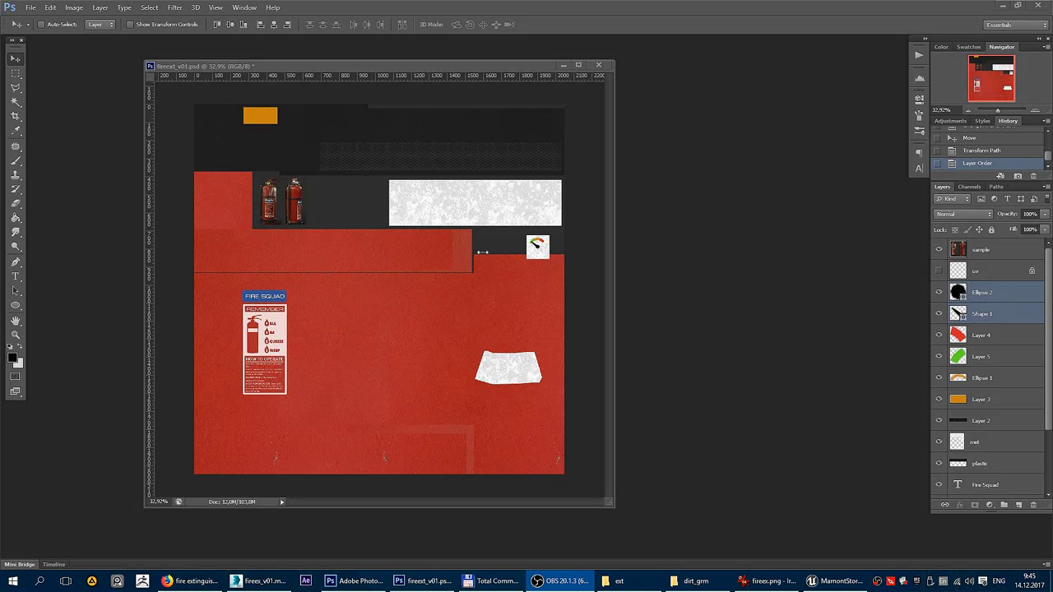
Step: Group the five ellipse layers into a group named 'ind'
click(995, 376)
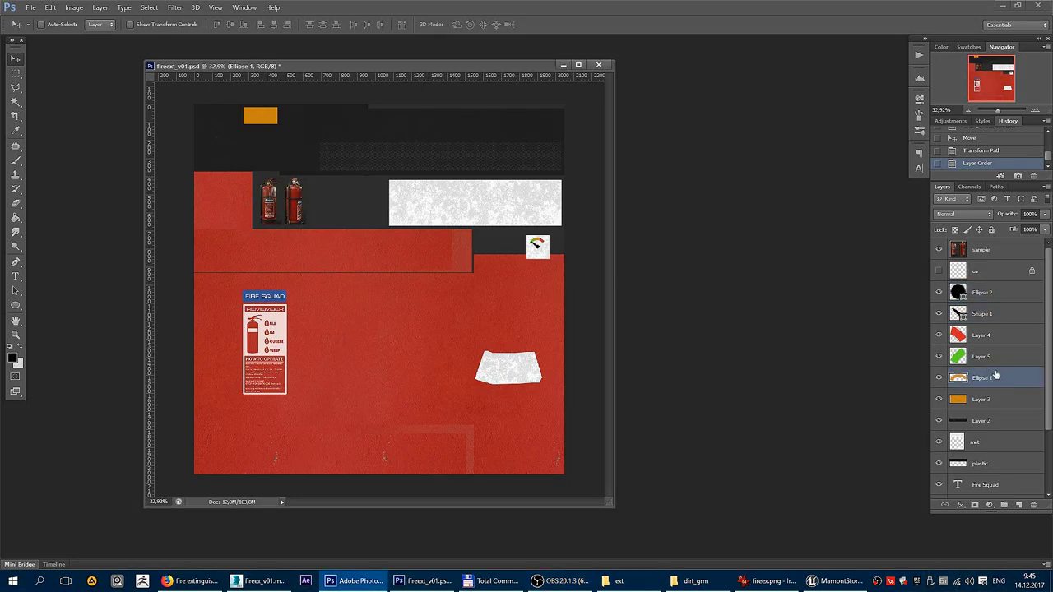
shift+click(997, 356)
shift+click(997, 334)
shift+click(996, 314)
shift+click(997, 294)
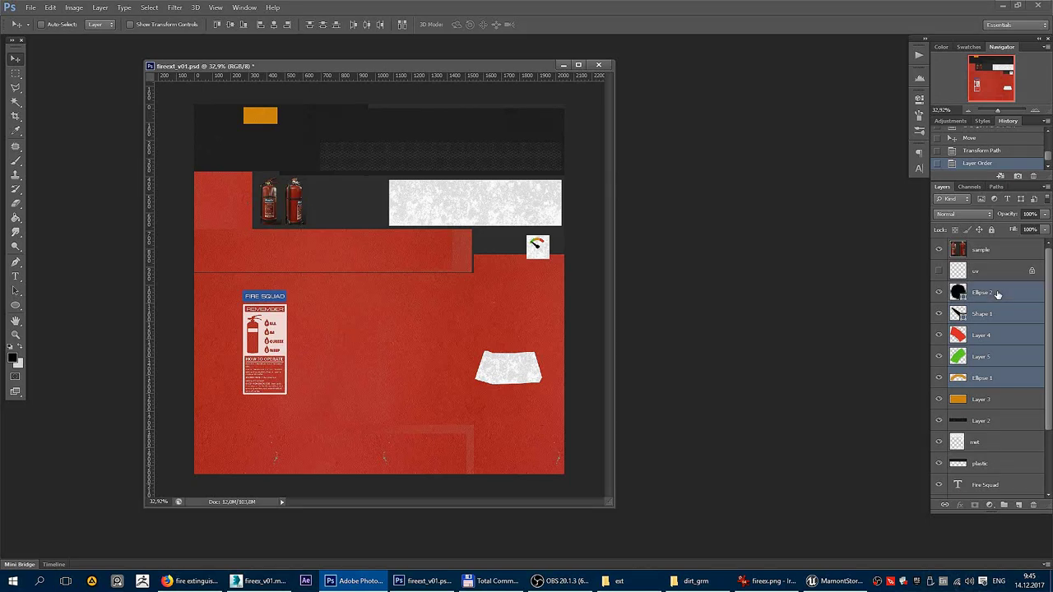
key(ctrl+g)
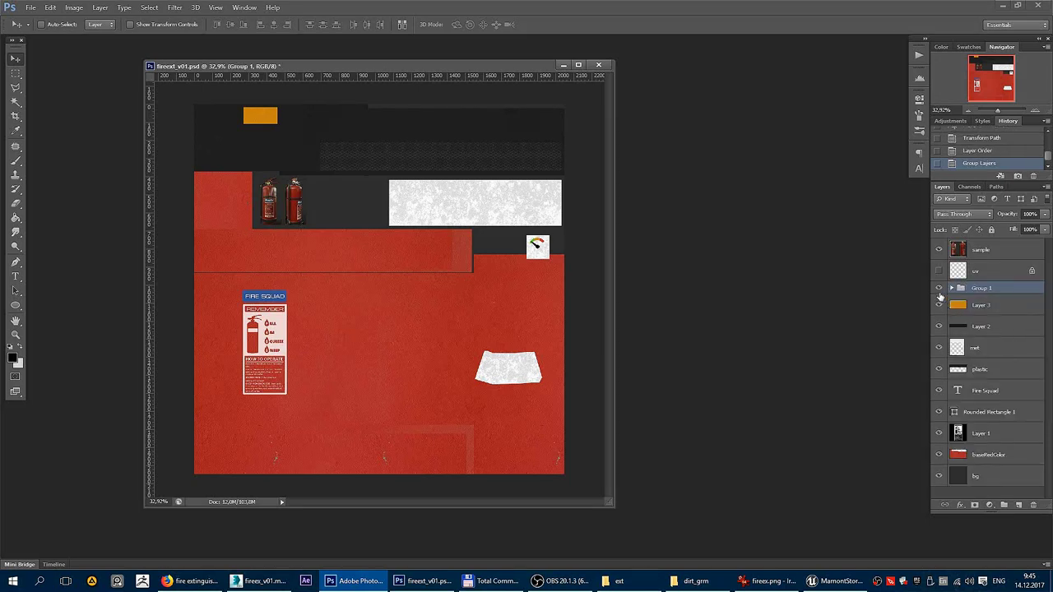
double_click(990, 289)
text(ind)
key(Return)
Step: Rename Layer 3 to 'yell' and Layer 2 to 'tube'
click(982, 306)
double_click(981, 305)
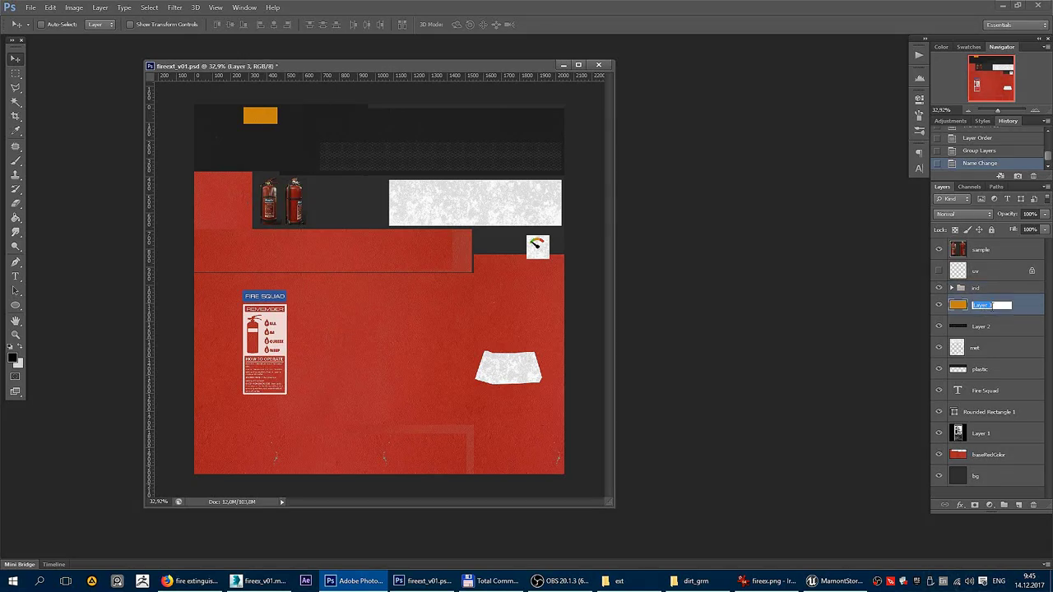
text(yell)
key(Return)
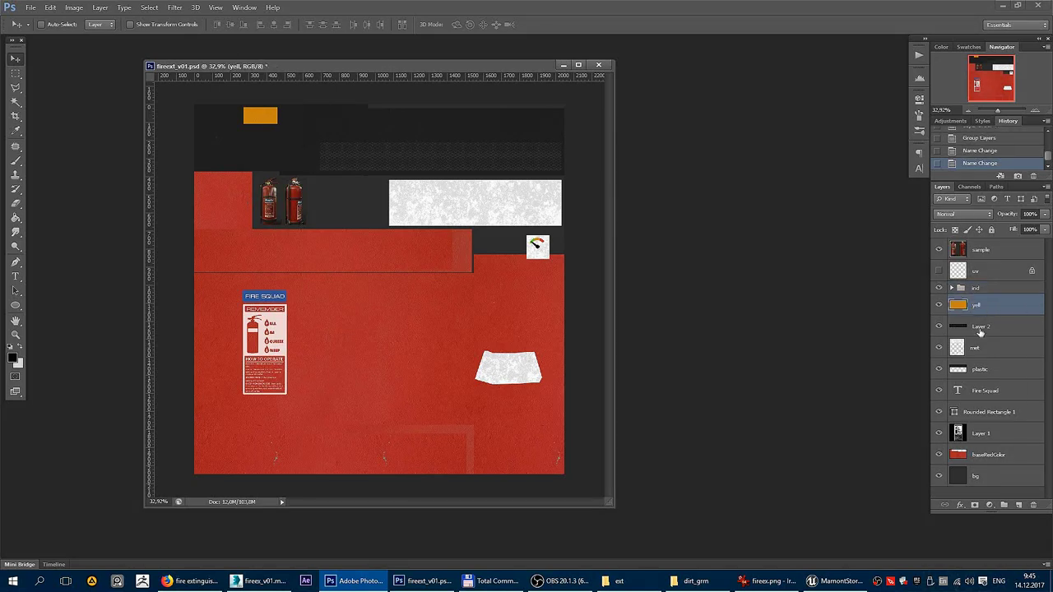
double_click(981, 327)
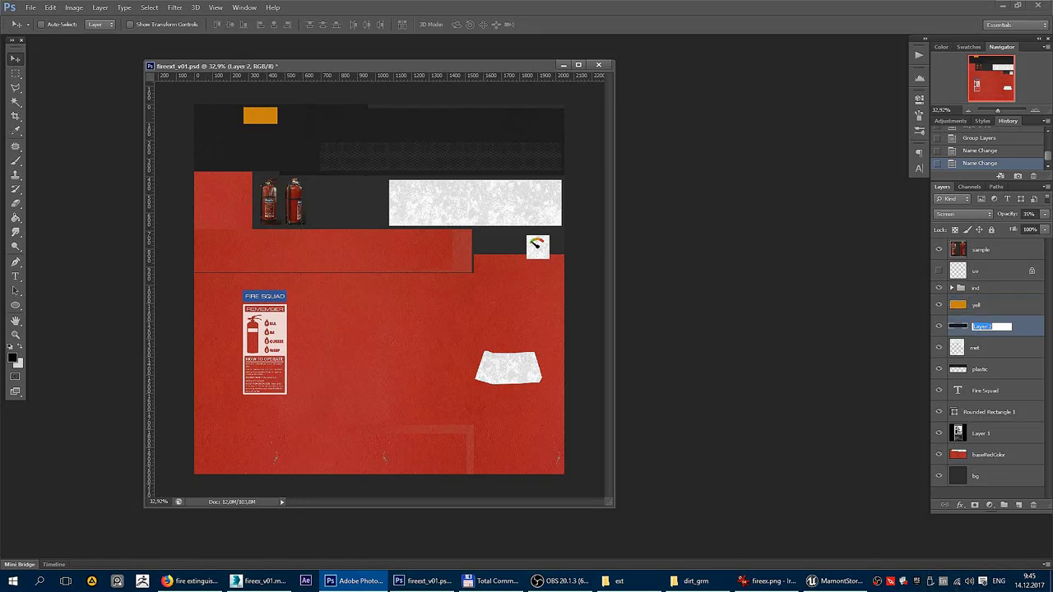
text(tube)
key(Return)
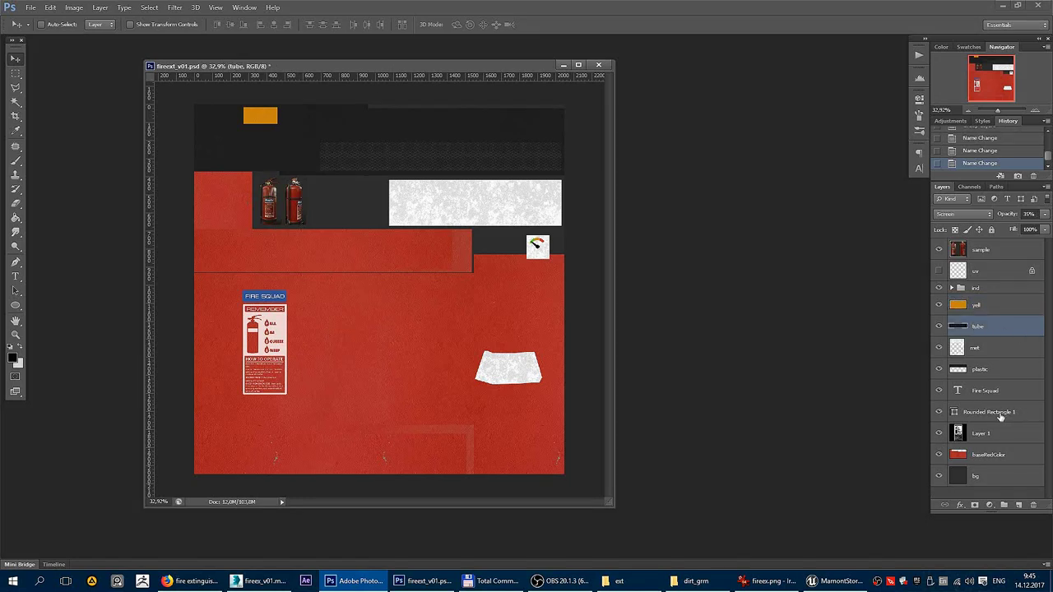
Step: Group Rounded Rectangle 1, Layer 1 and Fire Squad into a group named 'instr'
click(999, 414)
shift+click(1000, 436)
shift+click(1001, 395)
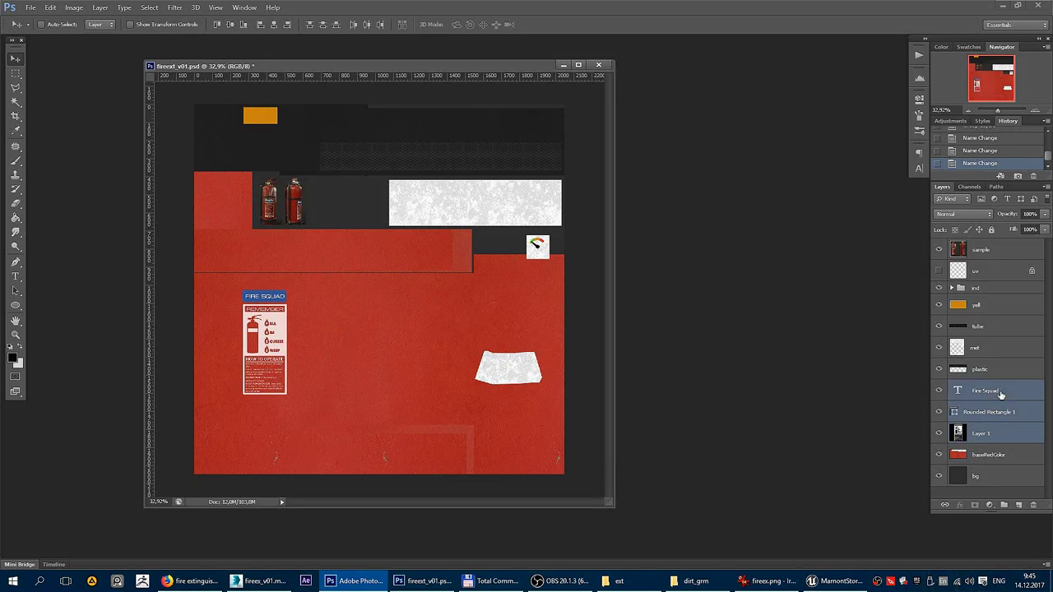
key(ctrl+g)
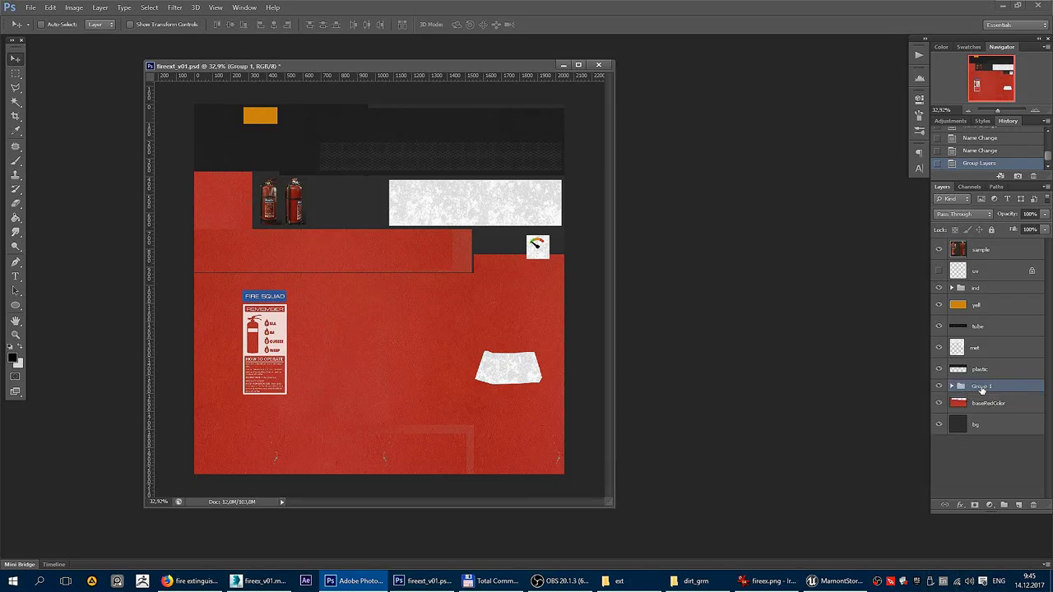
double_click(979, 386)
text(sig)
text(instr)
key(Return)
Step: Group everything from ind down to baseRedColor into a group named 'BaseColor'
click(991, 290)
shift+click(993, 405)
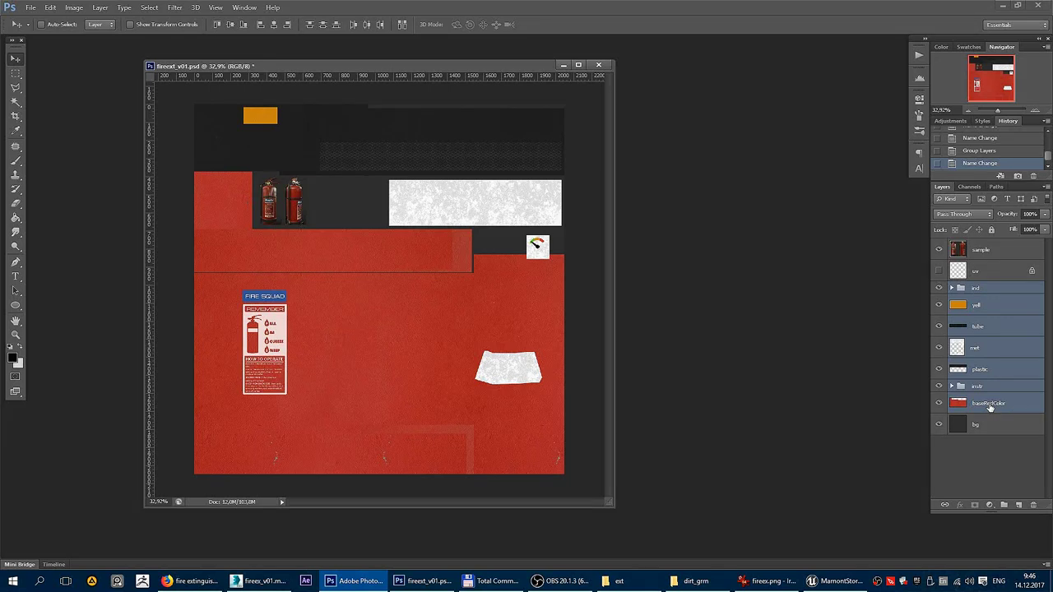
key(ctrl+g)
double_click(983, 288)
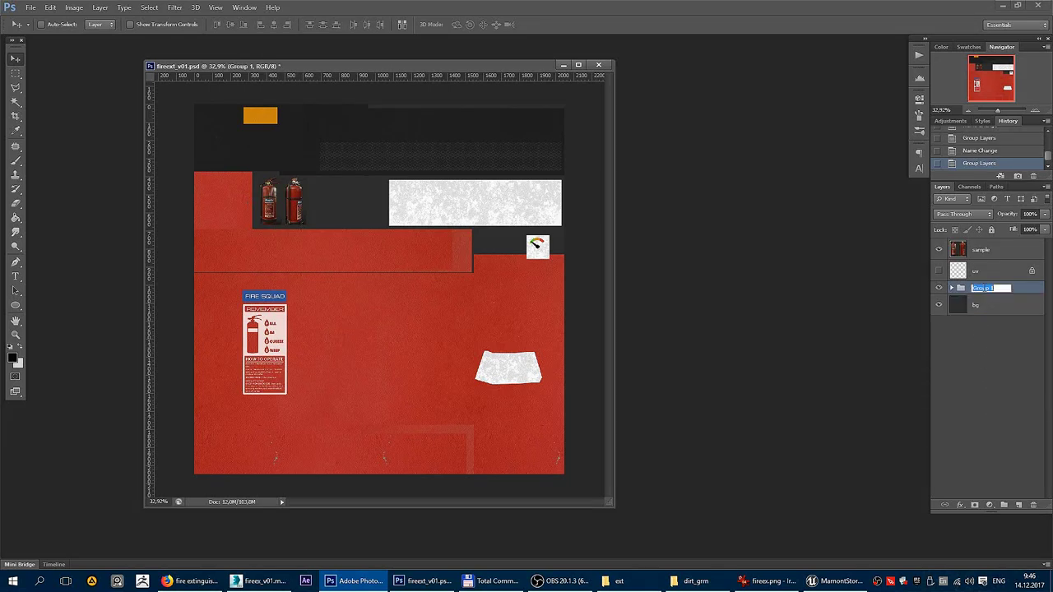
text(b)
text(r)
key(Return)
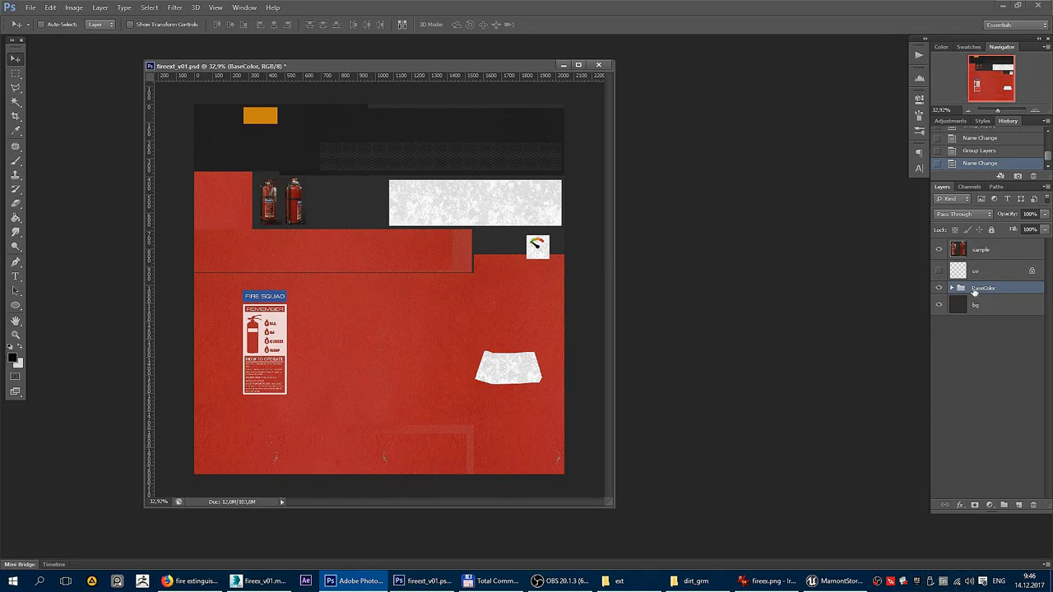
Step: Duplicate the BaseColor group as 'Met' and hide the original BaseColor group
right_click(983, 289)
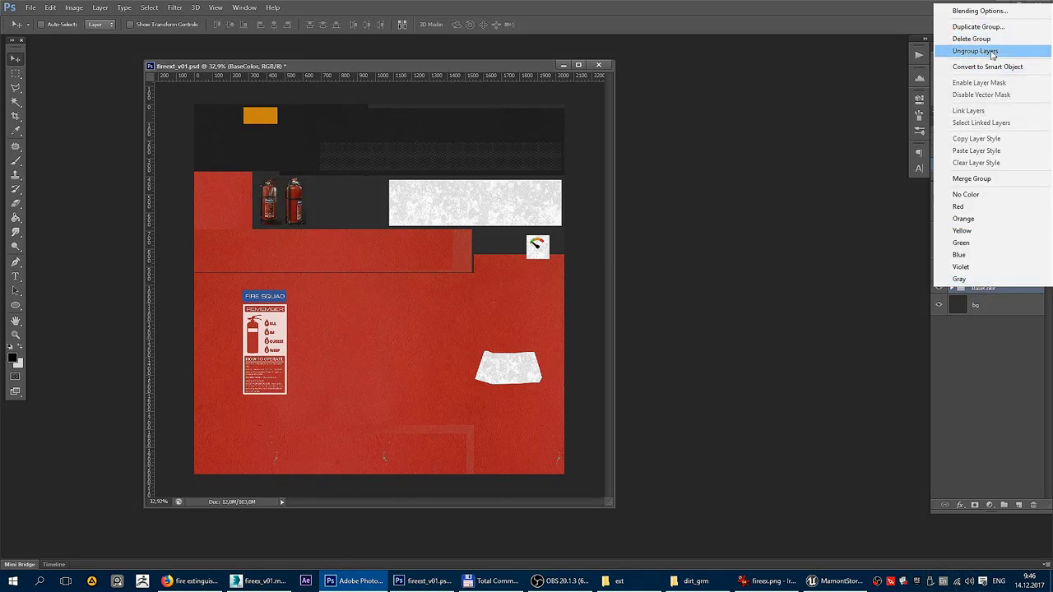
click(982, 26)
drag(514, 195, 408, 197)
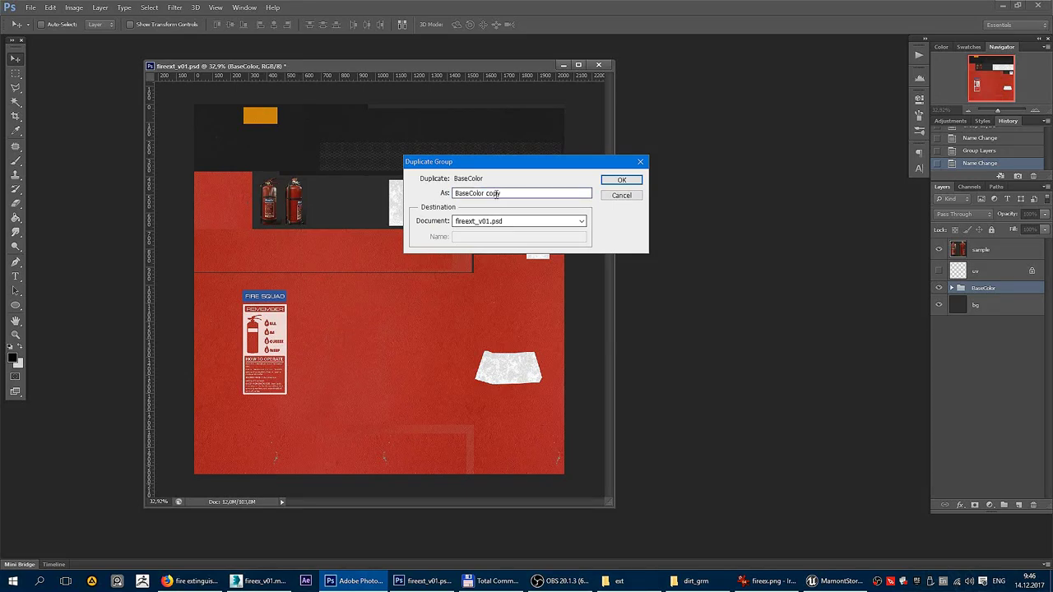
text(Met)
key(Return)
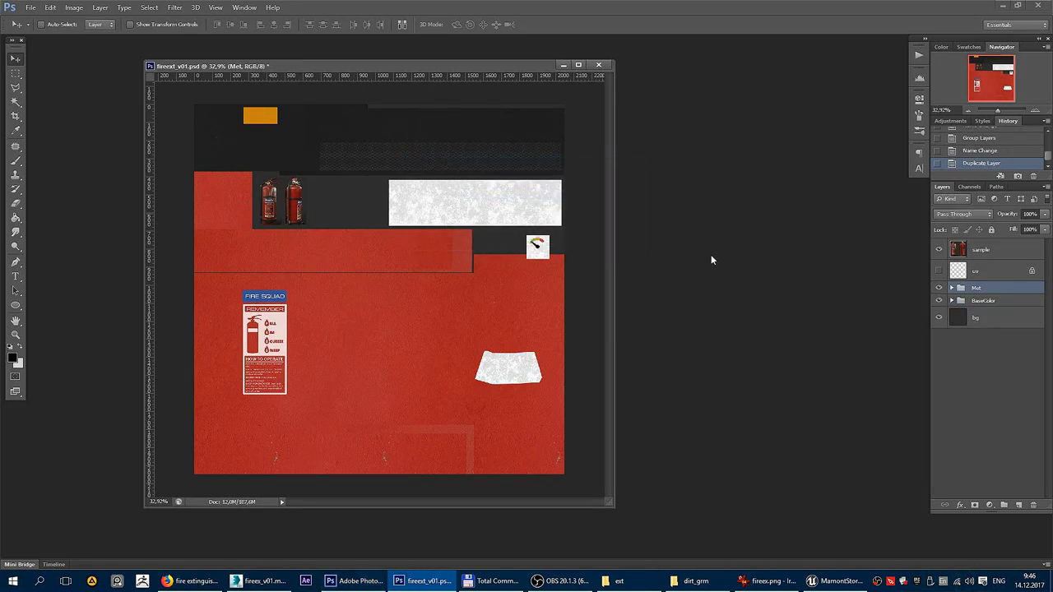
click(938, 301)
Step: Copy the bg layer into the Met group, hide the original, and name the copy 'bg_Met'
click(995, 324)
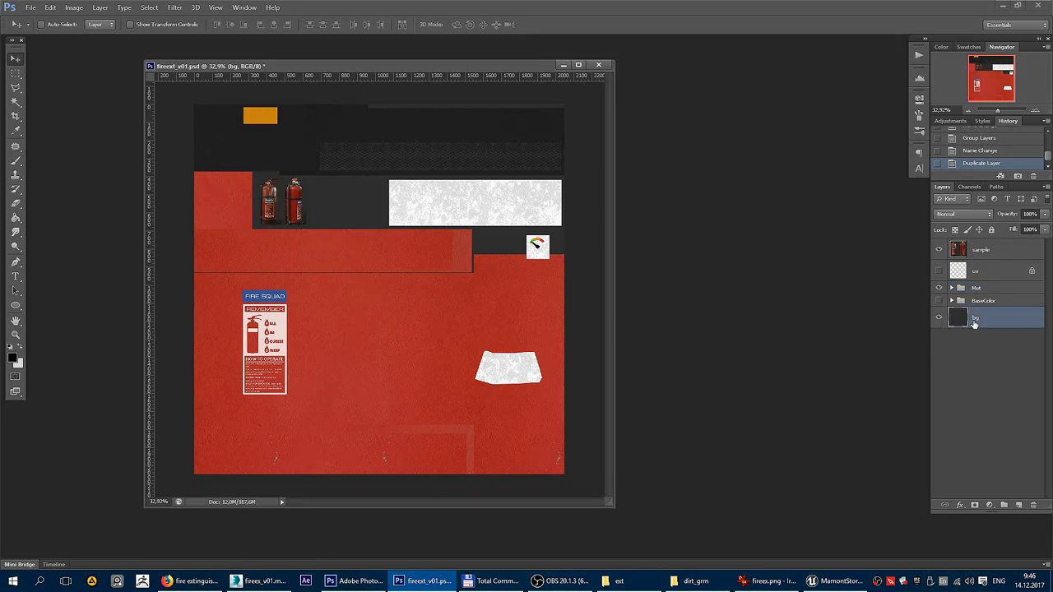
click(952, 288)
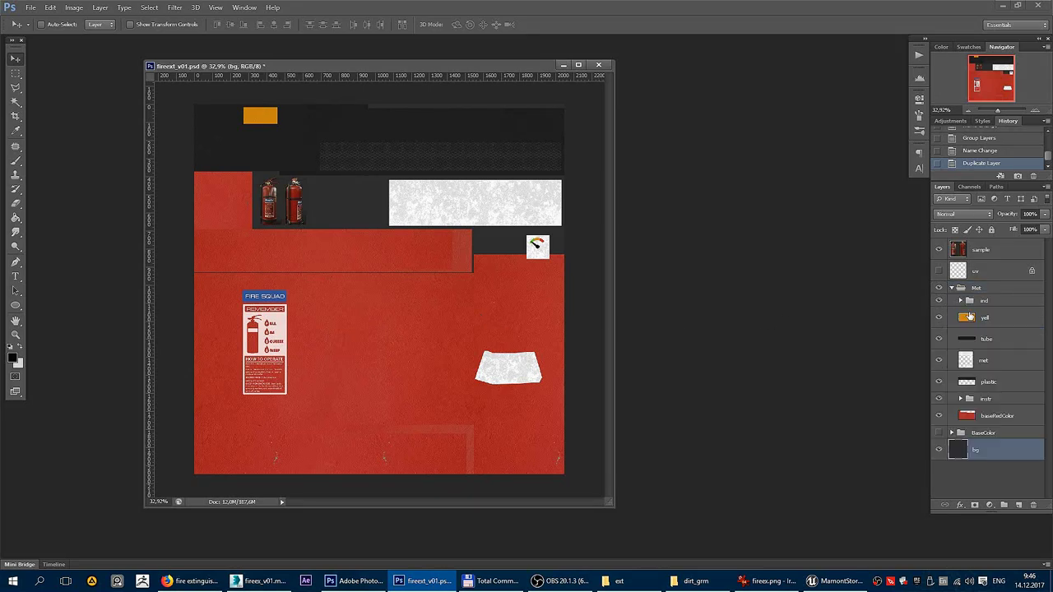
drag(983, 449, 983, 426)
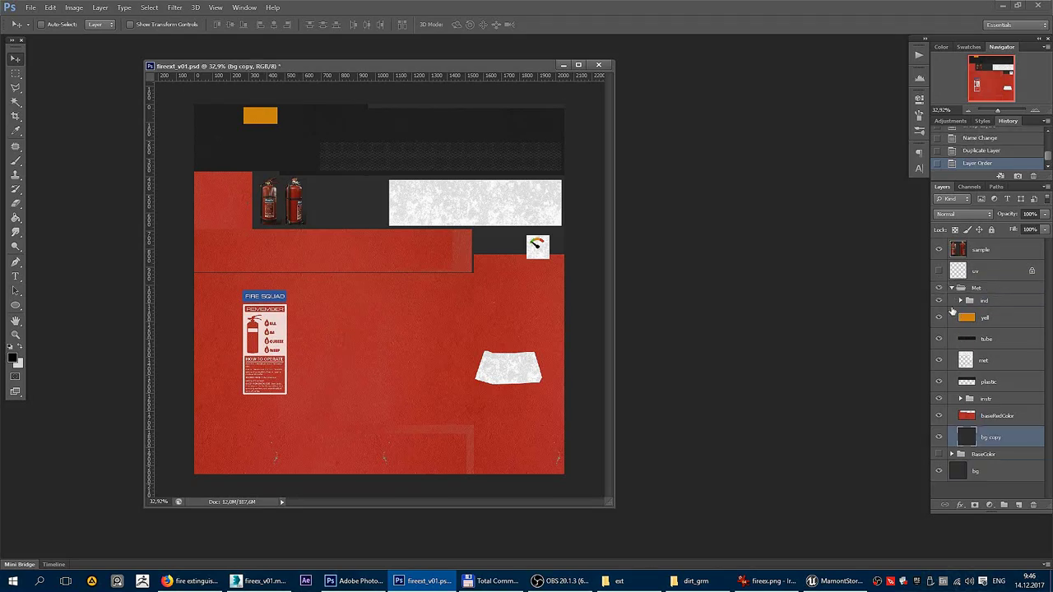
click(940, 471)
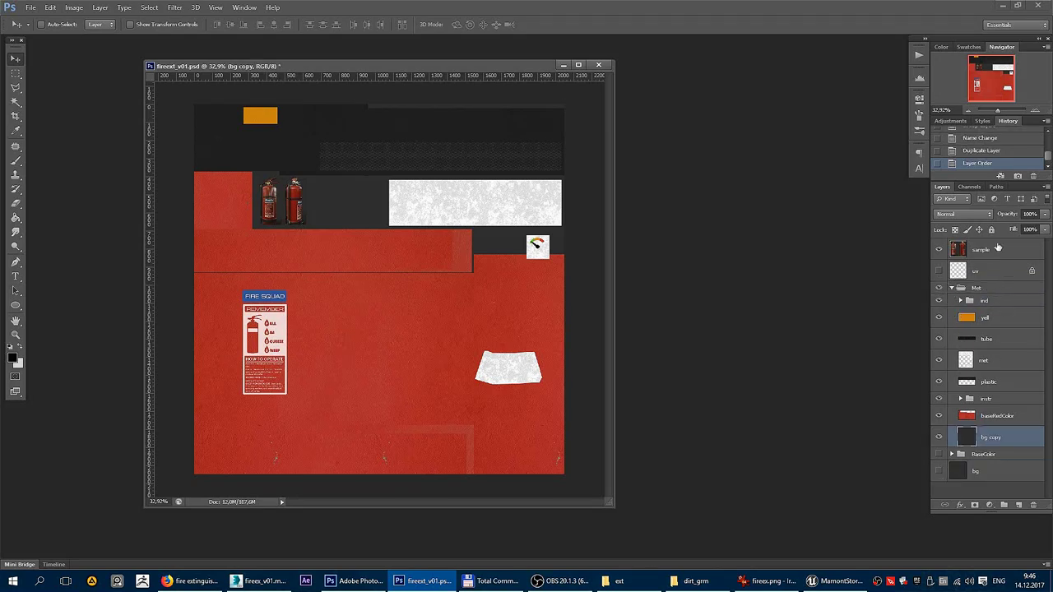
double_click(991, 437)
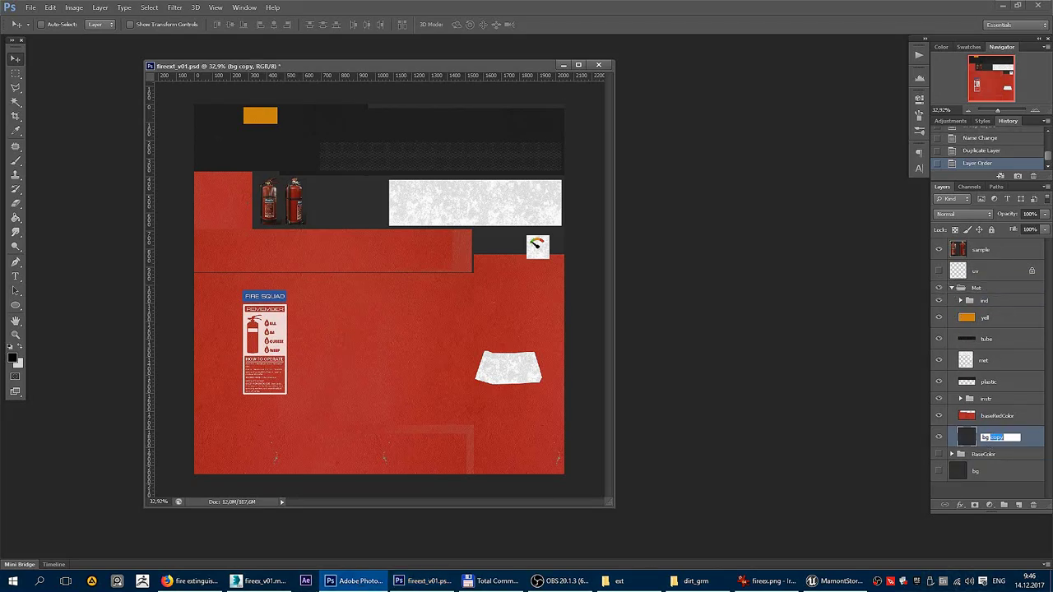
key(BackSpace)
text(_Met)
key(Return)
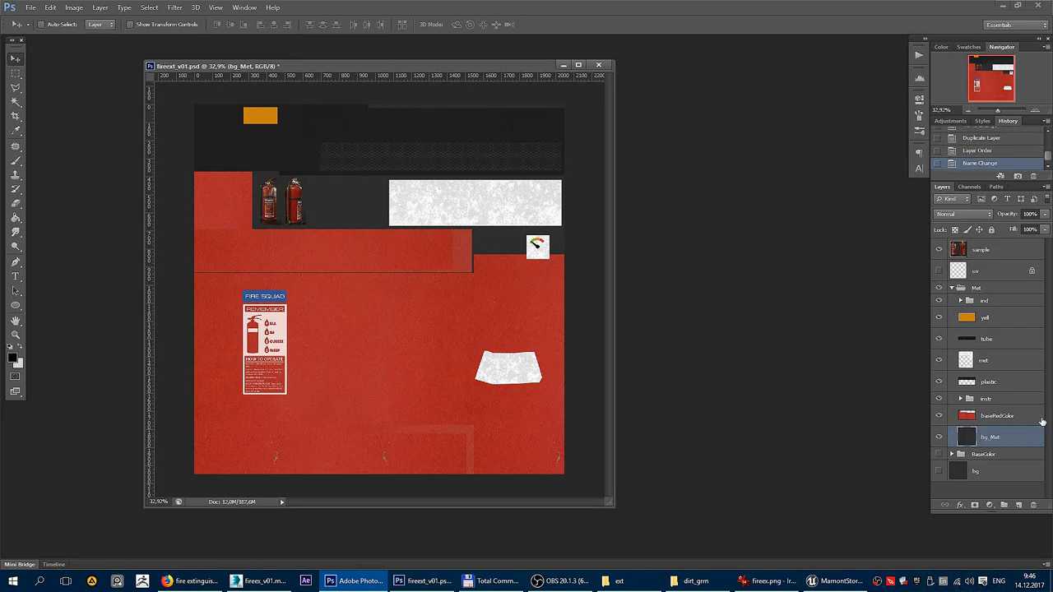
Step: Darken bg_Met to near-black by lowering Hue/Saturation Lightness
key(ctrl+u)
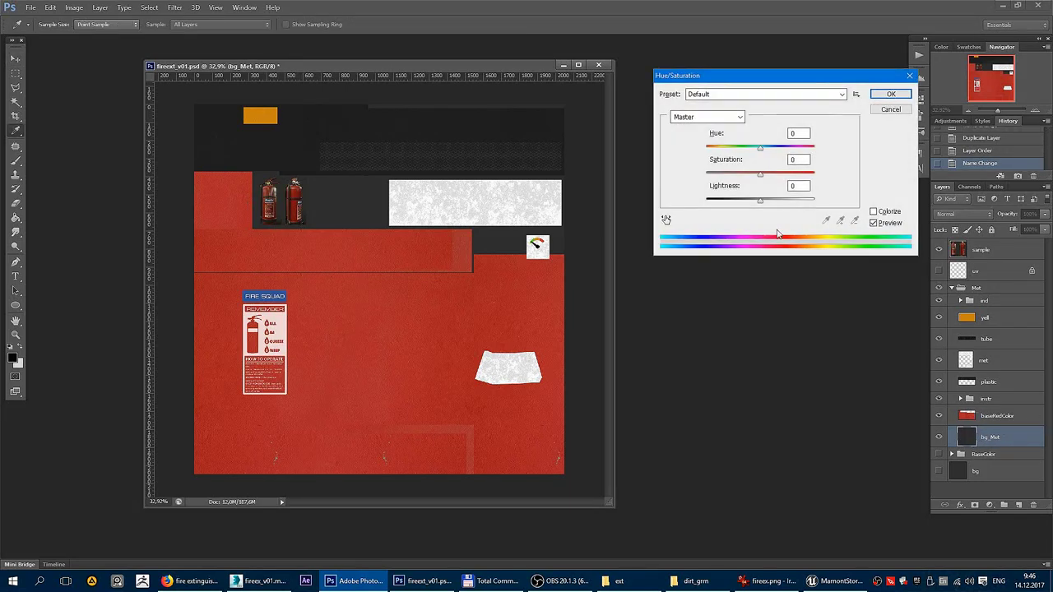
drag(756, 206, 682, 205)
key(Return)
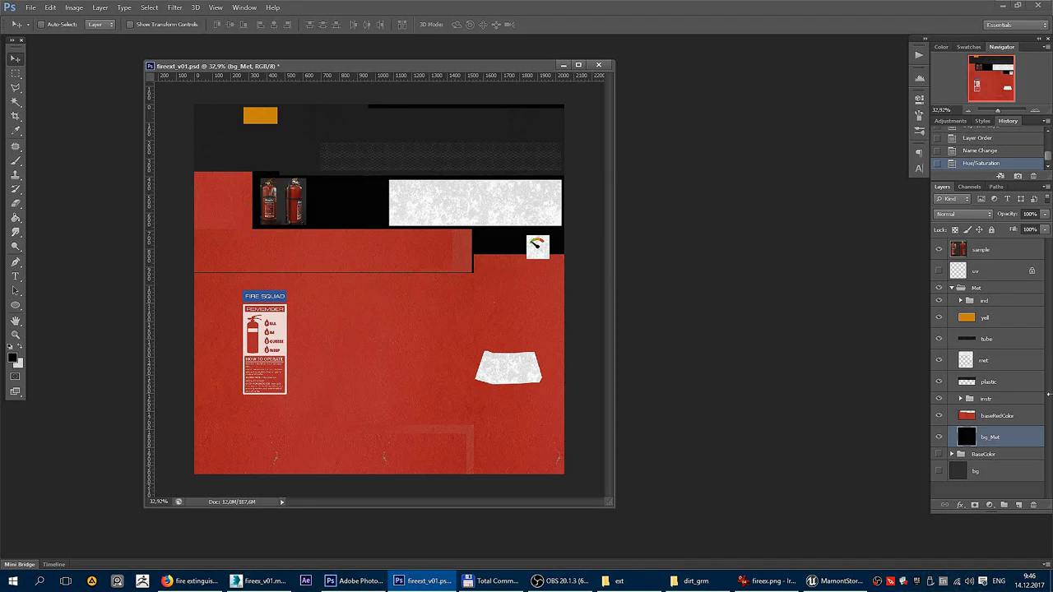
Step: Desaturate baseRedColor and set its Lightness to +100 so it turns pure white
click(999, 416)
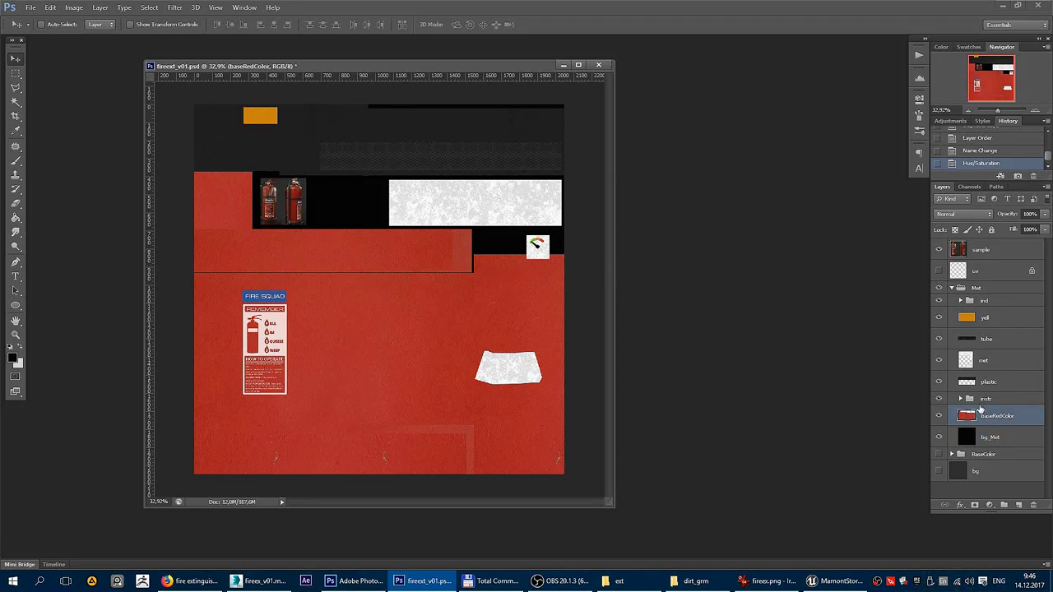
key(ctrl+shift+u)
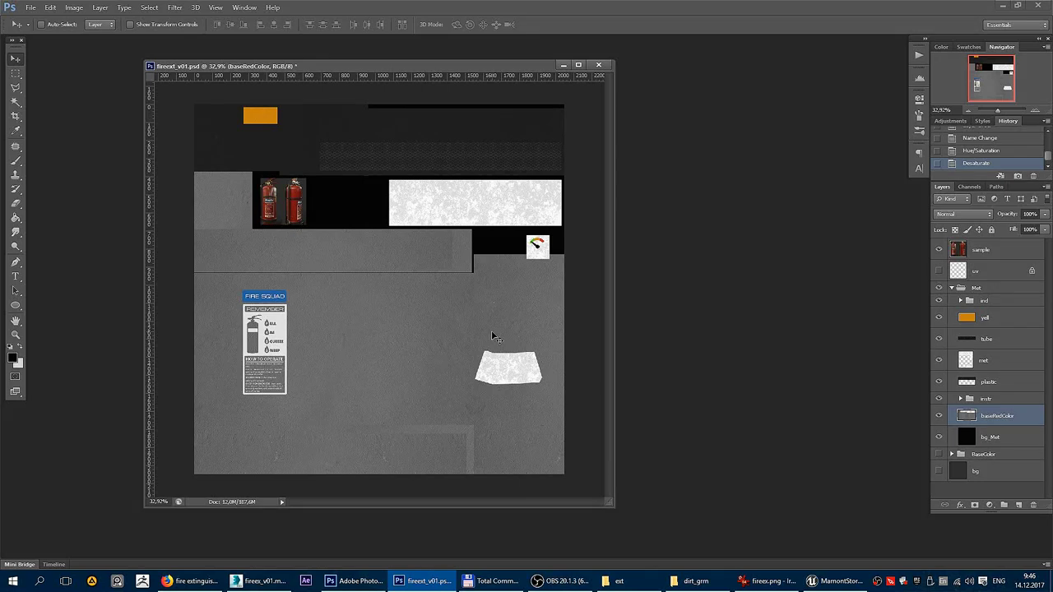
key(ctrl+u)
drag(759, 201, 821, 215)
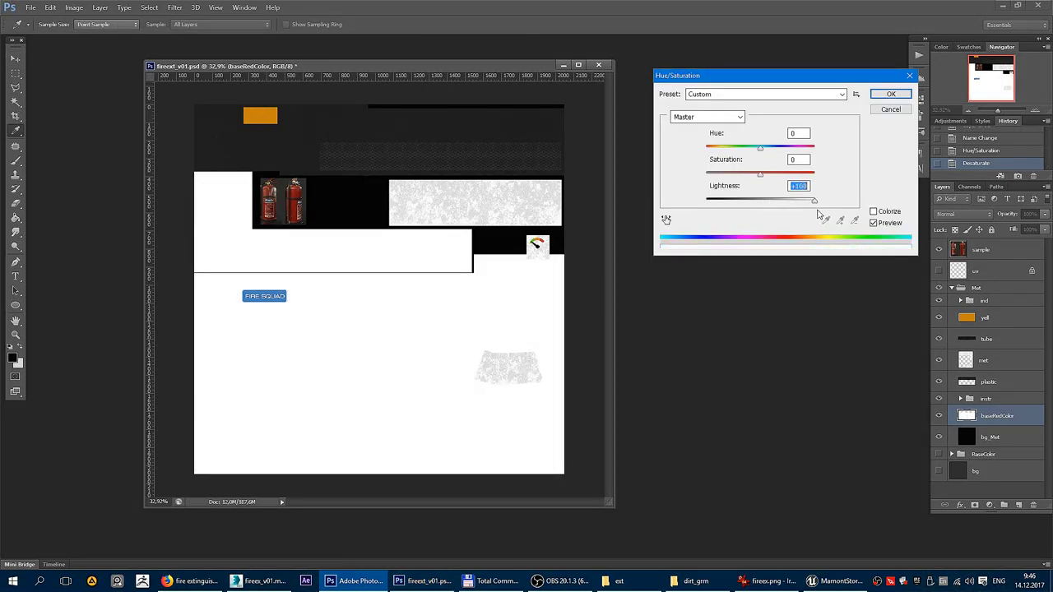
key(Return)
Step: Merge the instr group to inspect the sign, then undo so instr stays an unmerged group
key(v)
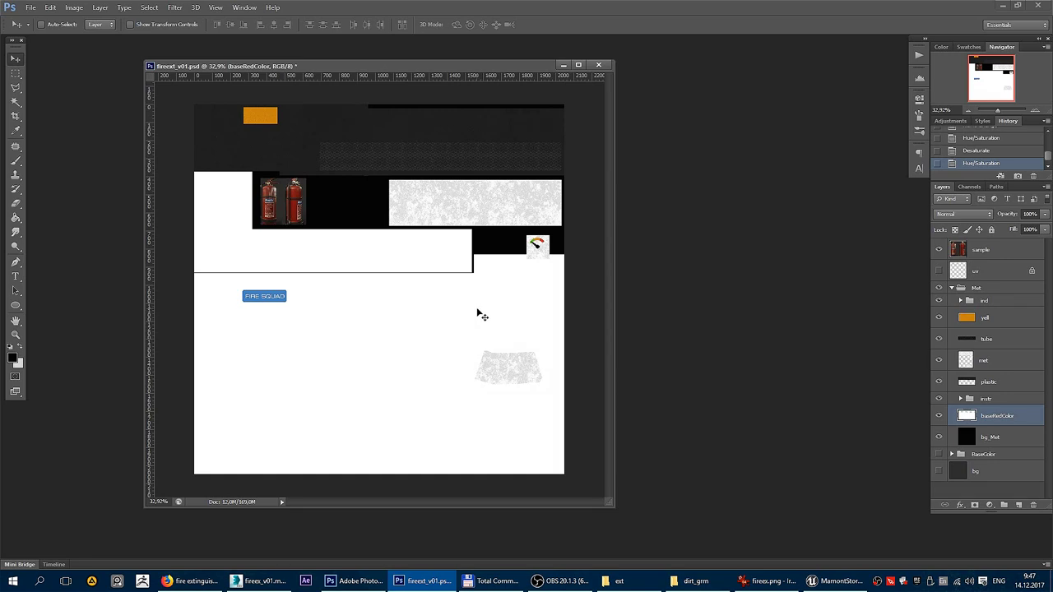
key(f)
scroll(544, 338, up, 2)
scroll(719, 417, up, 1)
scroll(745, 378, right, 1)
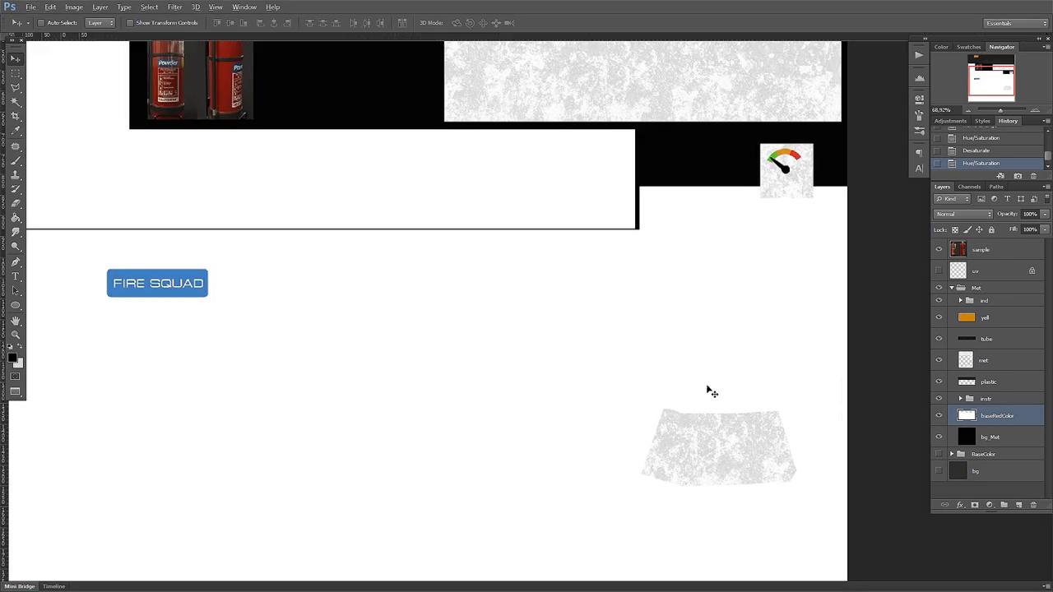
scroll(710, 389, down, 1)
click(1007, 398)
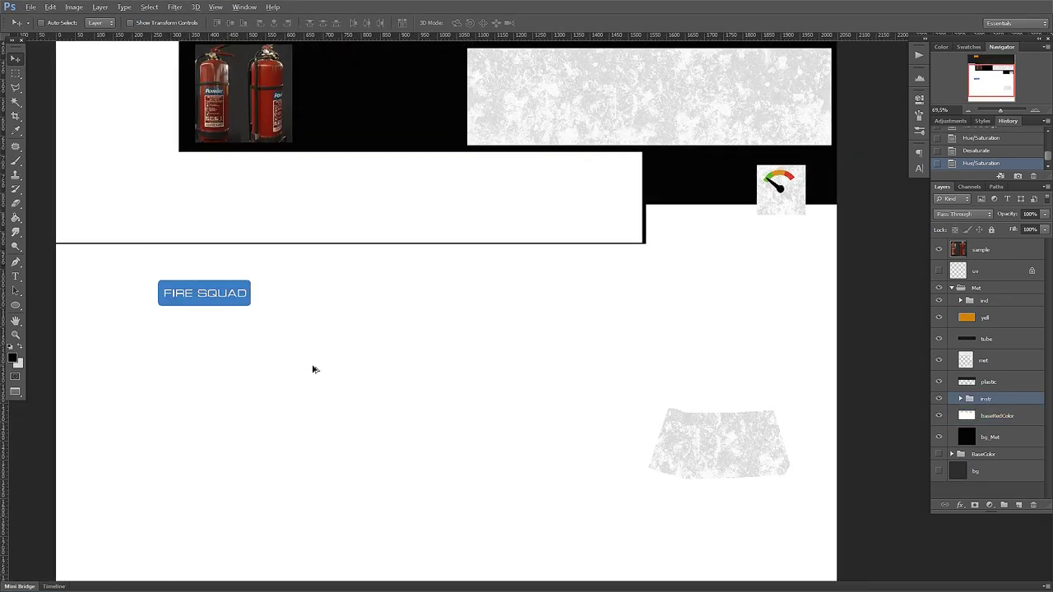
scroll(322, 362, down, 1)
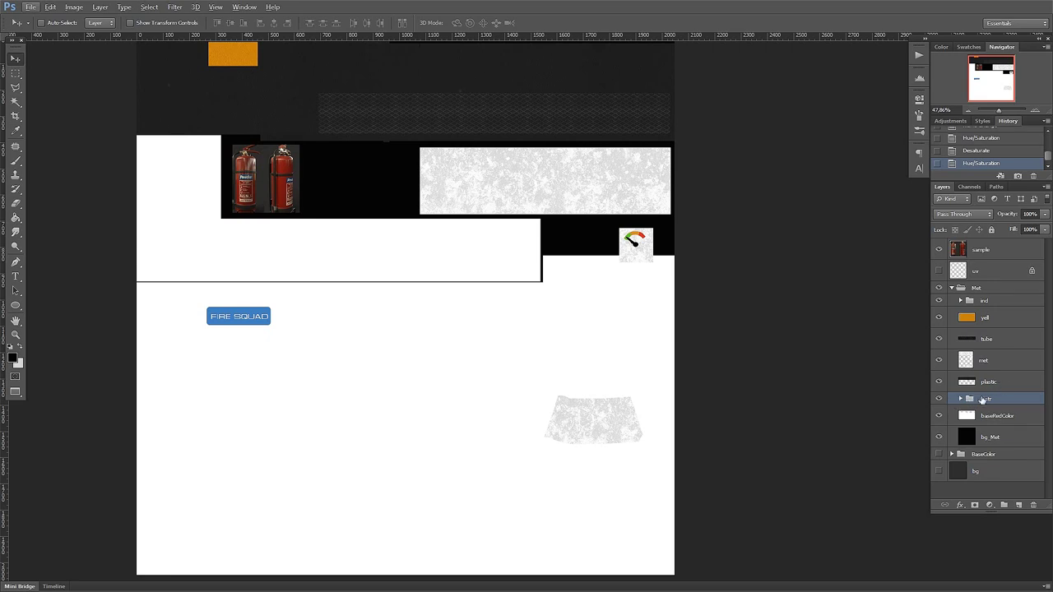
key(ctrl+e)
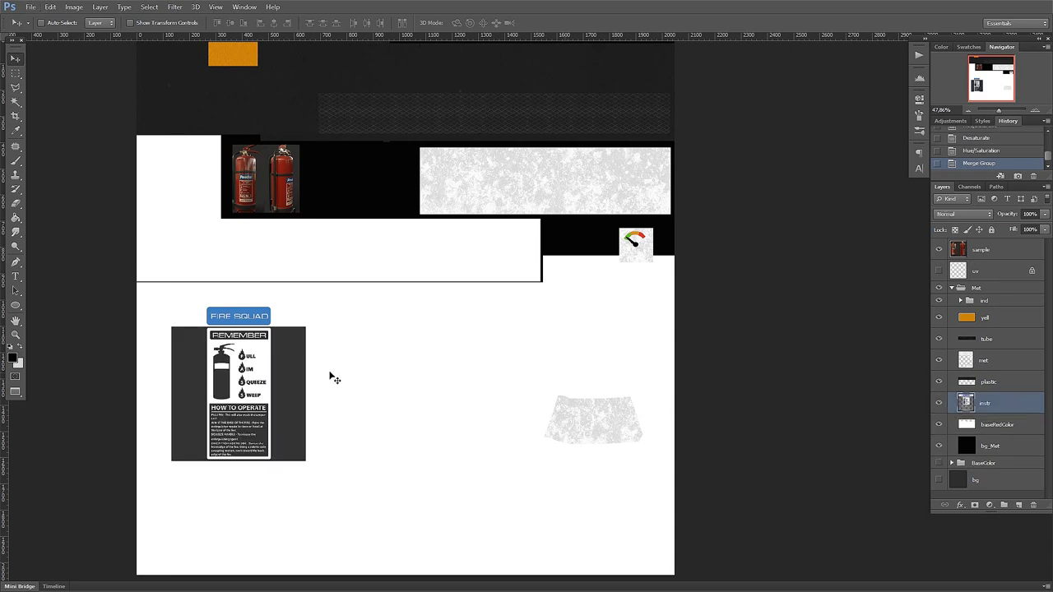
scroll(329, 376, up, 3)
scroll(294, 392, up, 3)
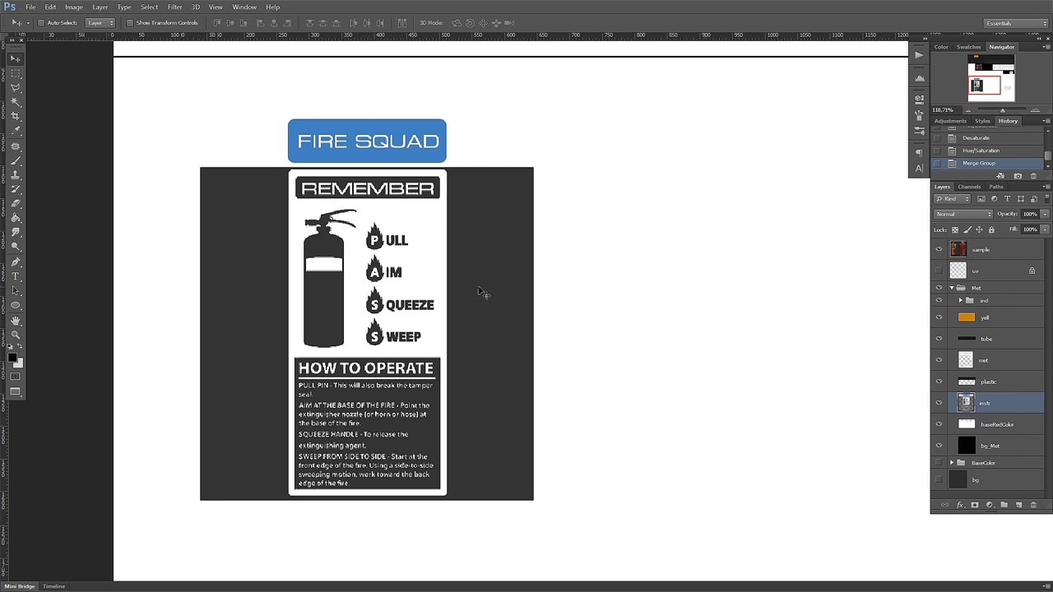
key(ctrl+z)
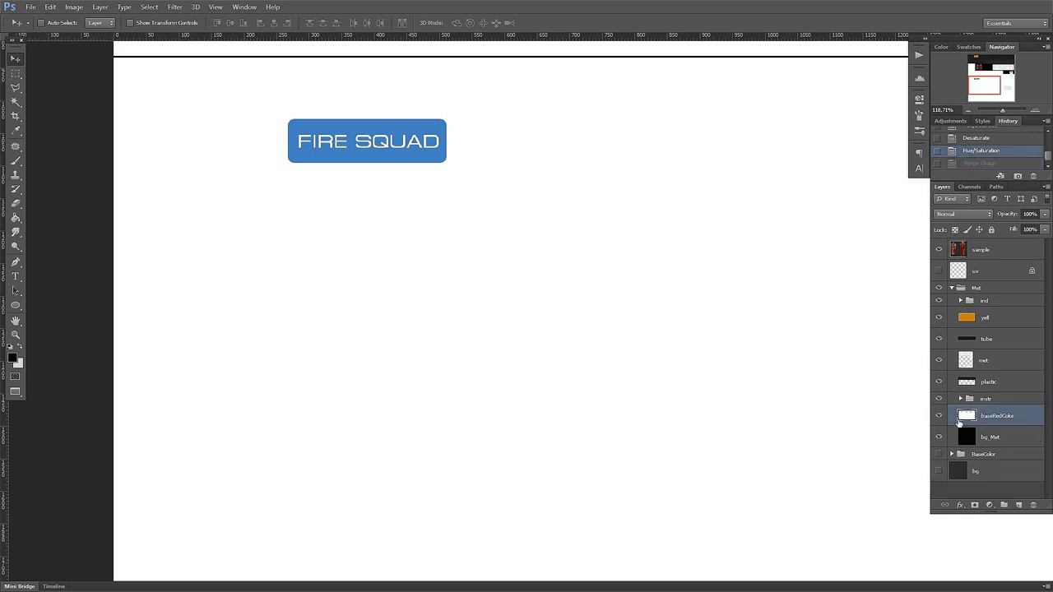
Step: Set the instr card's Layer 1 to Multiply, invert it, and lower its opacity to 30%
click(961, 399)
scroll(987, 411, down, 2)
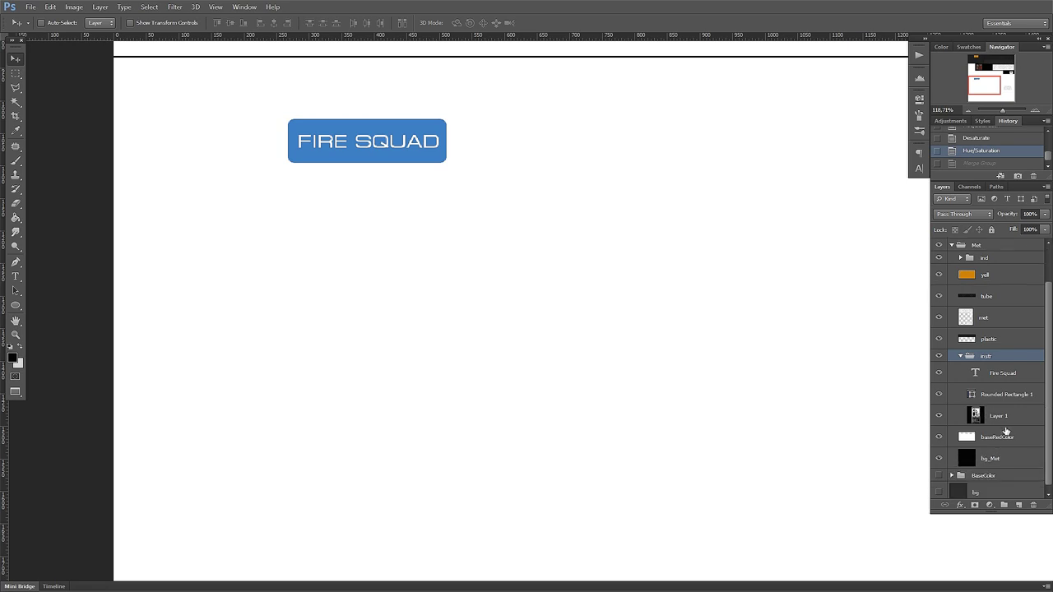
click(1005, 415)
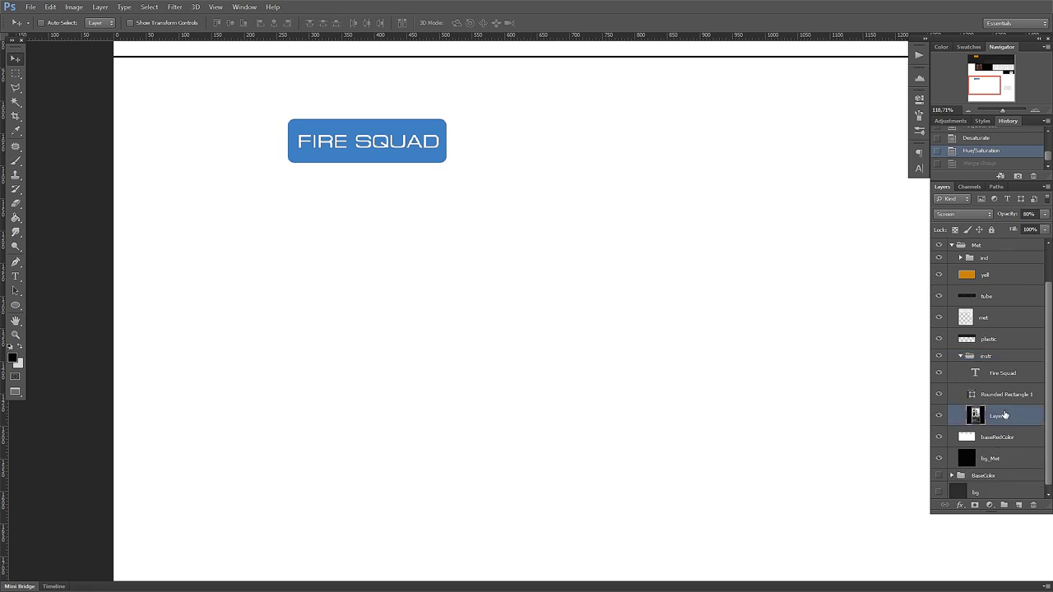
click(987, 215)
click(971, 263)
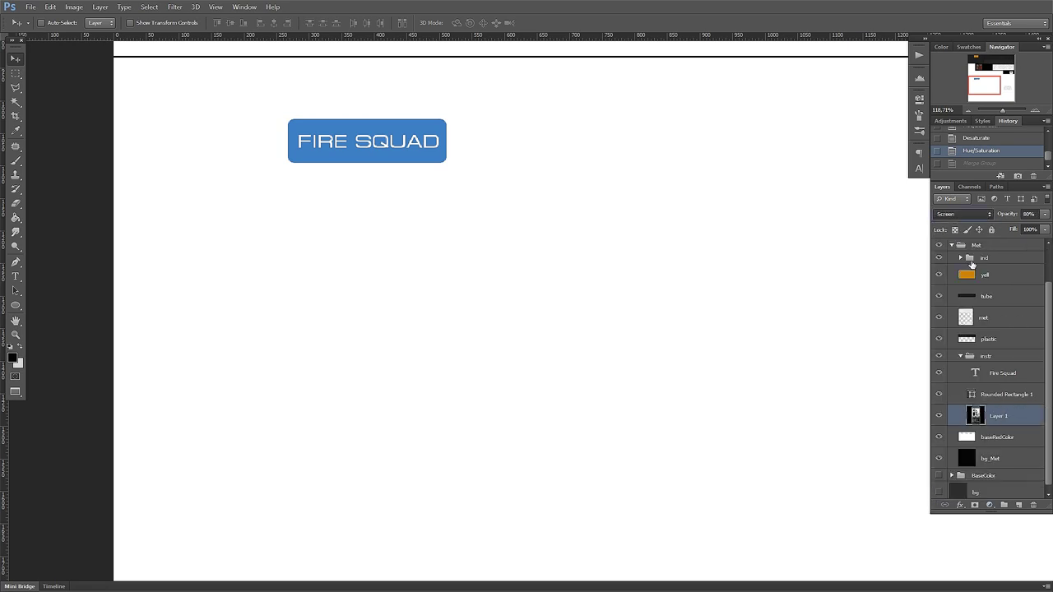
key(ctrl+i)
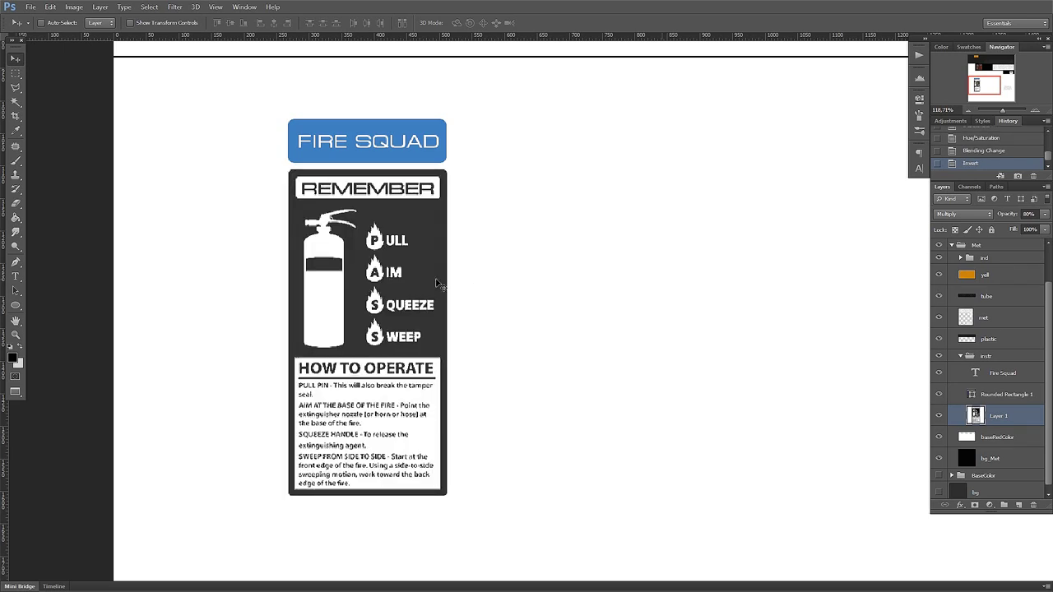
key(5)
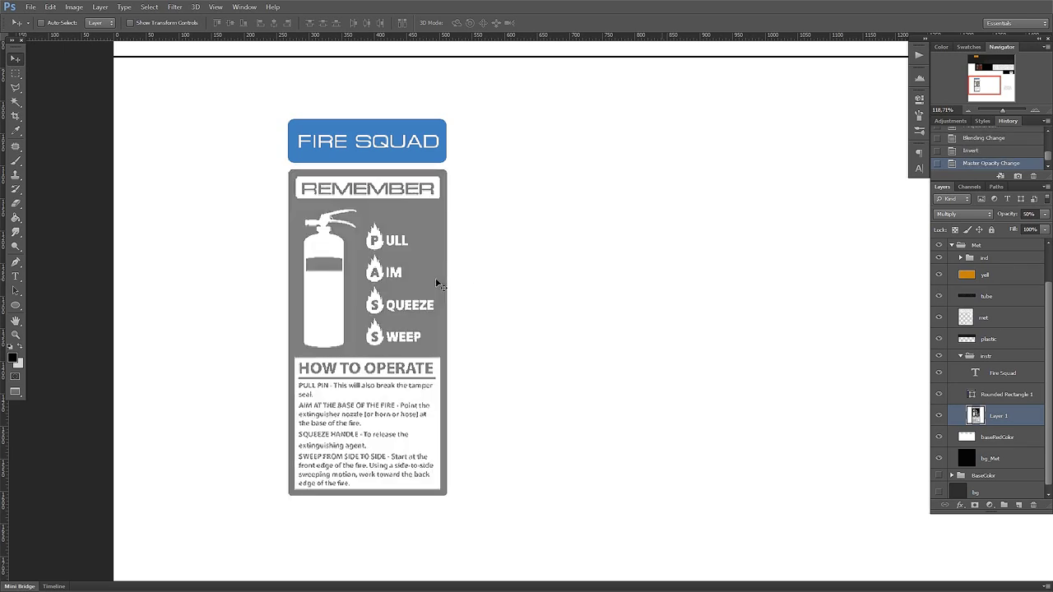
key(3)
scroll(440, 286, down, 3)
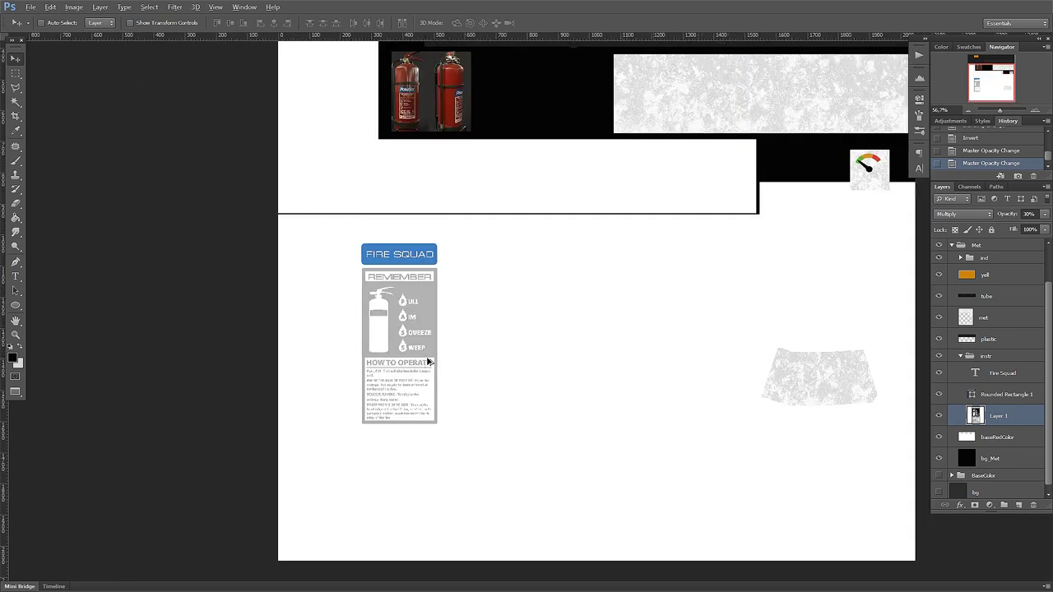
scroll(442, 290, up, 1)
scroll(447, 294, up, 2)
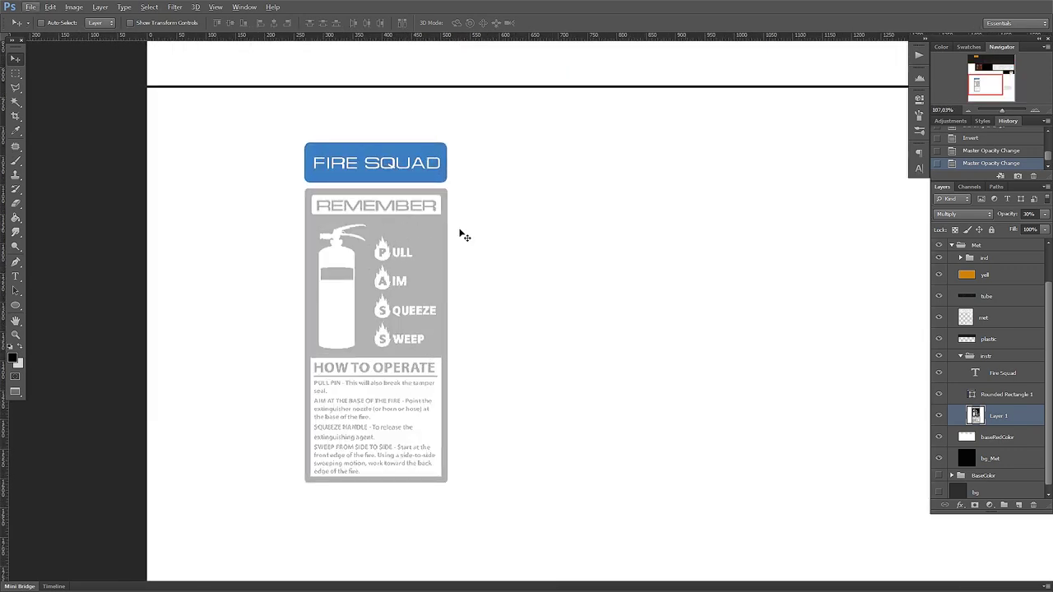
Step: Fill the Rounded Rectangle 1 badge box with grey a8a8a8
drag(426, 196, 456, 265)
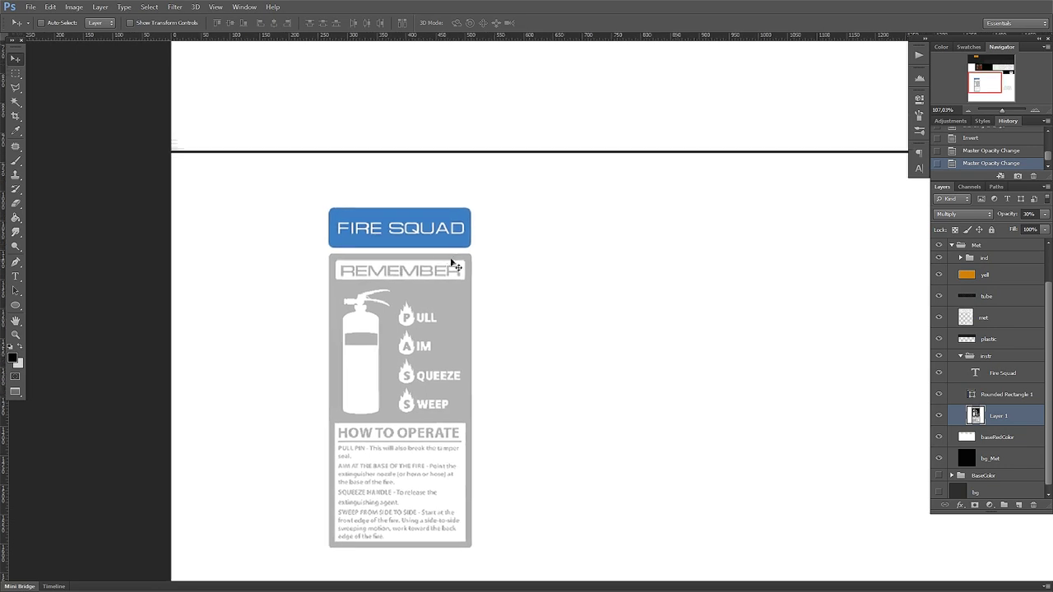
double_click(971, 395)
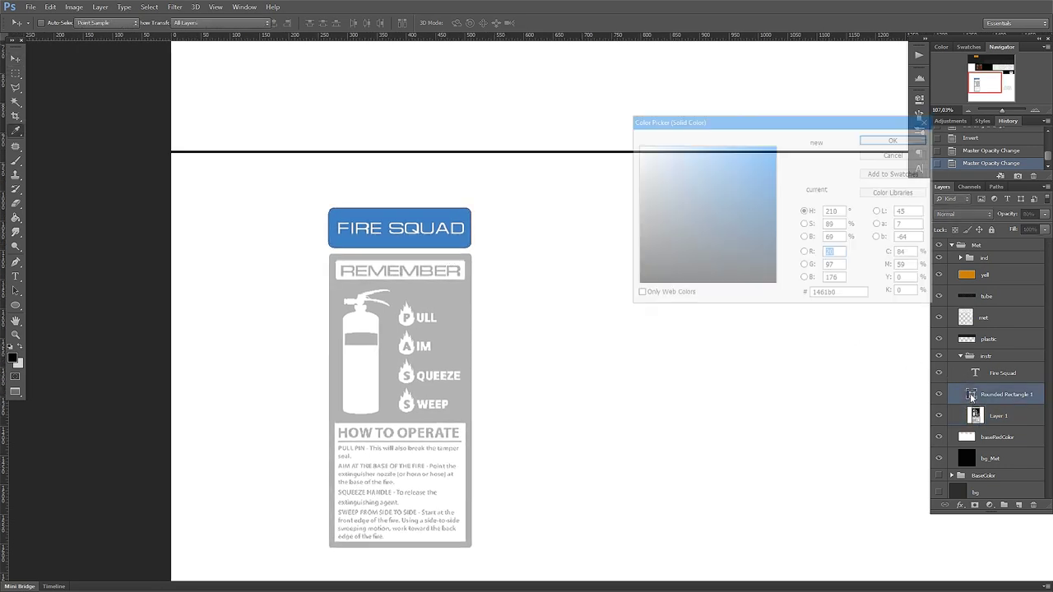
click(636, 188)
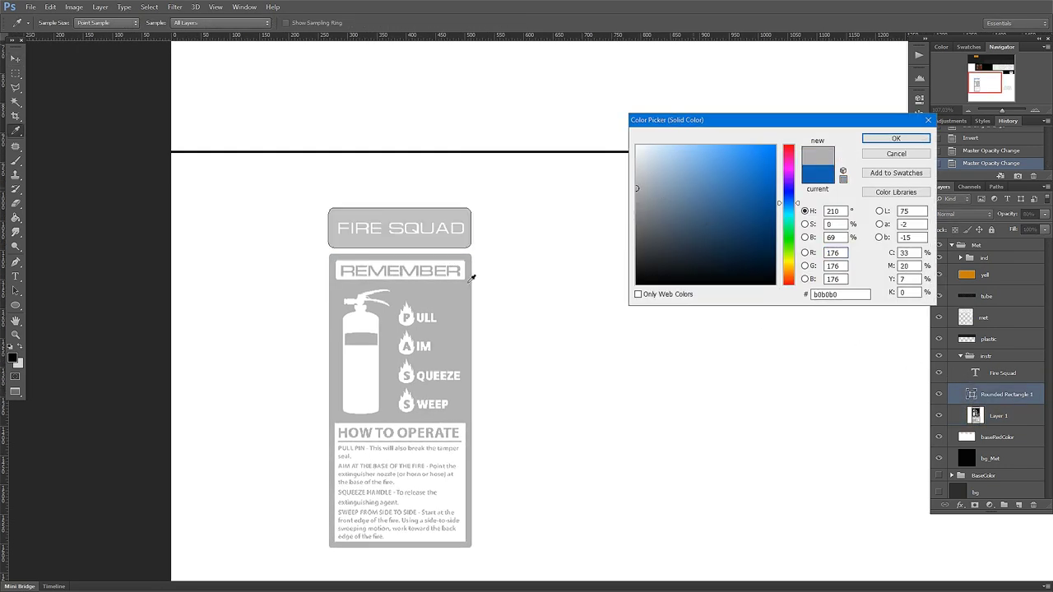
drag(636, 189, 634, 193)
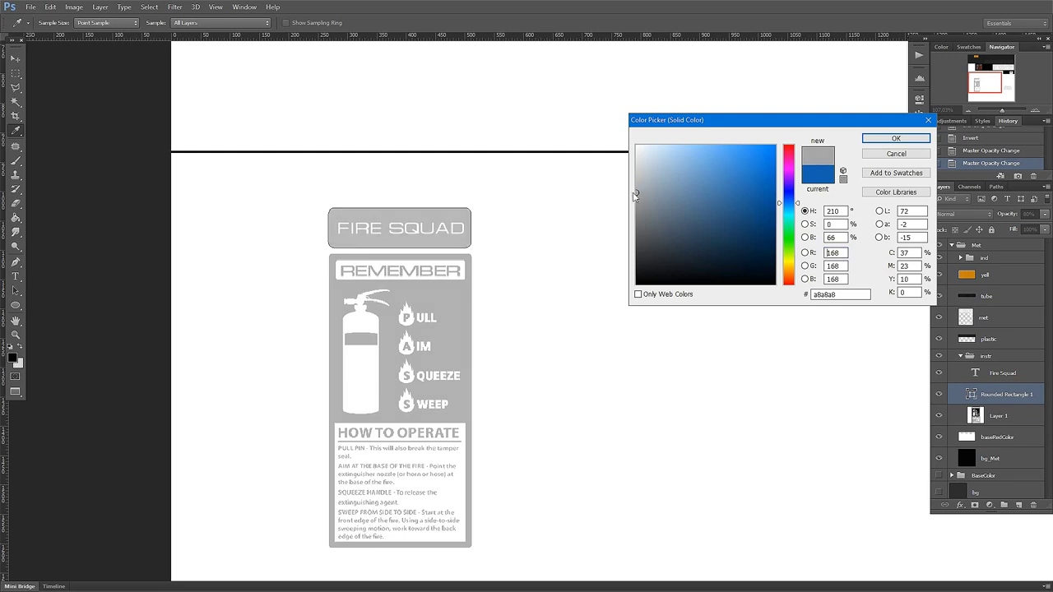
key(Return)
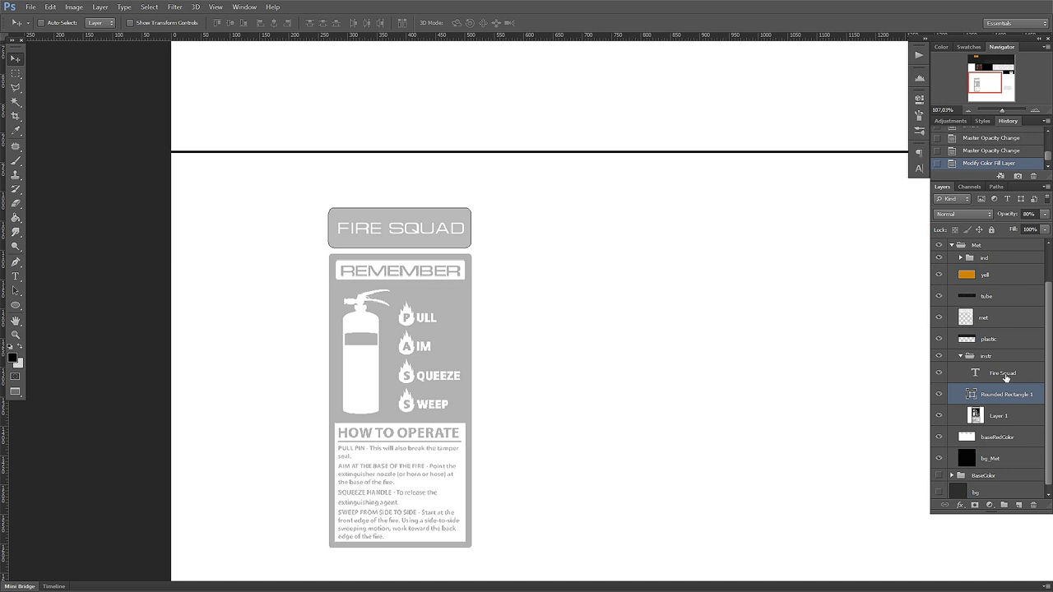
Step: Set the Fire Squad text colour to the same grey in the Character panel
click(1005, 377)
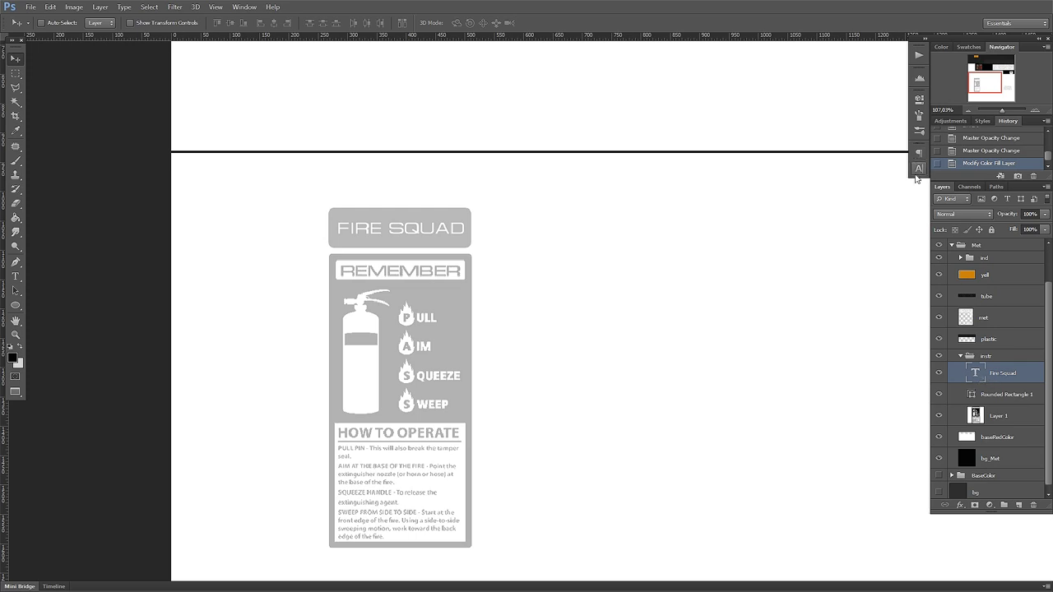
click(919, 168)
click(885, 215)
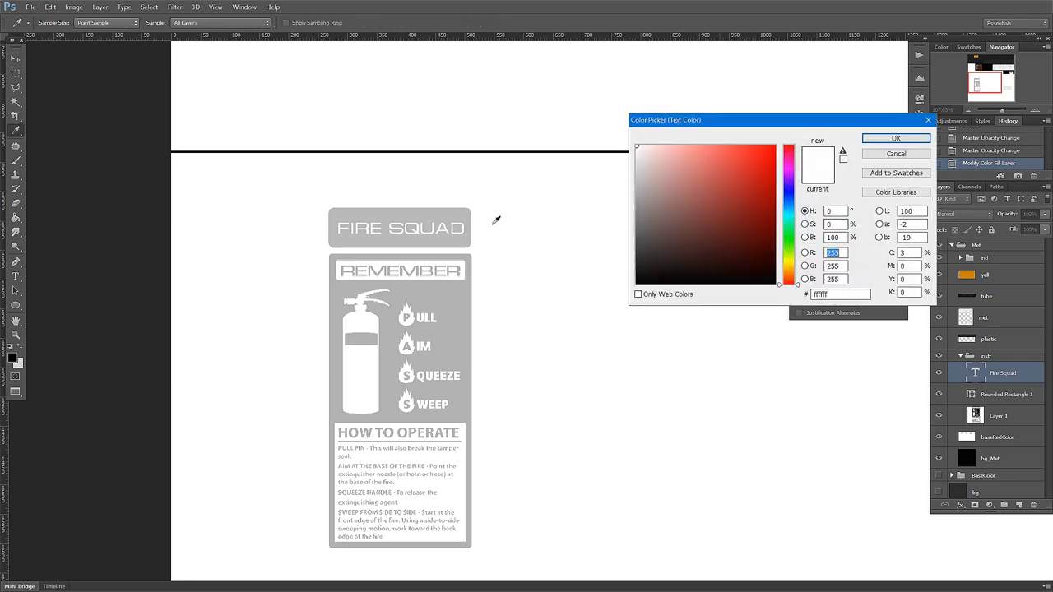
click(457, 214)
key(Return)
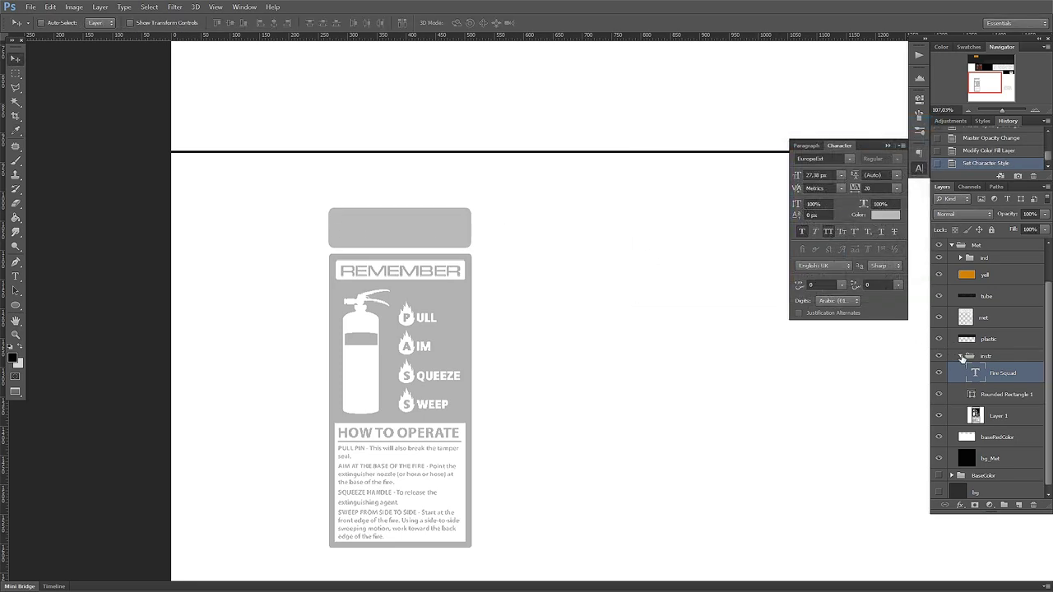
Step: Collapse the instr group and select the plastic layer
click(960, 355)
click(997, 339)
click(994, 382)
scroll(642, 202, down, 5)
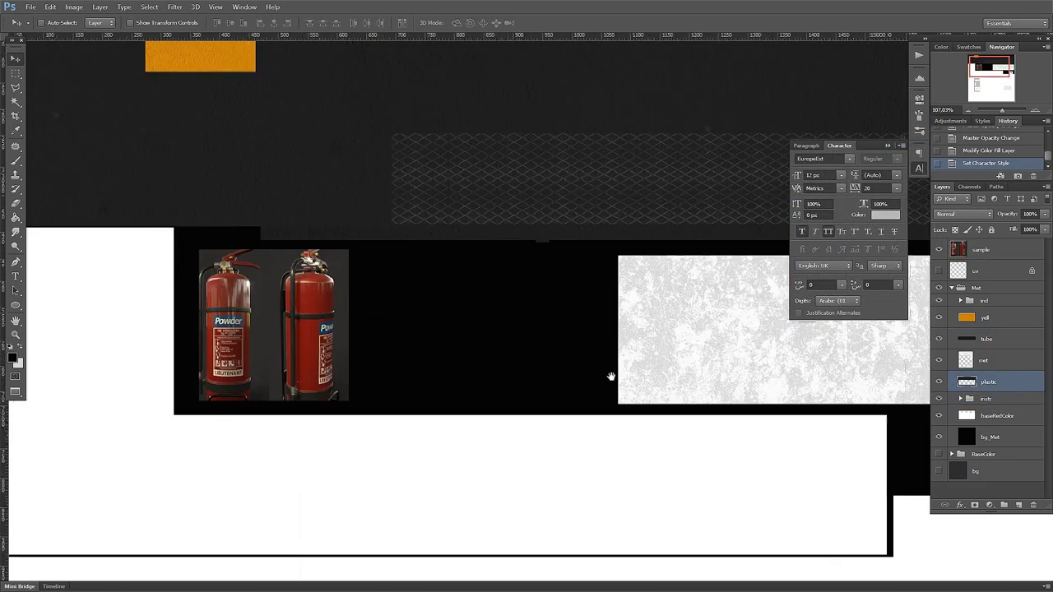
scroll(533, 338, down, 3)
scroll(559, 359, down, 1)
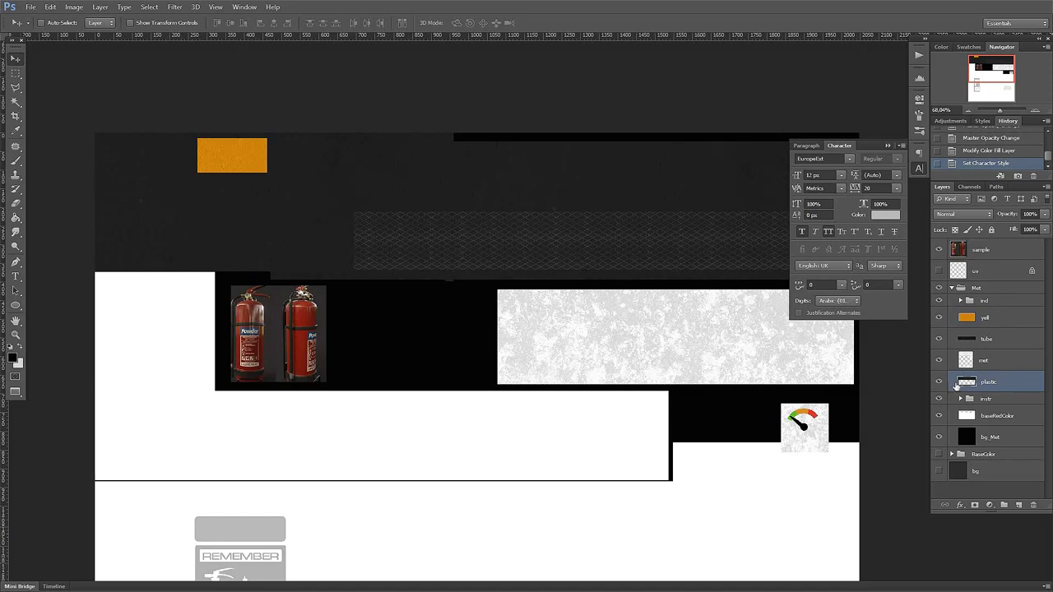
scroll(364, 230, down, 3)
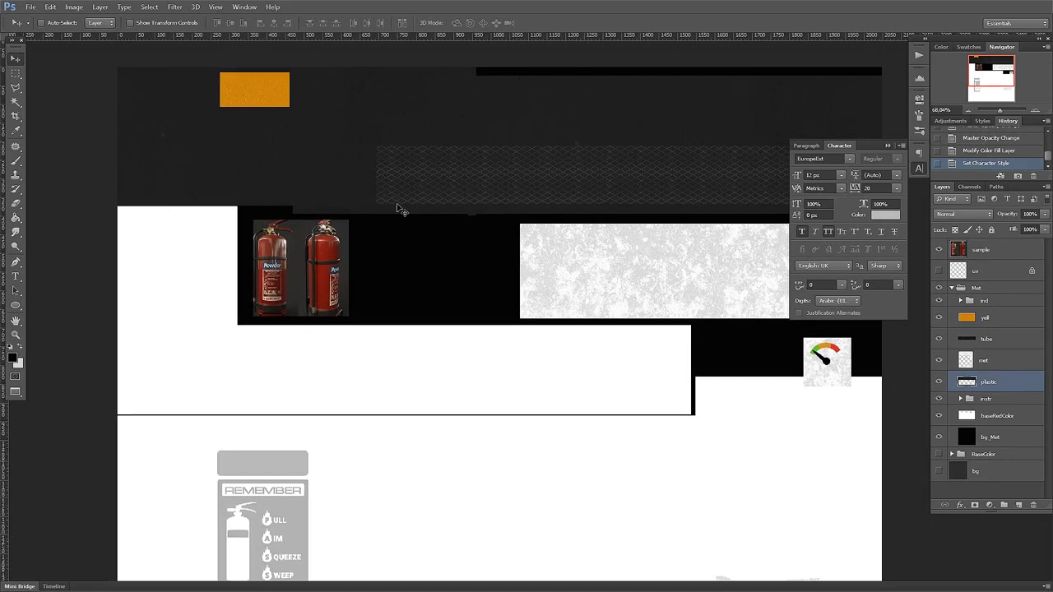
Step: Push the met layer's Hue/Saturation Lightness to full so its grunge turns white
key(ctrl+u)
drag(760, 205, 814, 200)
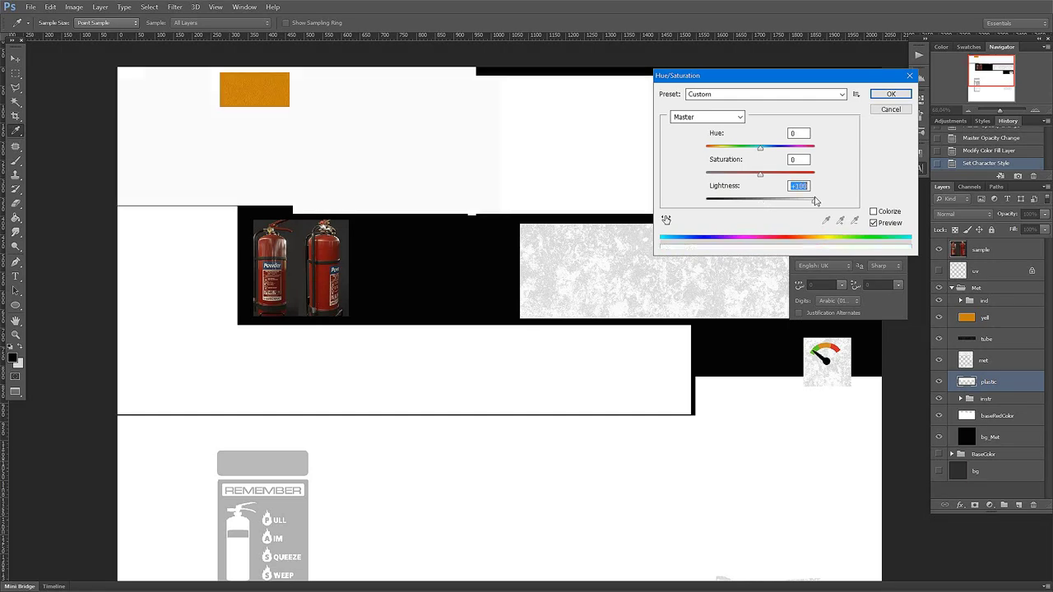
click(990, 370)
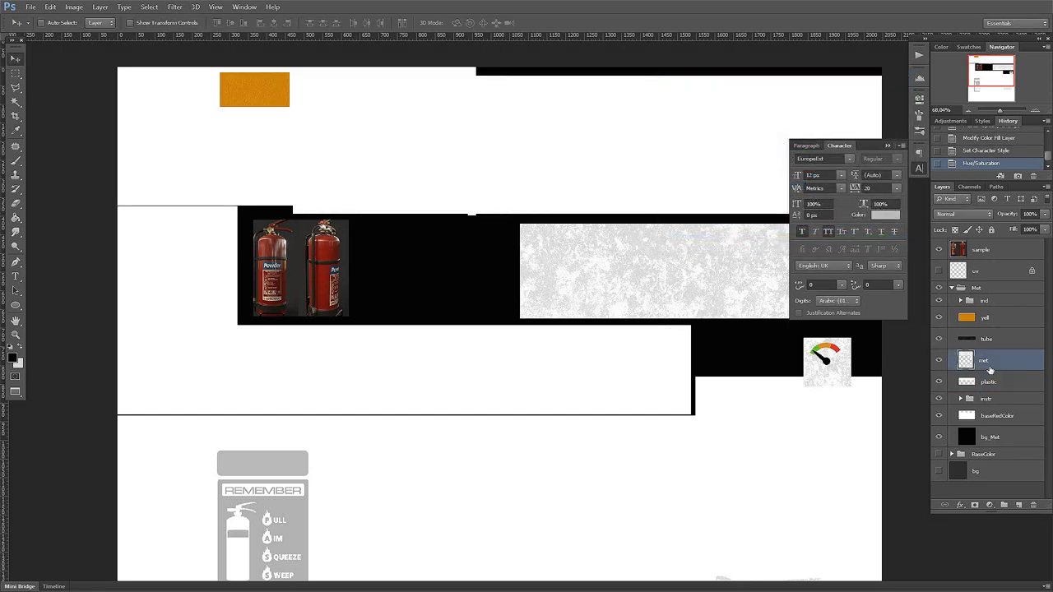
click(938, 362)
click(938, 362)
click(937, 362)
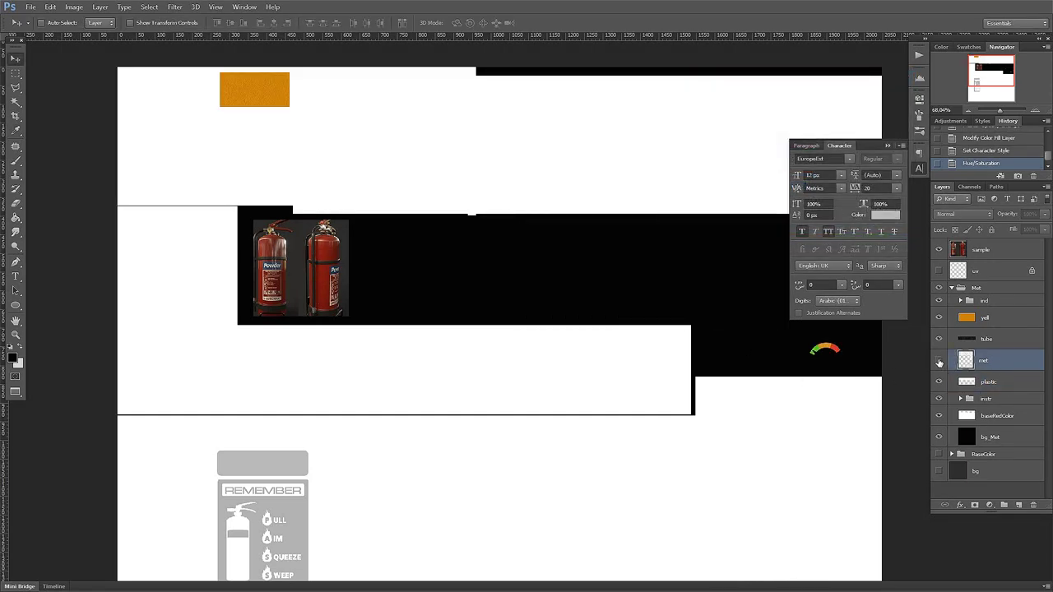
click(938, 361)
scroll(720, 367, right, 5)
scroll(721, 367, down, 2)
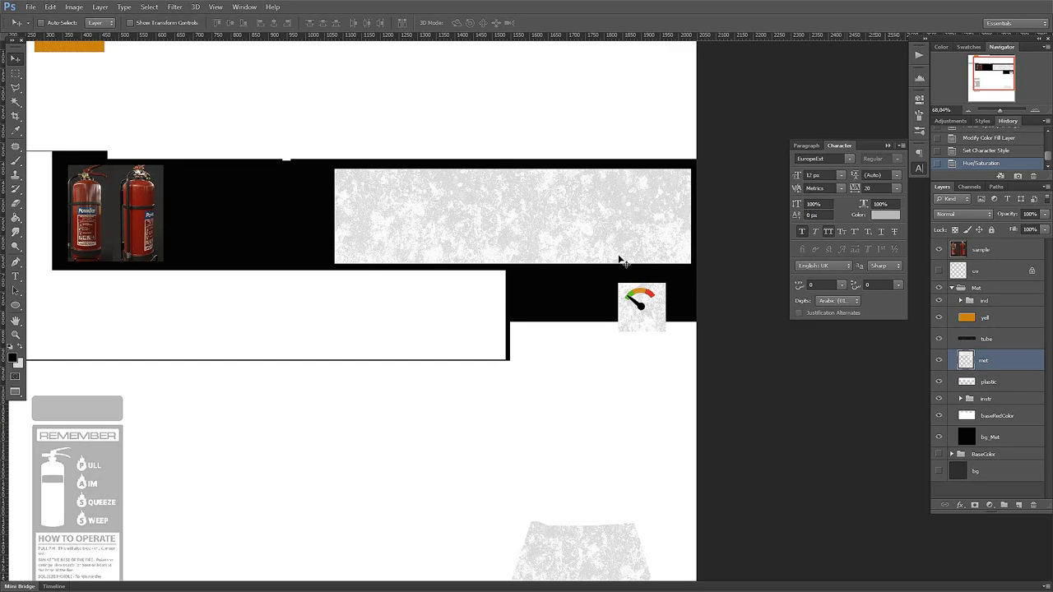
key(ctrl+u)
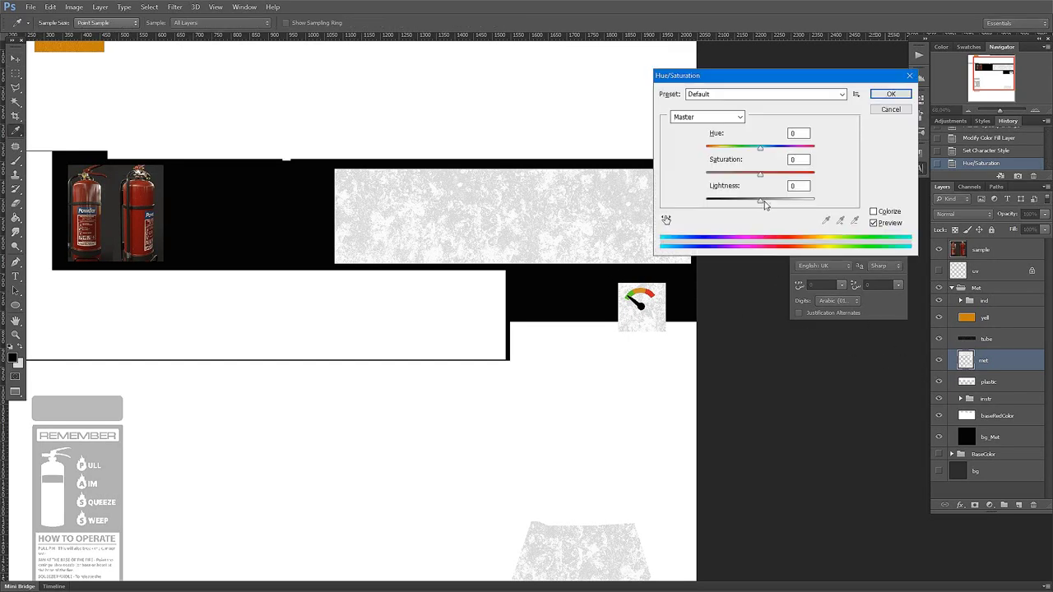
drag(760, 201, 940, 226)
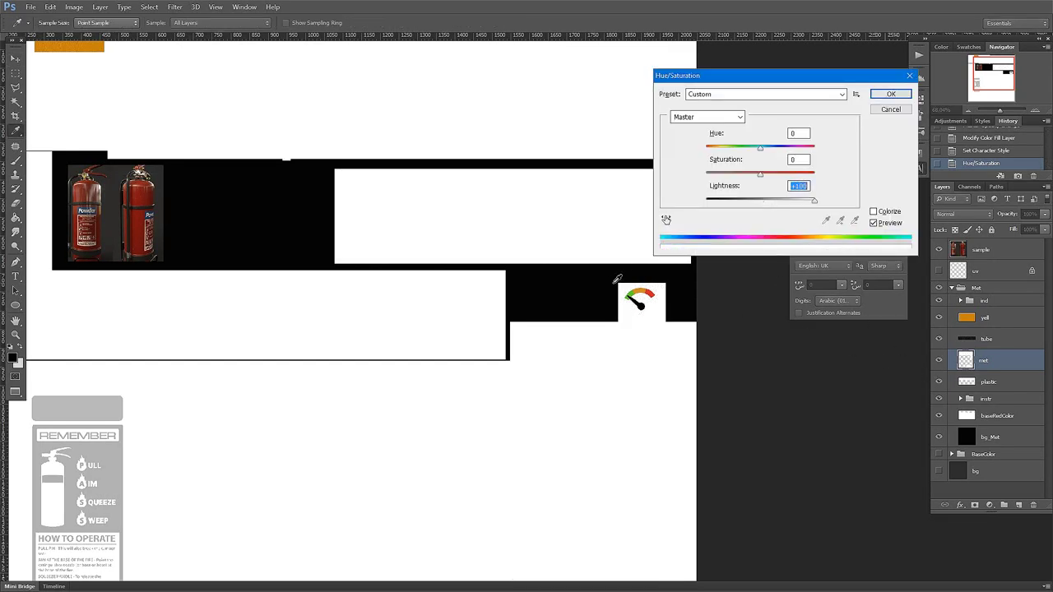
key(Return)
Step: Darken the plastic layer to solid black with Lightness -100
drag(520, 255, 662, 317)
scroll(674, 320, down, 2)
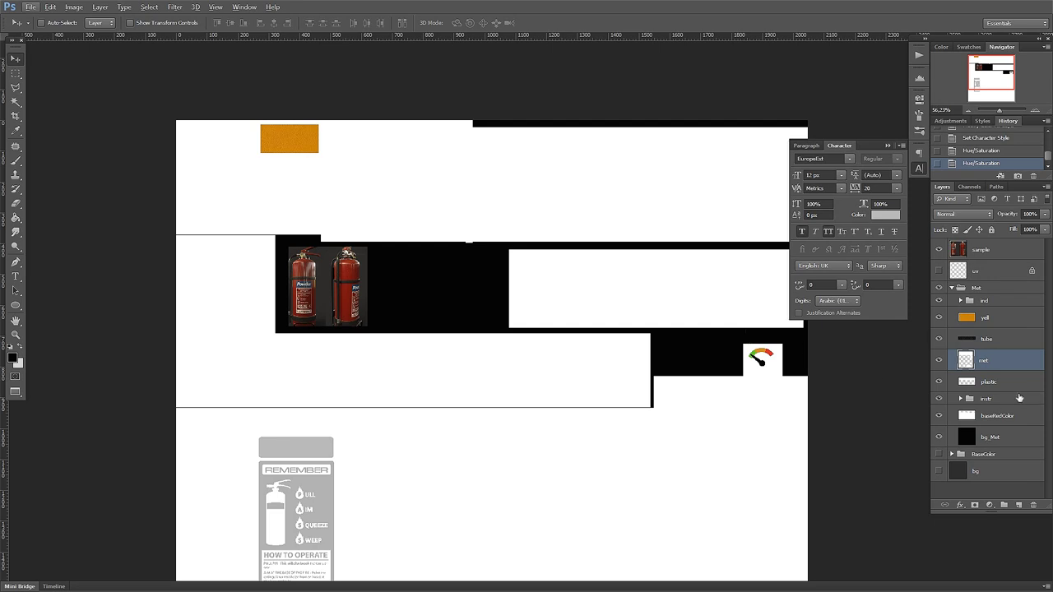
click(999, 382)
key(ctrl+u)
drag(760, 201, 588, 199)
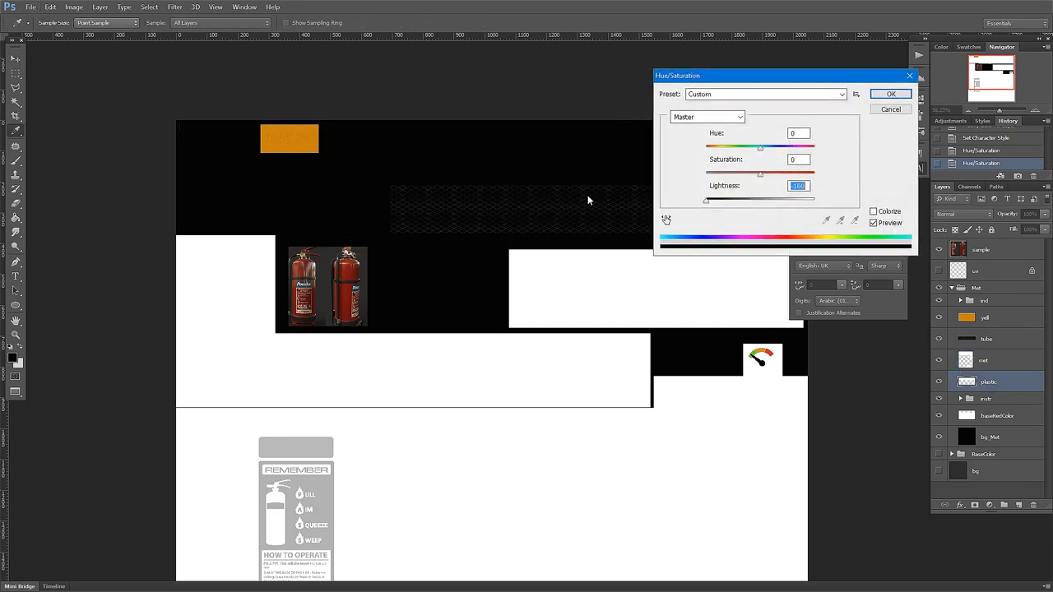
key(Return)
Step: Hide the tube layer's pattern
scroll(588, 245, up, 3)
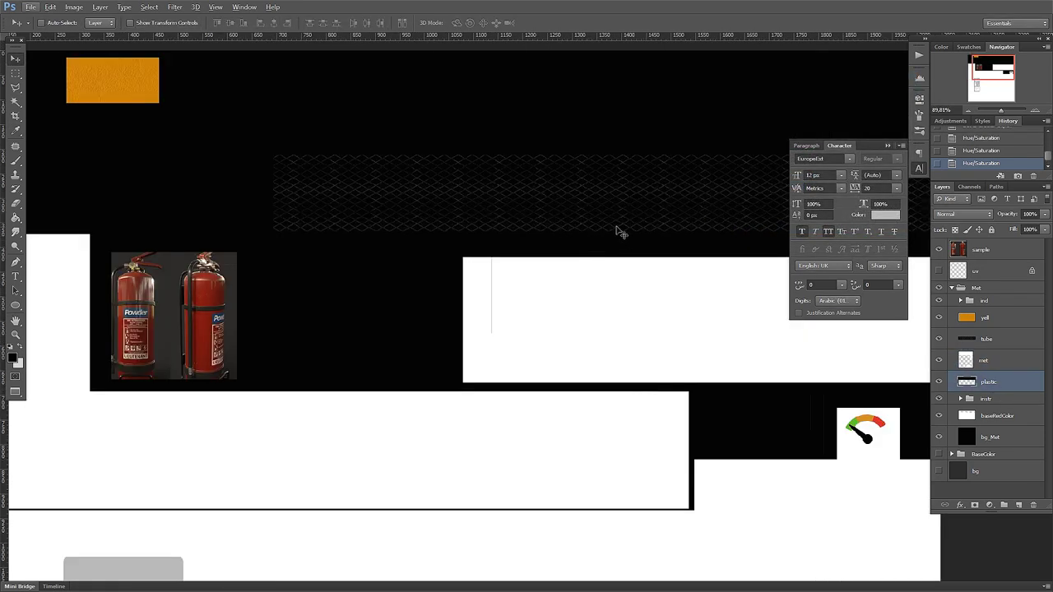
click(976, 342)
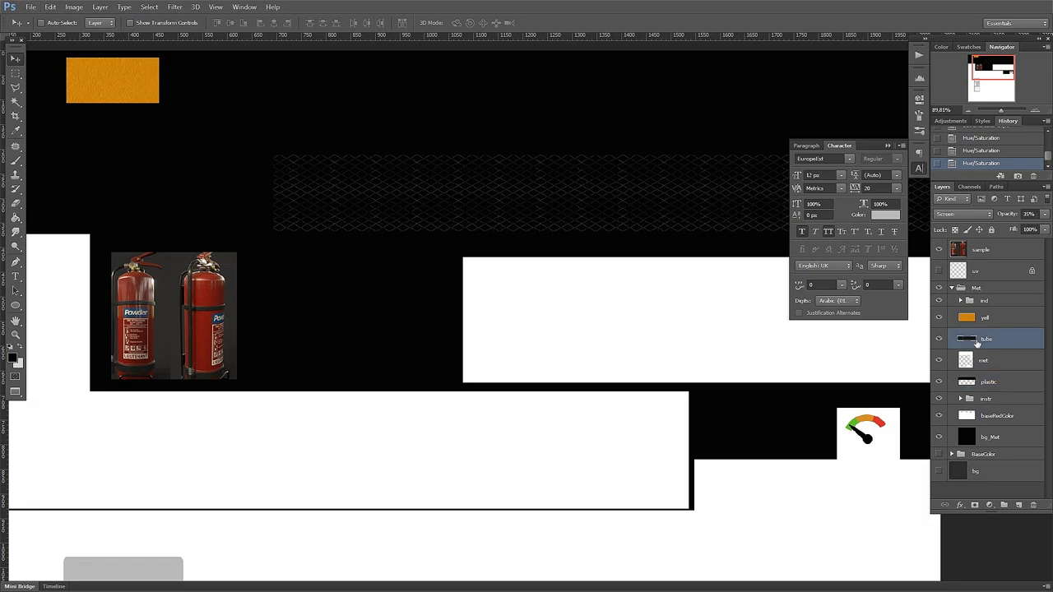
click(938, 339)
click(938, 340)
click(938, 340)
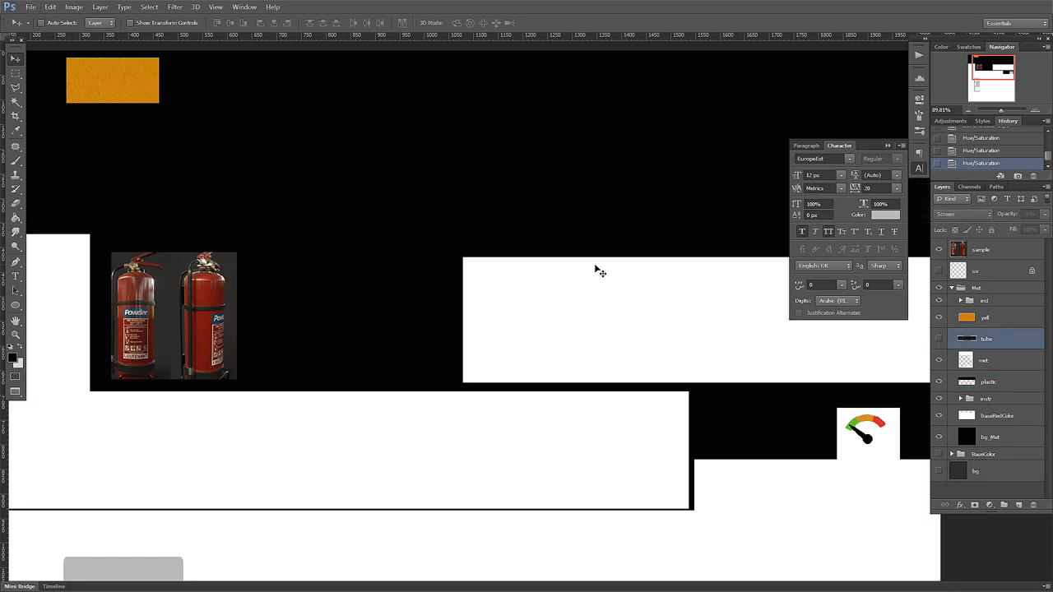
Step: Darken the orange yell rectangle to black with Lightness -100
drag(222, 145, 502, 249)
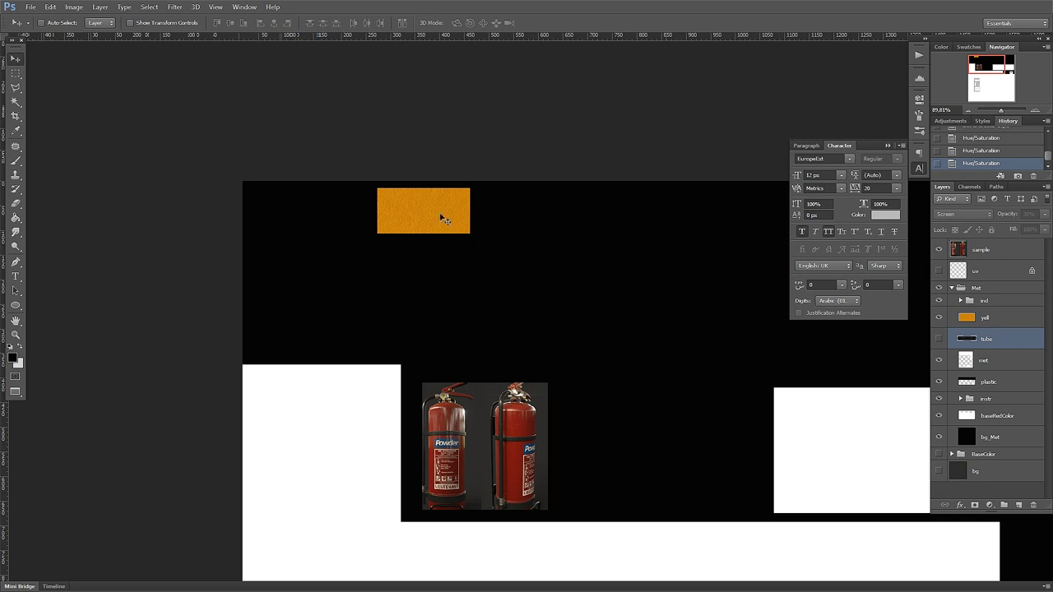
ctrl+click(441, 205)
click(939, 319)
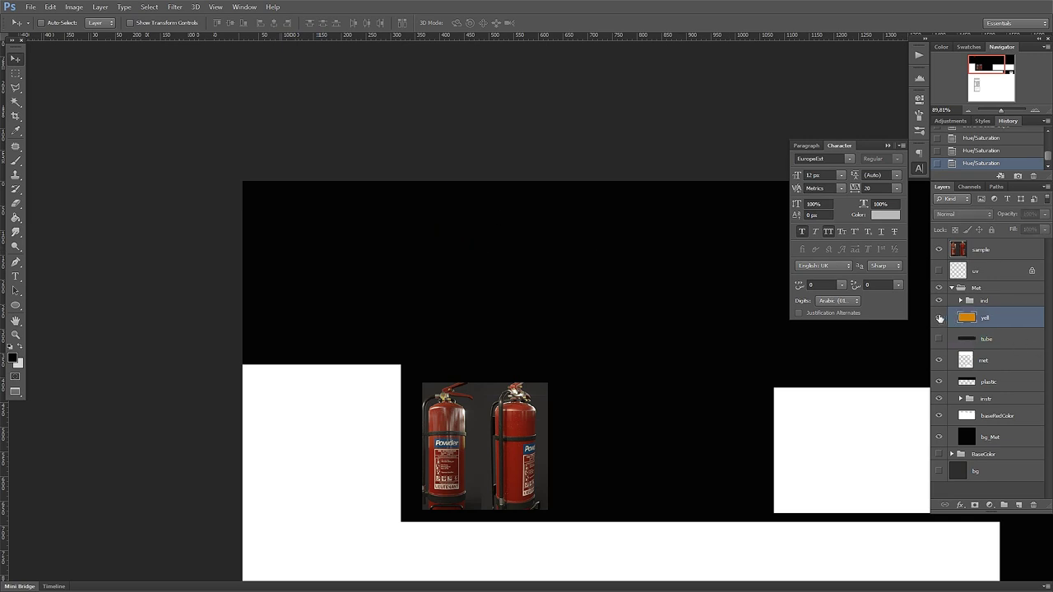
click(939, 319)
key(ctrl+u)
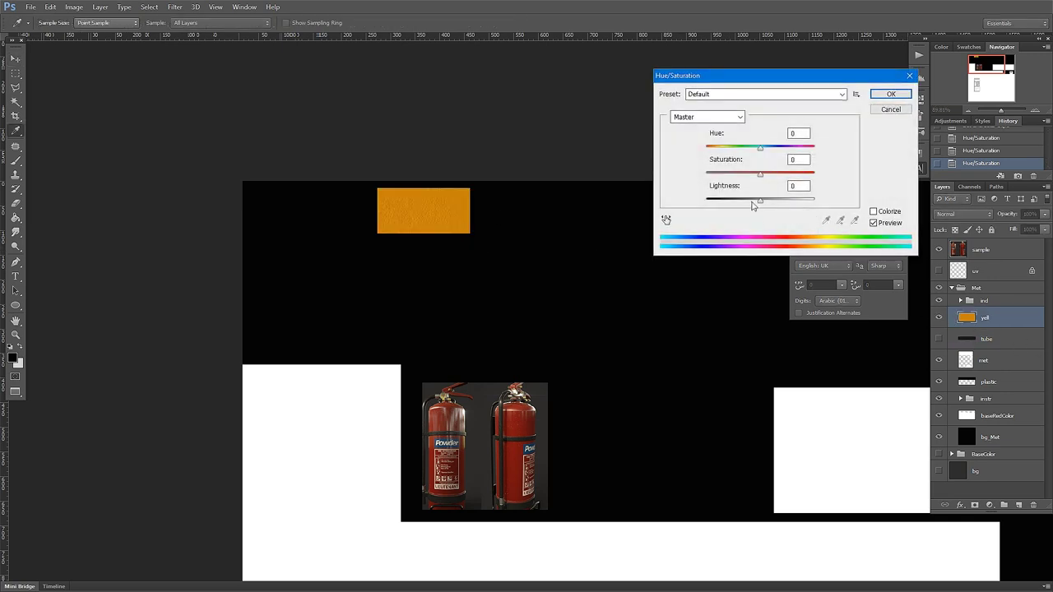
drag(751, 205, 529, 197)
key(Return)
drag(594, 336, 447, 289)
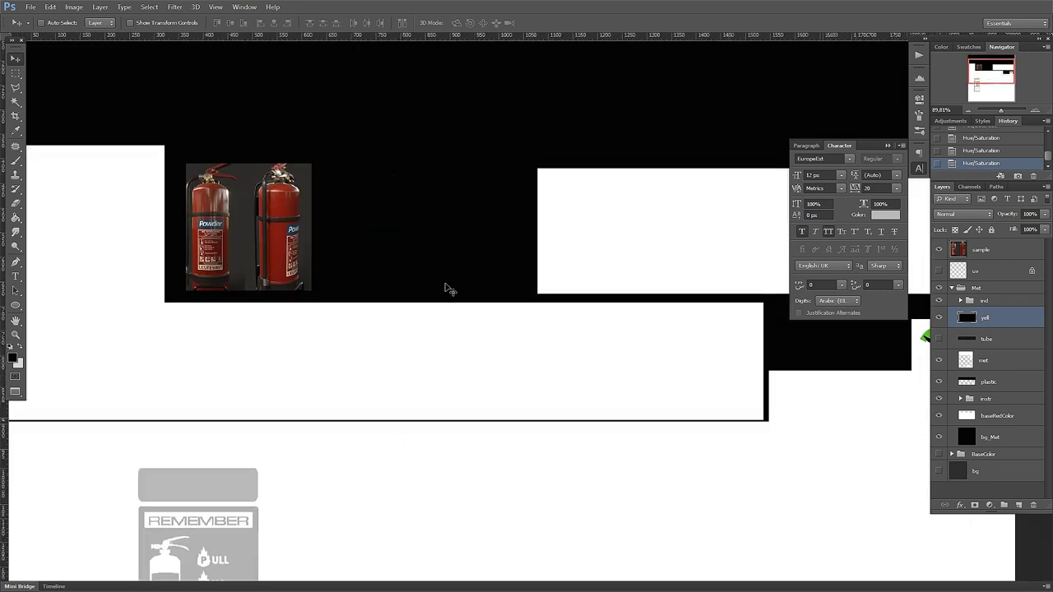
scroll(446, 303, down, 2)
scroll(446, 303, up, 1)
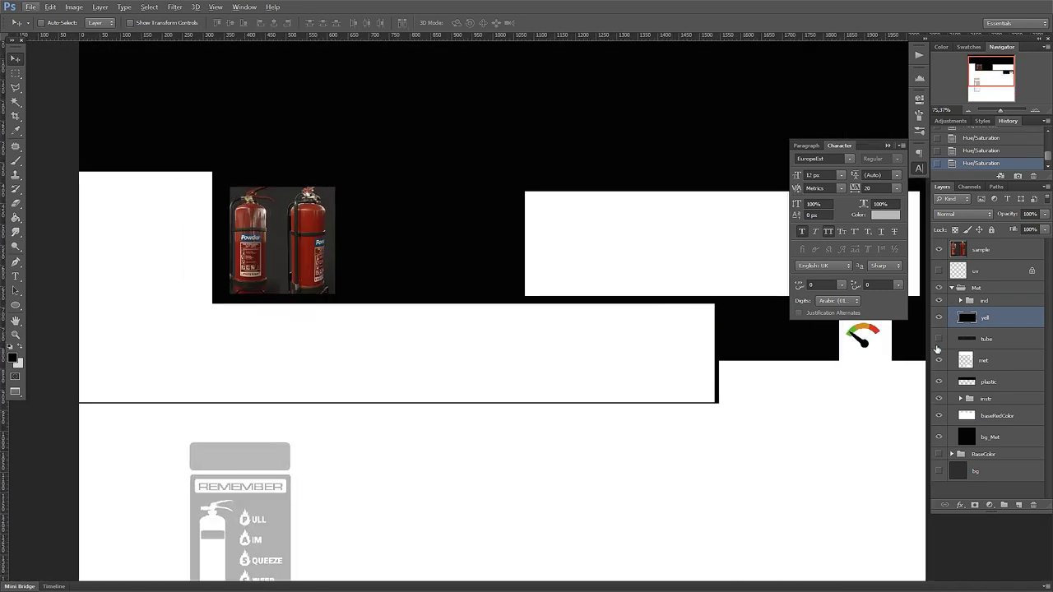
Step: Show the uv layer and bring the UV circle and shapes into view
click(939, 270)
scroll(230, 202, up, 1)
scroll(231, 203, up, 1)
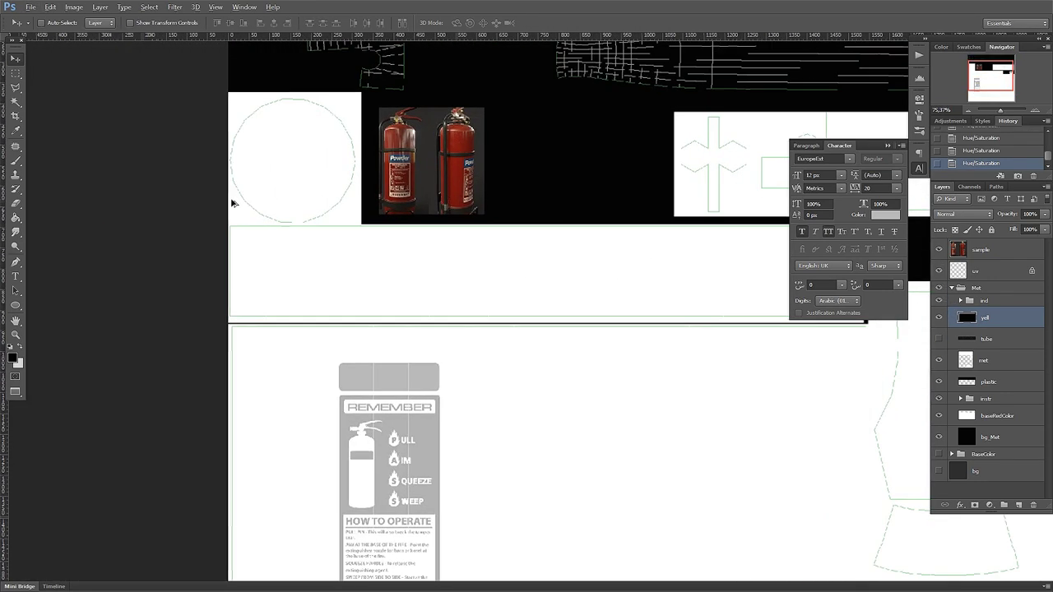
scroll(358, 253, up, 1)
scroll(358, 253, down, 2)
scroll(477, 261, right, 2)
scroll(488, 129, up, 2)
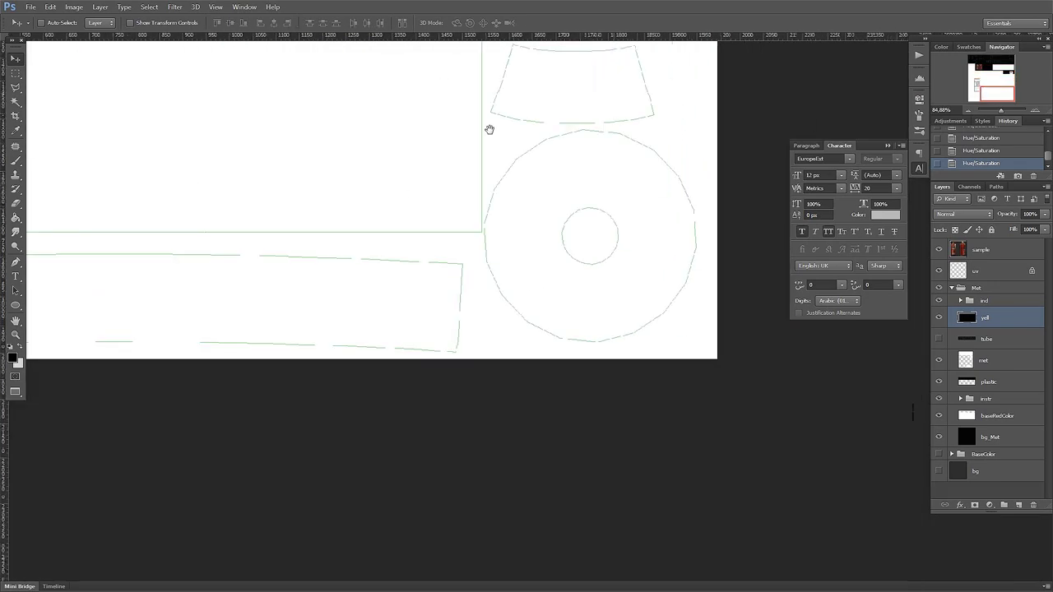
drag(489, 129, 513, 388)
scroll(535, 346, up, 5)
scroll(548, 230, up, 1)
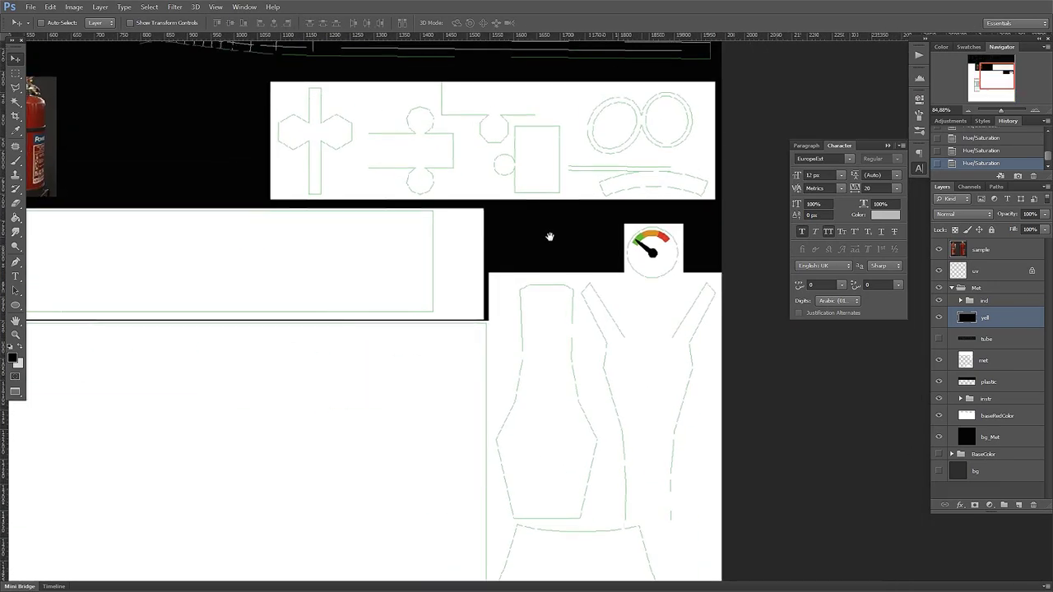
scroll(550, 238, up, 1)
scroll(575, 279, right, 1)
scroll(586, 299, up, 3)
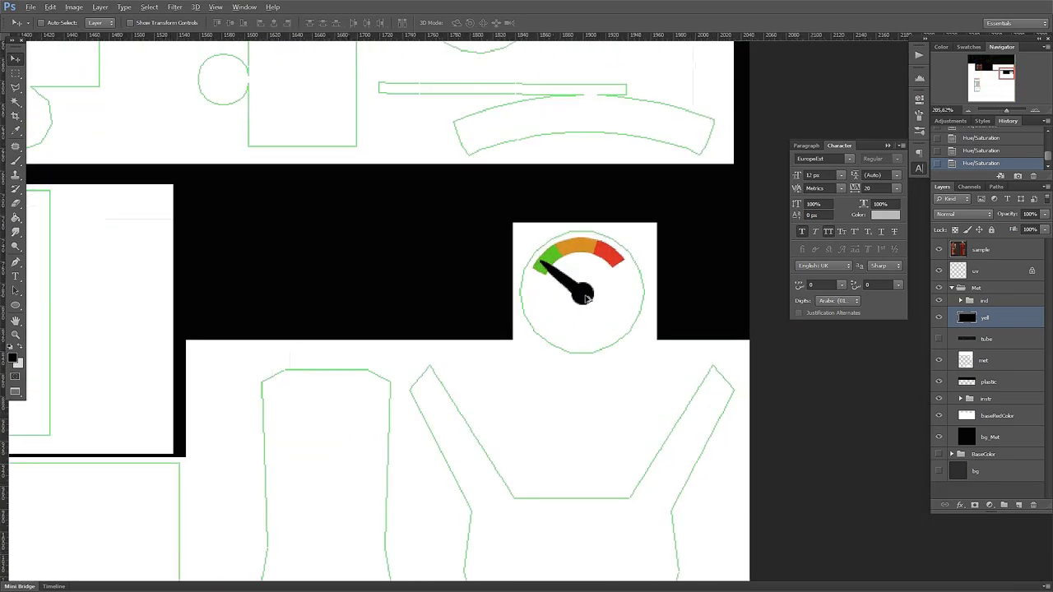
Step: Merge the ind group and darken its gauge to black with Lightness -100
click(995, 301)
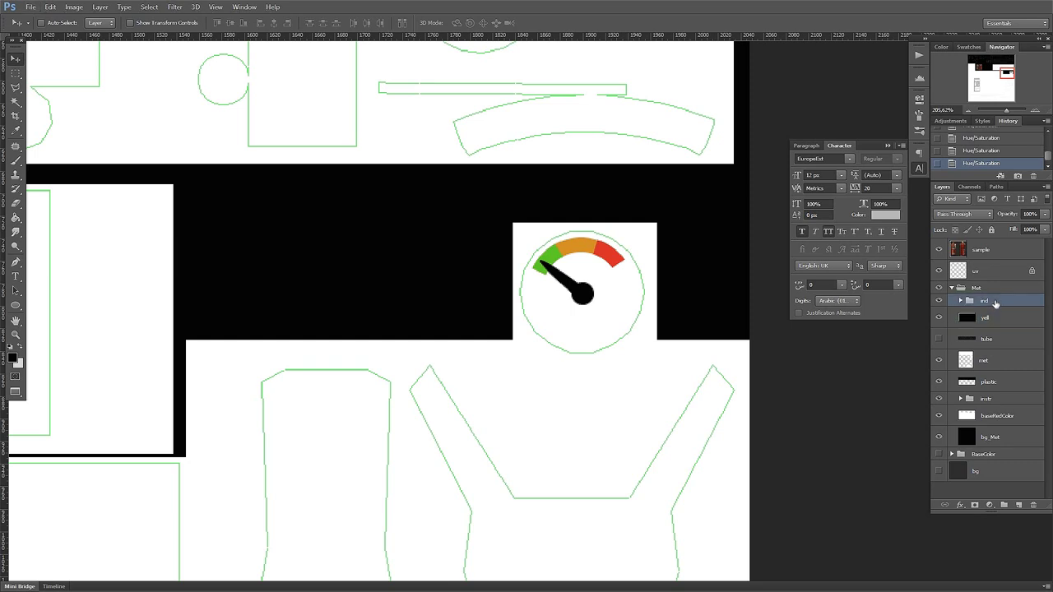
key(ctrl+e)
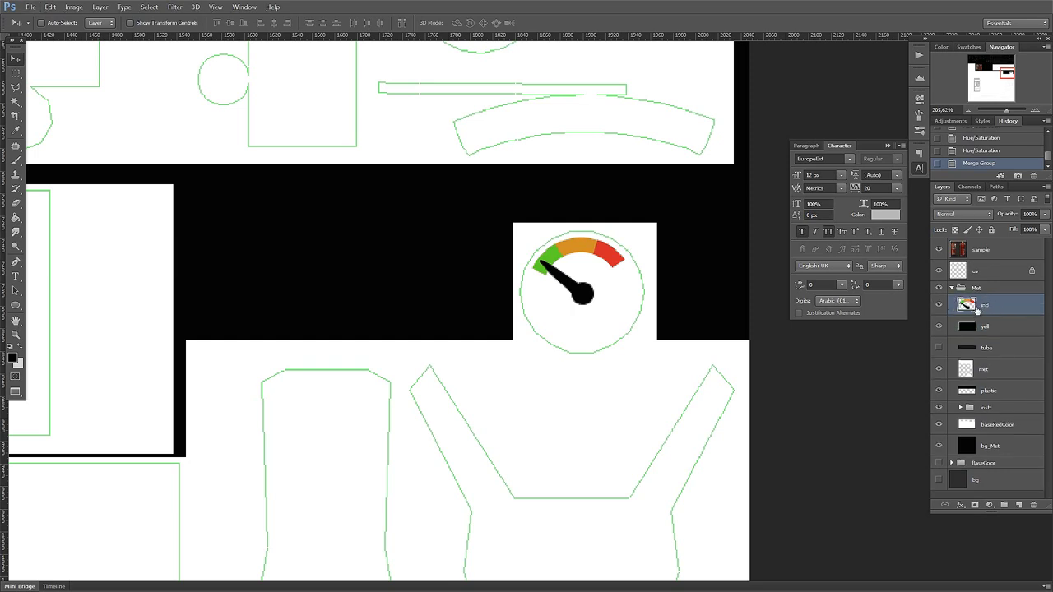
key(ctrl+u)
mouse_move(757, 202)
mouse_down()
mouse_move(568, 205)
mouse_move(679, 411)
mouse_move(785, 369)
mouse_up()
key(Return)
Step: Hide the uv layer and the sample extinguisher photo layer
scroll(507, 238, down, 2)
scroll(515, 286, down, 2)
scroll(404, 212, down, 1)
mouse_move(632, 367)
mouse_down()
mouse_move(644, 355)
mouse_move(536, 329)
mouse_up()
scroll(536, 329, down, 1)
scroll(527, 334, down, 2)
scroll(550, 357, down, 1)
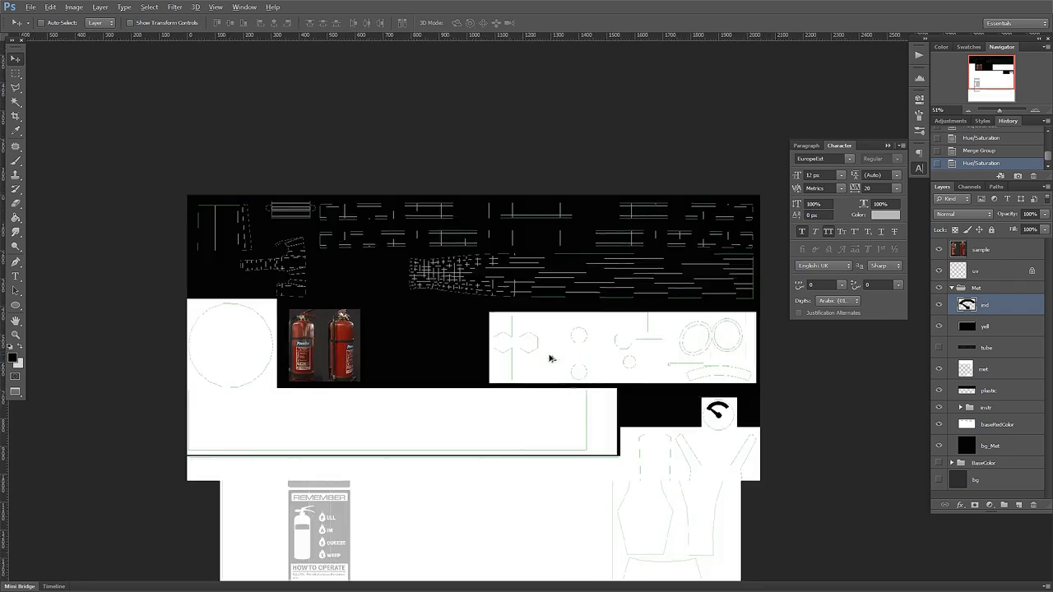
scroll(550, 357, up, 3)
click(939, 271)
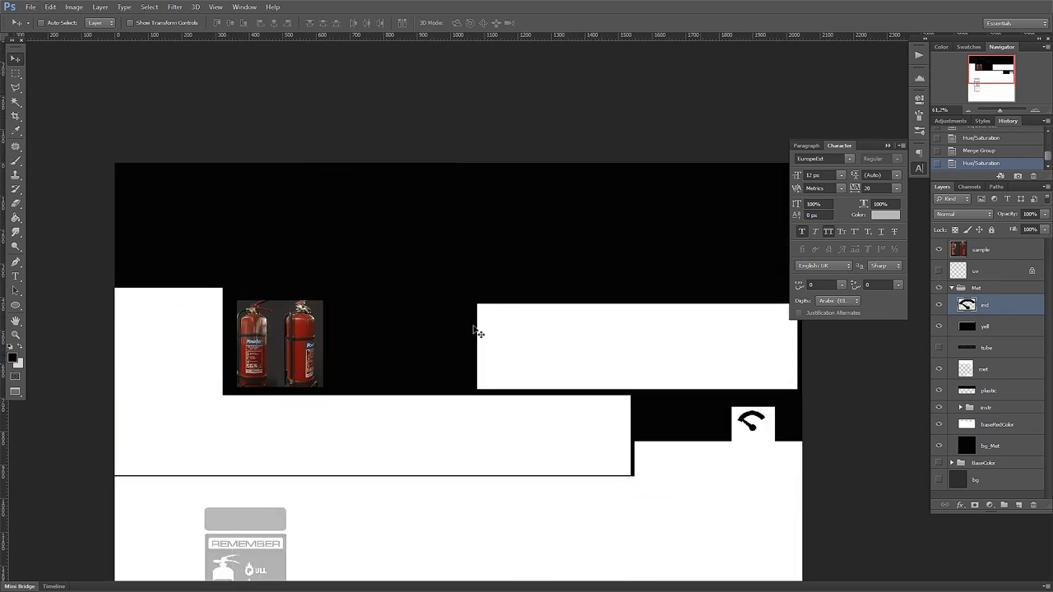
scroll(477, 331, down, 1)
scroll(513, 340, down, 2)
click(938, 250)
Step: Save a copy of the map as fireext_Met.png, then bring Unreal Engine to the front
key(shift+ctrl+s)
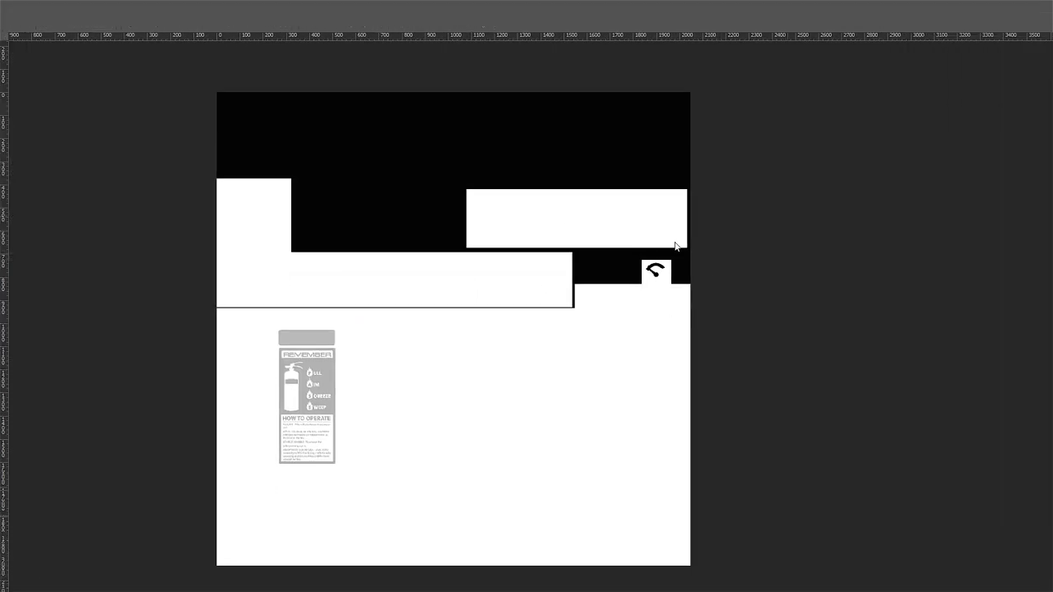
click(560, 300)
click(523, 440)
text(fireext_Met)
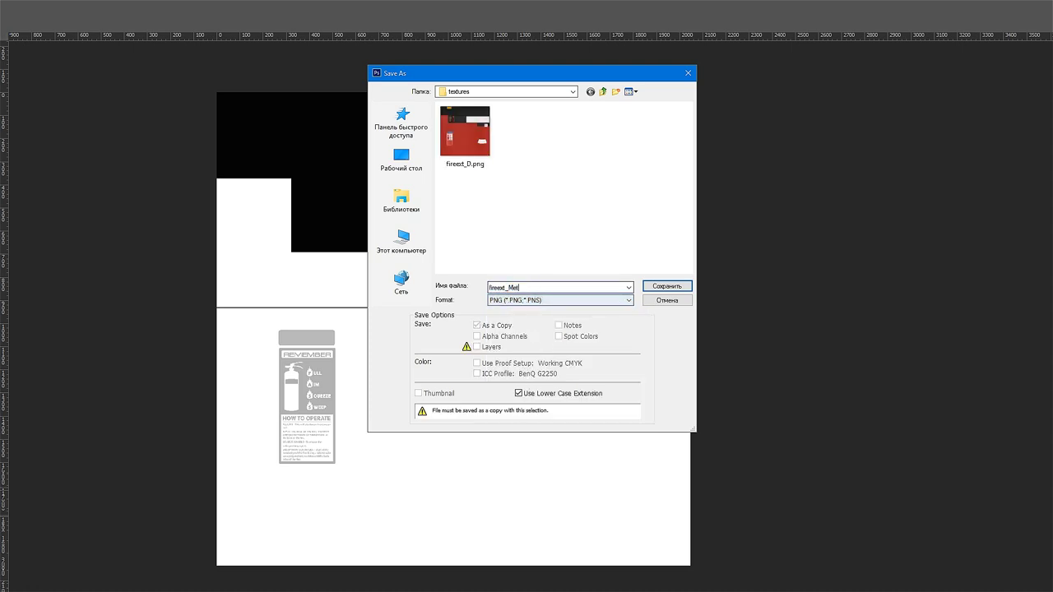
key(Return)
click(326, 186)
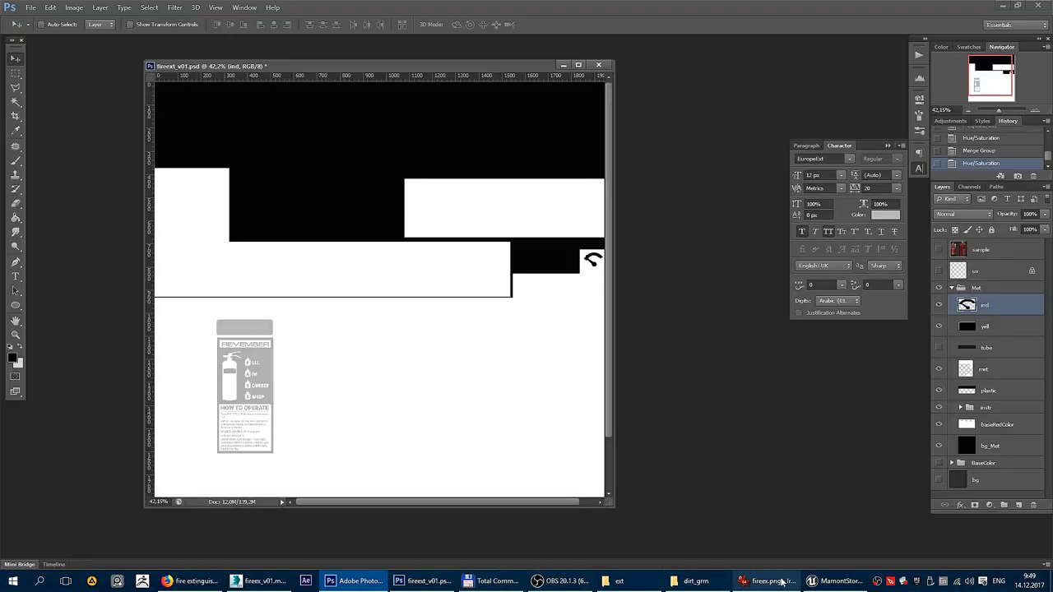
click(839, 581)
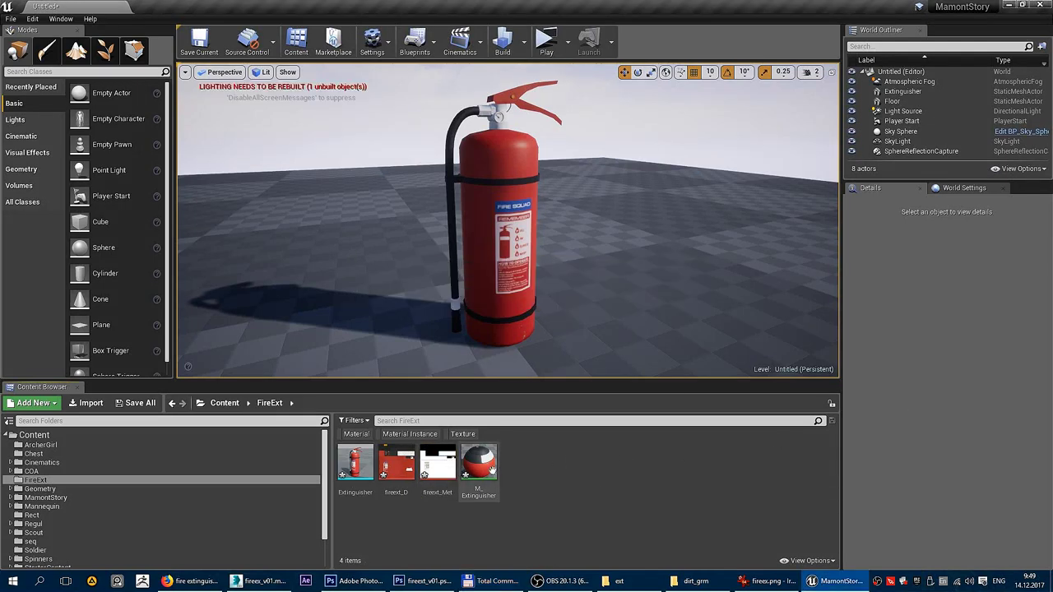
Step: Wire fireext_Met into M_Extinguisher's Metallic input, apply, and inspect the extinguisher
double_click(479, 462)
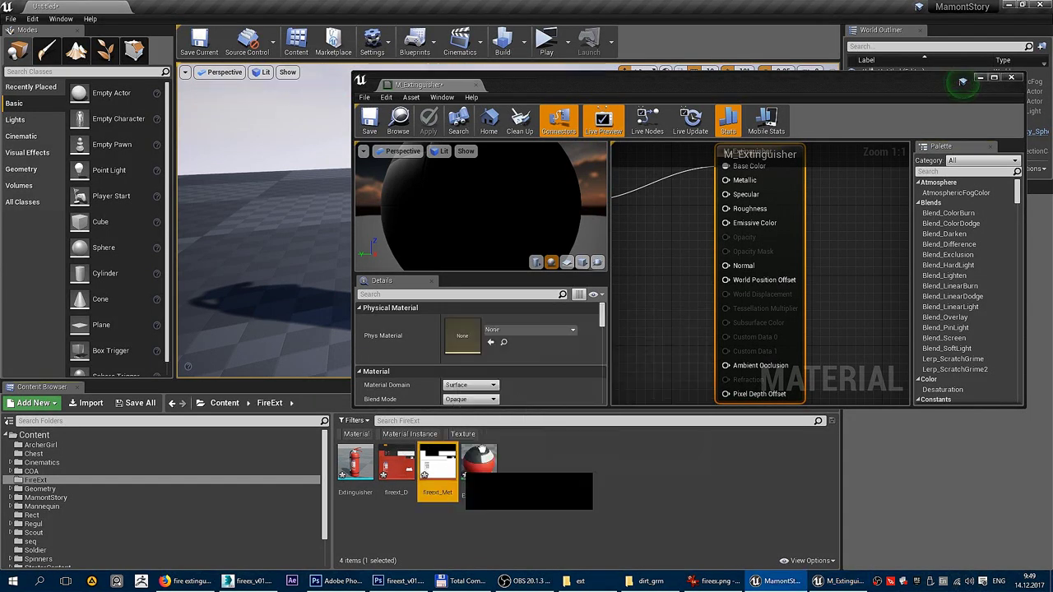
mouse_move(437, 462)
mouse_down()
mouse_move(647, 282)
mouse_move(800, 236)
mouse_move(665, 262)
mouse_move(812, 202)
mouse_move(807, 284)
mouse_move(839, 286)
mouse_up()
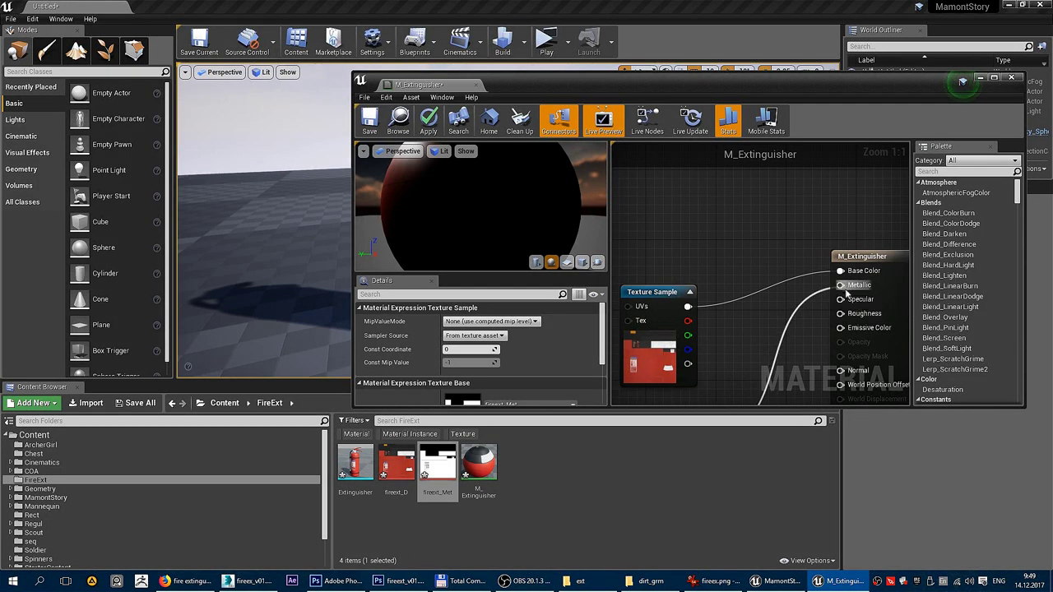
click(428, 121)
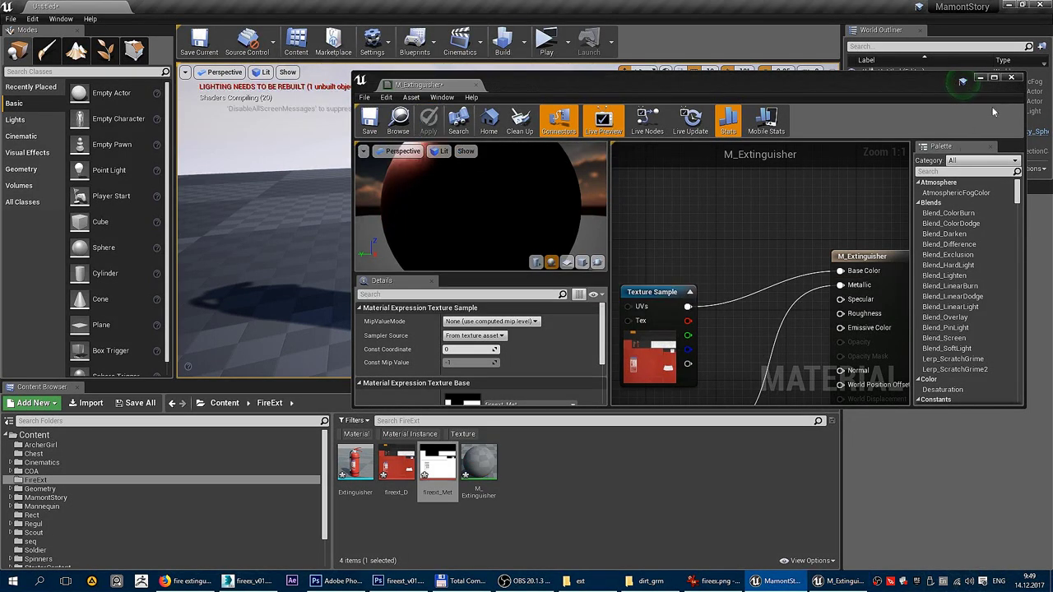
click(1011, 77)
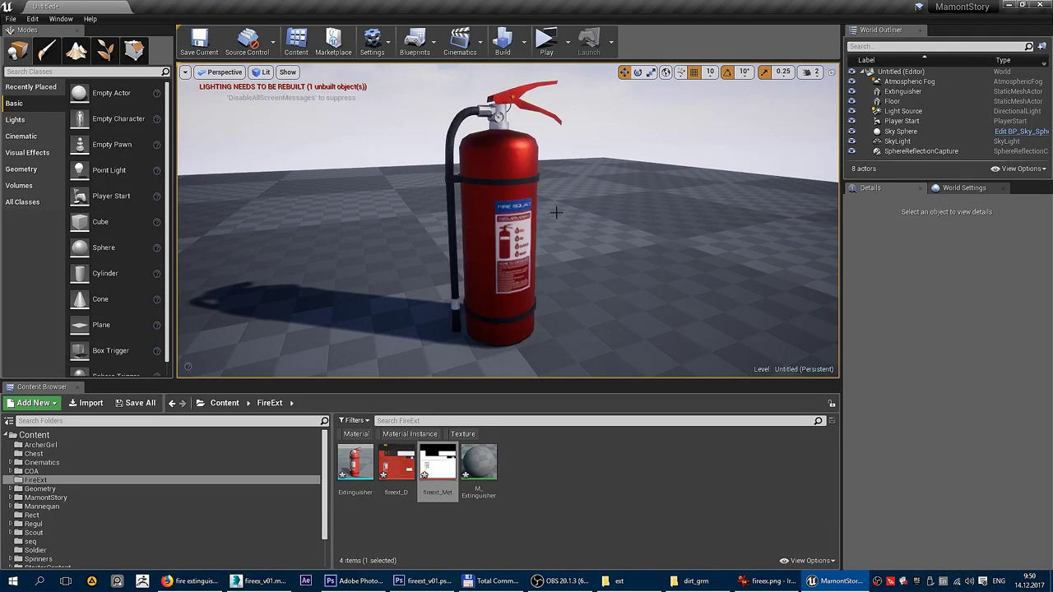
drag(551, 214, 567, 181)
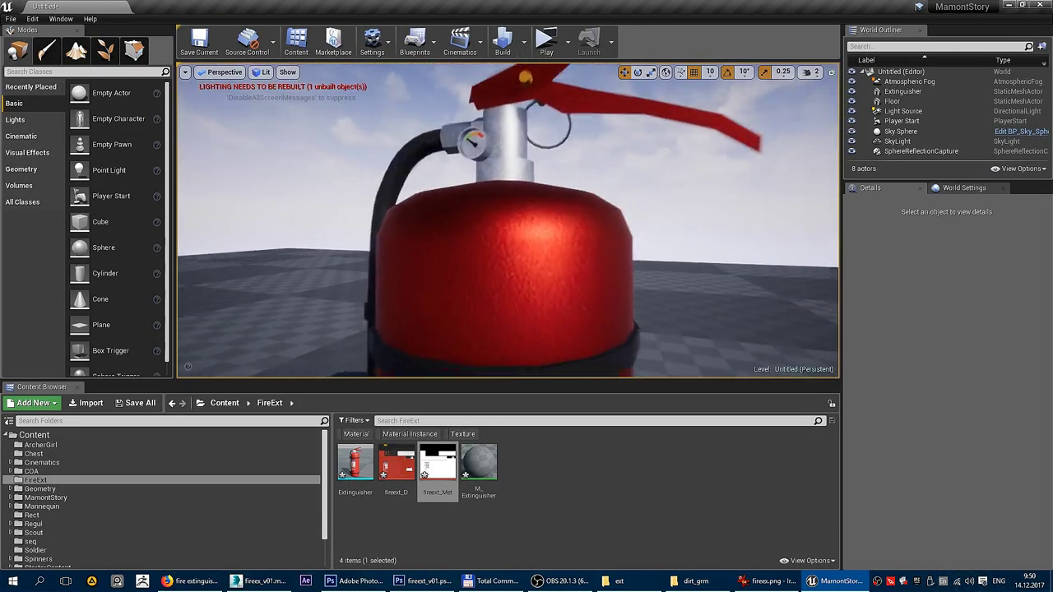
mouse_move(567, 181)
mouse_down()
mouse_move(527, 247)
mouse_move(494, 231)
mouse_move(526, 239)
mouse_move(448, 231)
mouse_up()
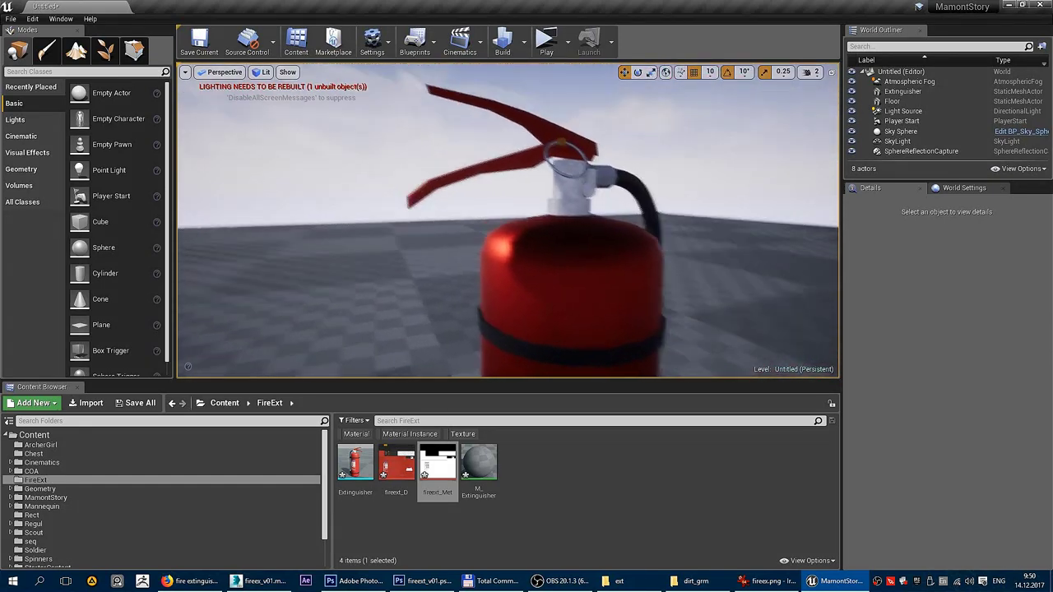
Step: Make M_Extinguisher two-sided and apply the change
double_click(479, 462)
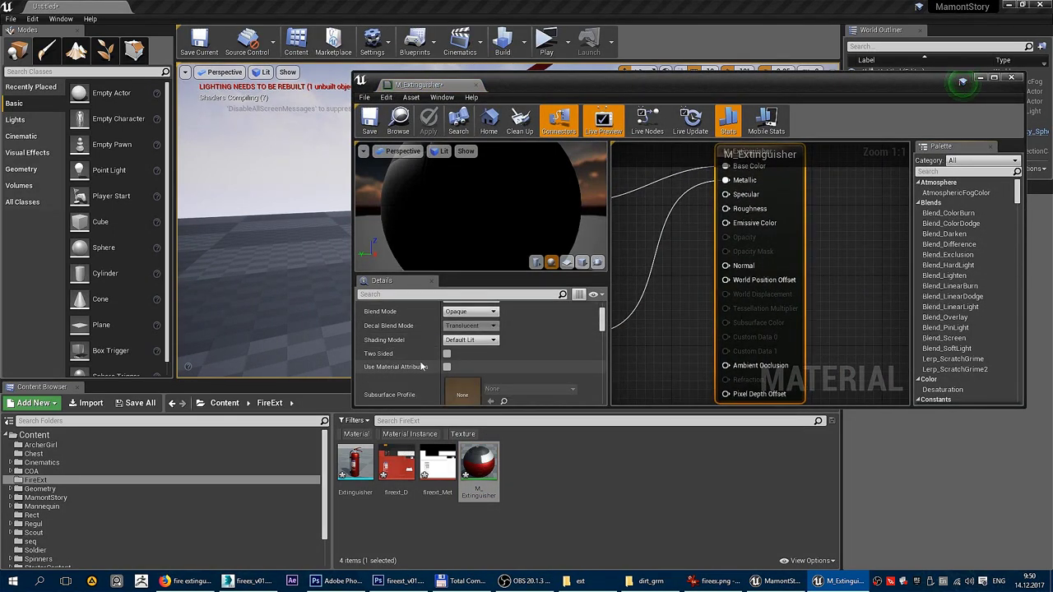
click(446, 354)
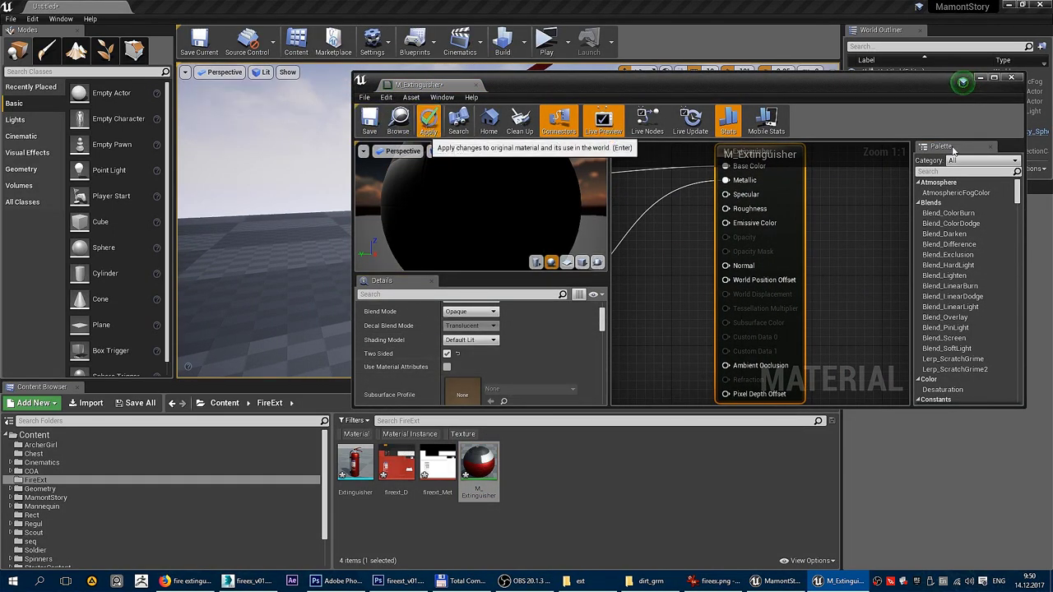
click(429, 123)
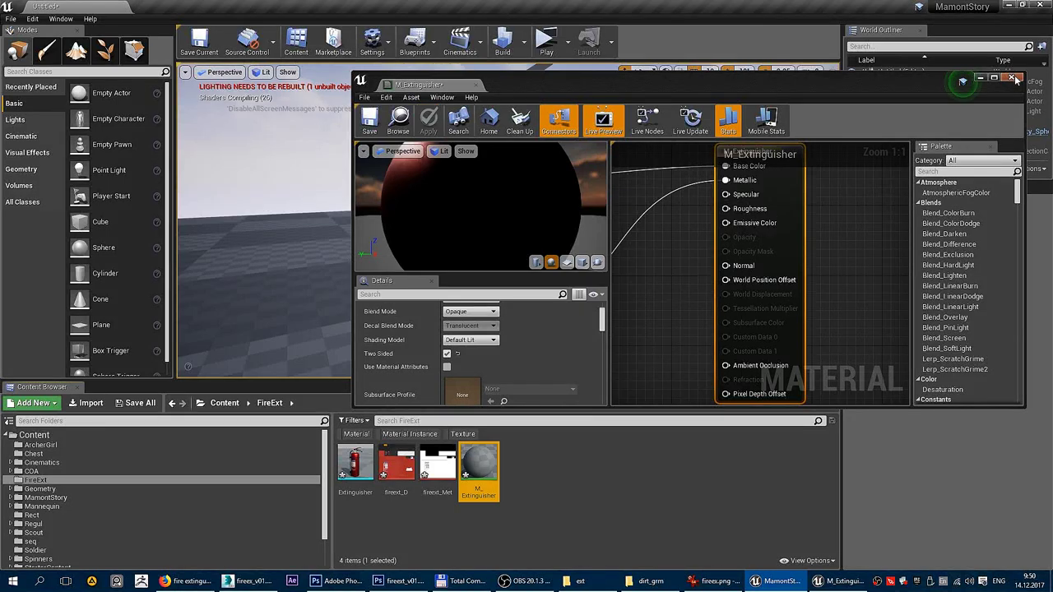
click(1014, 79)
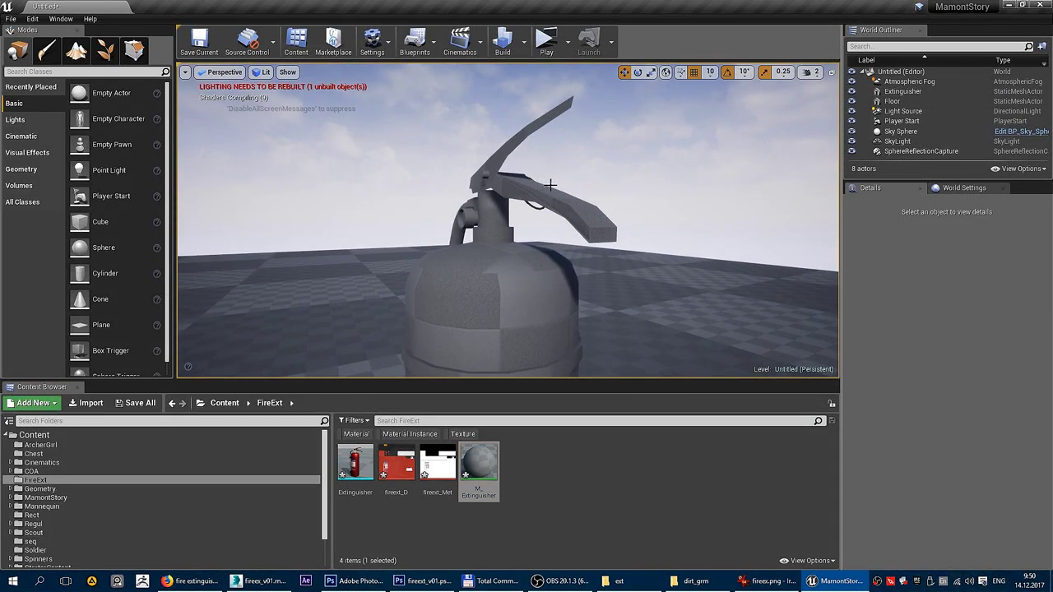
mouse_move(564, 183)
mouse_down()
mouse_move(542, 247)
mouse_move(461, 222)
mouse_move(494, 222)
mouse_move(579, 465)
mouse_up()
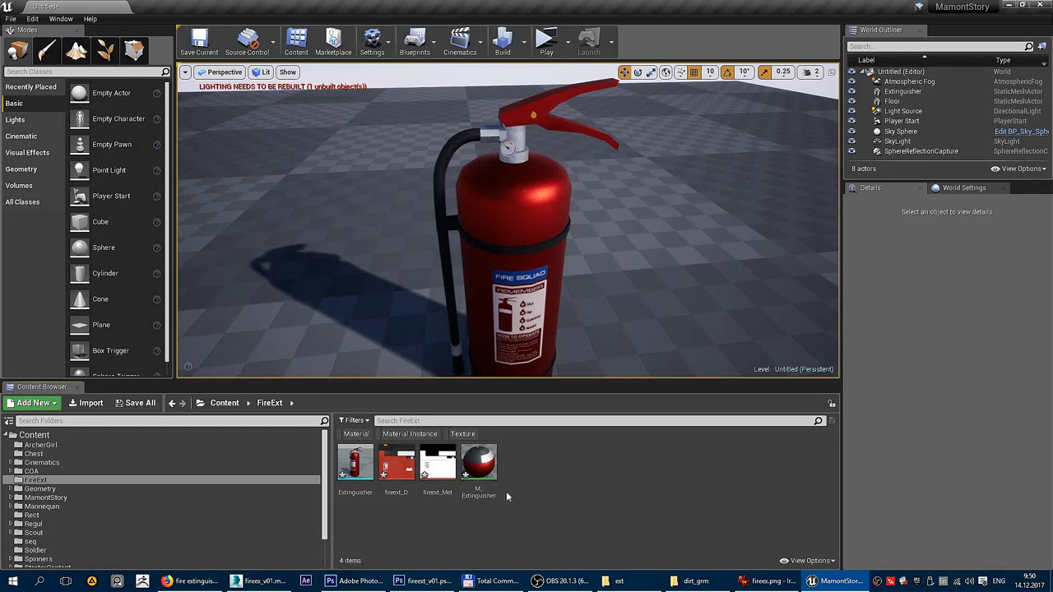
Step: Turn off sRGB on the fireext_Met texture
double_click(437, 465)
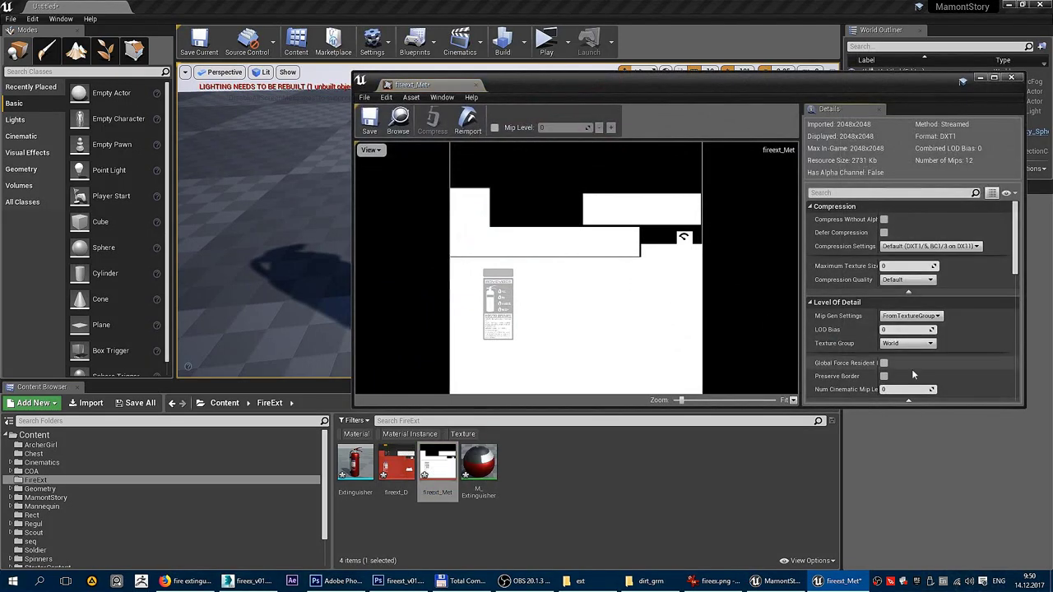
scroll(905, 374, down, 2)
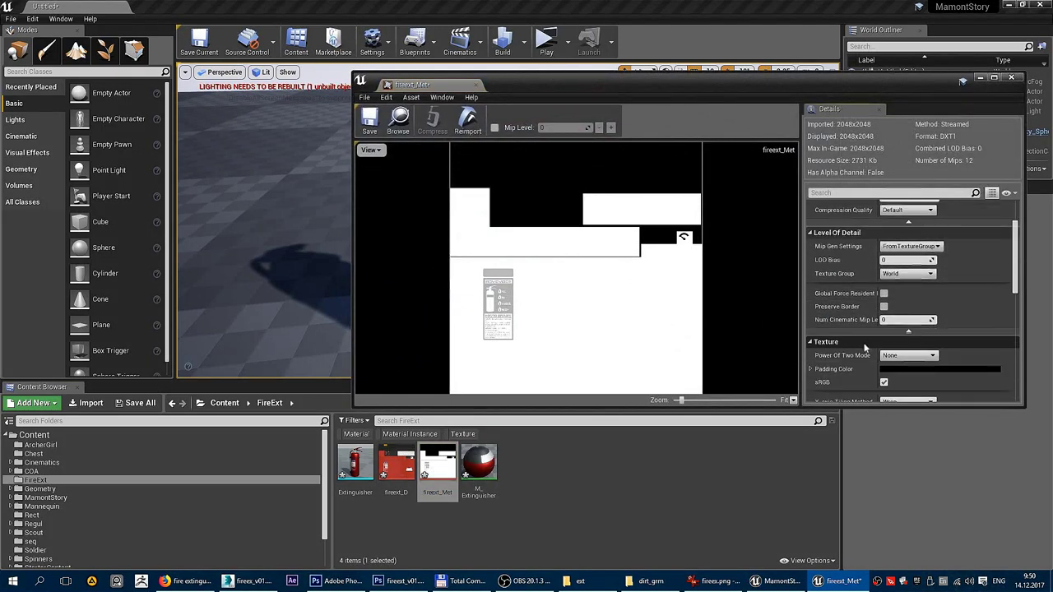
click(884, 383)
click(370, 119)
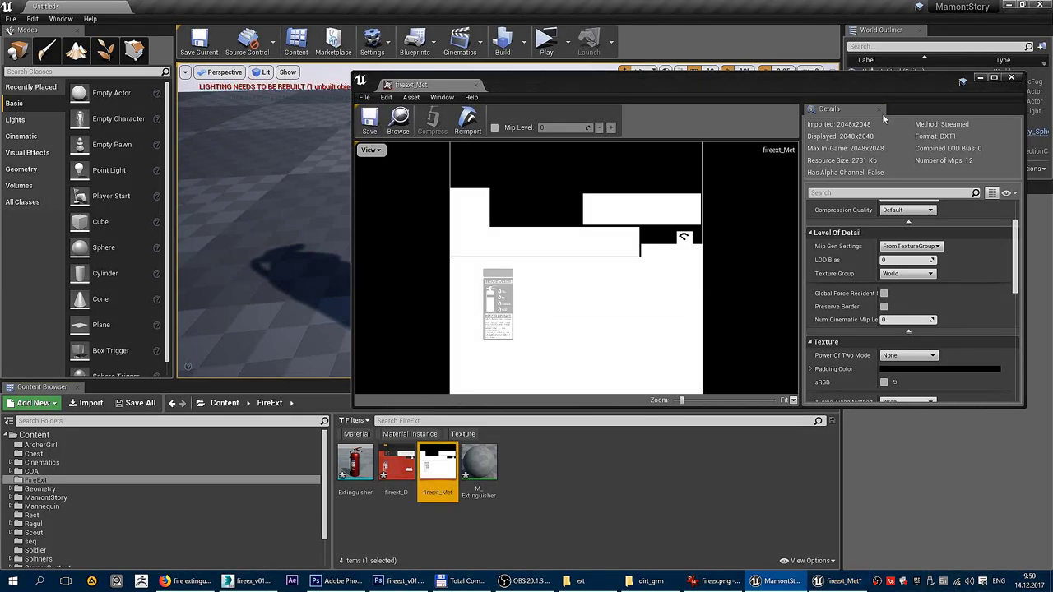
click(1012, 79)
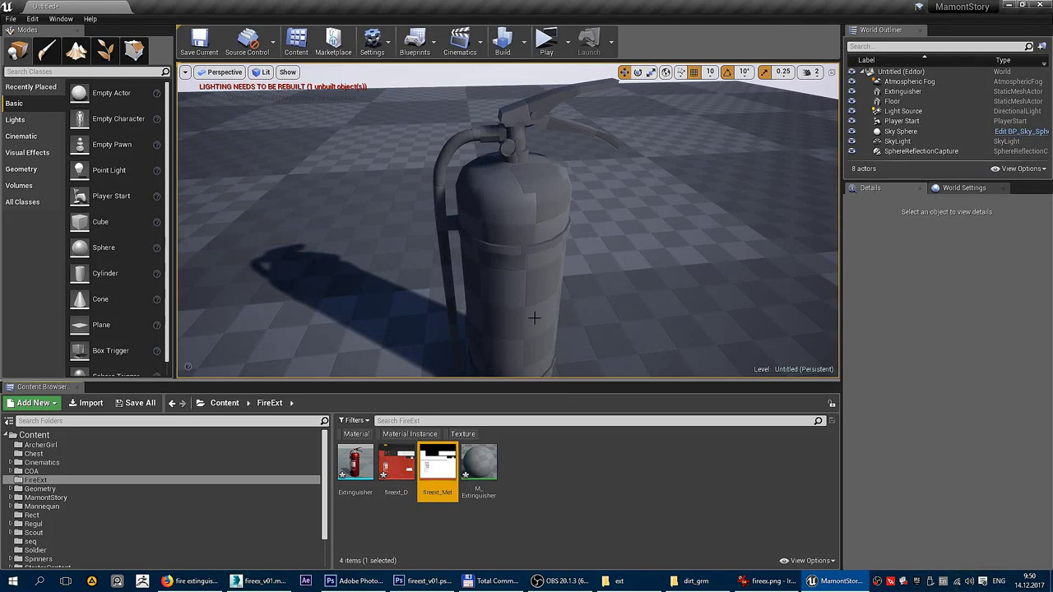
drag(534, 318, 493, 354)
Step: Select all four FireExt assets and save them
click(572, 491)
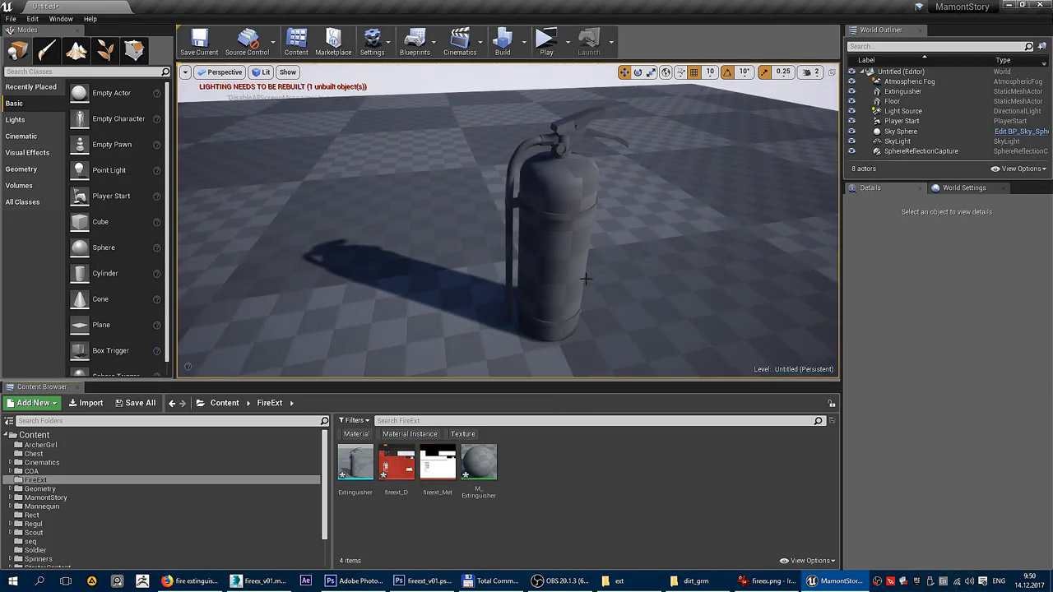
right_click(435, 469)
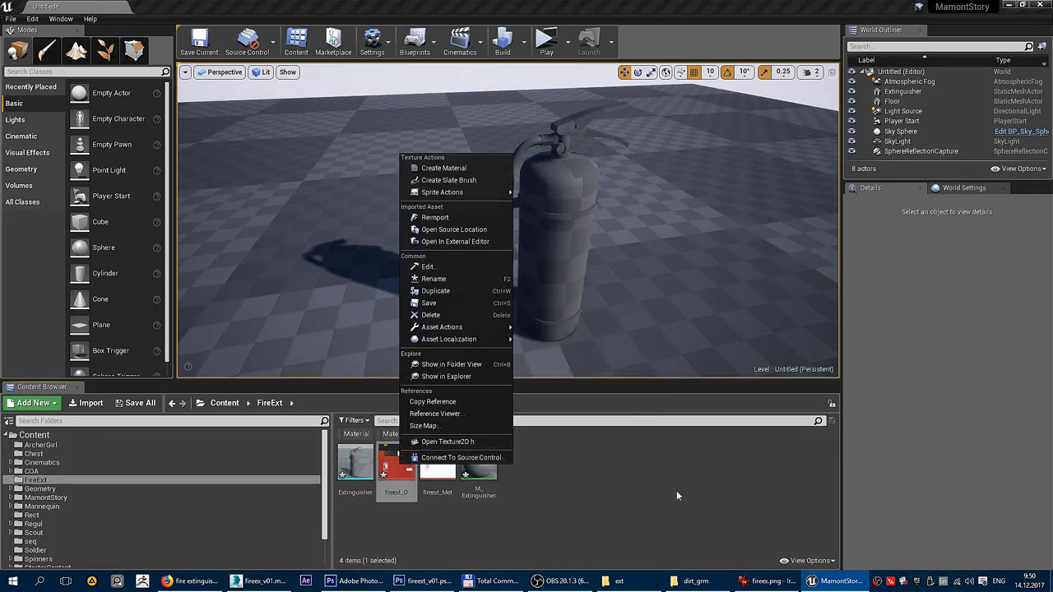
key(Escape)
click(479, 465)
shift+click(361, 468)
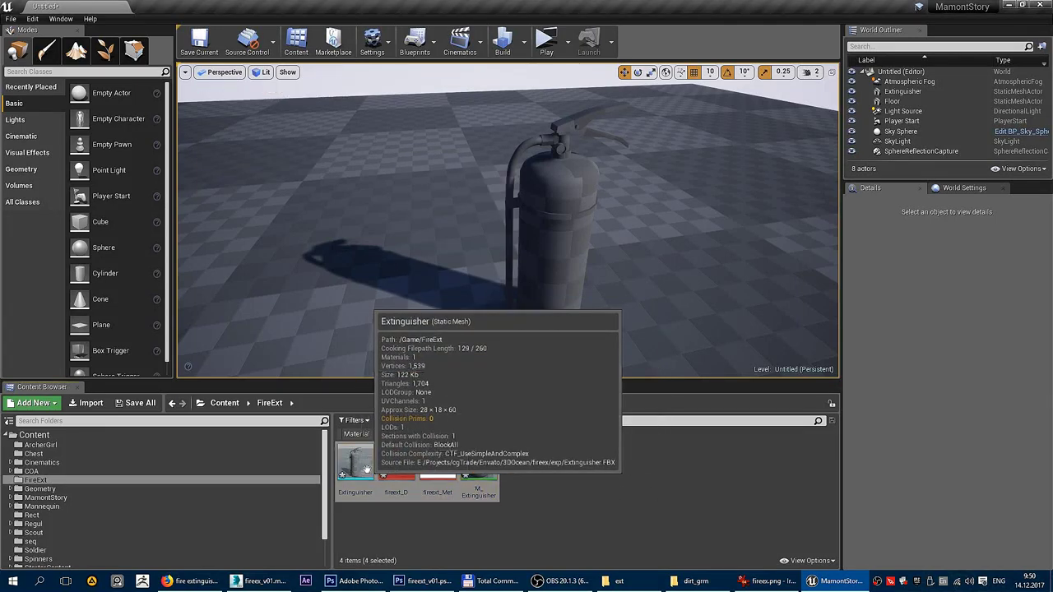
right_click(368, 469)
click(429, 324)
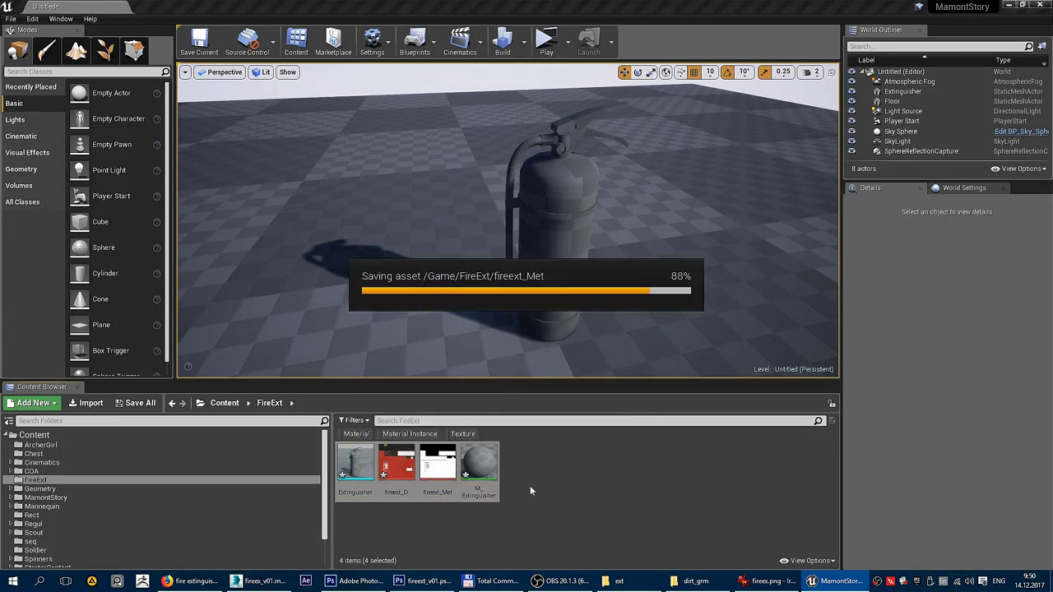
Step: Re-enable sRGB on fireext_Met after checking M_Extinguisher's erroring Texture Sample, then view the extinguisher
double_click(479, 465)
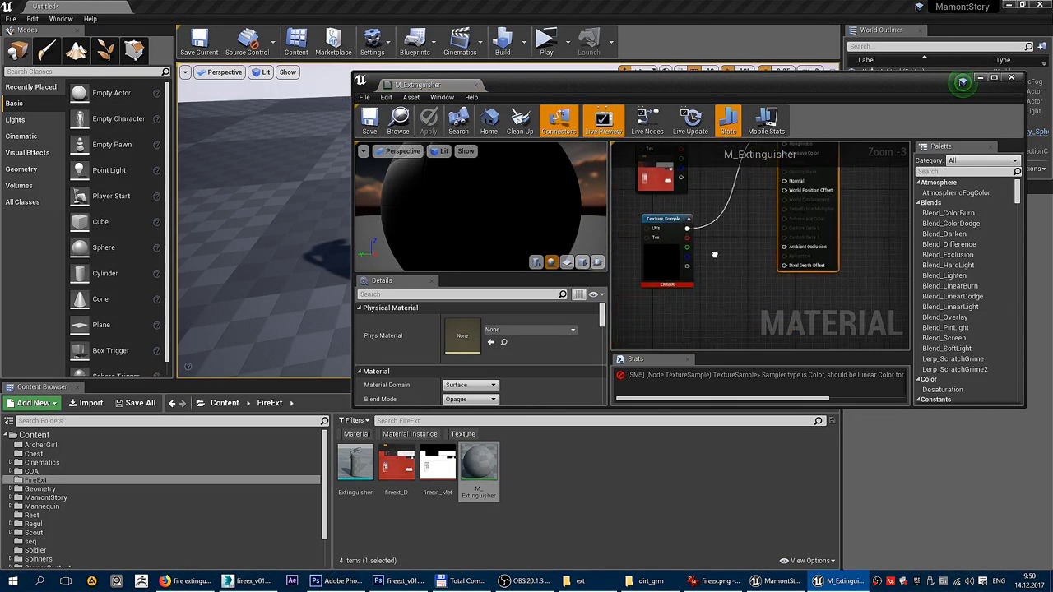
click(687, 239)
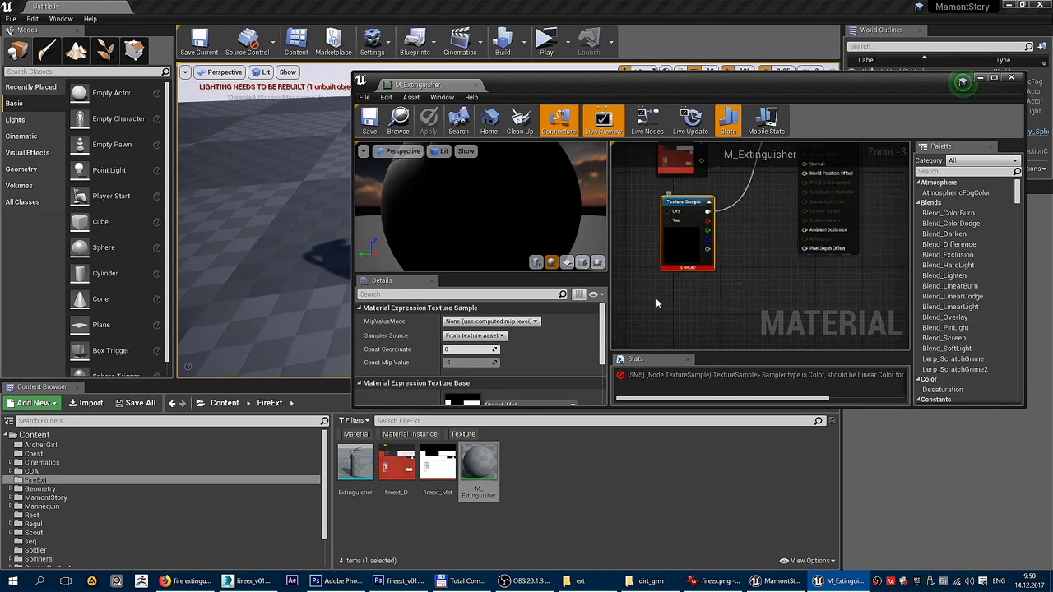
double_click(435, 457)
scroll(862, 362, down, 2)
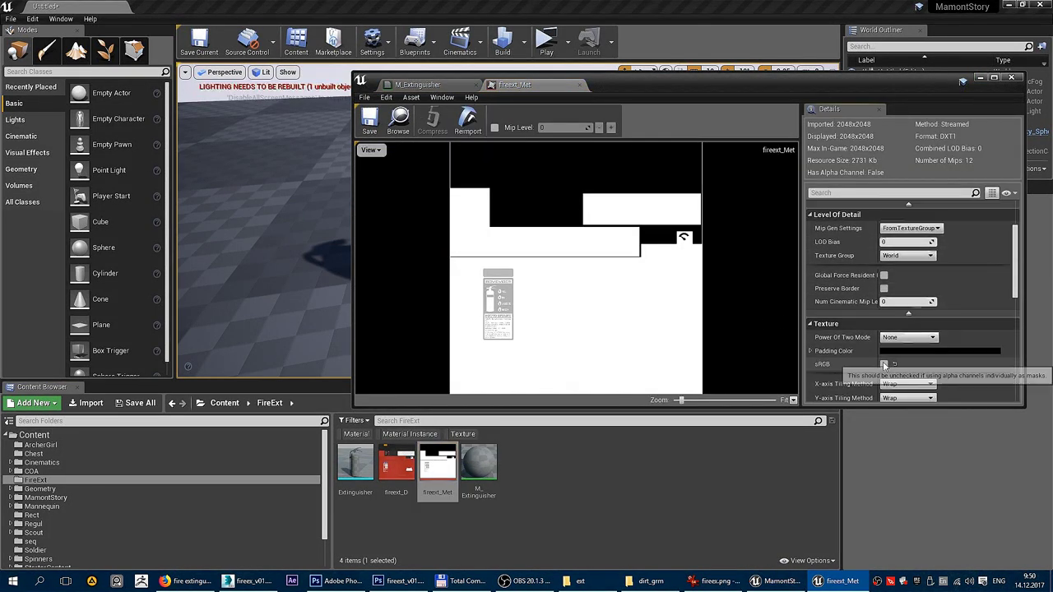
click(884, 364)
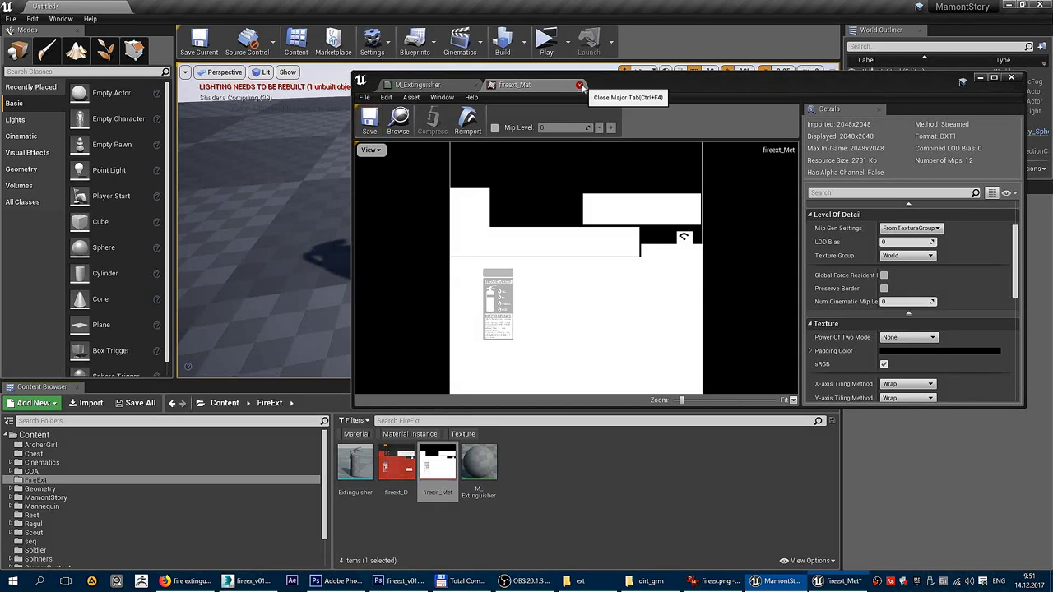
click(580, 85)
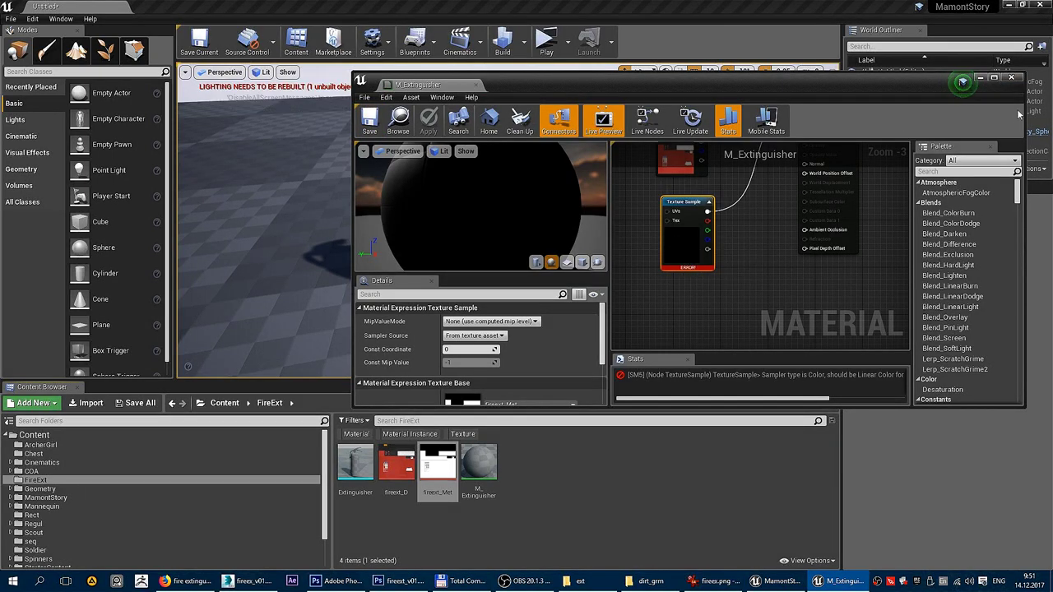
click(1011, 78)
drag(569, 212, 608, 198)
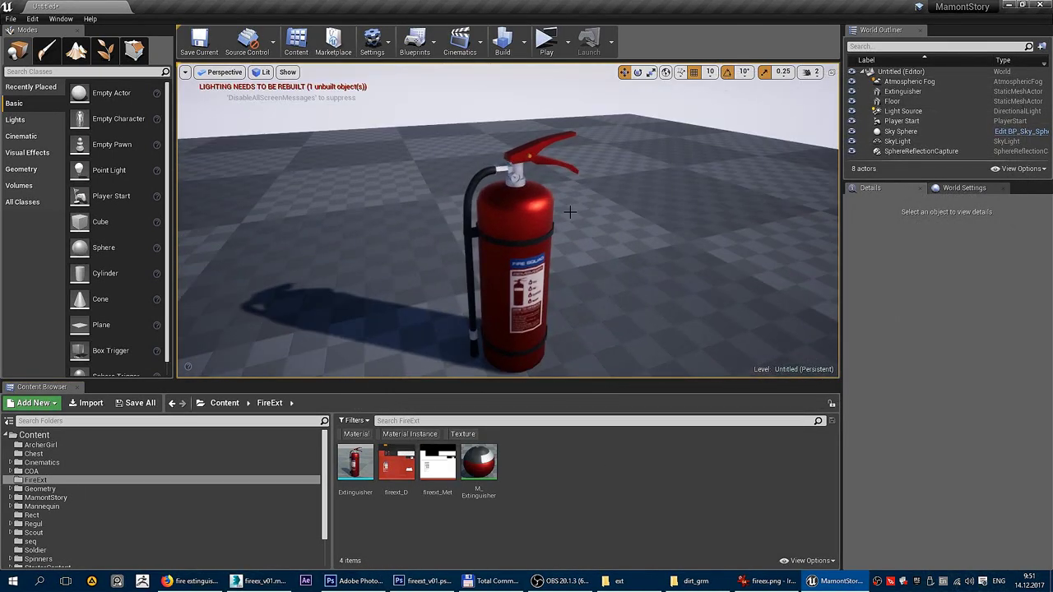
drag(562, 263, 561, 238)
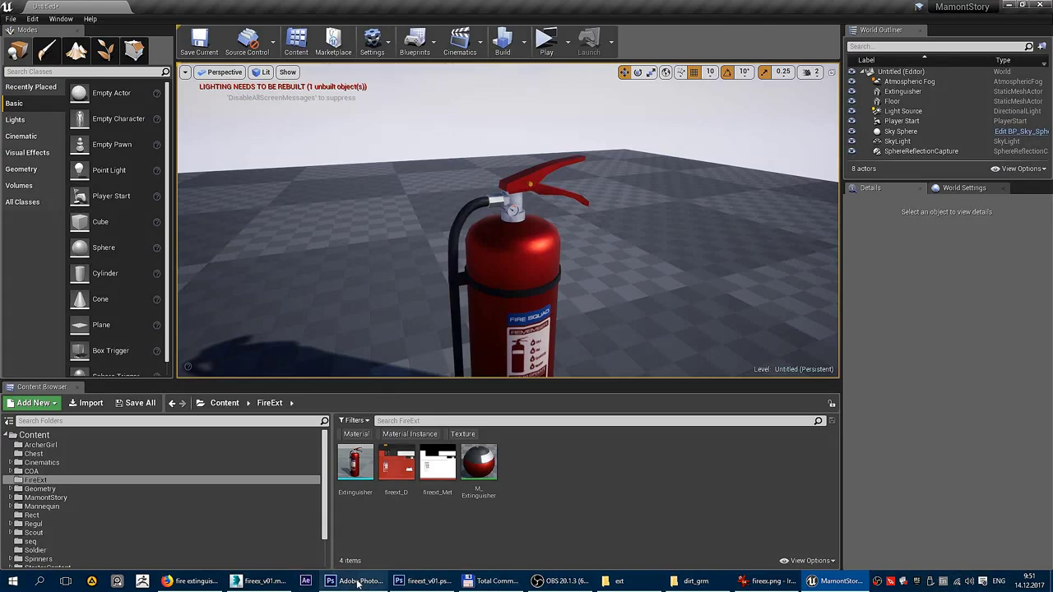
Step: Add a new layer above ind filled with black at 40% opacity
click(421, 581)
key(ctrl+minus)
key(ctrl+minus)
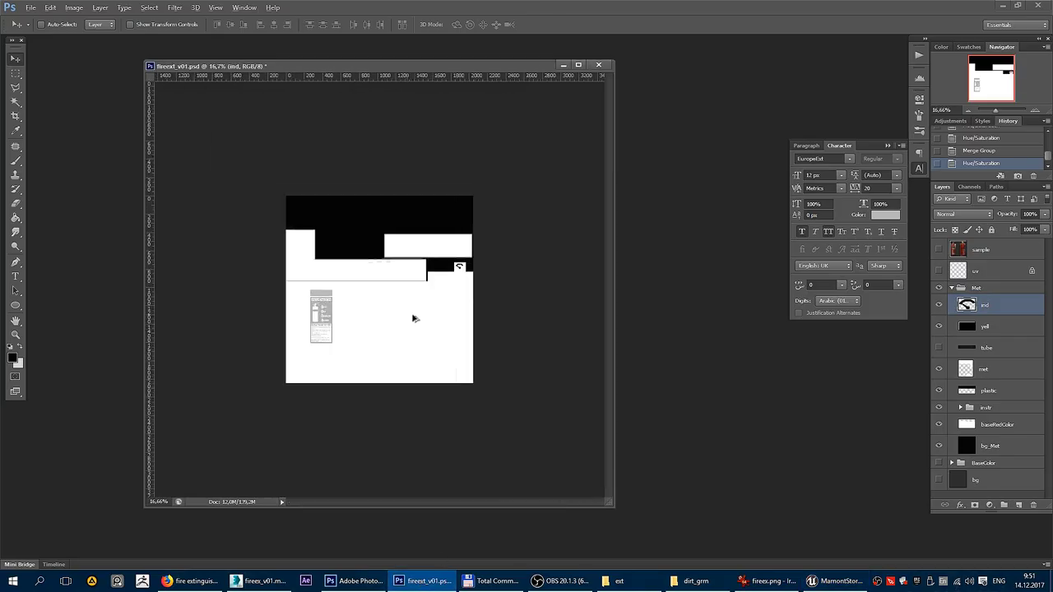
key(ctrl+plus)
click(1019, 505)
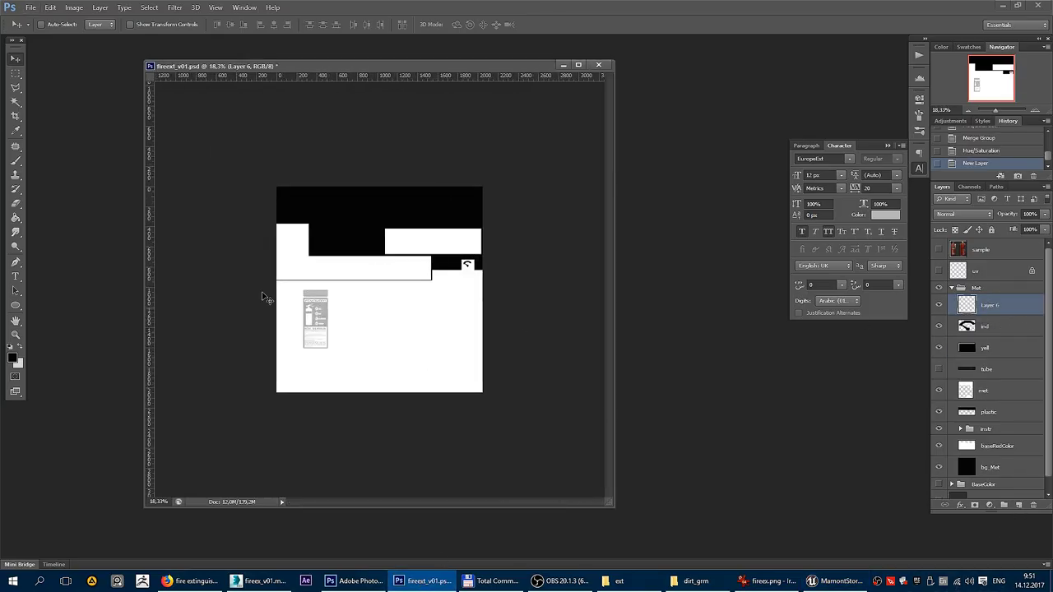
click(16, 218)
click(385, 235)
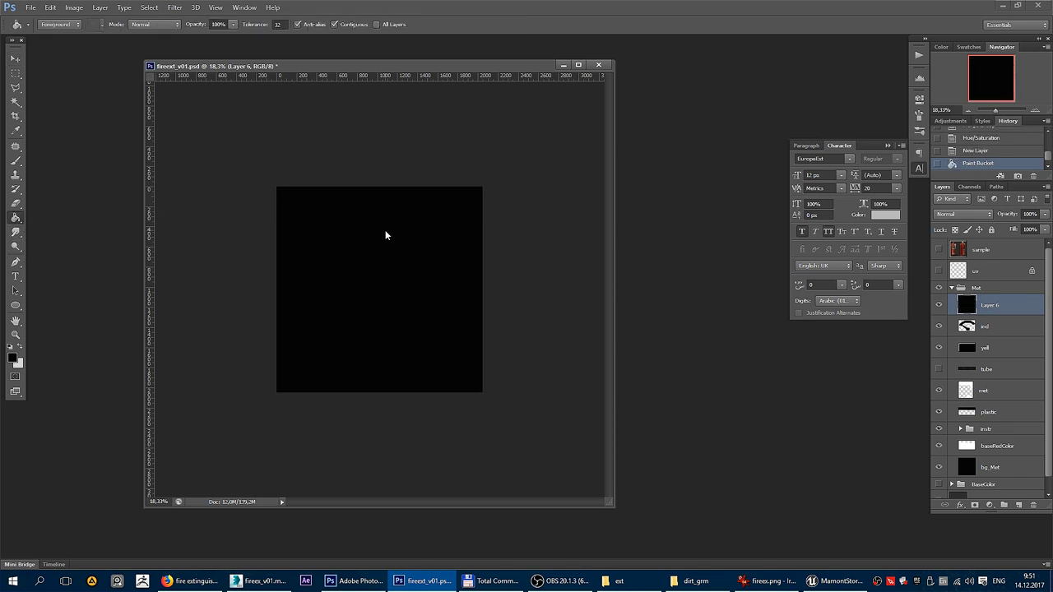
key(m)
key(v)
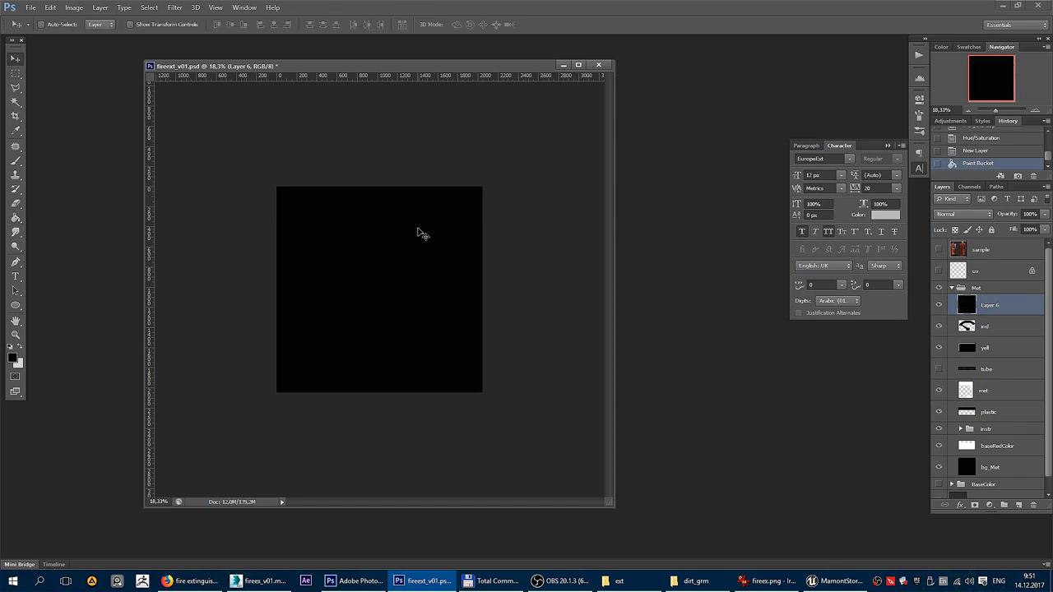
scroll(416, 291, up, 2)
scroll(428, 255, up, 2)
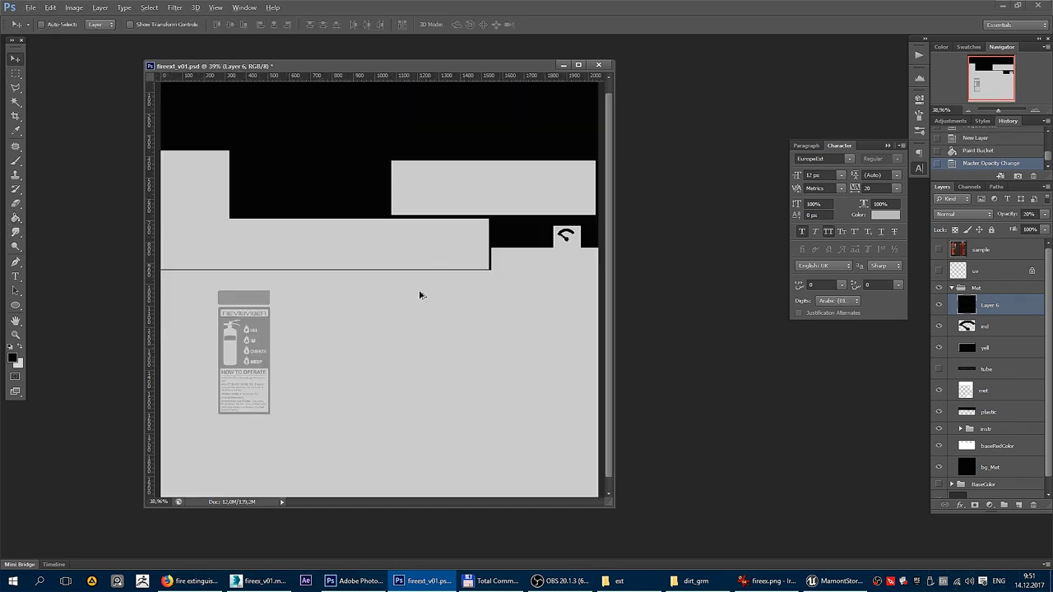
scroll(434, 292, up, 1)
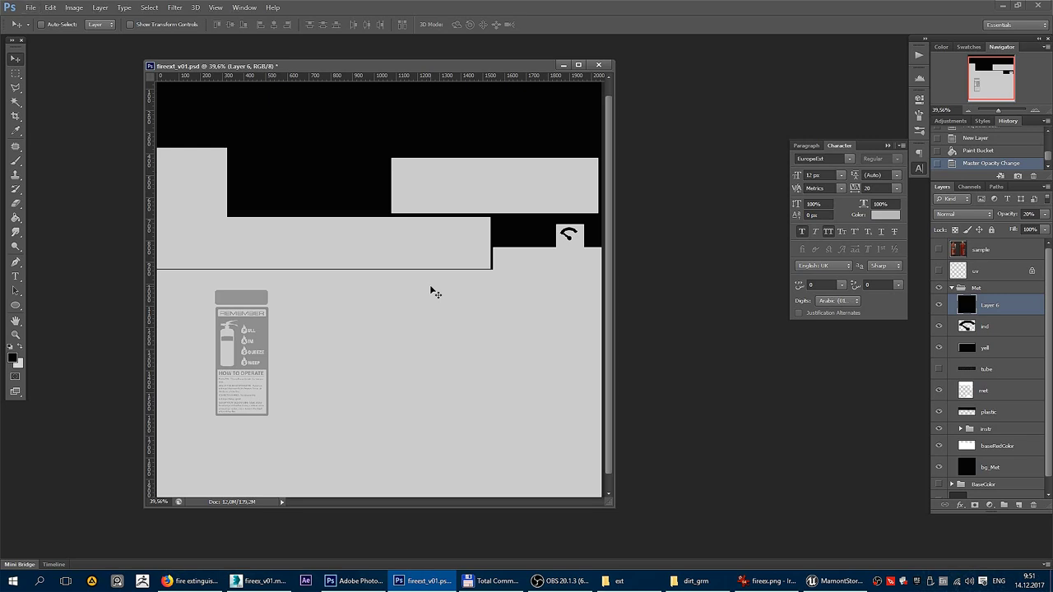
key(4)
scroll(436, 292, down, 2)
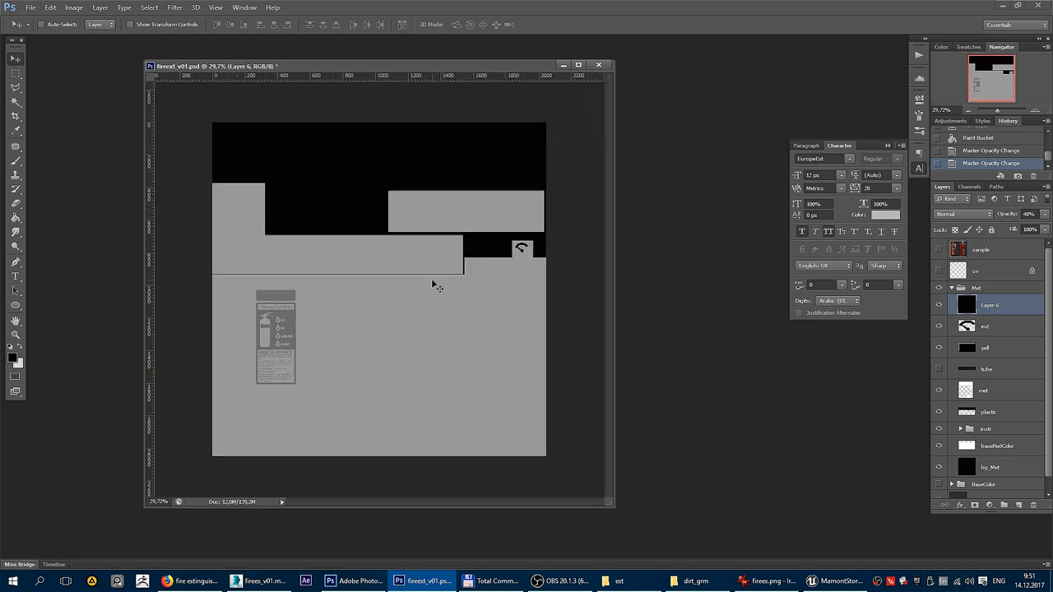
Step: Save the map as PNG, replacing fireext_Met.png
key(ctrl+shift+s)
click(559, 300)
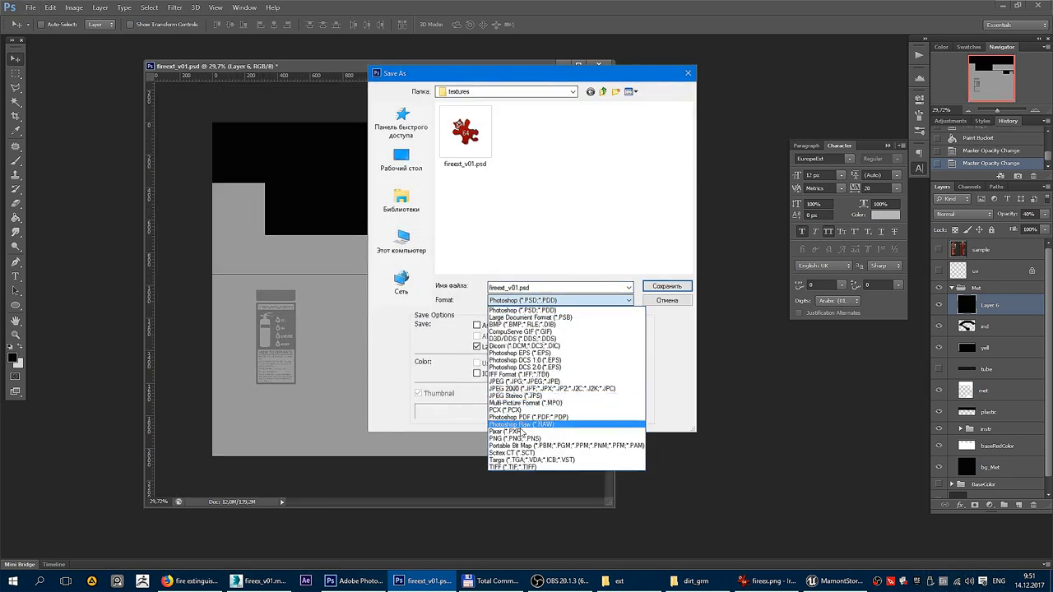
click(523, 442)
click(666, 286)
click(493, 235)
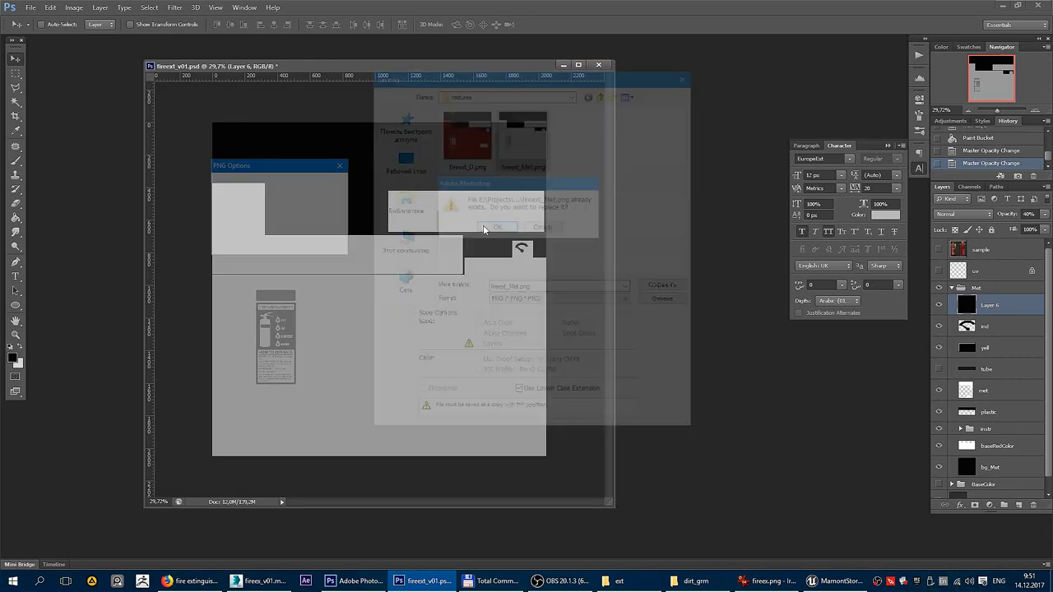
click(316, 185)
click(837, 580)
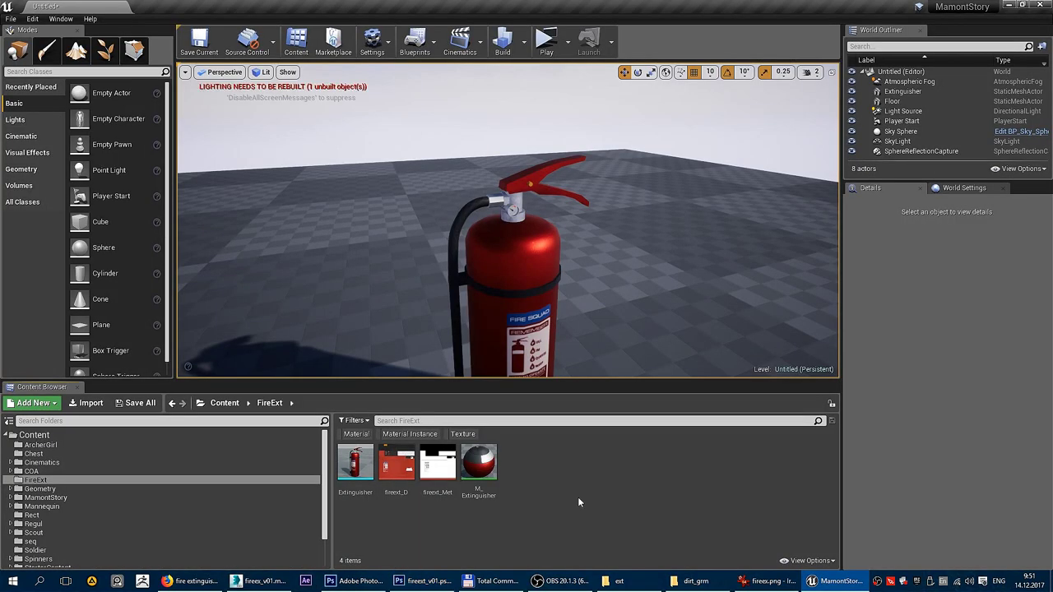
Step: Reimport fireext_Met from disk and orbit around the extinguisher to check it
drag(542, 264, 548, 215)
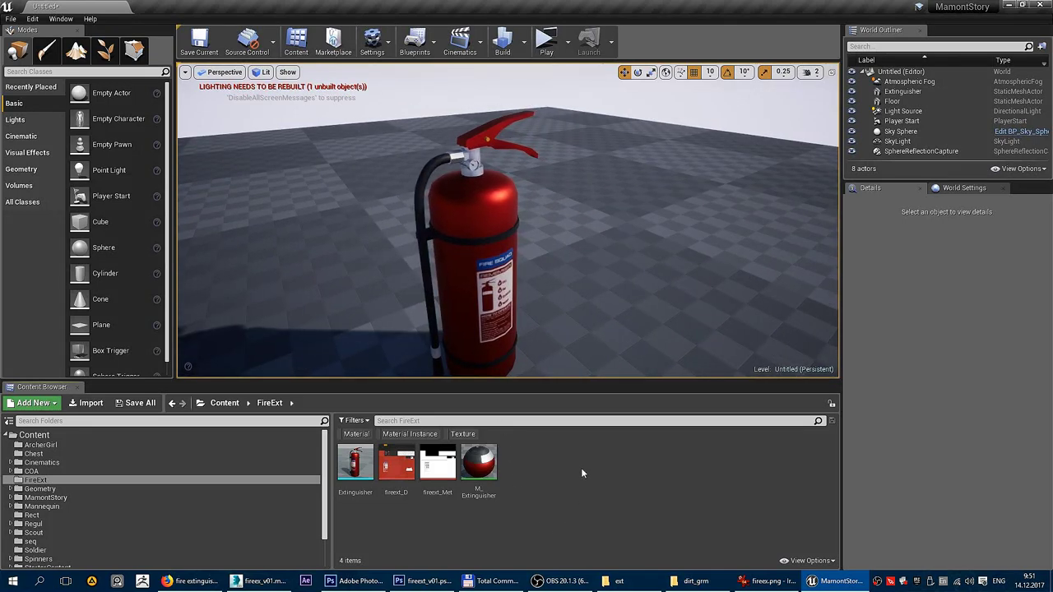
right_click(437, 465)
click(510, 222)
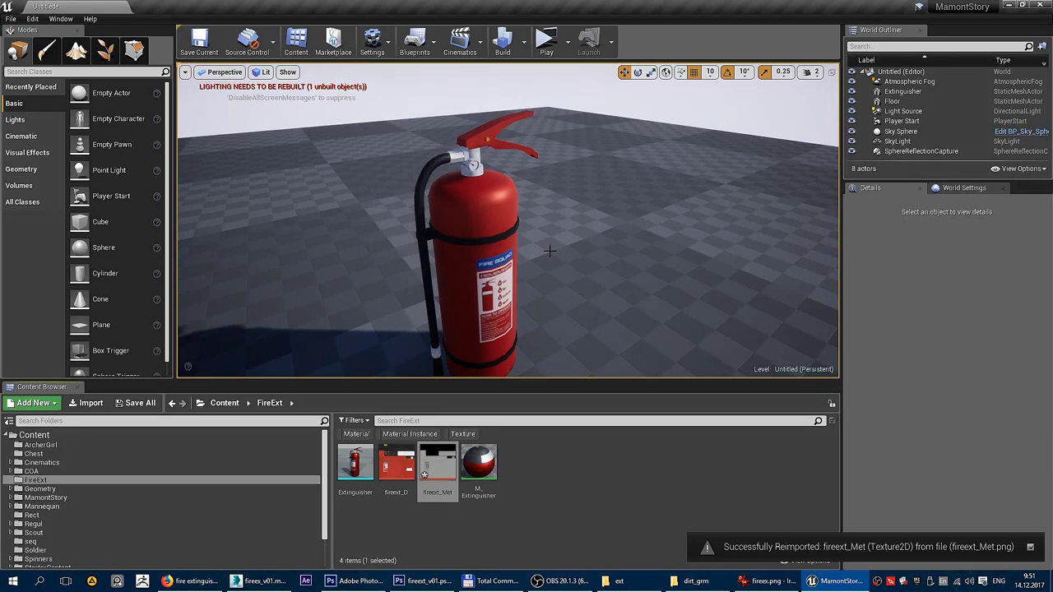
mouse_move(547, 261)
mouse_down()
mouse_move(548, 247)
mouse_move(490, 273)
mouse_up()
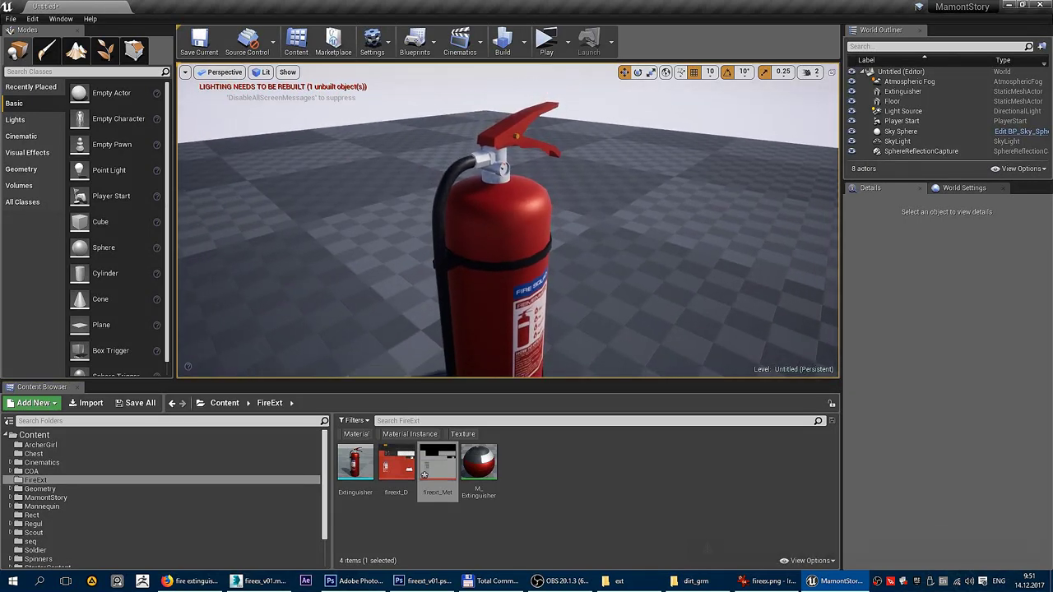
drag(554, 247, 470, 267)
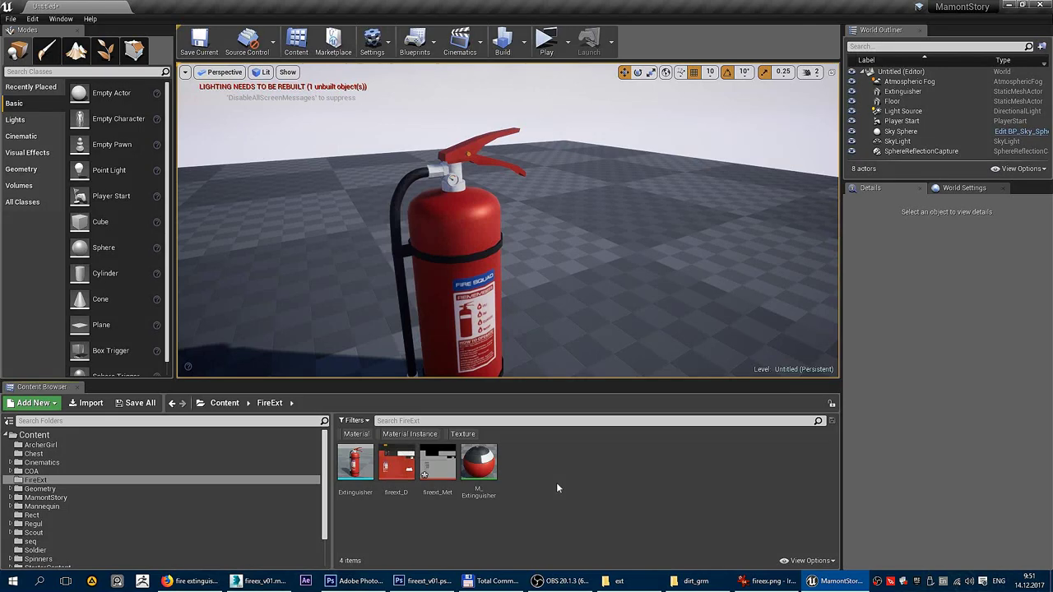
Step: Lower Layer 6 opacity to 25% in the Photoshop texture document
click(393, 580)
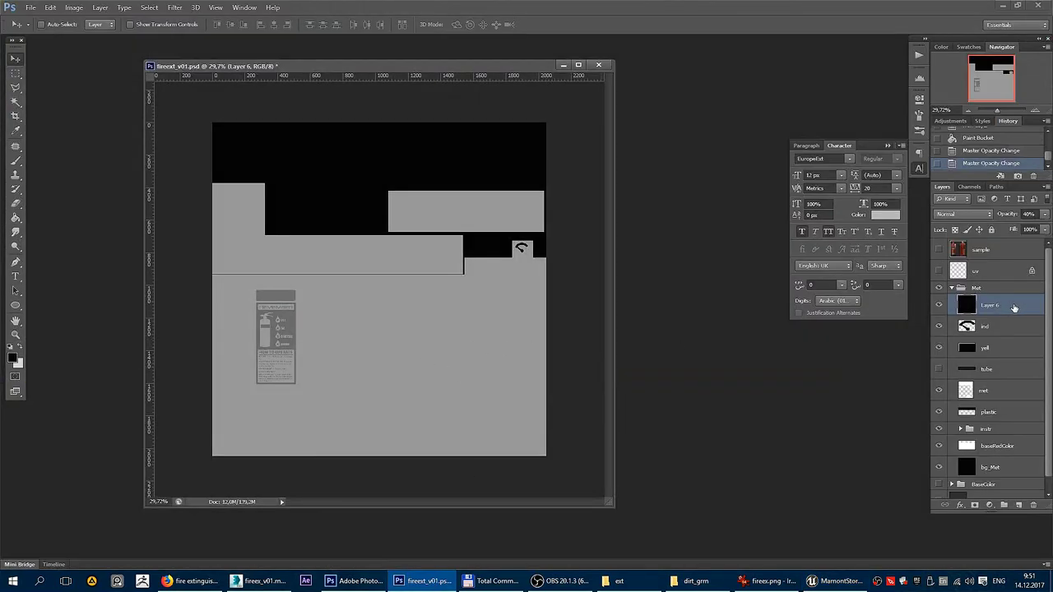
key(2)
key(5)
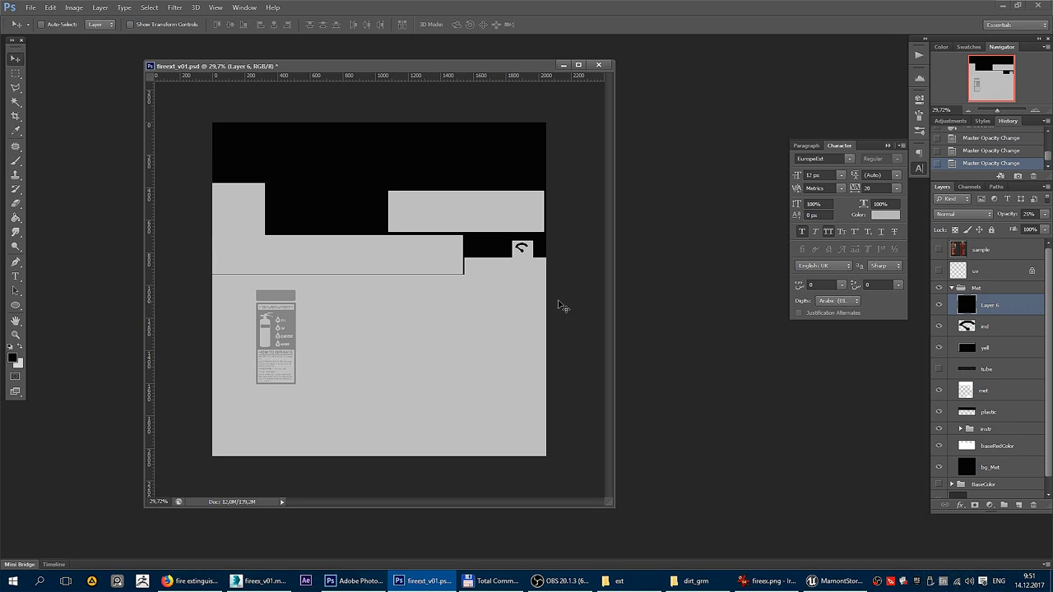
Step: Save the map as PNG, overwriting fireext_Met.png
key(ctrl+shift+s)
click(549, 301)
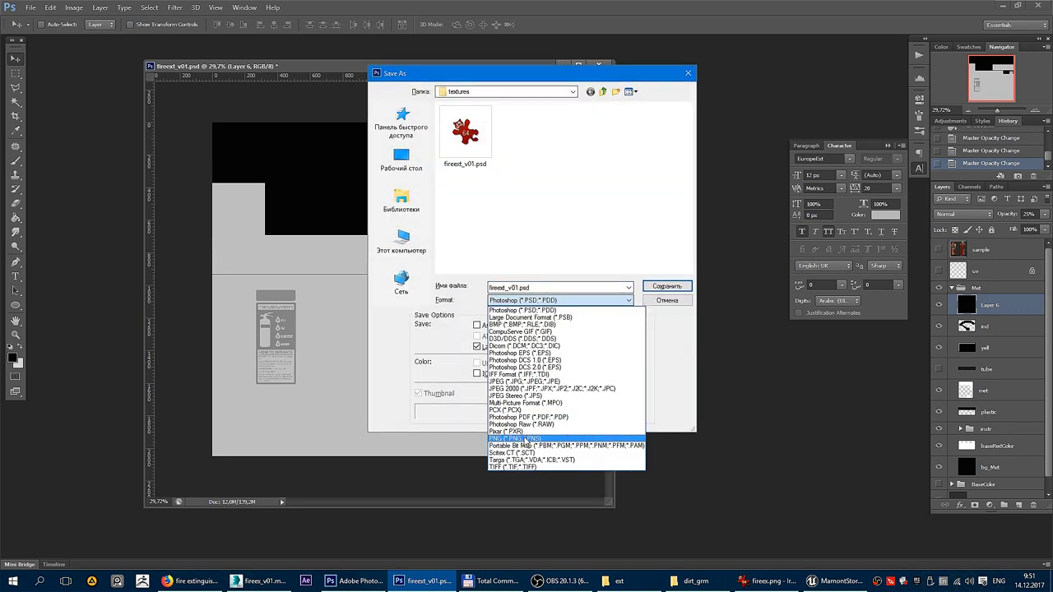
click(514, 437)
double_click(522, 132)
click(500, 227)
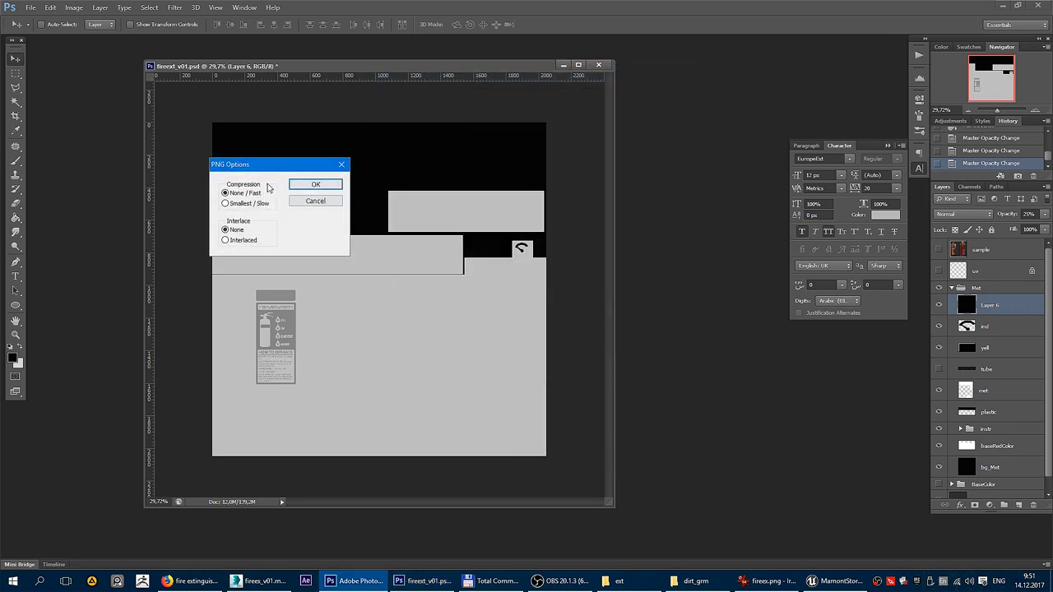
click(321, 184)
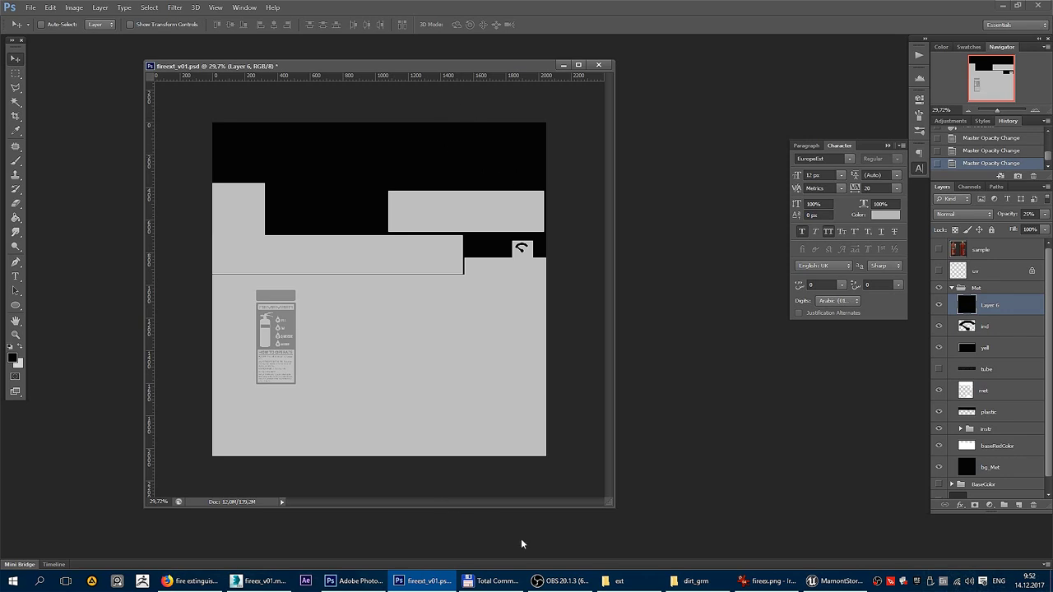
Step: Reimport the lighter fireext_Met in Unreal and check the extinguisher, then return to fireext_v01.psd
click(834, 581)
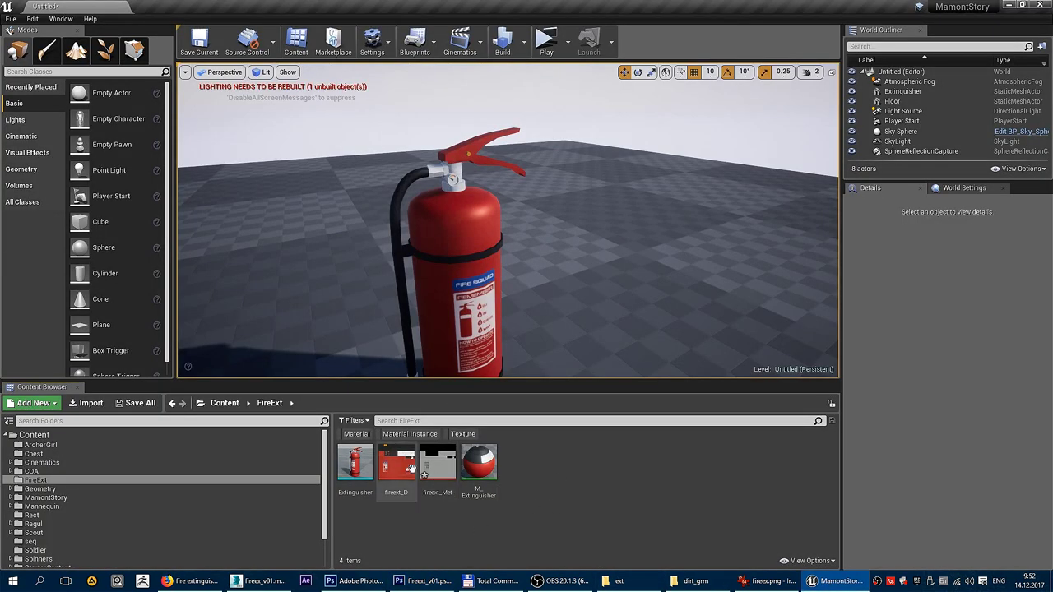
right_click(438, 464)
click(484, 216)
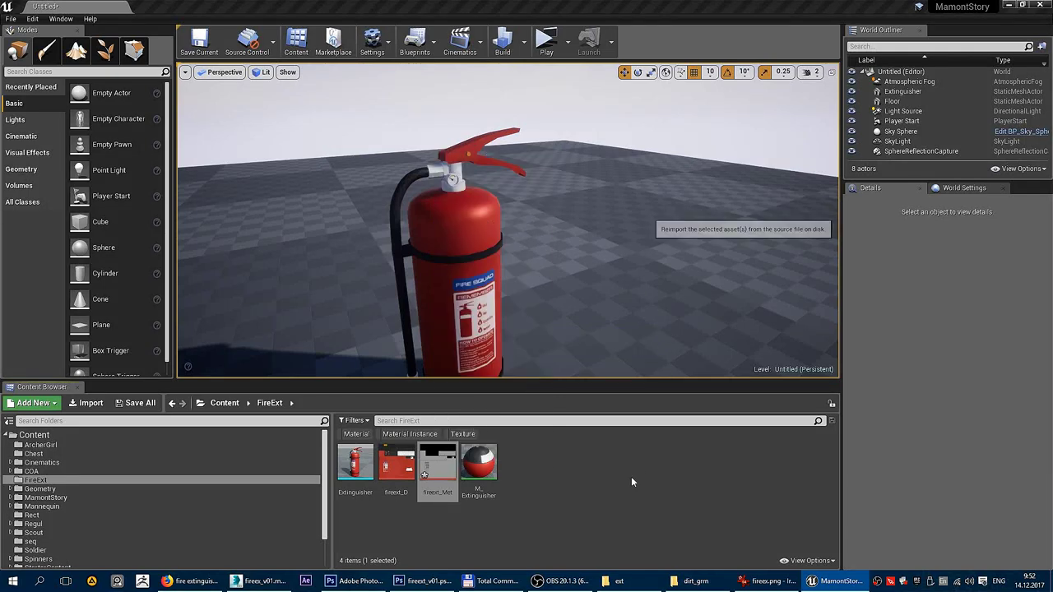
mouse_move(506, 288)
mouse_down()
mouse_move(526, 290)
mouse_move(494, 279)
mouse_move(543, 246)
mouse_up()
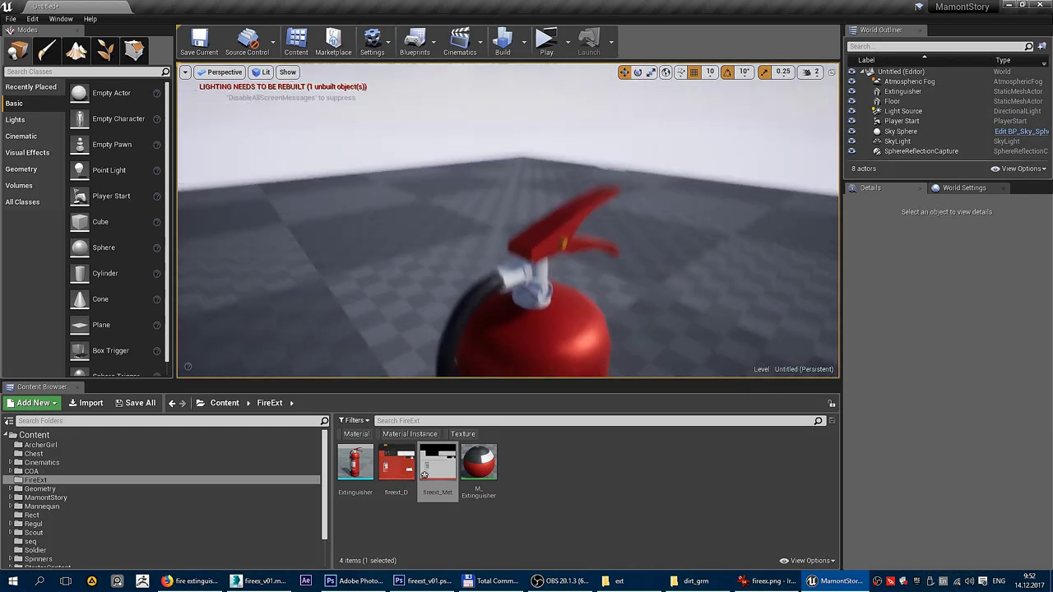
drag(543, 247, 546, 264)
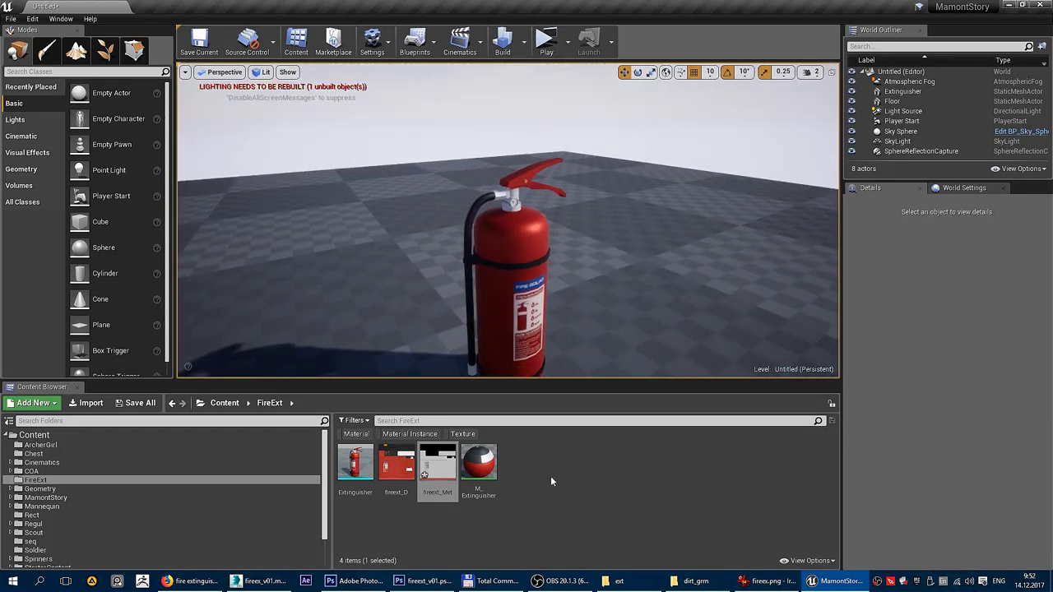
click(547, 481)
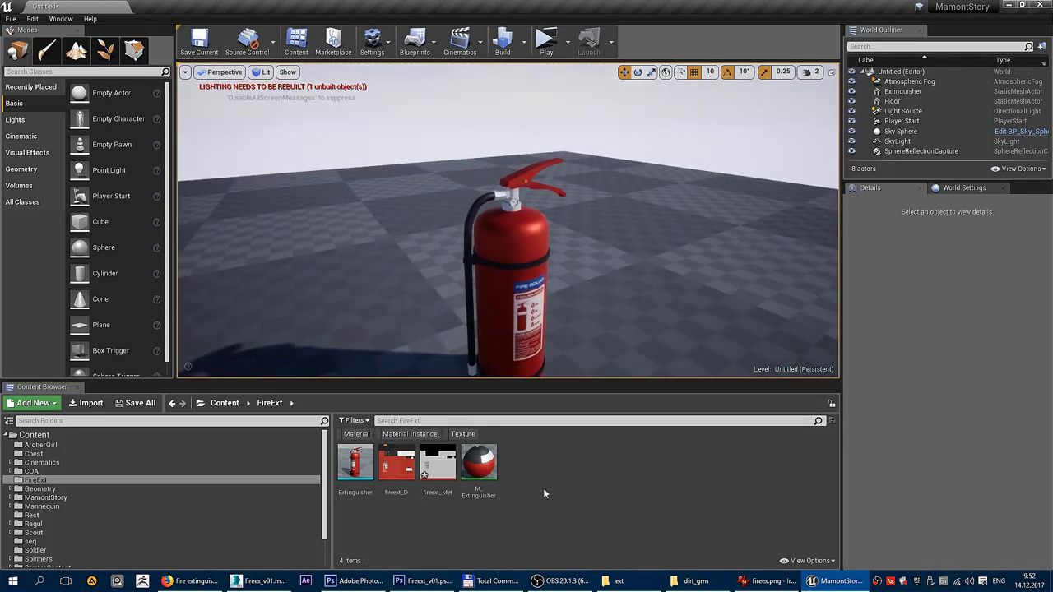
click(415, 585)
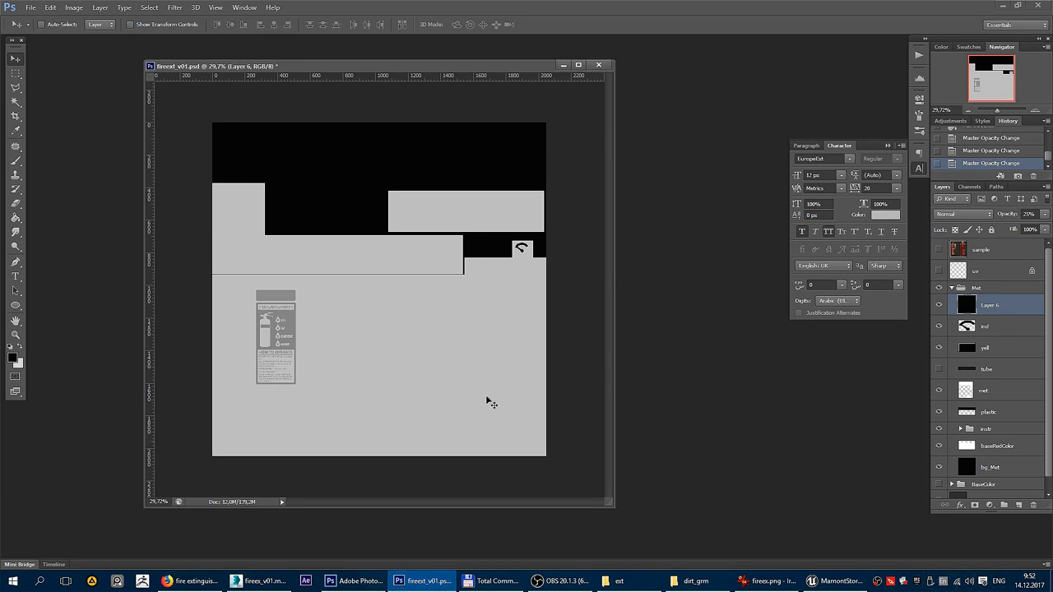
Step: Hide Met and duplicate BaseColor into a visible group named Rough
click(952, 290)
click(939, 287)
click(983, 301)
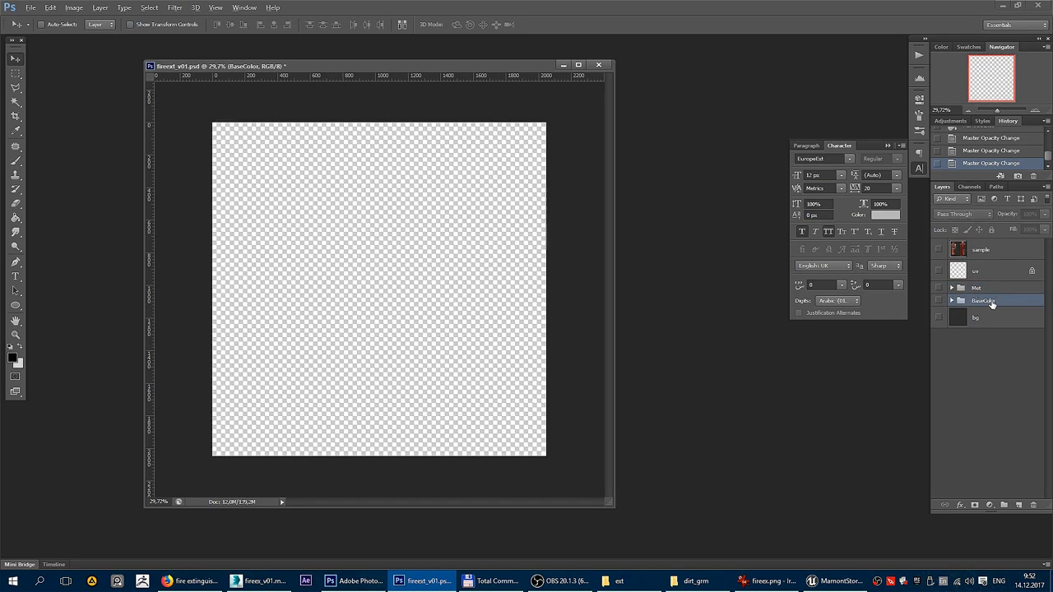
drag(992, 304, 997, 284)
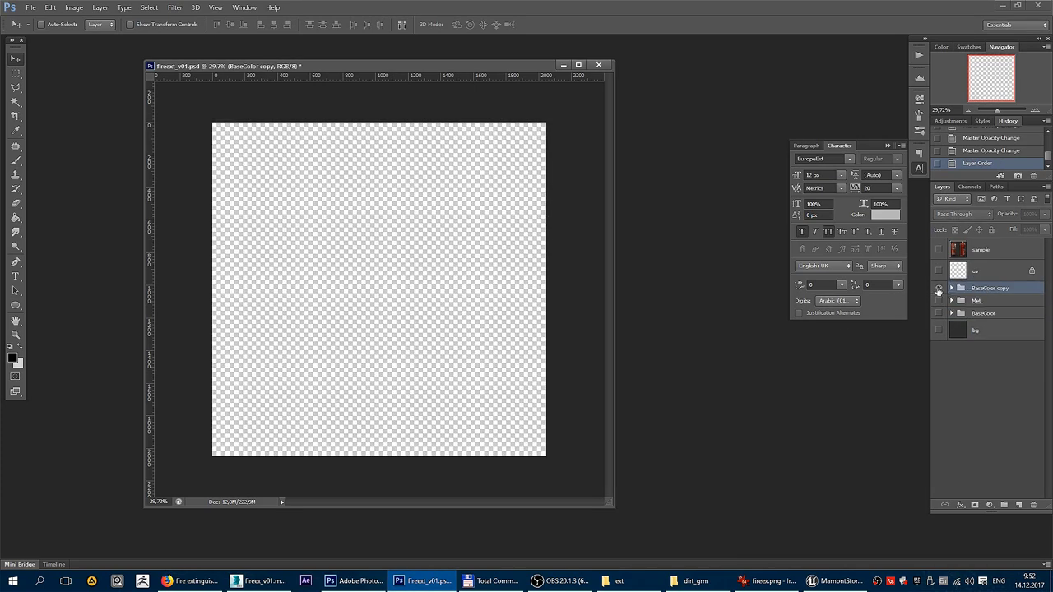
click(938, 288)
double_click(991, 288)
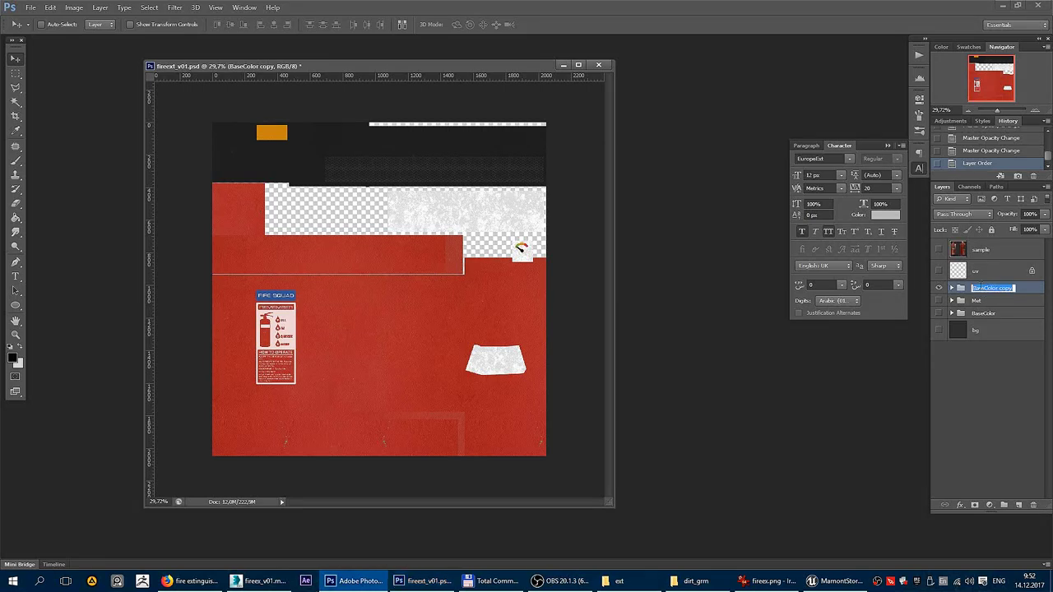
text(Rough)
key(Return)
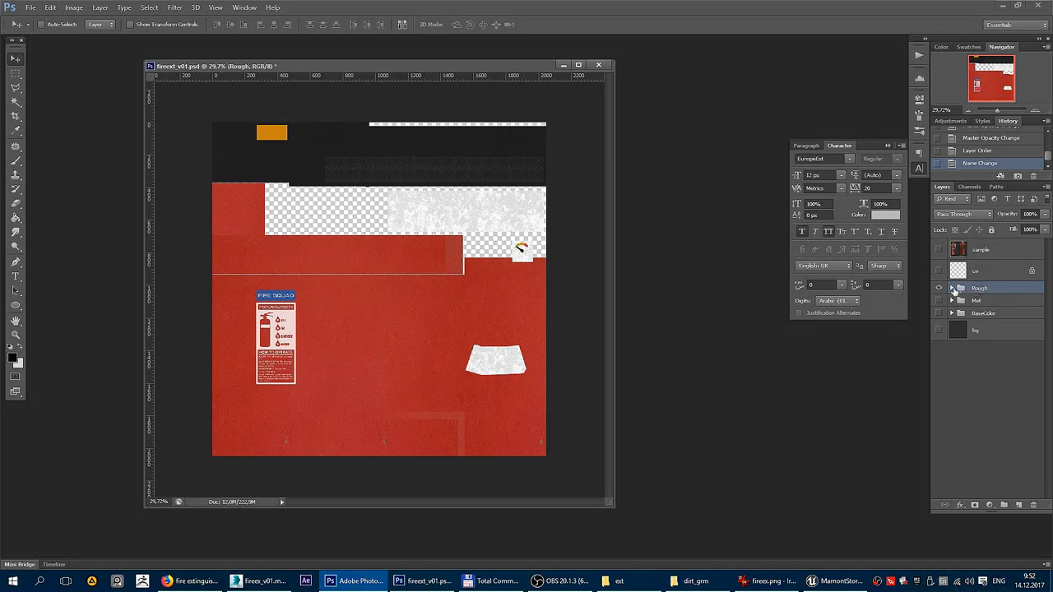
Step: Desaturate the Rough group's baseRedColor layer to grey
click(951, 287)
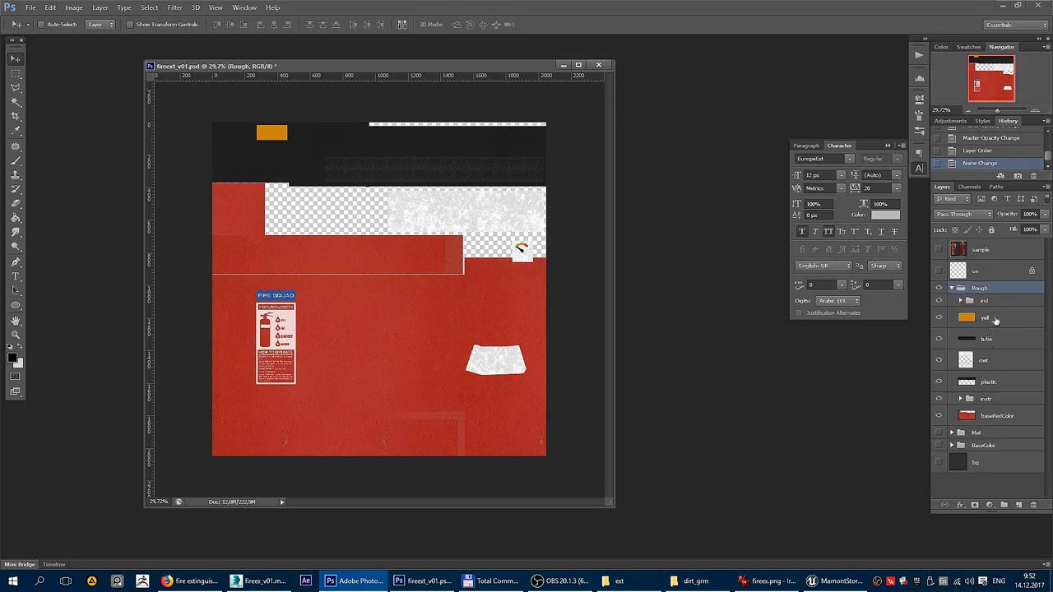
click(995, 320)
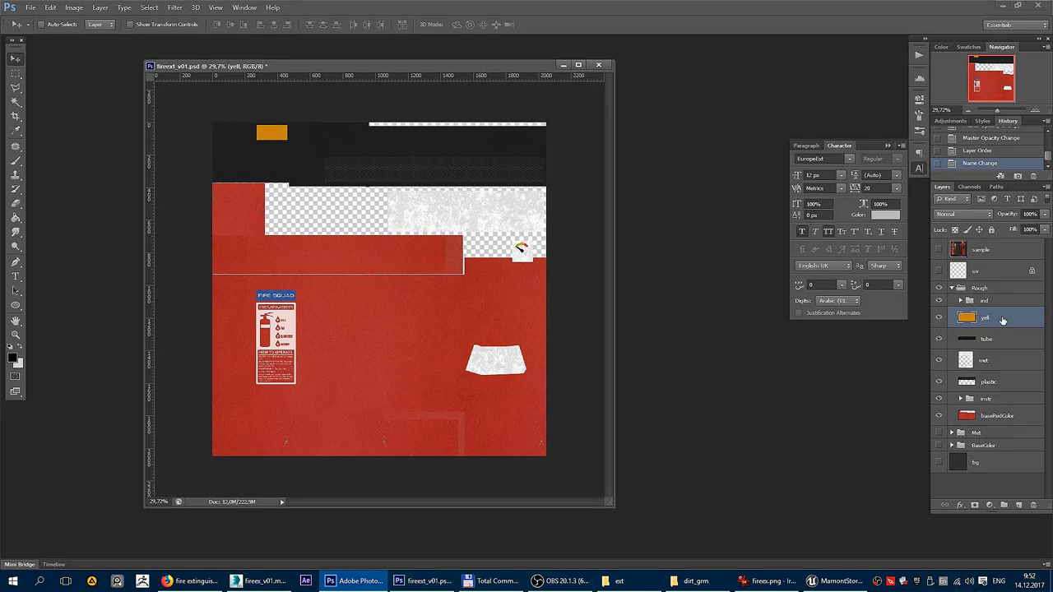
click(1010, 417)
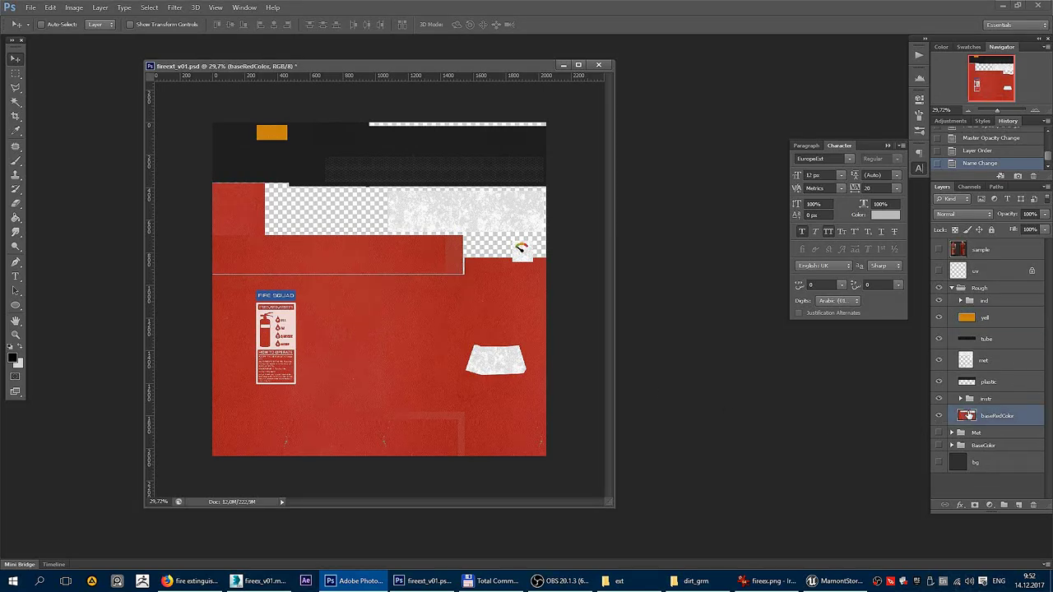
key(ctrl+shift+u)
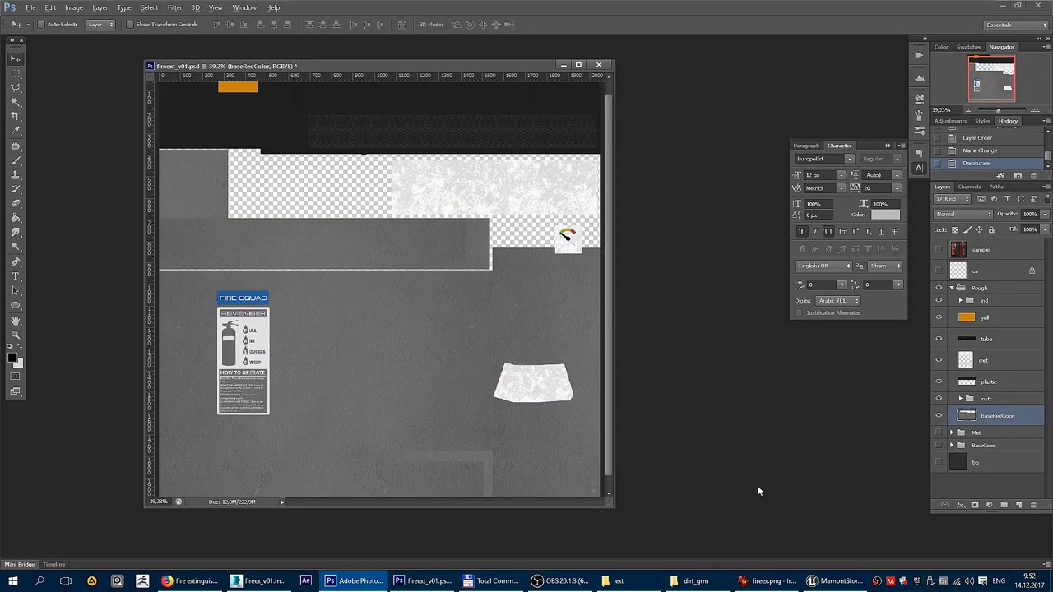
key(f)
drag(642, 382, 541, 315)
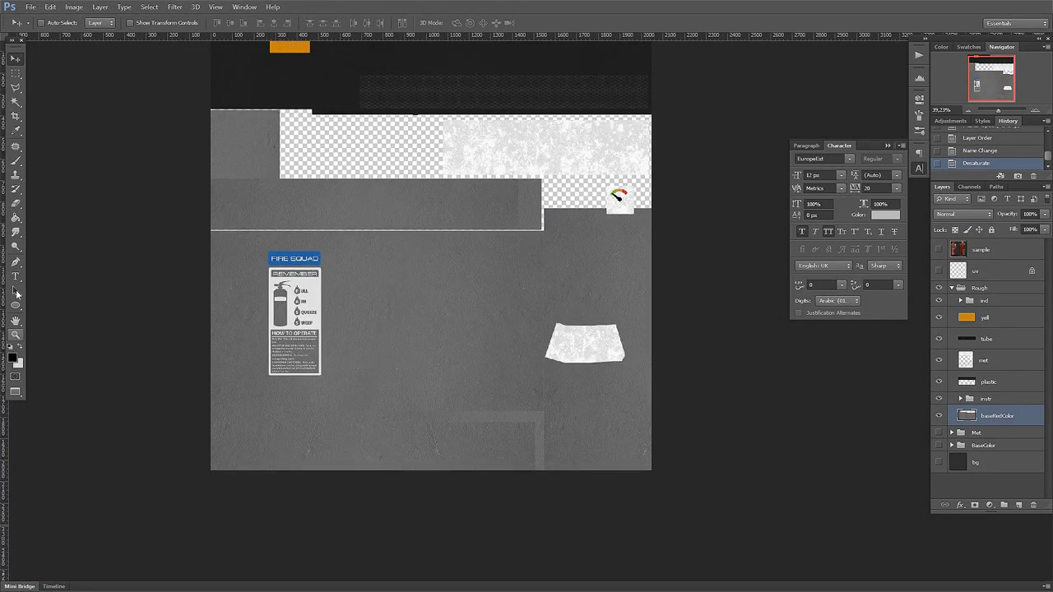
Step: Set the Brush foreground colour to grey #656565
click(16, 162)
key(x)
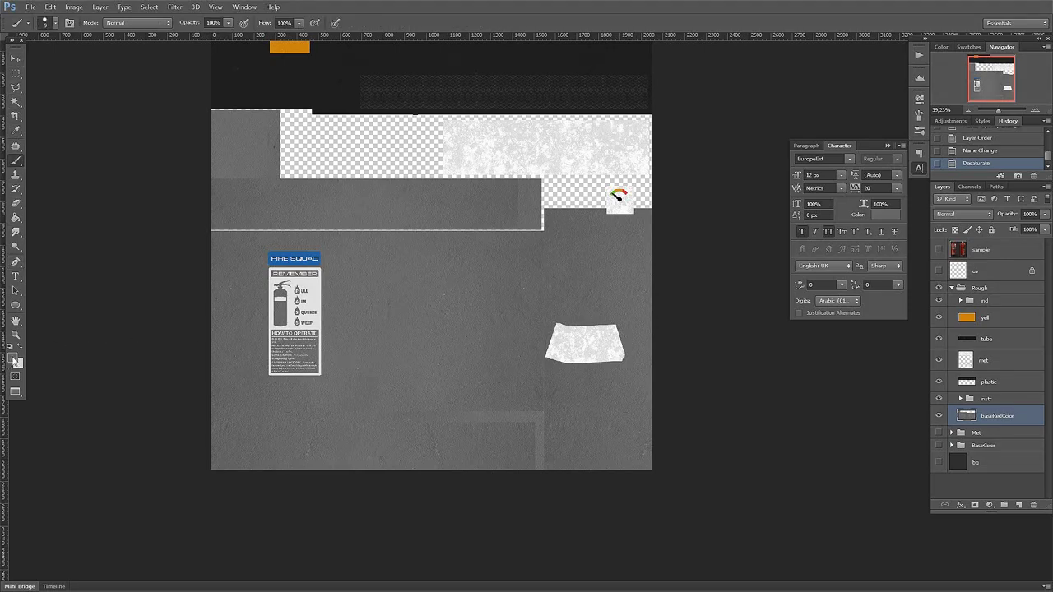
click(16, 361)
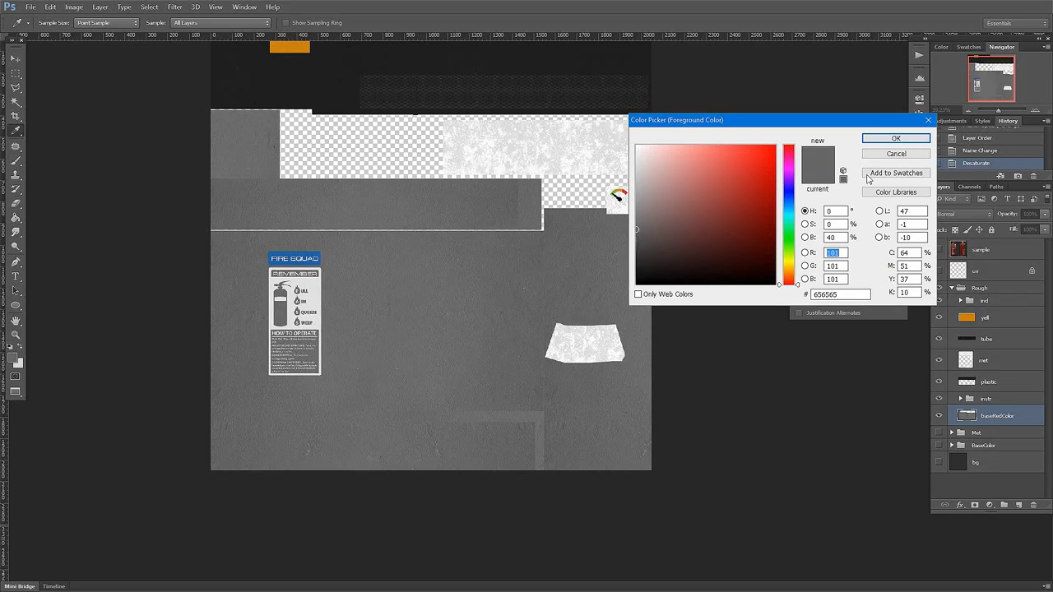
click(896, 138)
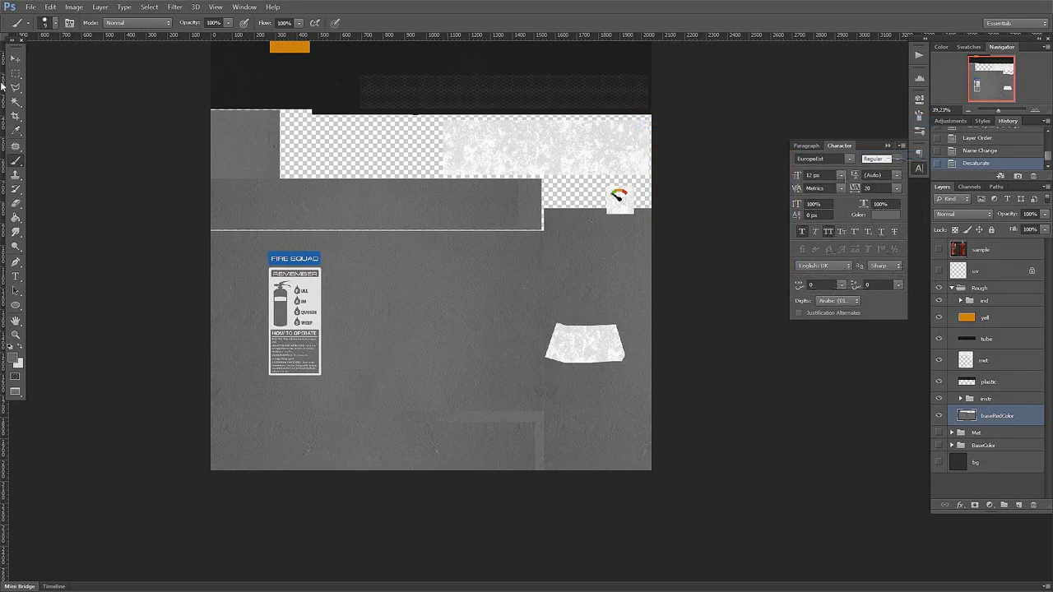
click(15, 58)
scroll(567, 348, up, 3)
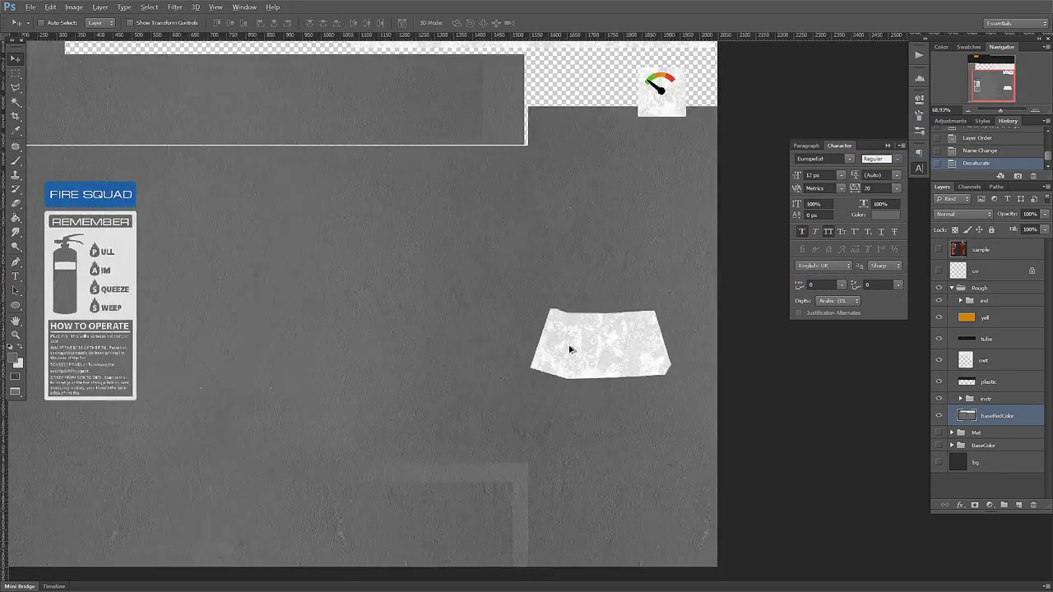
scroll(569, 350, down, 2)
scroll(236, 313, up, 1)
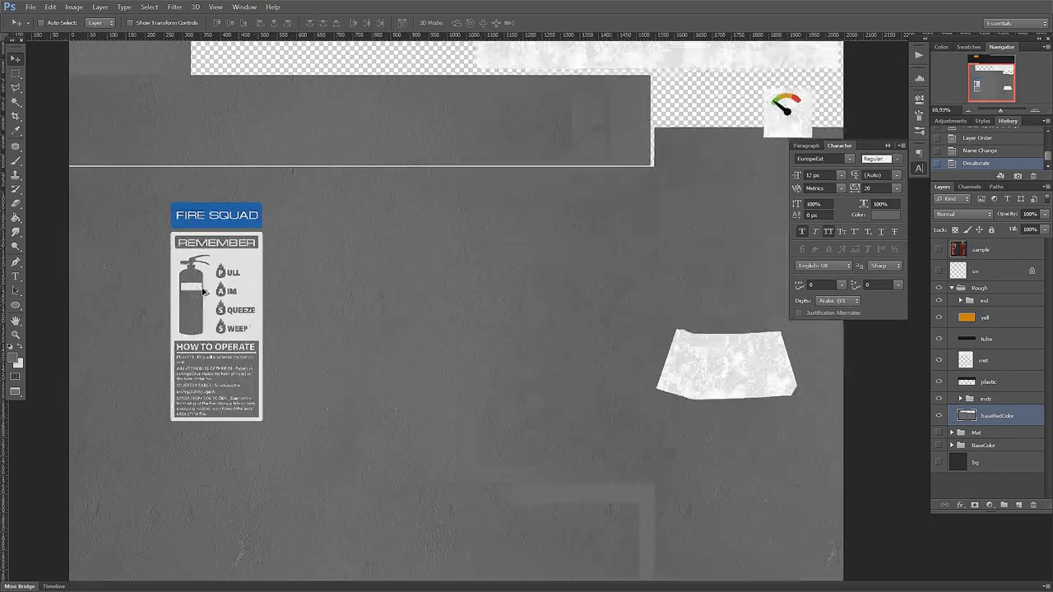
scroll(237, 313, up, 1)
scroll(237, 314, up, 2)
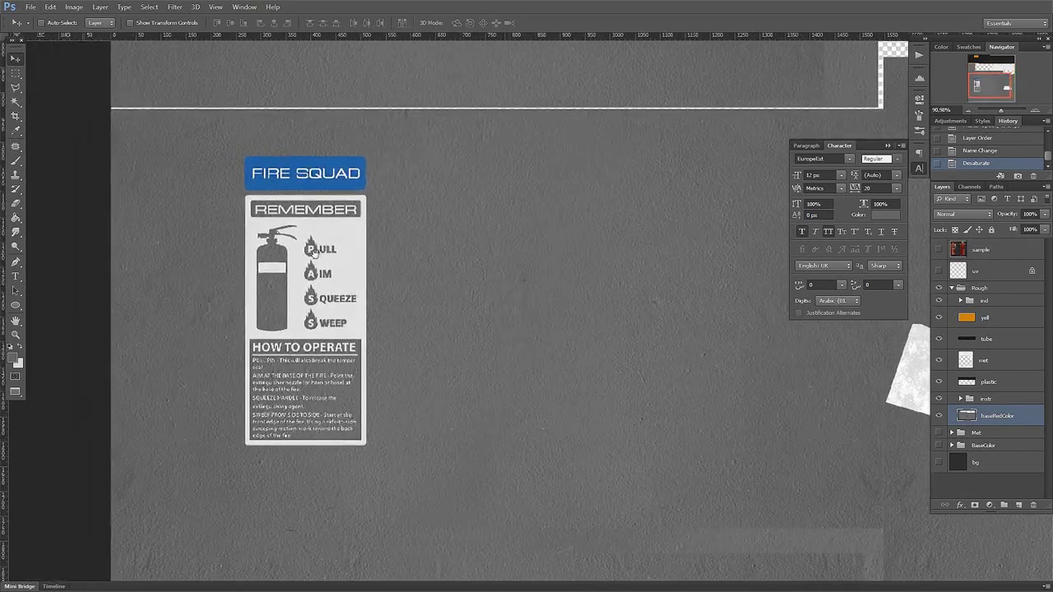
Step: Set the sign image Layer 1 to Multiply blend and invert its tones
ctrl+click(364, 232)
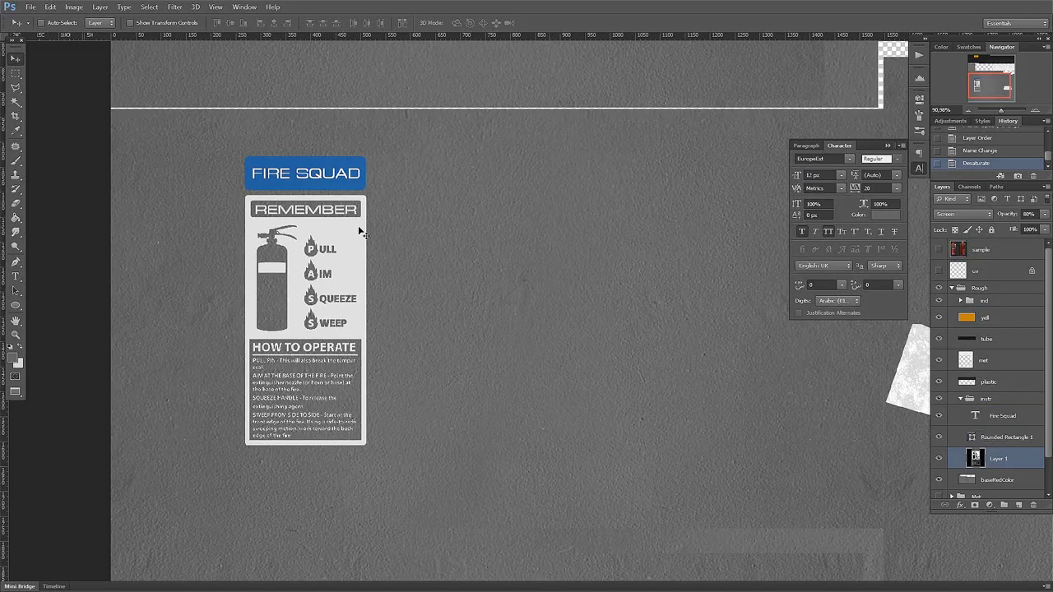
click(962, 214)
click(969, 265)
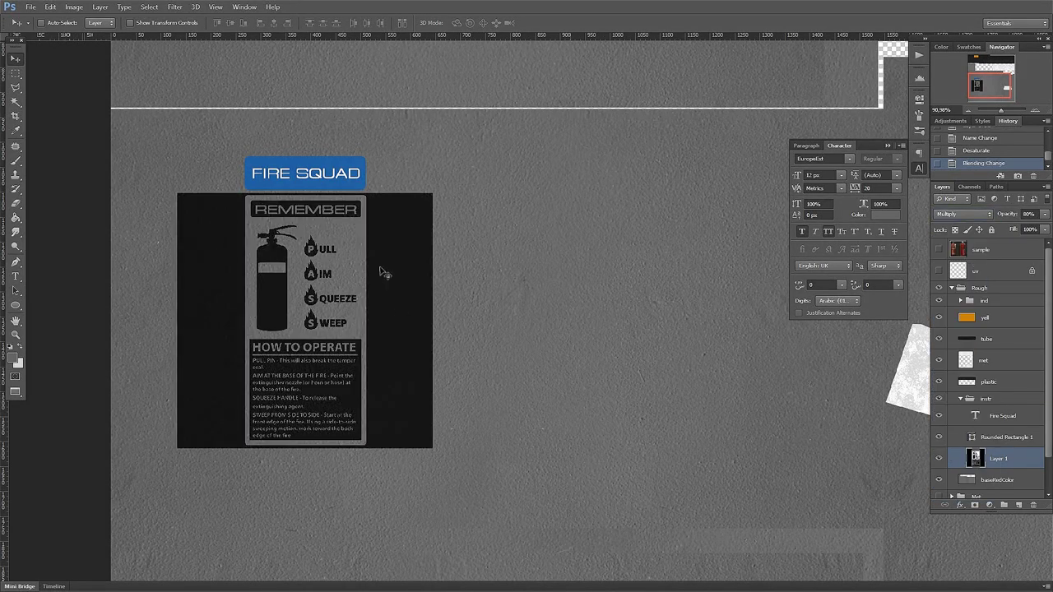
key(ctrl+i)
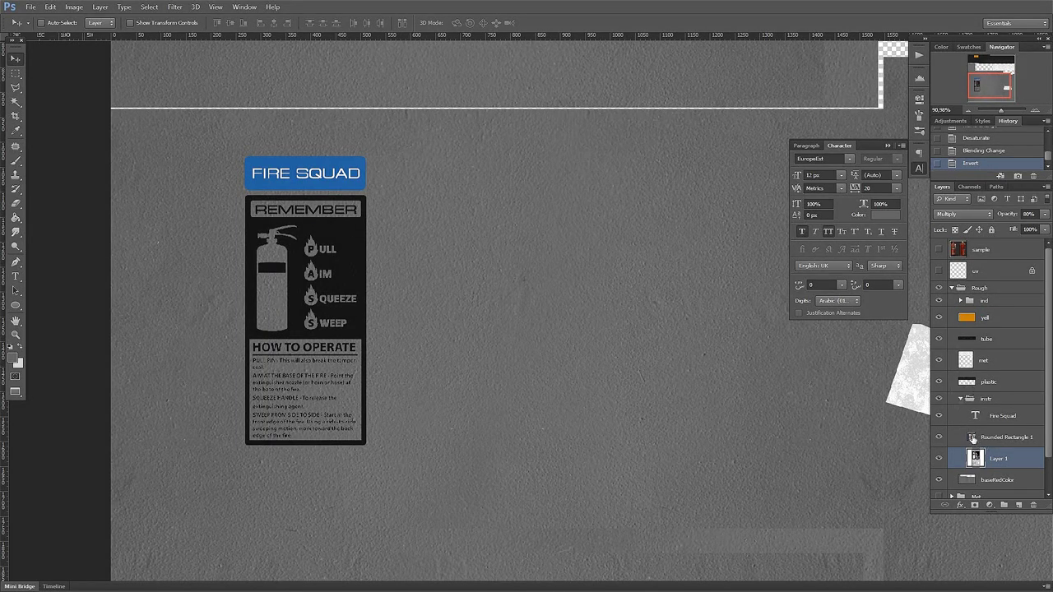
Step: Recolour the Rounded Rectangle 1 FIRE SQUAD banner dark at 90% opacity
double_click(973, 437)
click(650, 296)
key(Return)
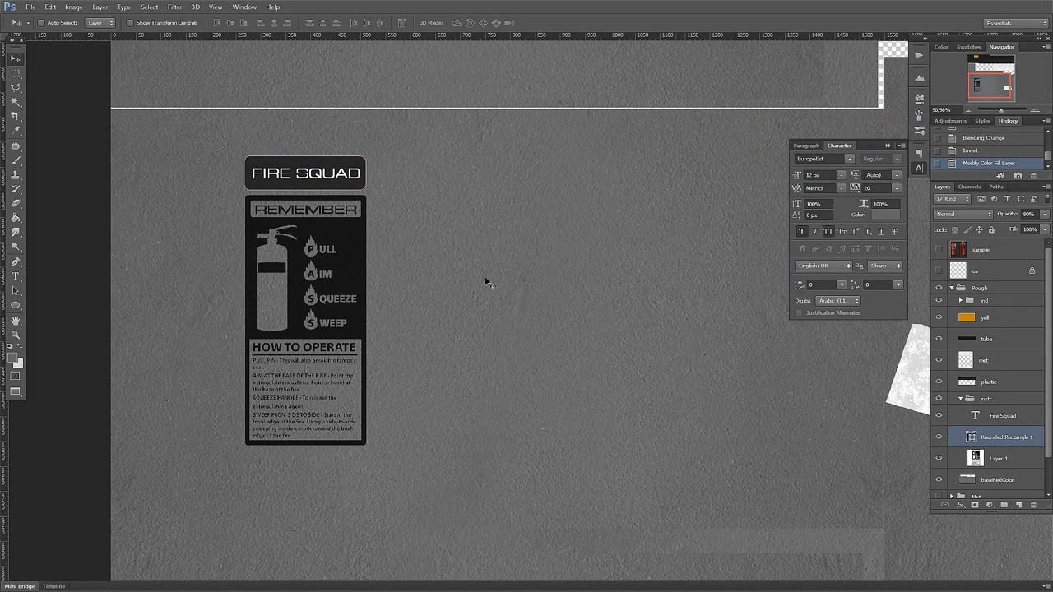
key(9)
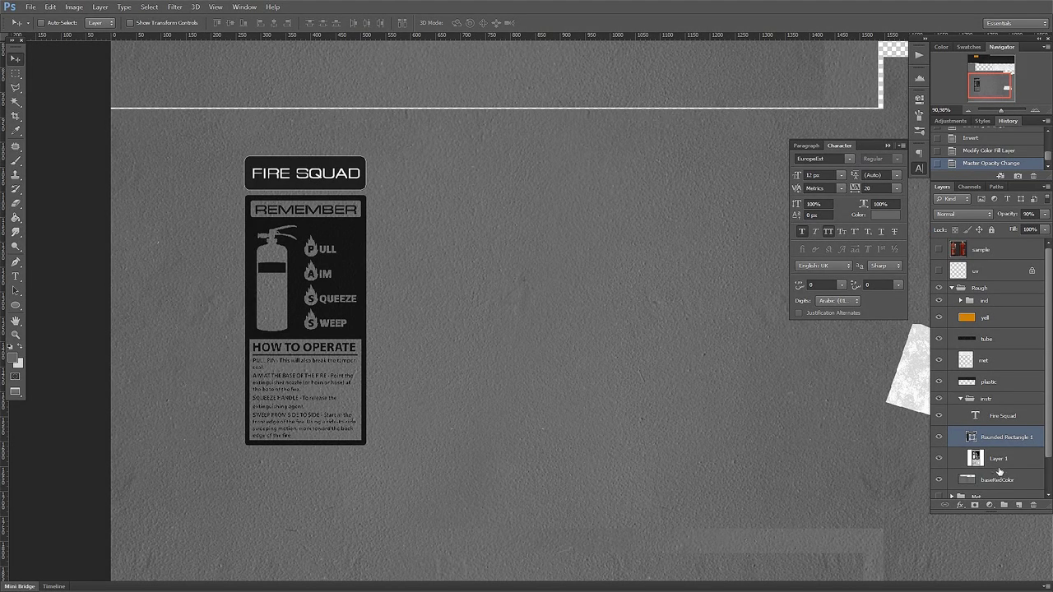
Step: Make the Fire Squad text grey, sampled from the canvas
click(1003, 418)
scroll(299, 157, up, 2)
scroll(299, 157, up, 3)
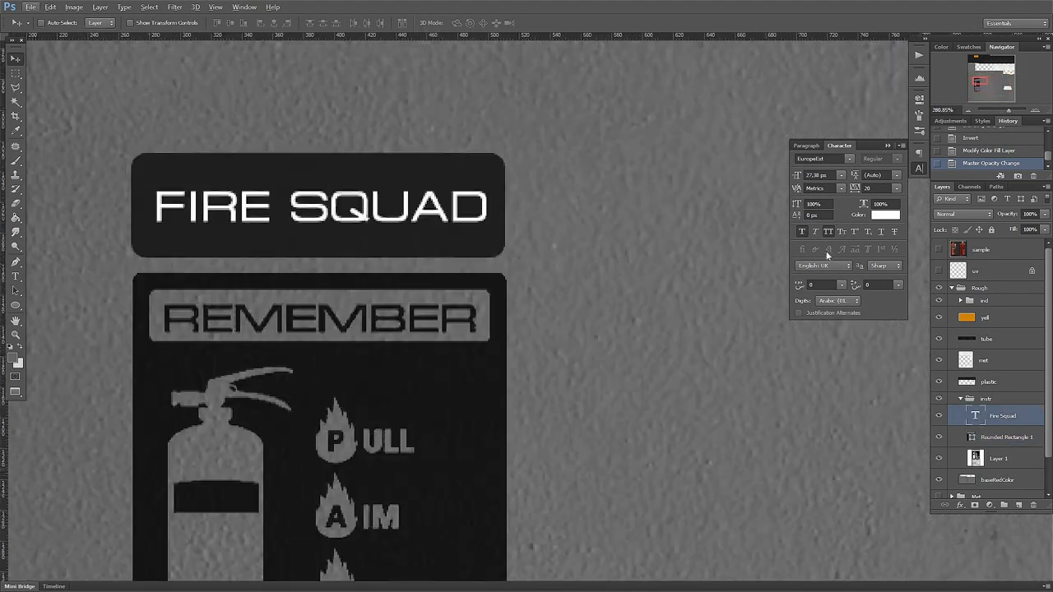
click(885, 214)
click(529, 204)
key(Return)
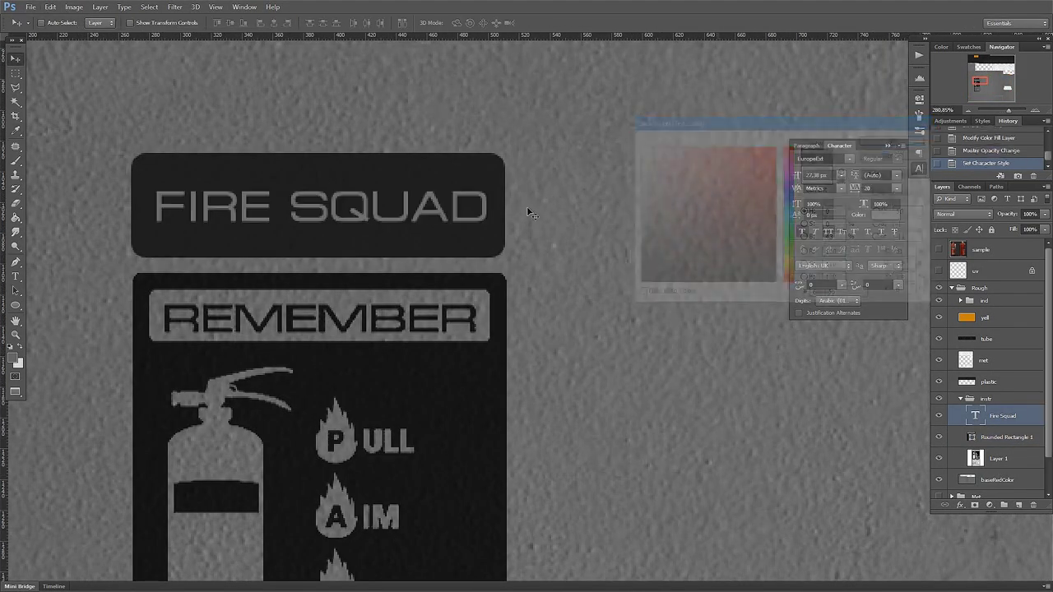
Step: Select the met layer and briefly hide it to check its content
scroll(420, 357, down, 3)
scroll(567, 341, down, 3)
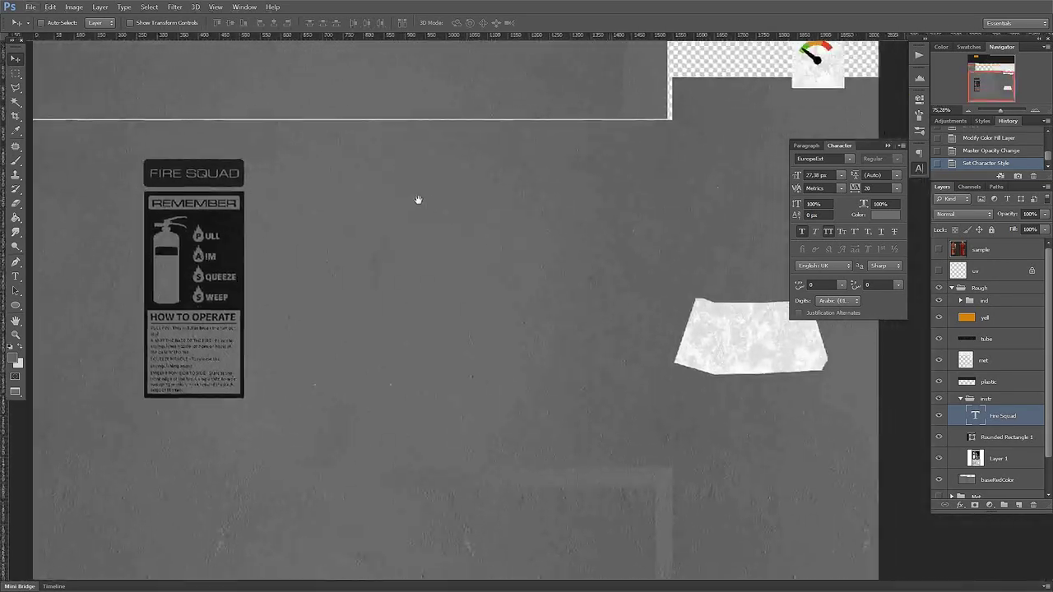
scroll(460, 238, down, 2)
scroll(609, 263, up, 1)
drag(696, 242, 581, 381)
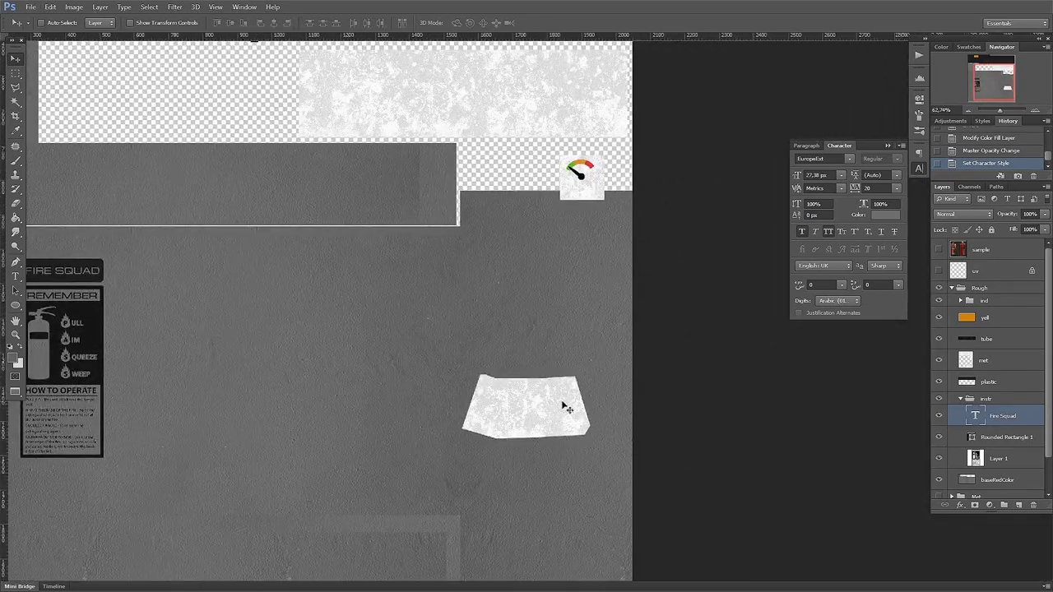
ctrl+click(567, 408)
click(939, 361)
click(939, 360)
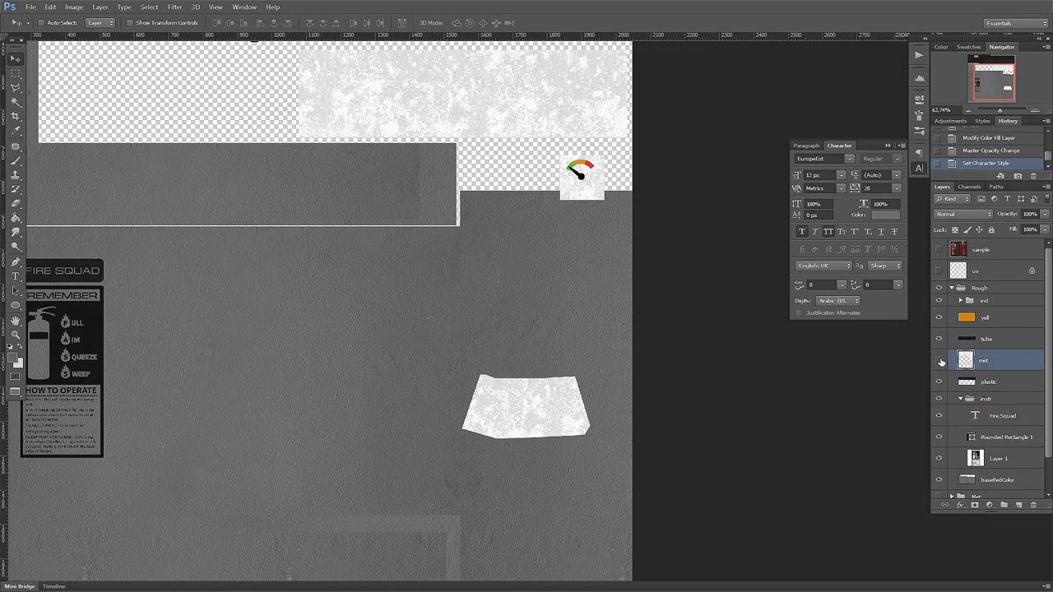
click(939, 360)
click(939, 360)
Step: Move bg copy below baseRedColor and darken it to dark grey with Hue/Saturation Lightness
scroll(987, 395, down, 1)
drag(986, 488, 1000, 454)
scroll(356, 226, down, 3)
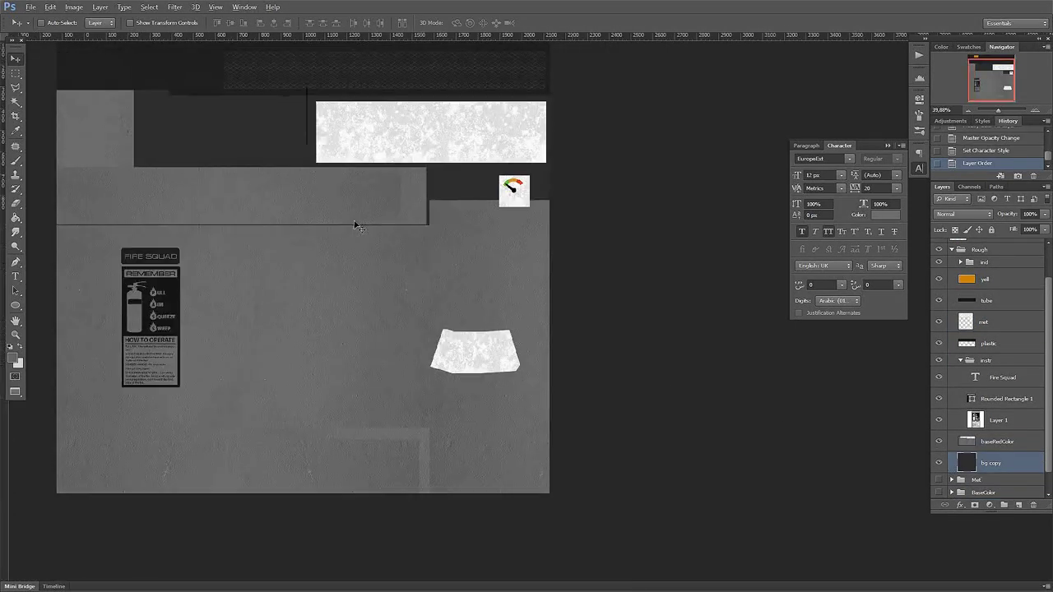
scroll(356, 227, up, 1)
key(ctrl+u)
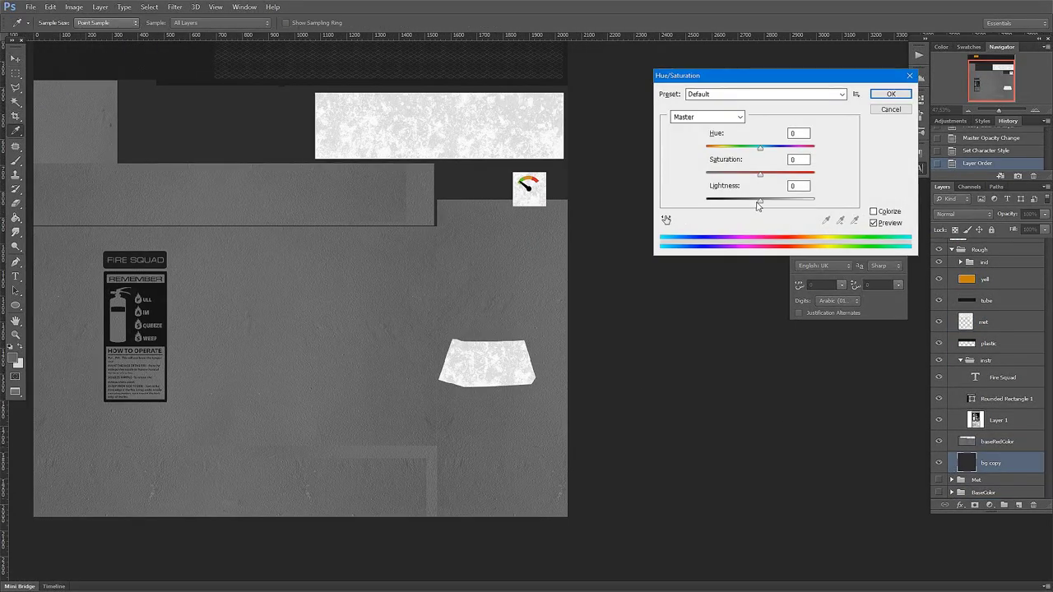
drag(757, 201, 935, 209)
key(Return)
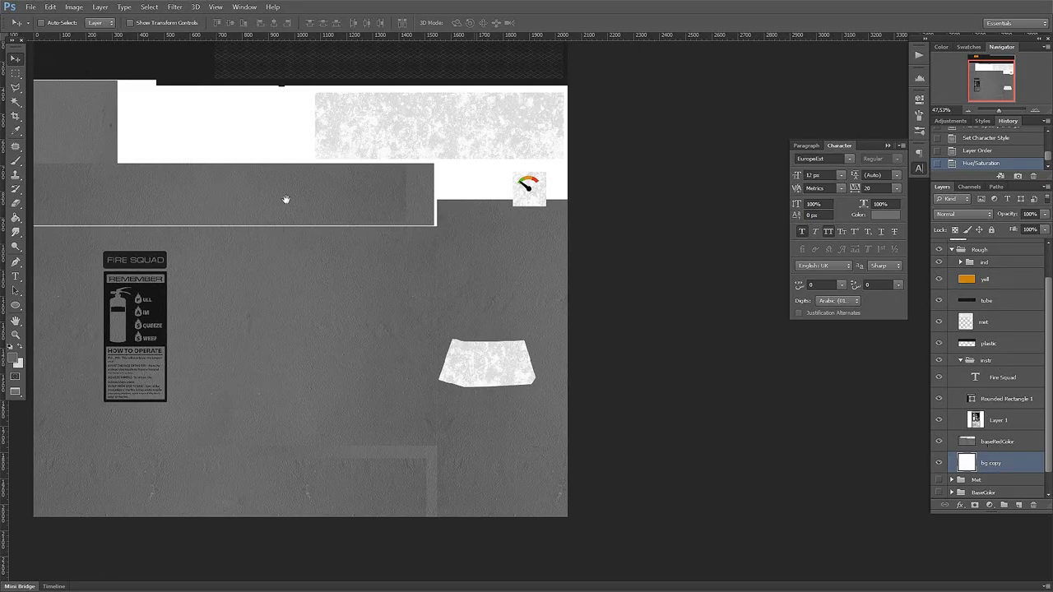
drag(286, 199, 464, 257)
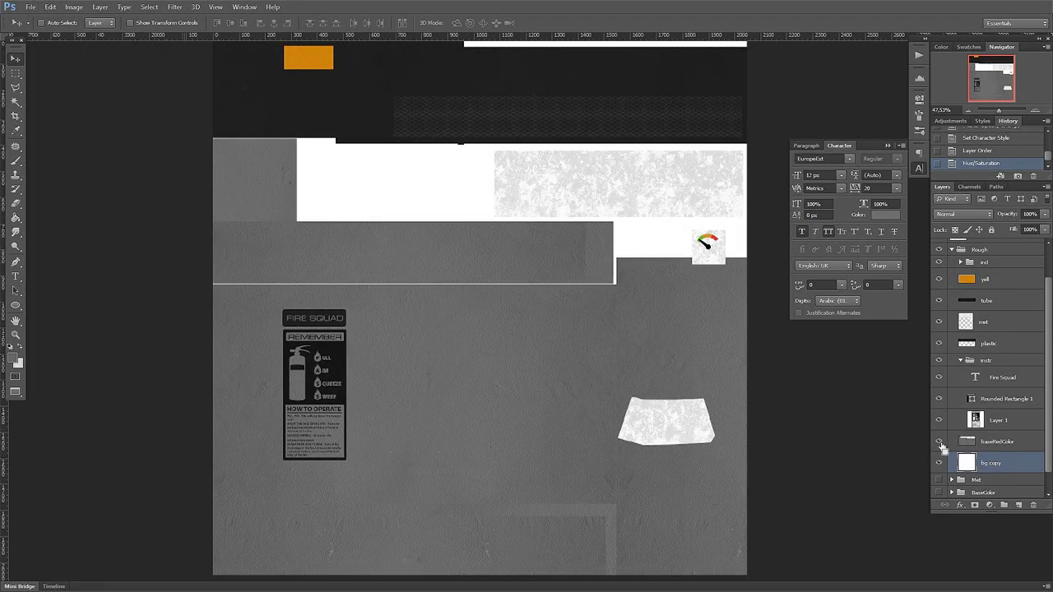
key(ctrl+u)
drag(735, 202, 721, 205)
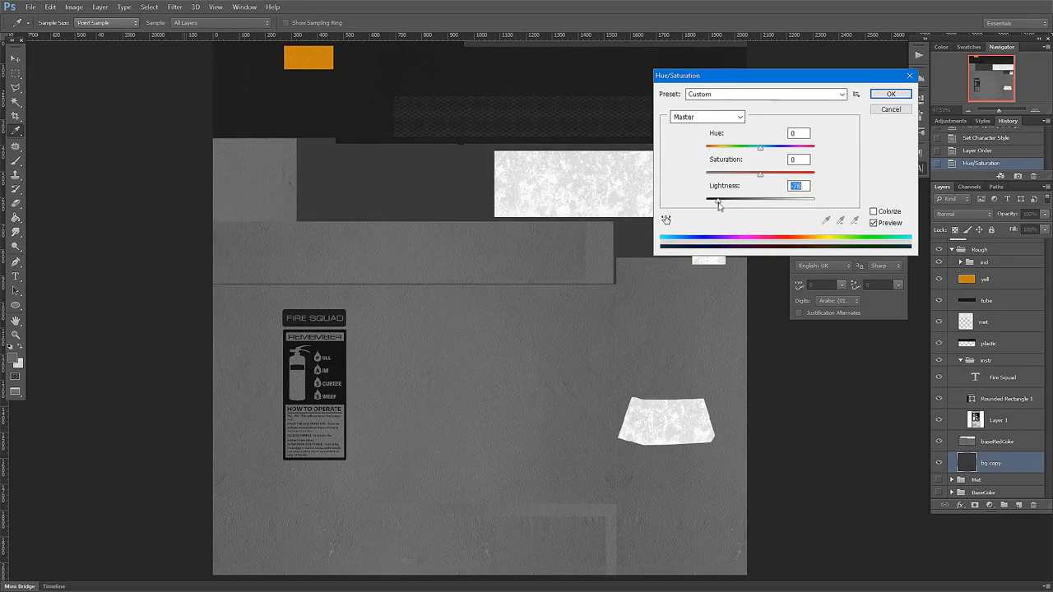
key(Return)
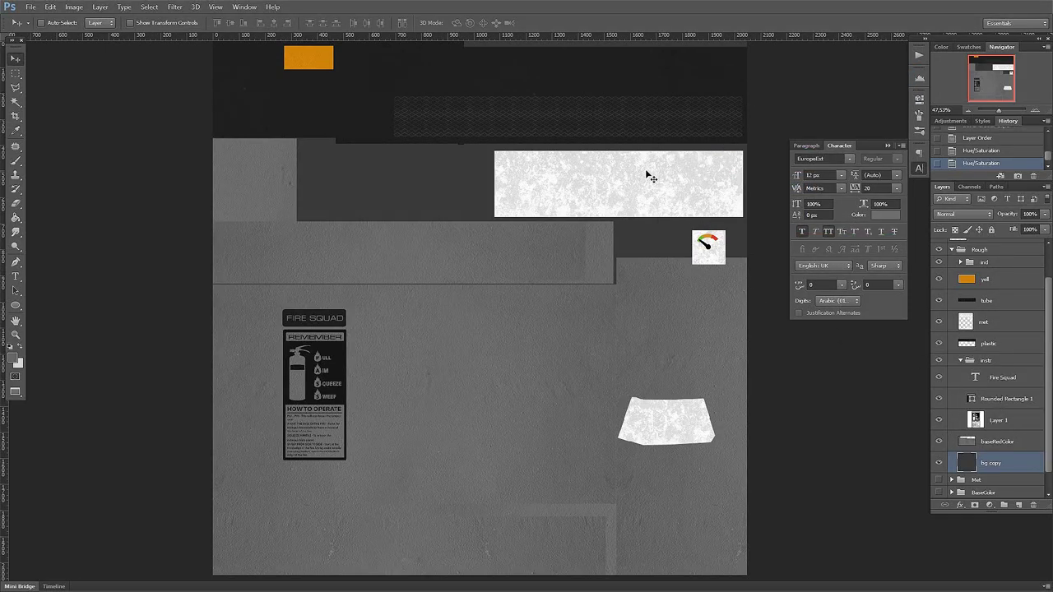
Step: Drop the met layer's Lightness to -100, turning its white patches black
ctrl+click(671, 185)
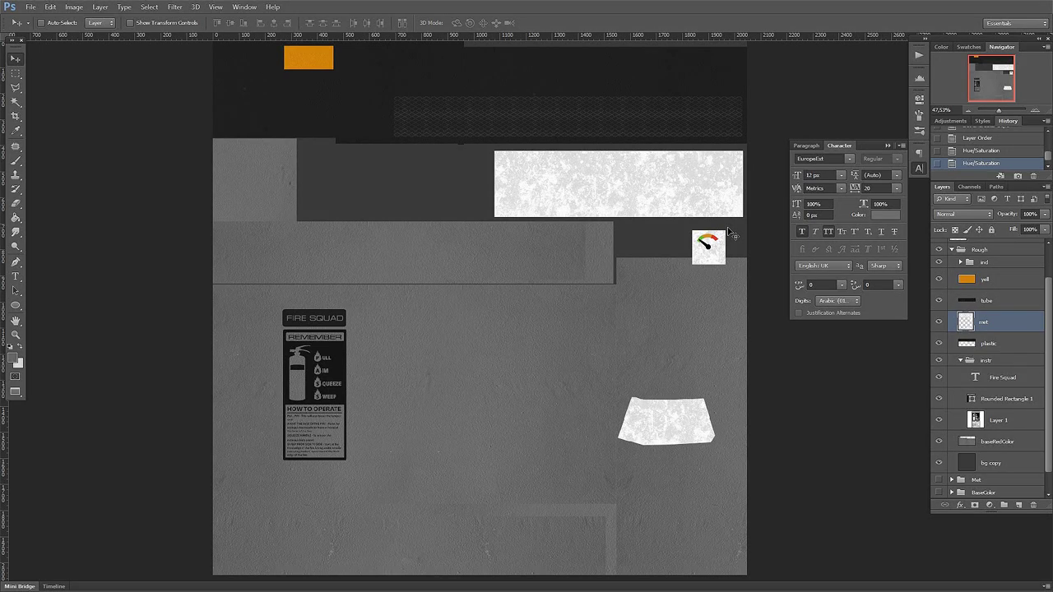
key(ctrl+u)
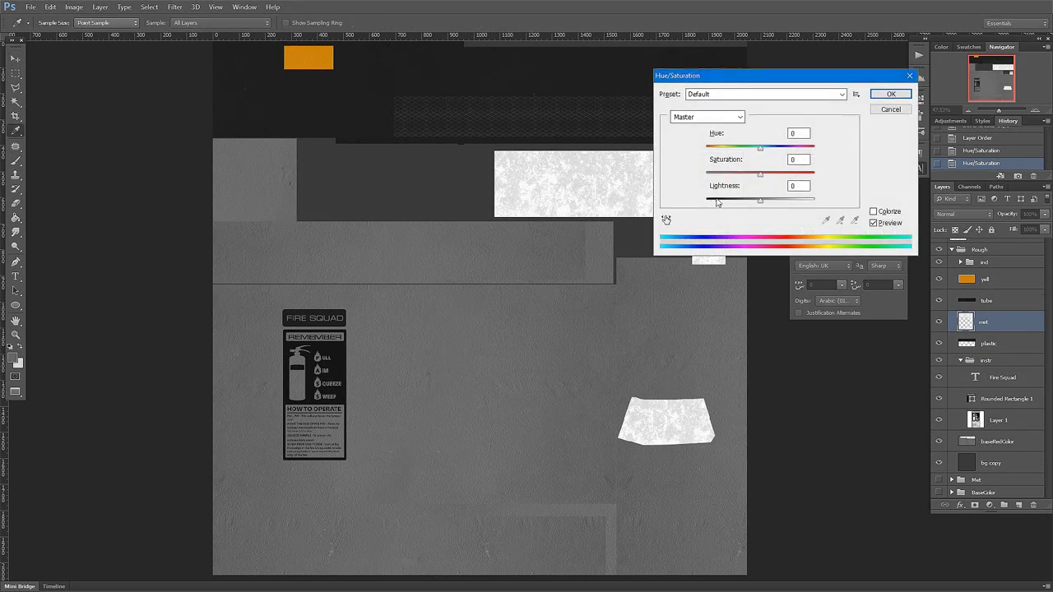
click(710, 202)
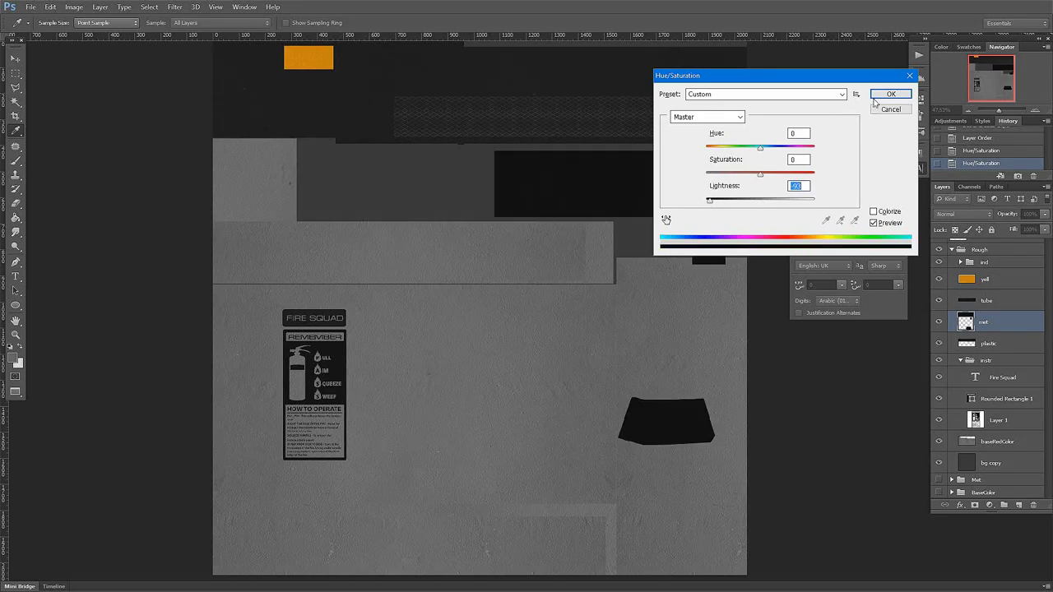
click(889, 94)
scroll(707, 243, up, 3)
Step: Set the Ellipse 2 hub and Shape 1 needle fills to grey #4b4b4b
scroll(735, 235, up, 3)
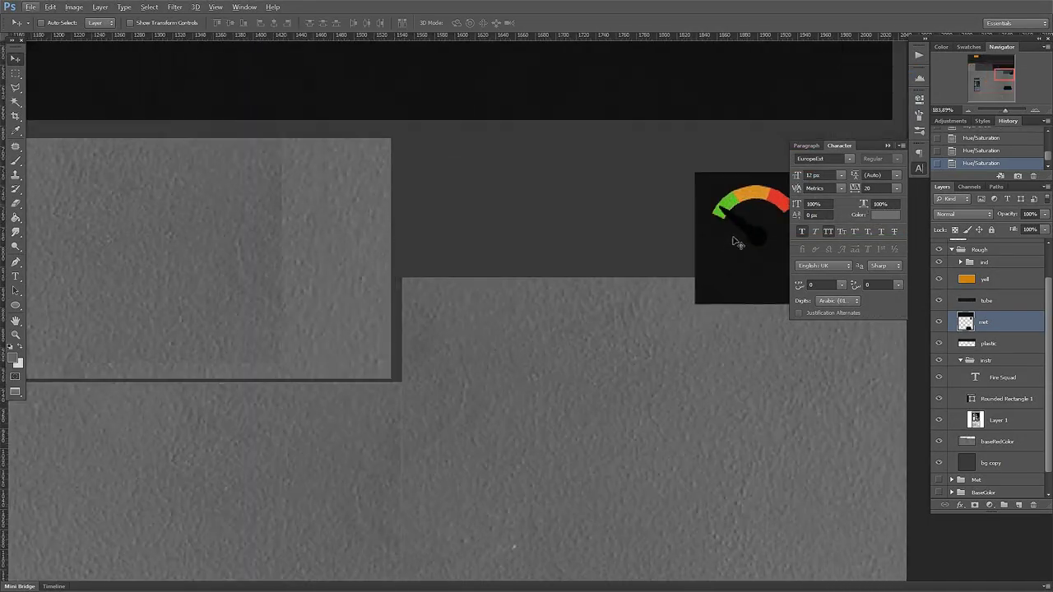
scroll(751, 211, up, 3)
scroll(556, 282, up, 2)
scroll(557, 308, up, 1)
ctrl+click(576, 311)
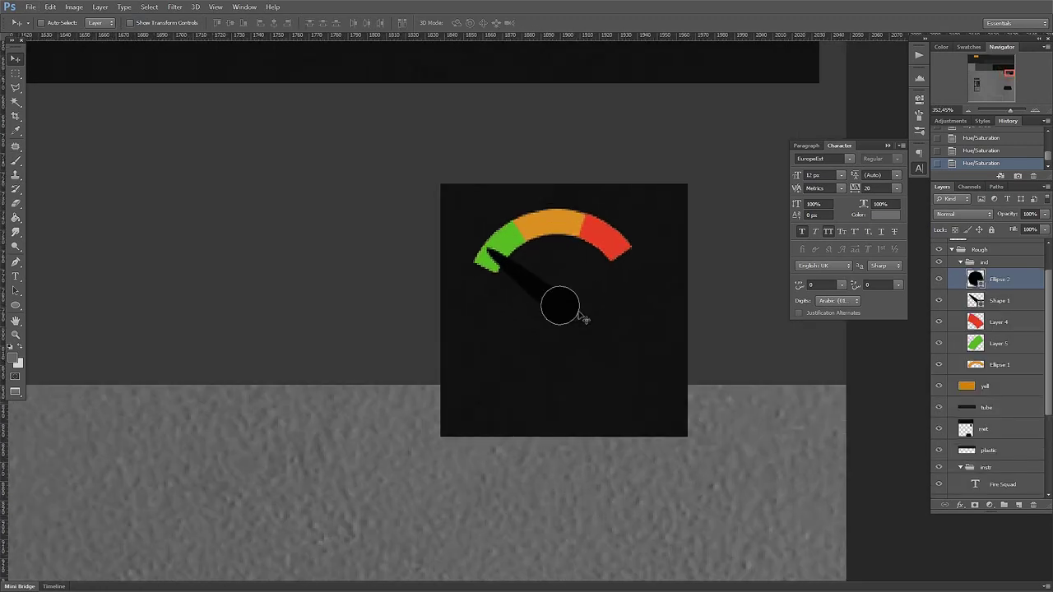
click(938, 280)
click(938, 279)
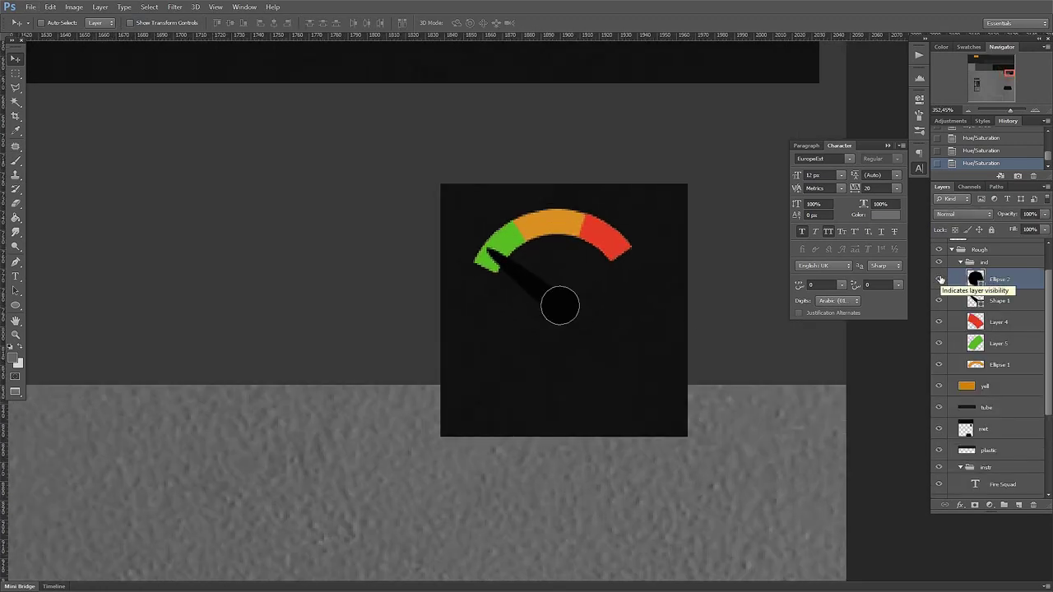
double_click(974, 280)
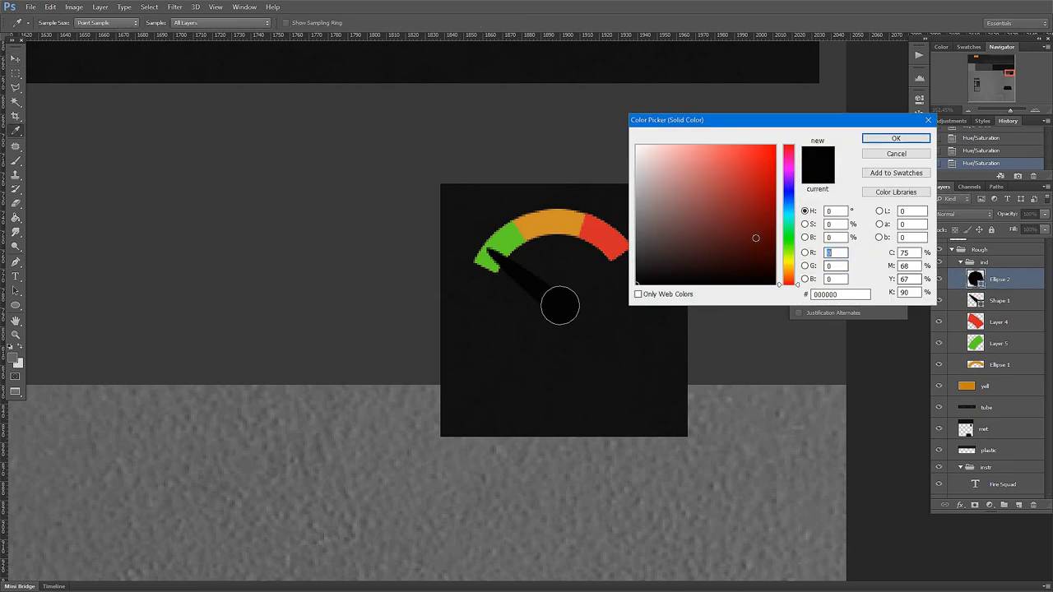
click(635, 244)
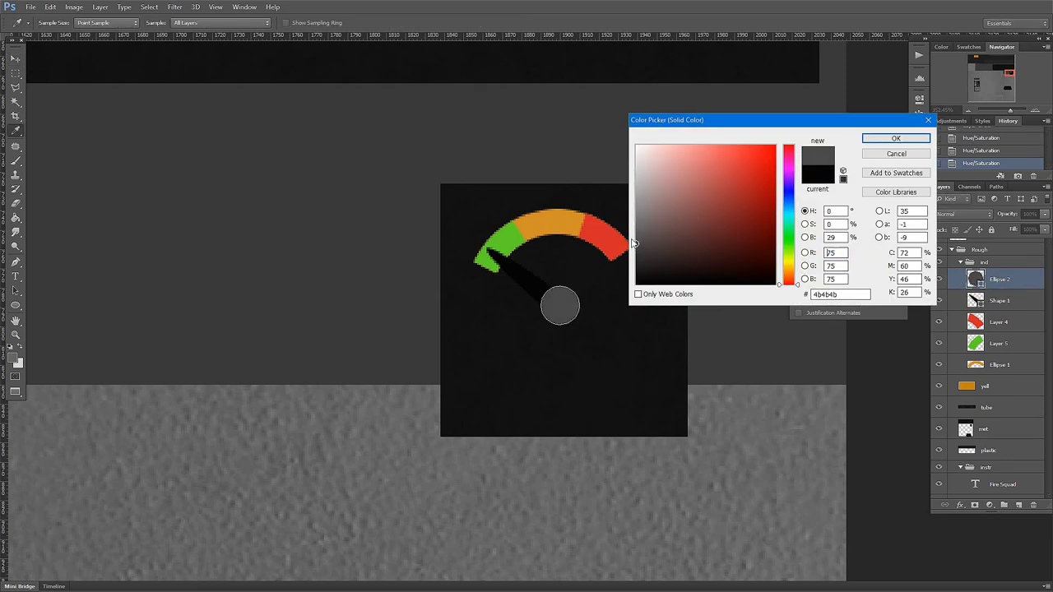
key(Return)
double_click(975, 301)
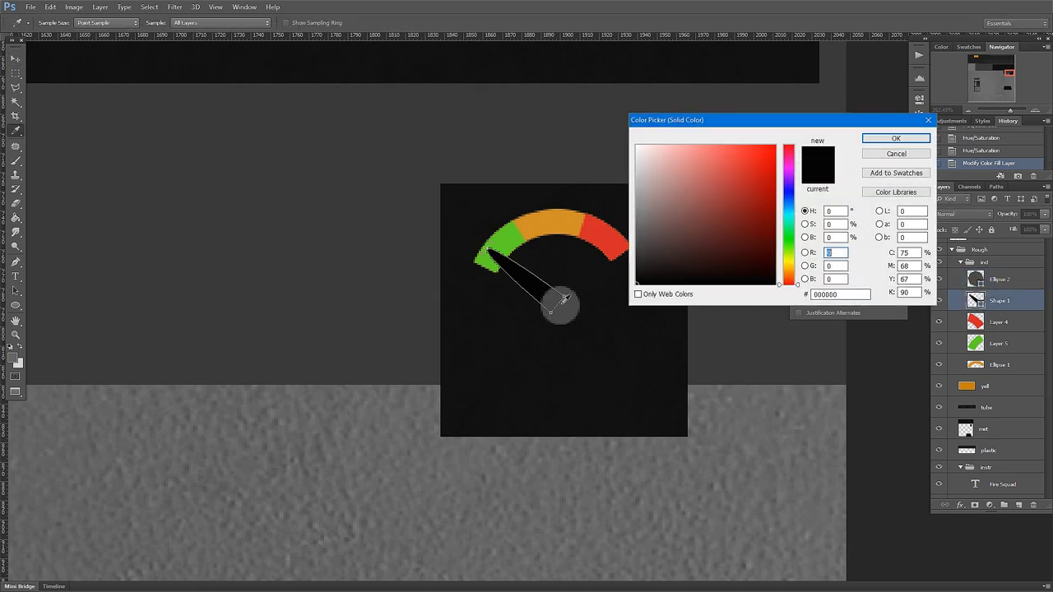
click(567, 302)
key(Return)
Step: Merge Layer 4, Layer 5 and Ellipse 1, desaturate, and set Lightness to -23
click(1003, 322)
shift+click(1002, 364)
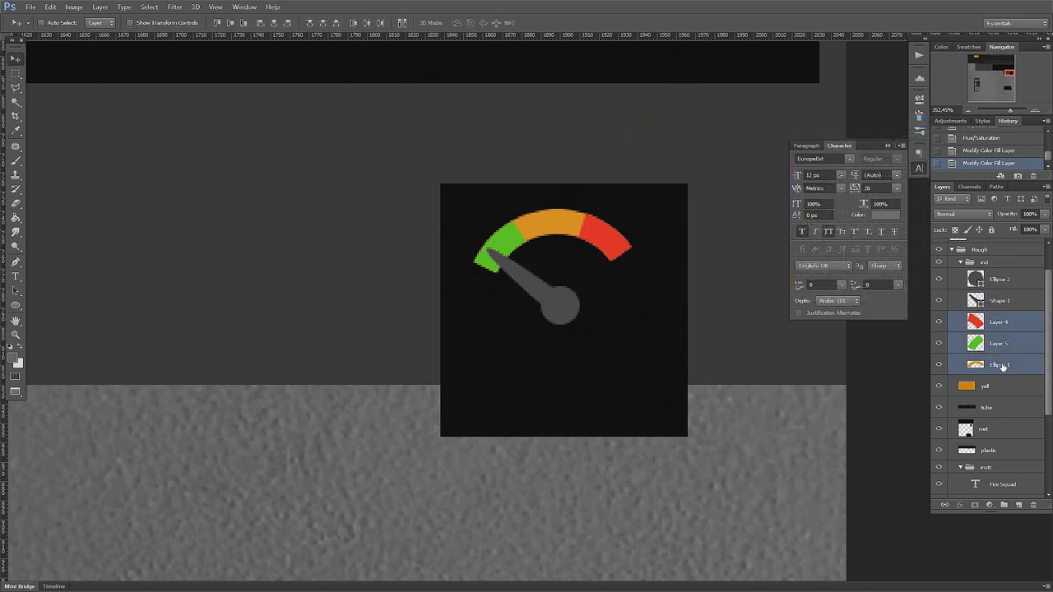
key(ctrl+e)
key(ctrl+shift+u)
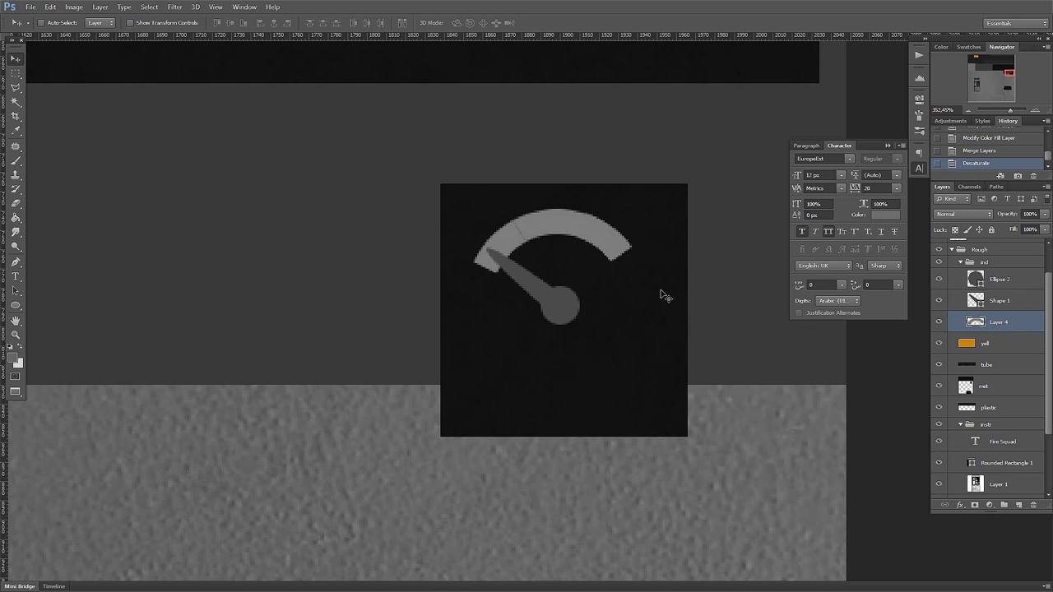
key(ctrl+u)
drag(759, 199, 742, 204)
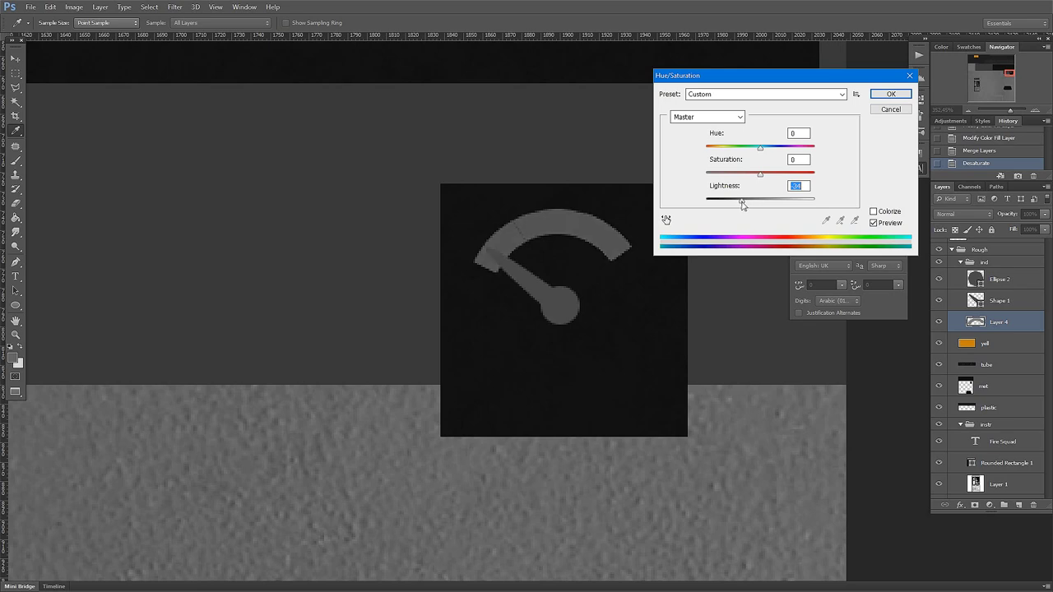
key(Return)
key(v)
scroll(529, 251, down, 3)
Step: Darken the plastic layer to Hue/Saturation Lightness -12
scroll(523, 257, down, 3)
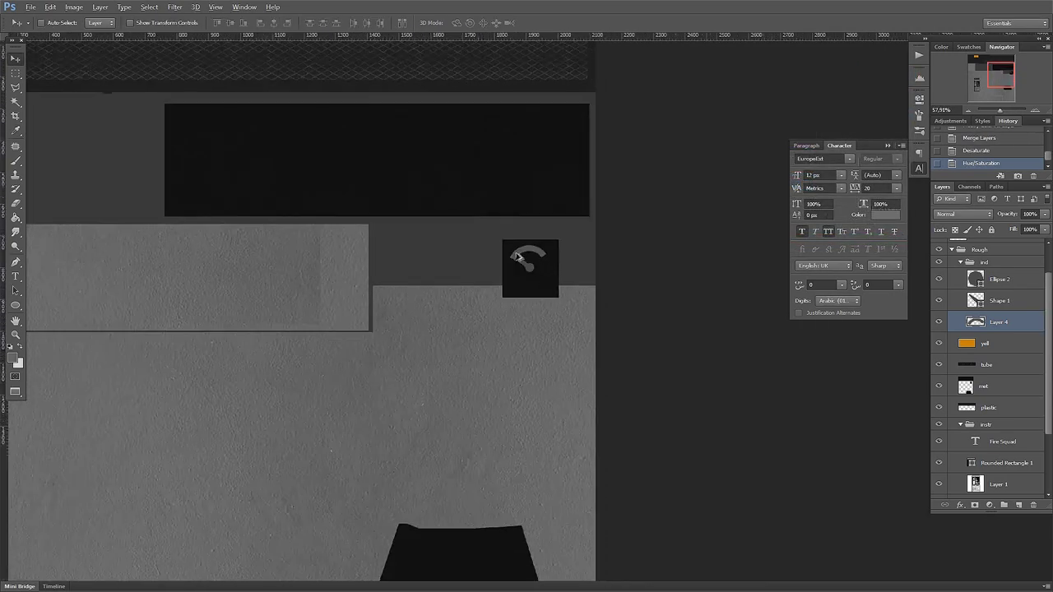
scroll(517, 257, down, 2)
scroll(242, 192, up, 5)
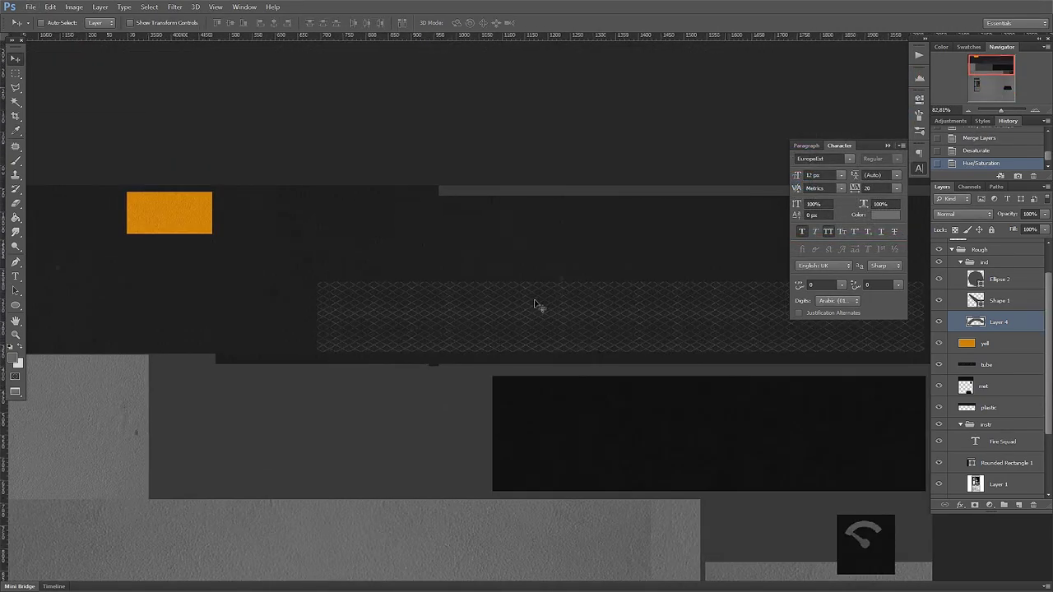
ctrl+click(553, 236)
drag(670, 315, 612, 268)
click(939, 407)
click(940, 407)
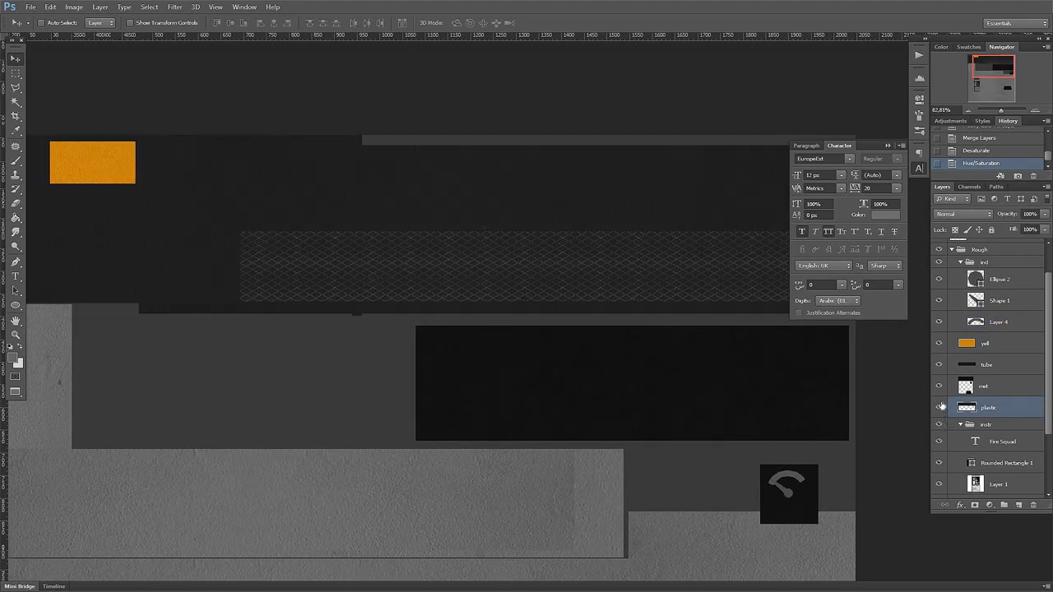
key(ctrl+u)
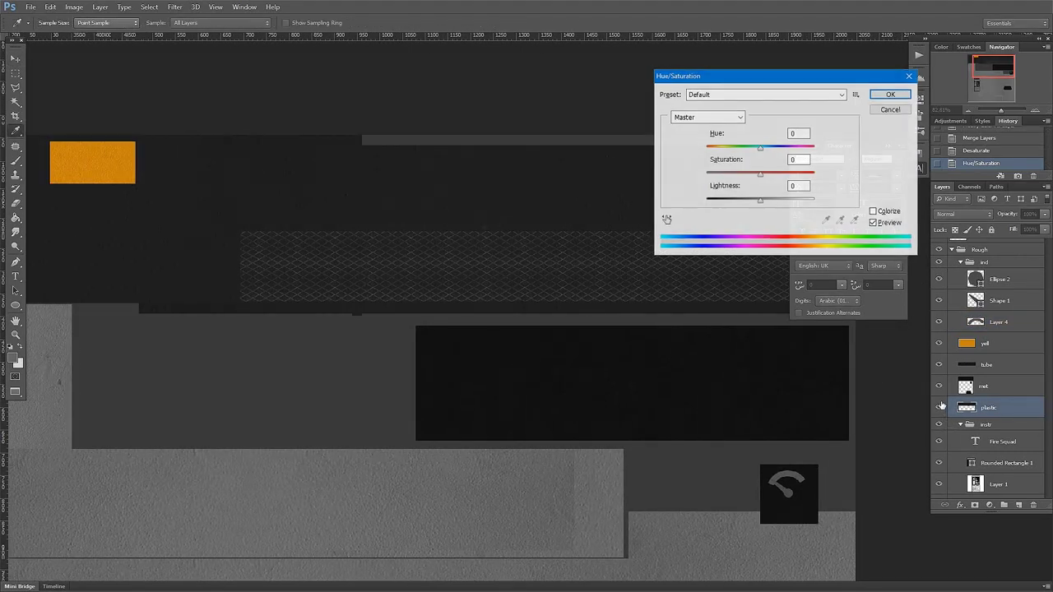
drag(760, 200, 739, 206)
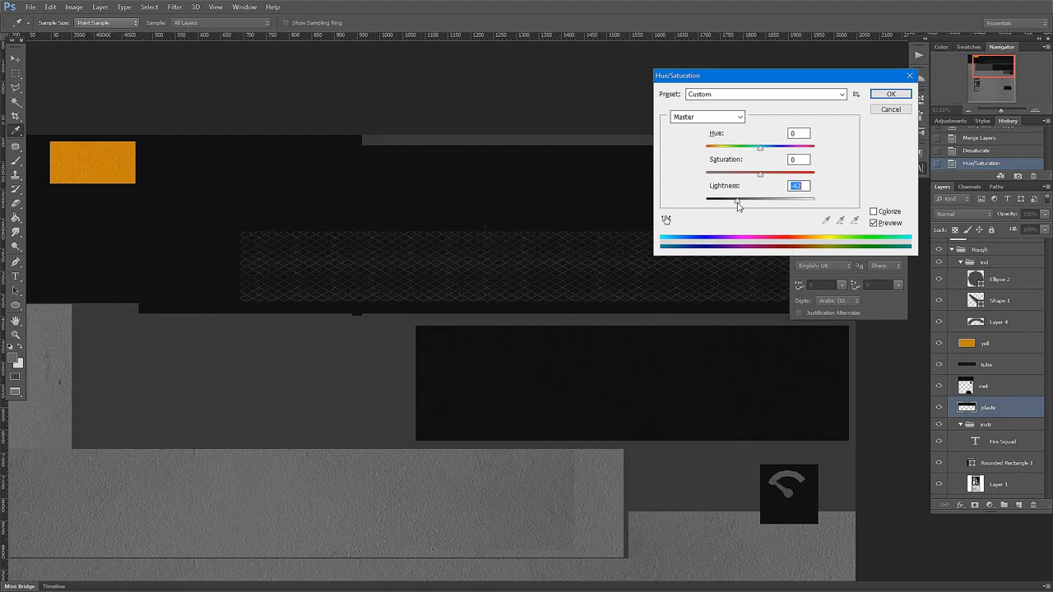
click(886, 94)
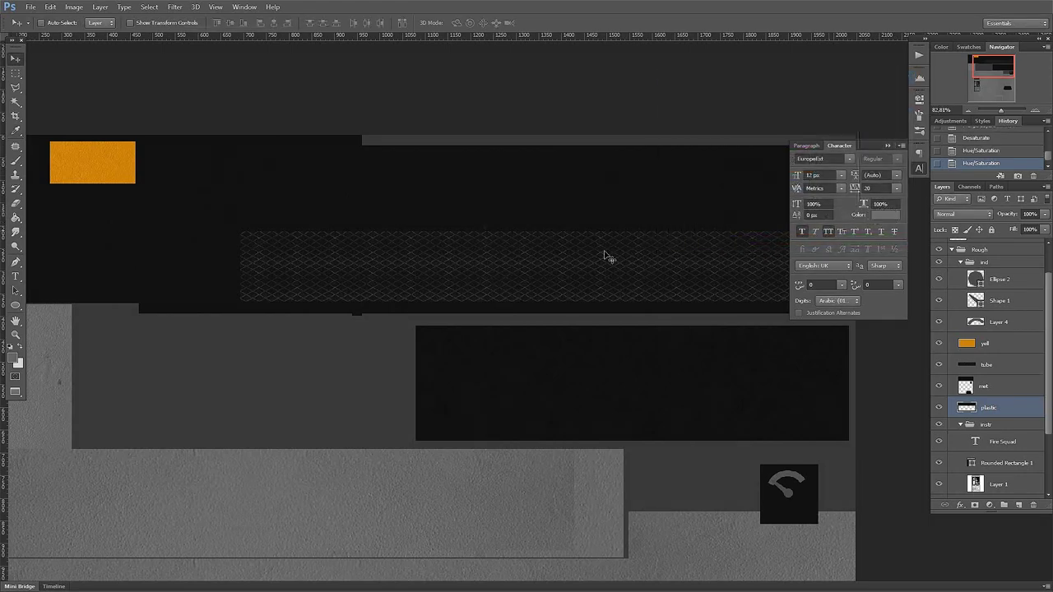
key(v)
Step: Invert the tube layer's mesh band and set it to Multiply
scroll(544, 271, up, 1)
click(945, 362)
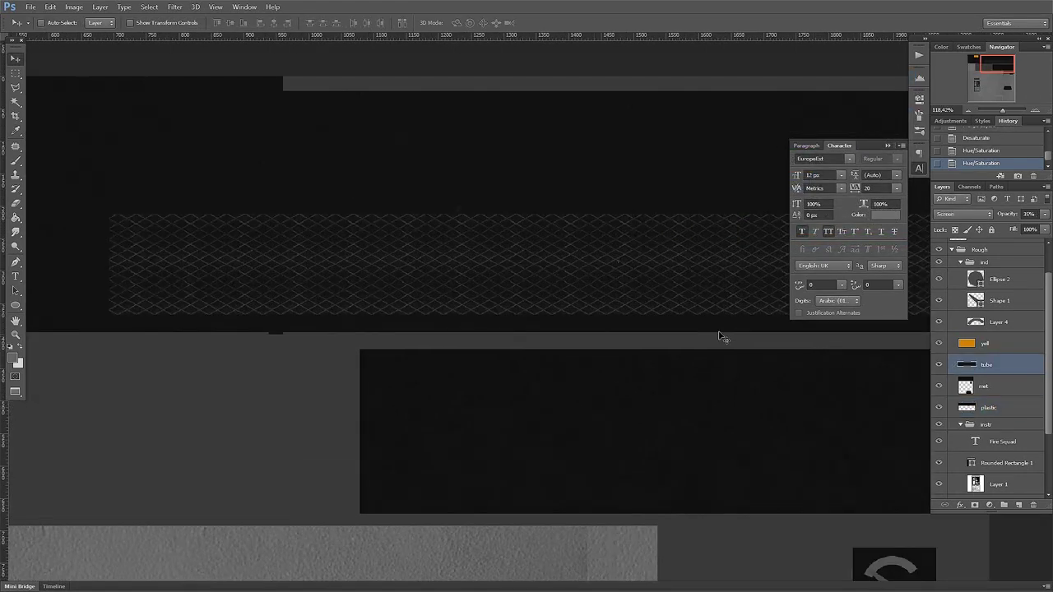
key(ctrl+i)
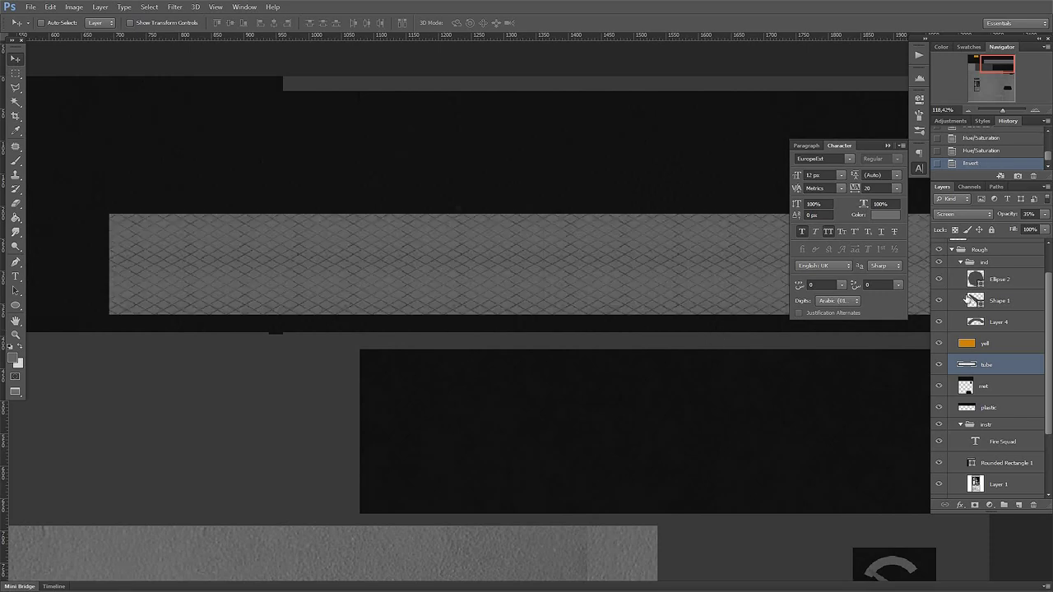
click(980, 214)
click(970, 262)
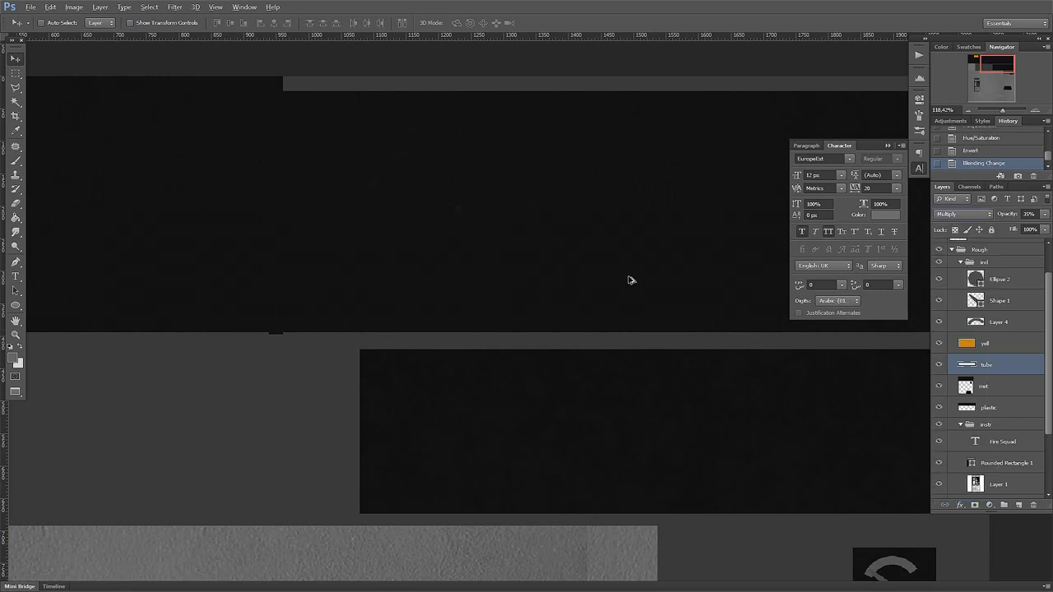
Step: Desaturate the orange yell patch and lower its Lightness to -77
scroll(630, 280, up, 1)
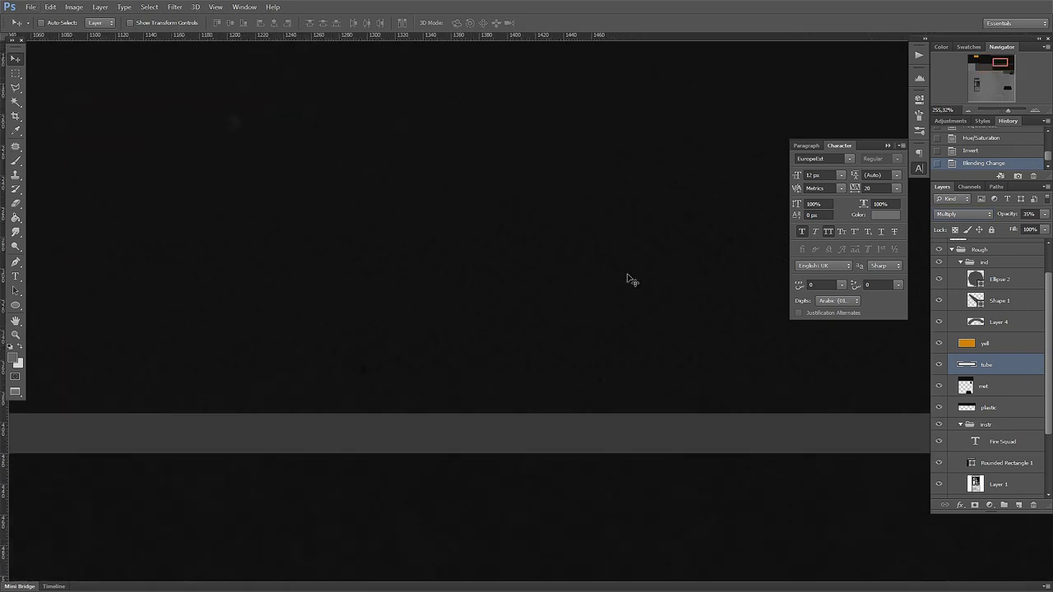
scroll(630, 280, down, 3)
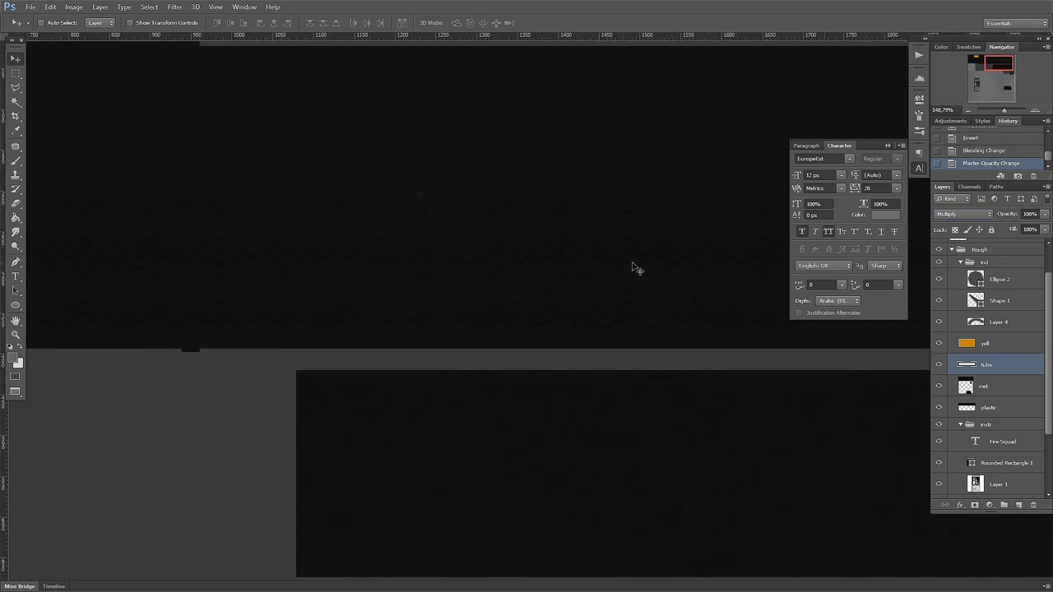
scroll(633, 267, down, 3)
scroll(251, 211, up, 2)
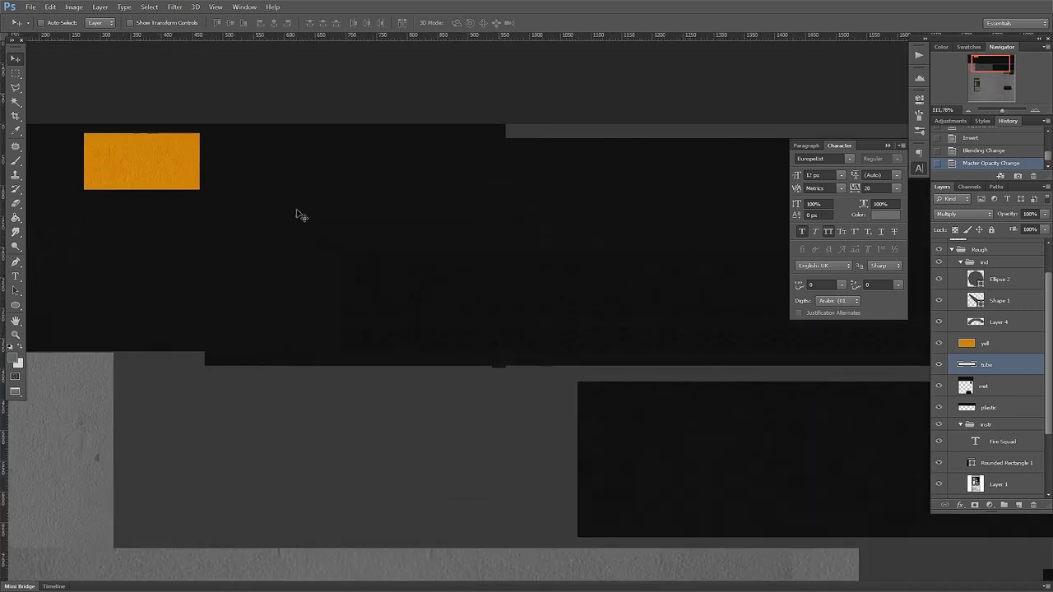
drag(271, 189, 510, 249)
scroll(465, 228, up, 2)
ctrl+click(475, 215)
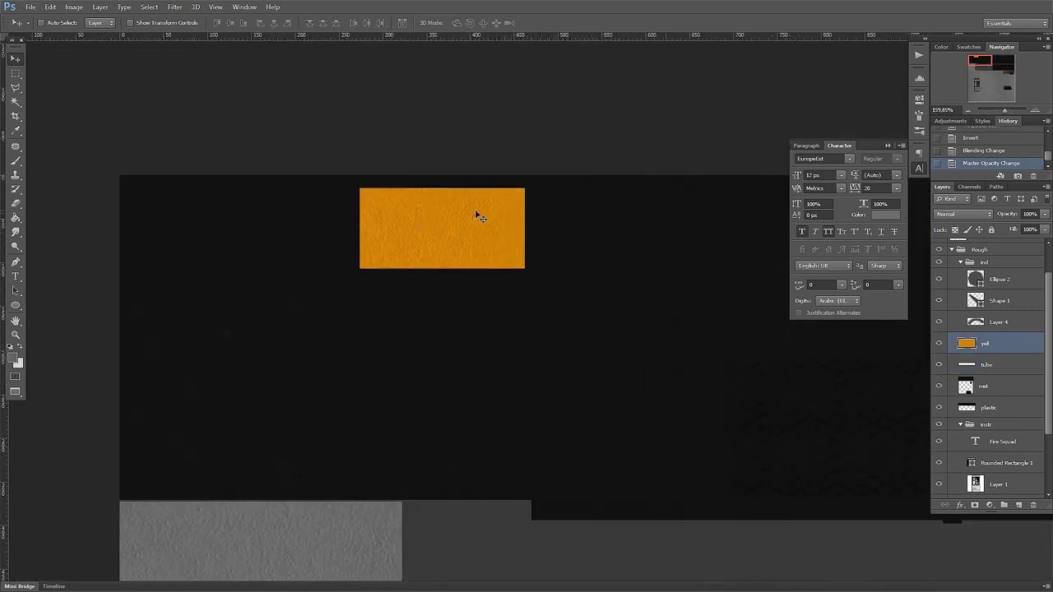
key(ctrl+shift+u)
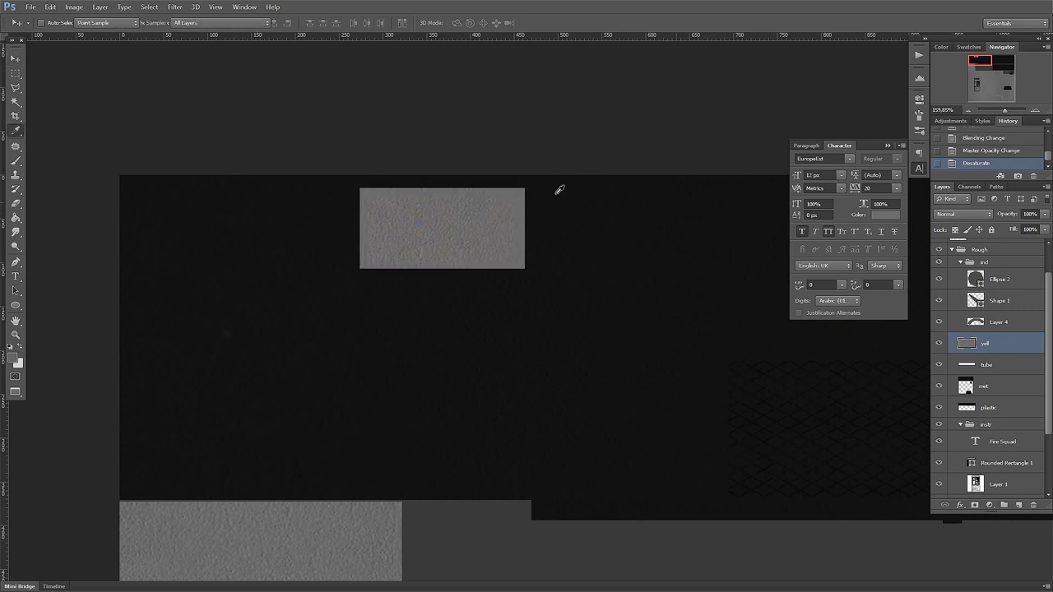
key(ctrl+u)
drag(760, 199, 713, 205)
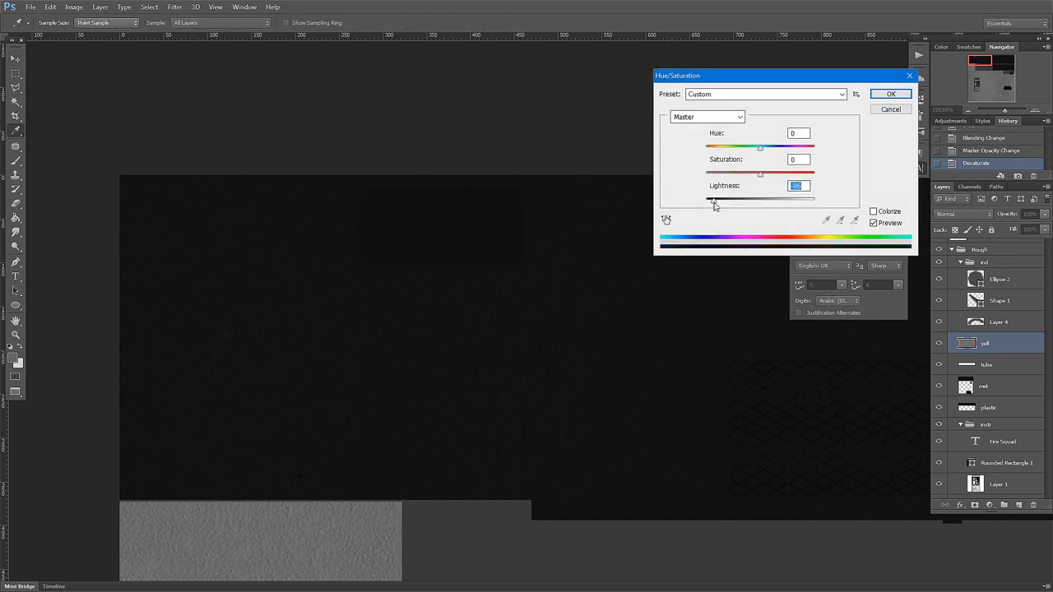
key(Return)
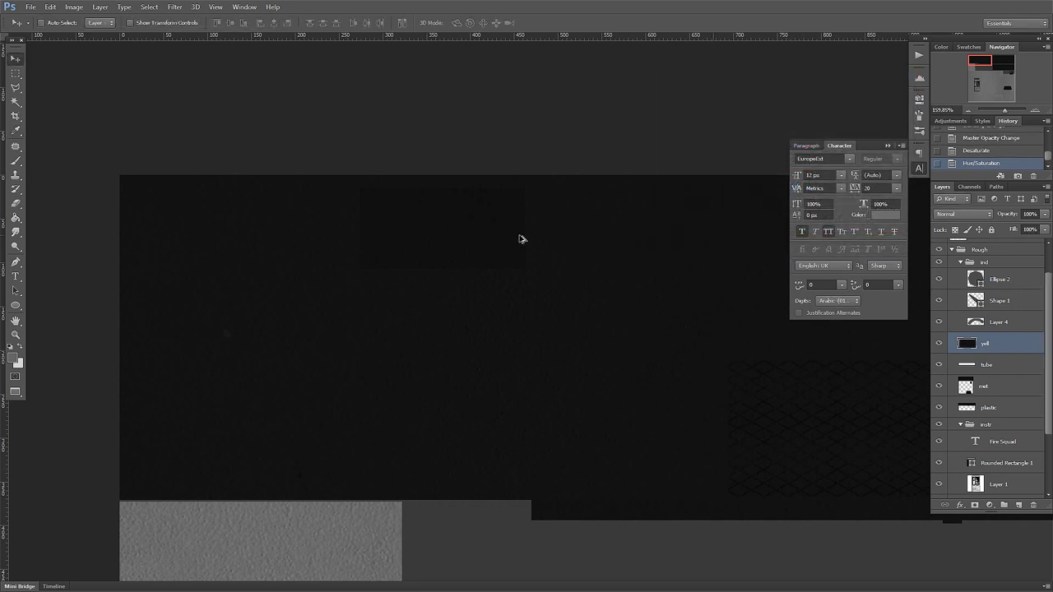
scroll(519, 238, down, 3)
scroll(535, 252, down, 2)
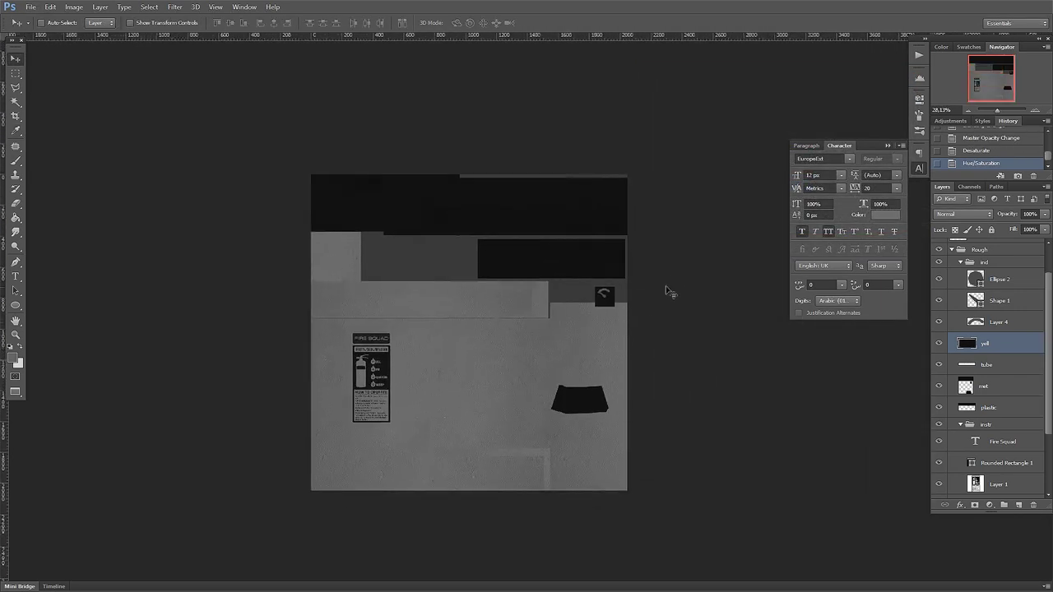
Step: Save the roughness map as PNG fireext_R in the textures folder, then return to Unreal
key(ctrl+shift+s)
click(560, 299)
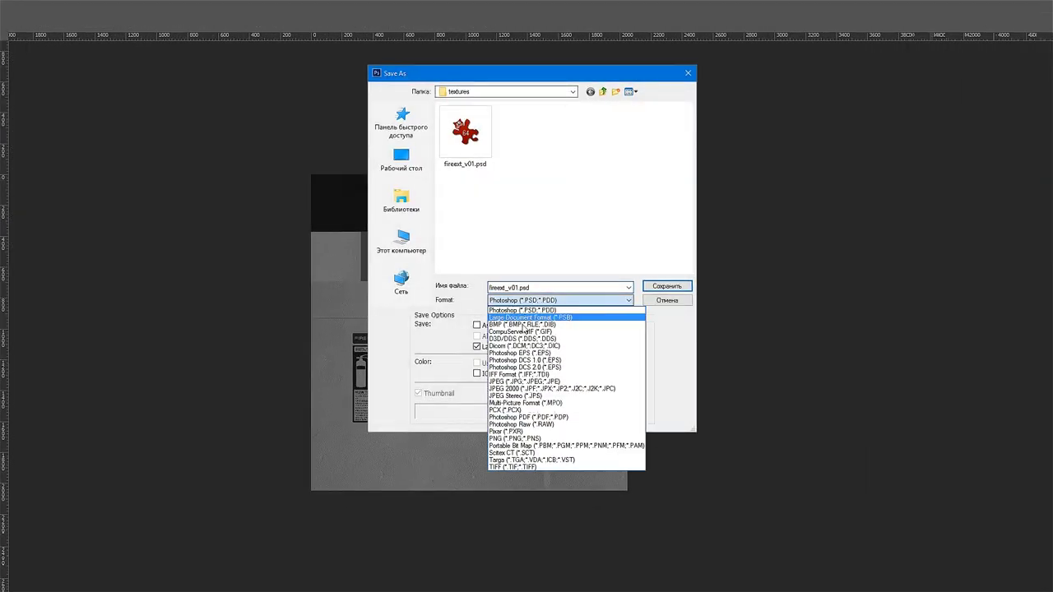
click(526, 437)
double_click(510, 288)
text(R)
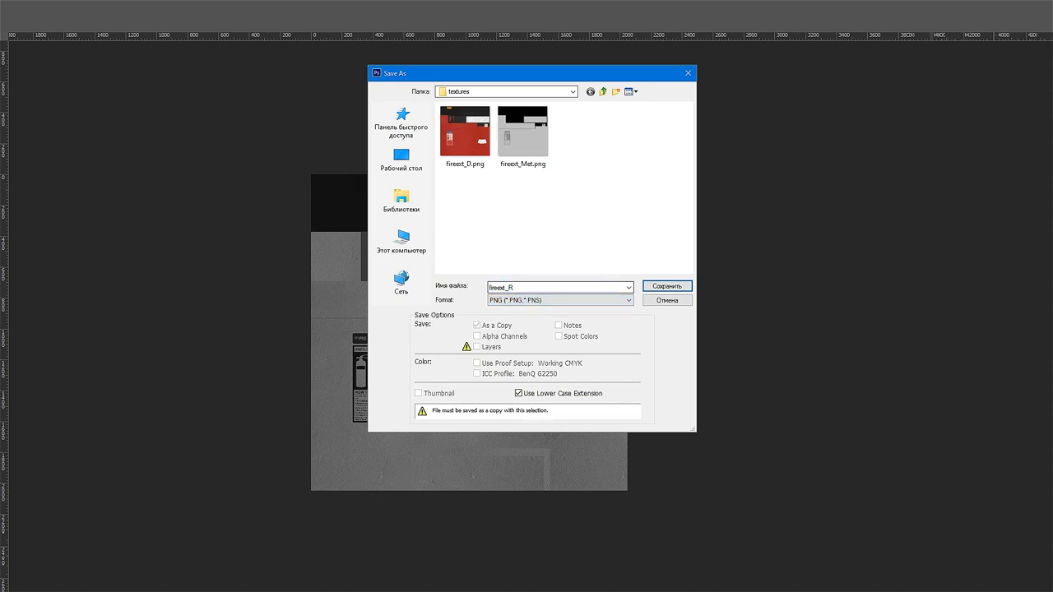
key(Return)
click(333, 187)
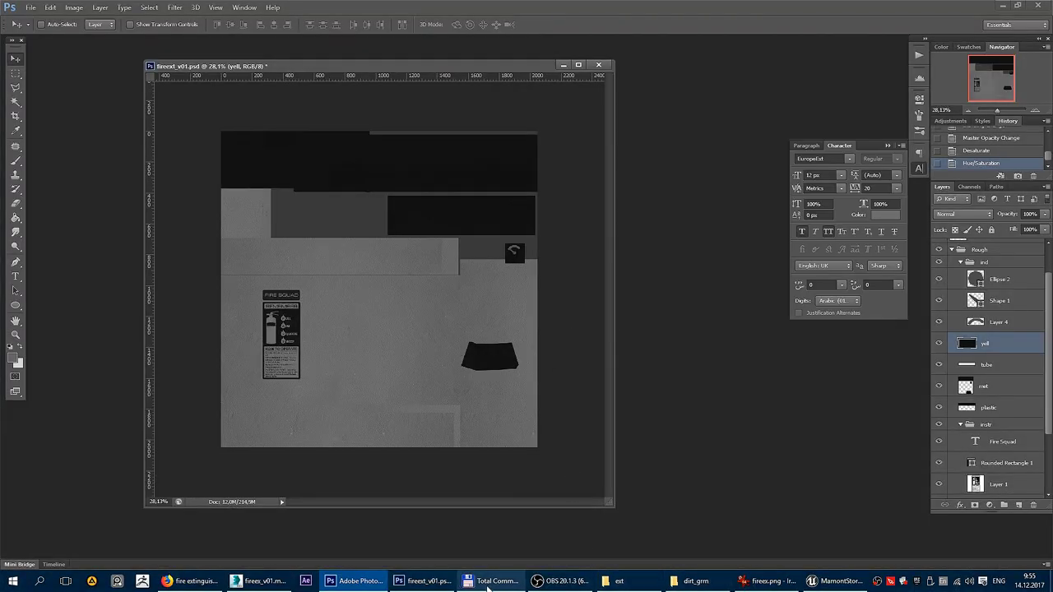
click(835, 581)
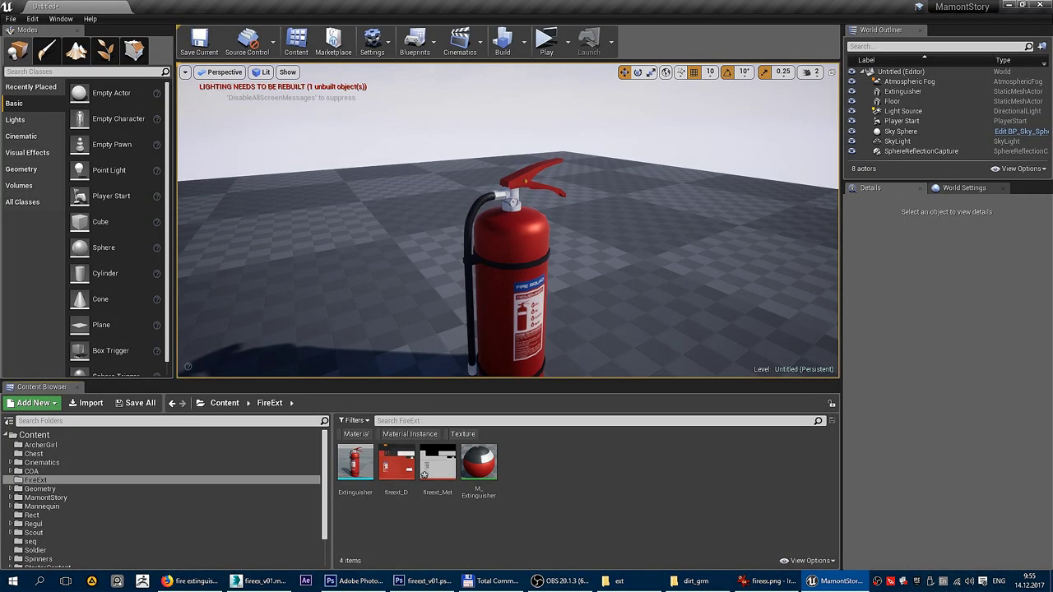
Step: Place fireext_R as a Texture Sample in M_Extinguisher and connect it to Roughness
click(493, 580)
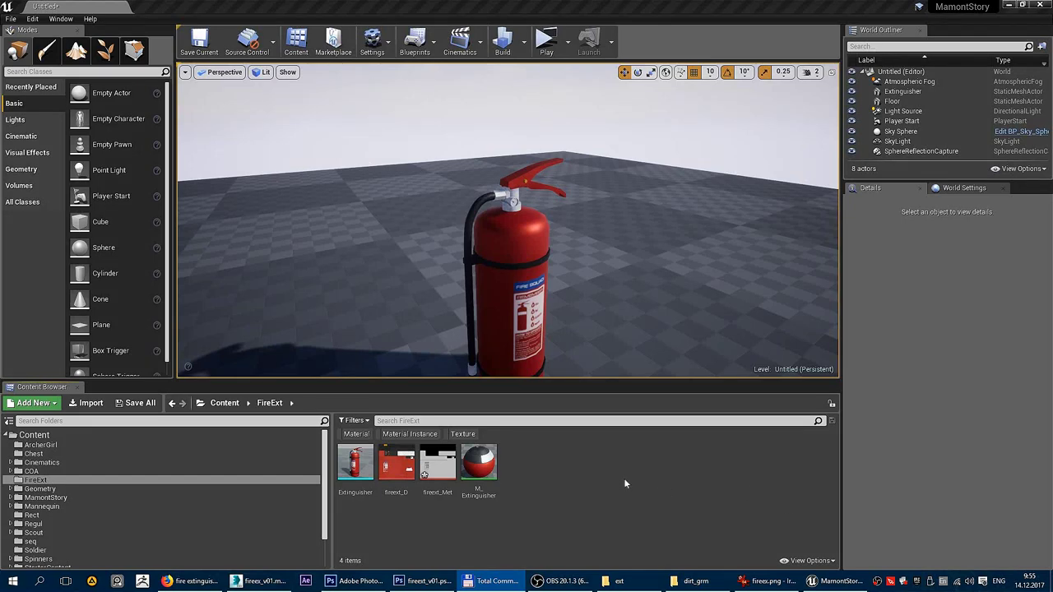
double_click(530, 467)
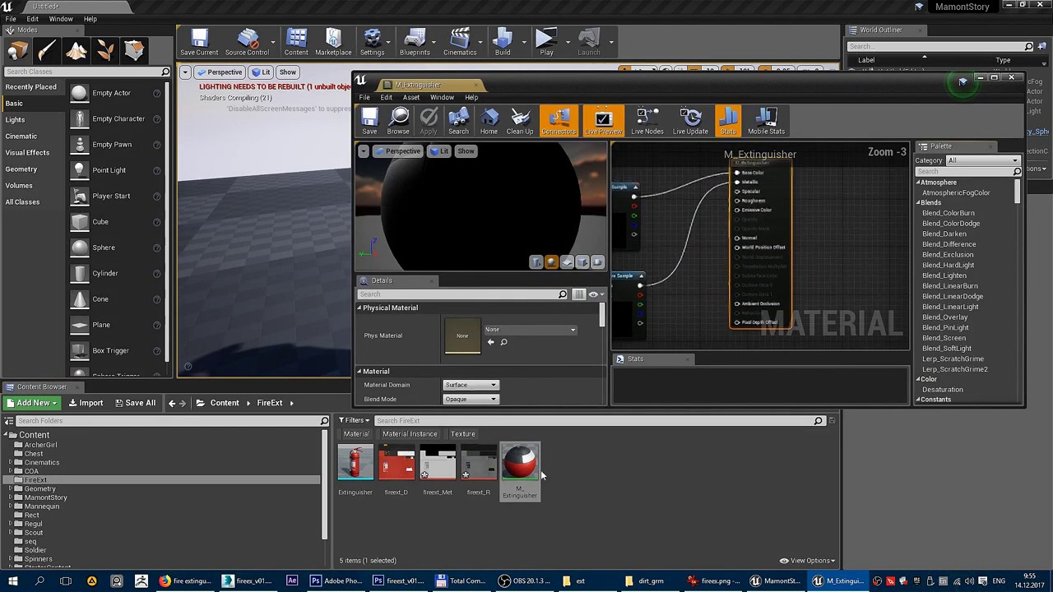
click(478, 464)
drag(660, 326, 715, 216)
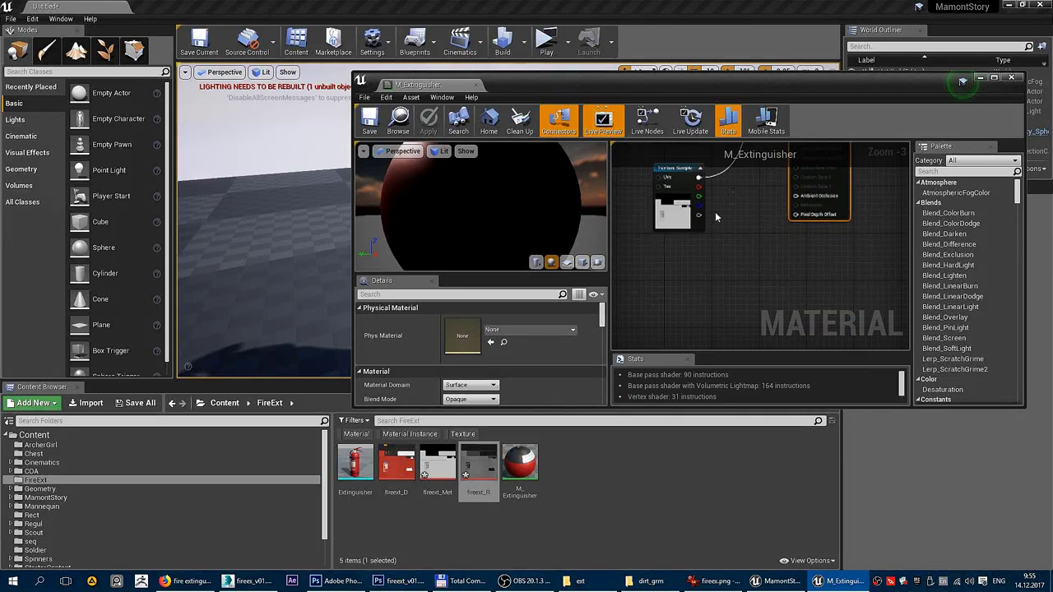
drag(492, 477, 675, 280)
scroll(716, 288, down, 2)
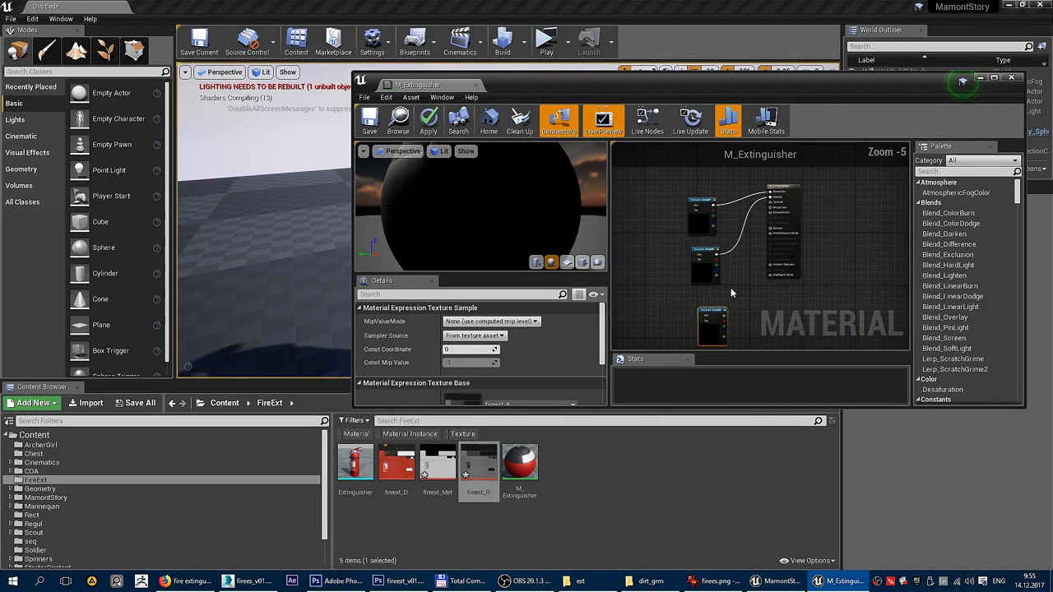
drag(724, 317, 763, 247)
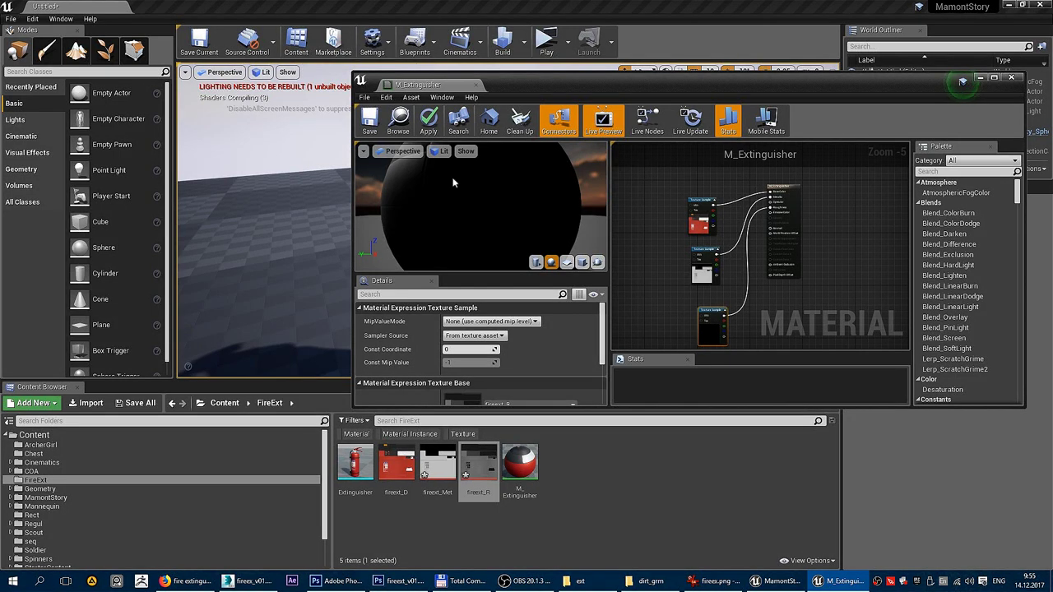
mouse_move(481, 206)
mouse_down()
mouse_move(494, 230)
mouse_move(427, 172)
mouse_up()
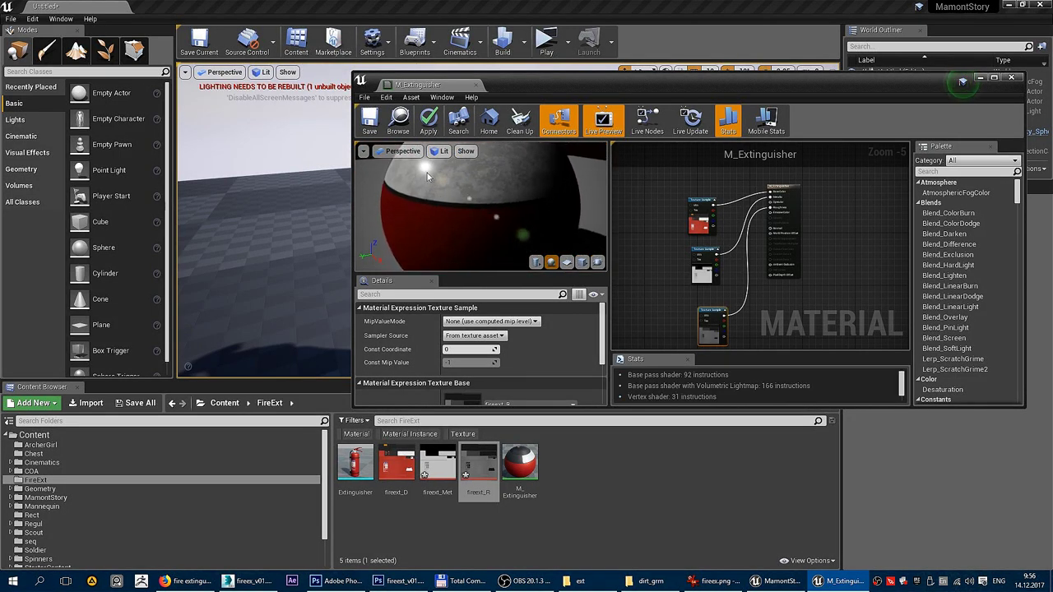
scroll(697, 267, up, 5)
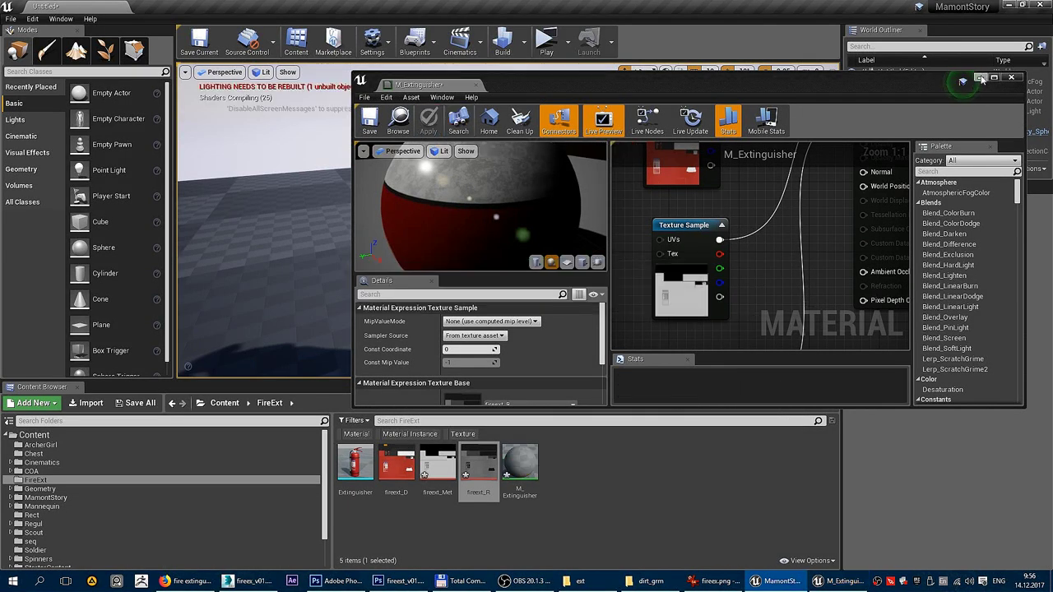
click(744, 273)
scroll(741, 283, down, 1)
scroll(740, 283, down, 2)
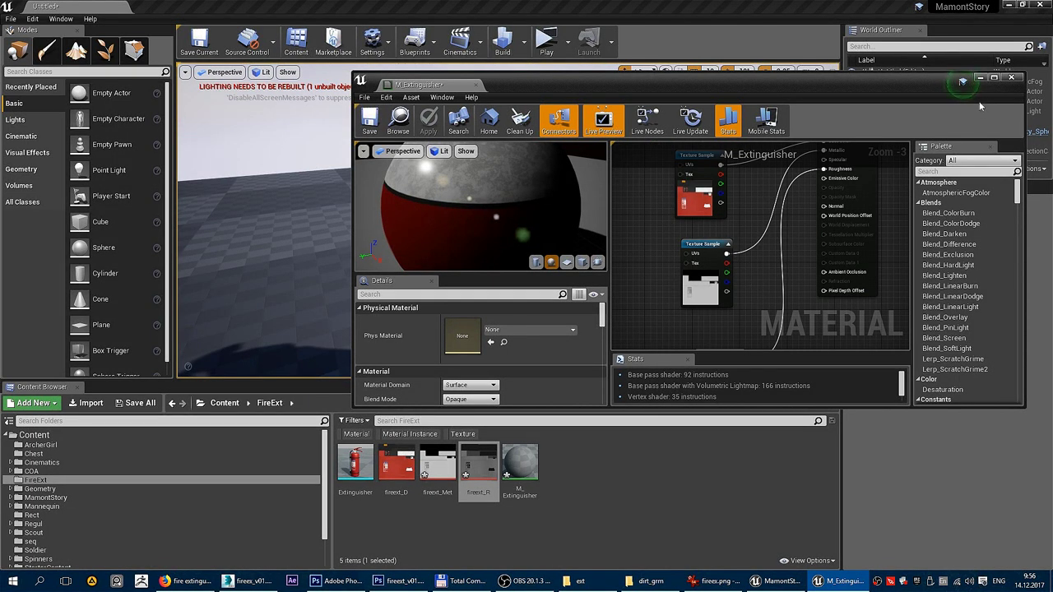
click(1011, 78)
scroll(623, 240, up, 2)
scroll(622, 240, up, 2)
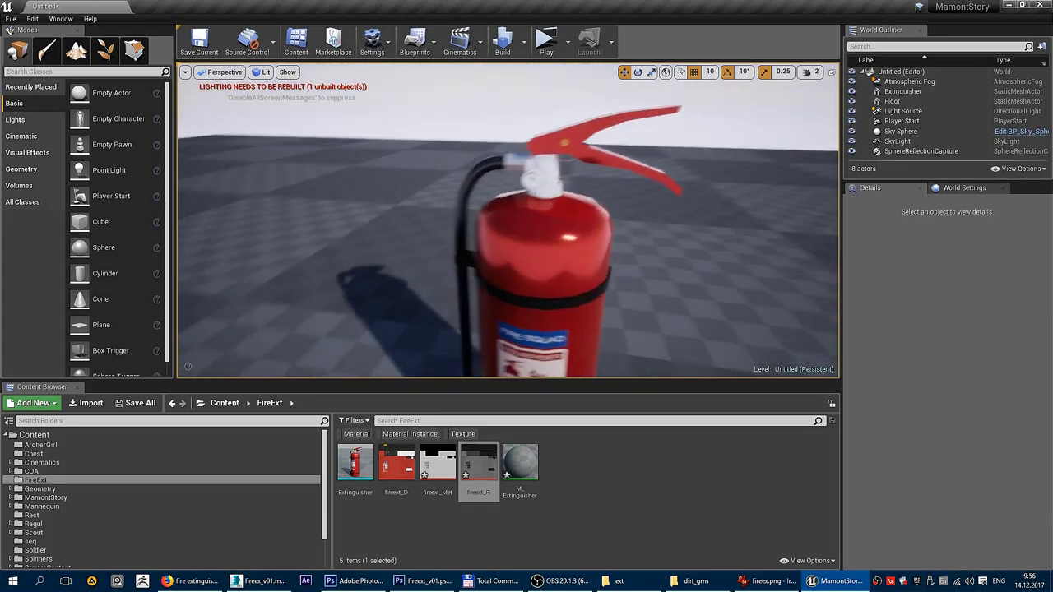
scroll(623, 239, up, 2)
scroll(623, 239, up, 1)
scroll(623, 240, up, 2)
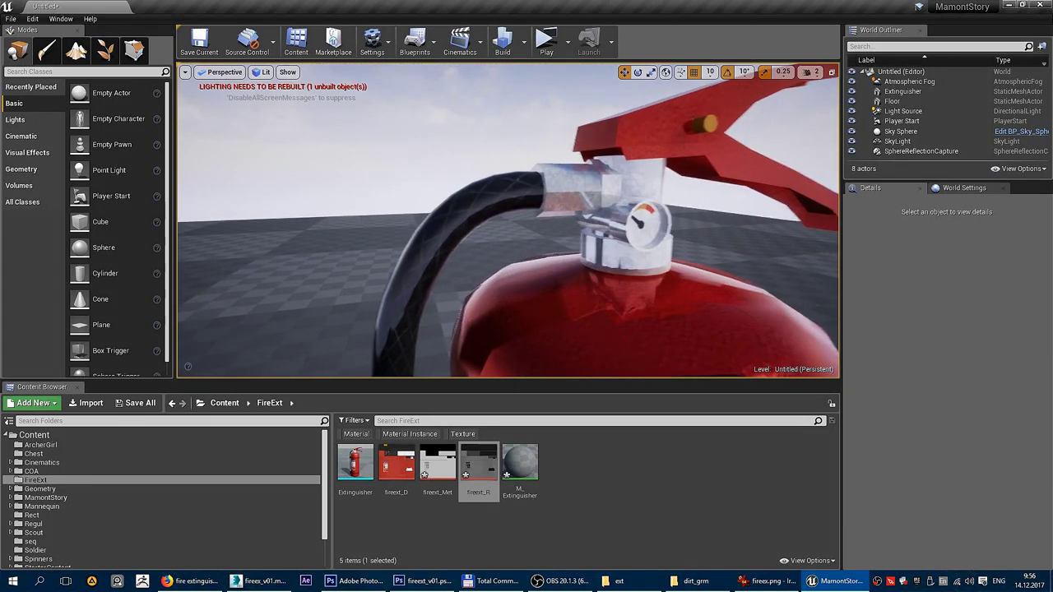
drag(508, 221, 313, 220)
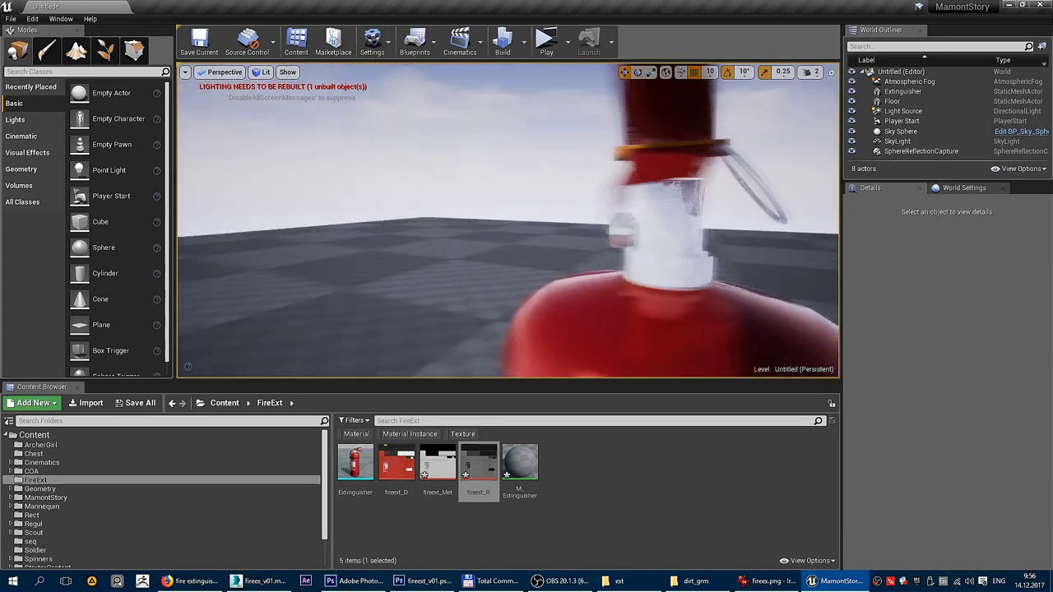
scroll(507, 221, down, 5)
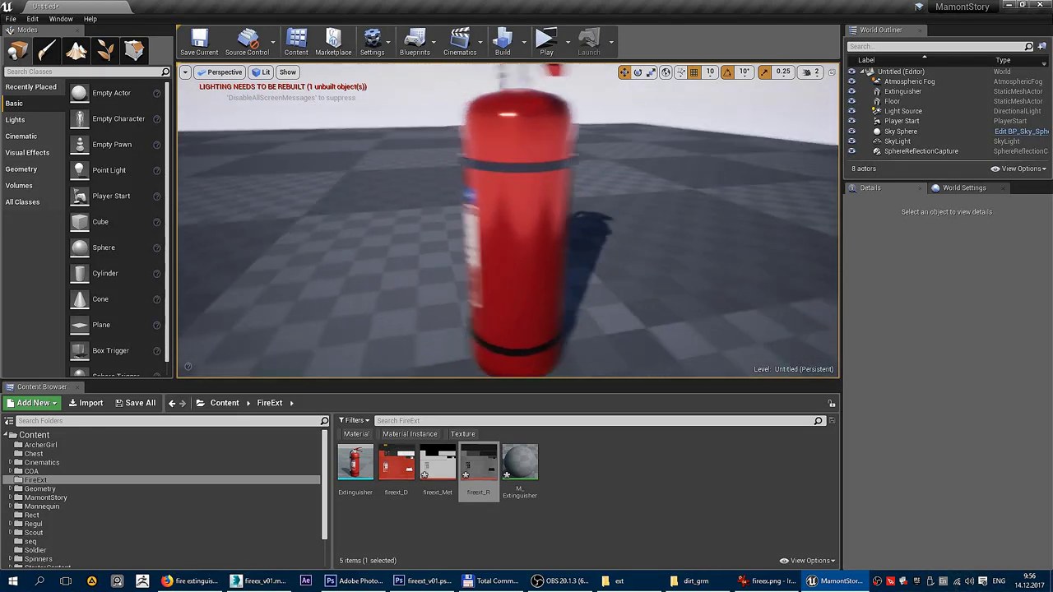
scroll(508, 220, up, 3)
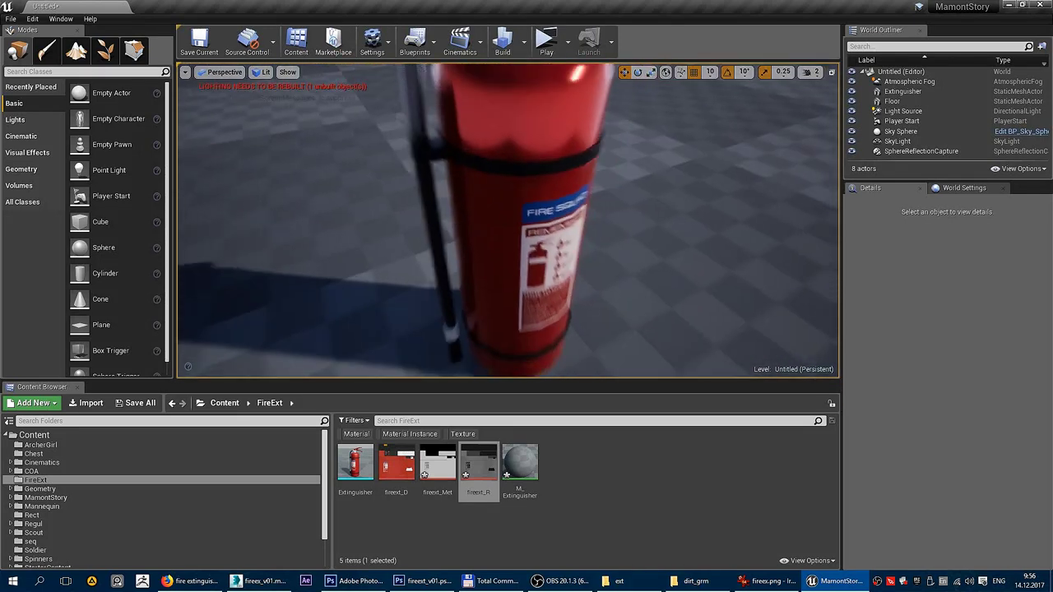
drag(508, 220, 507, 172)
scroll(507, 221, down, 3)
scroll(507, 220, up, 3)
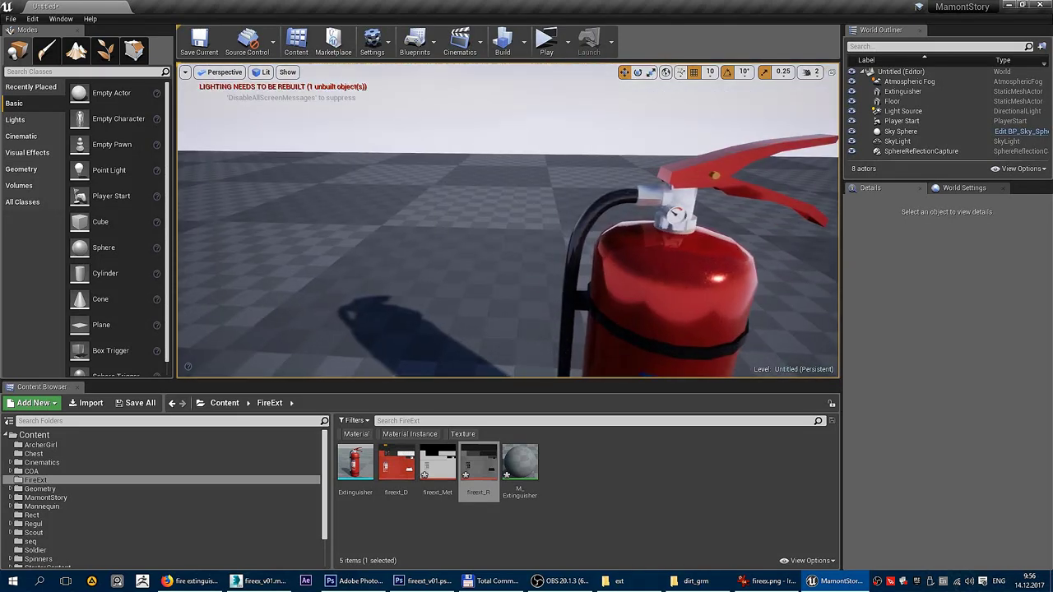
drag(508, 220, 460, 220)
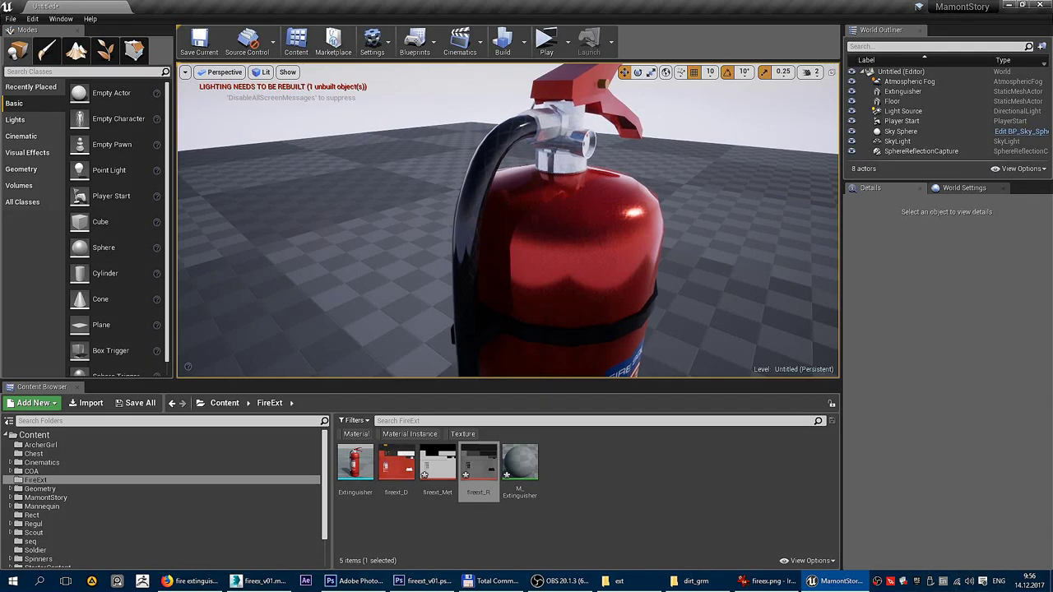
scroll(507, 220, up, 3)
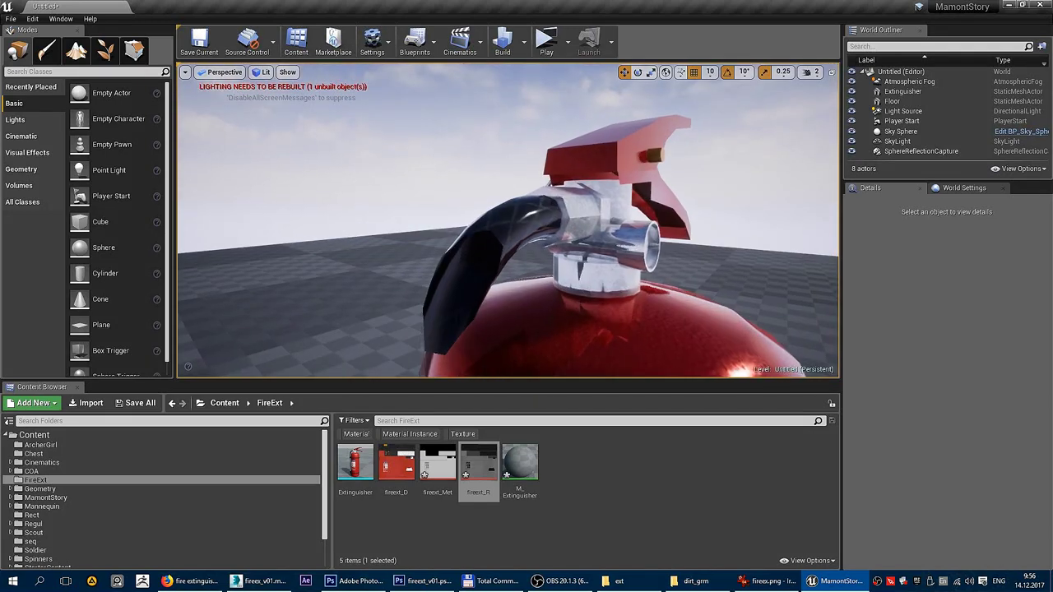
scroll(507, 221, down, 5)
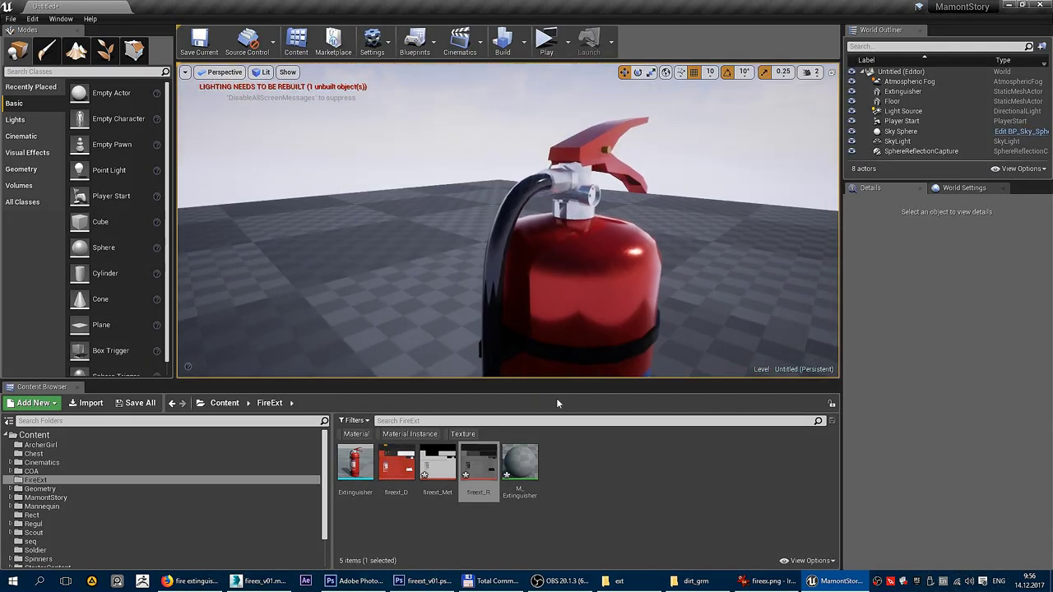
Step: Disable sRGB on the fireext_R texture and save it
double_click(478, 465)
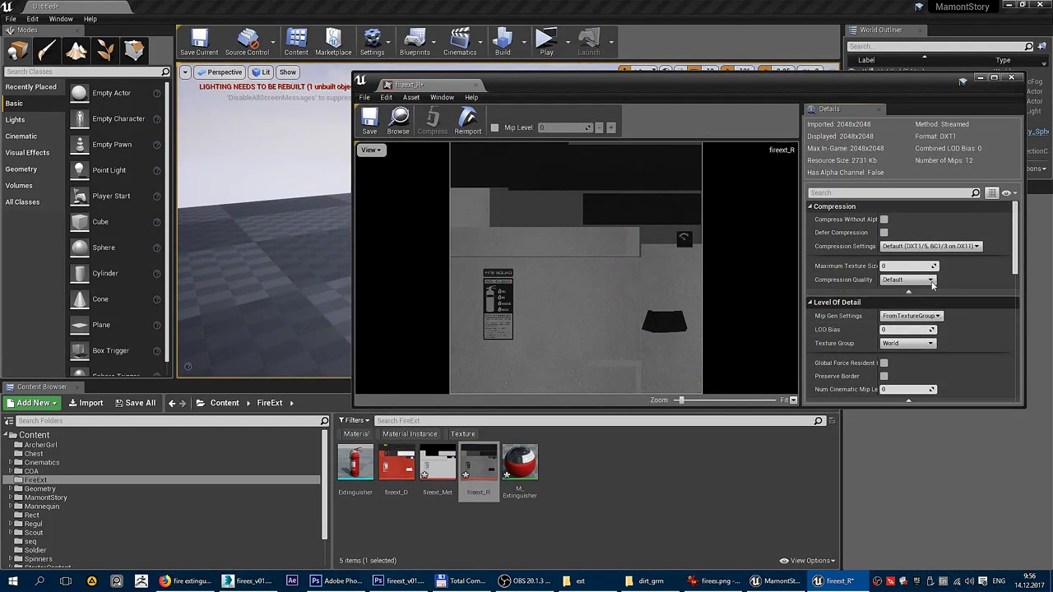
click(994, 78)
scroll(801, 399, down, 2)
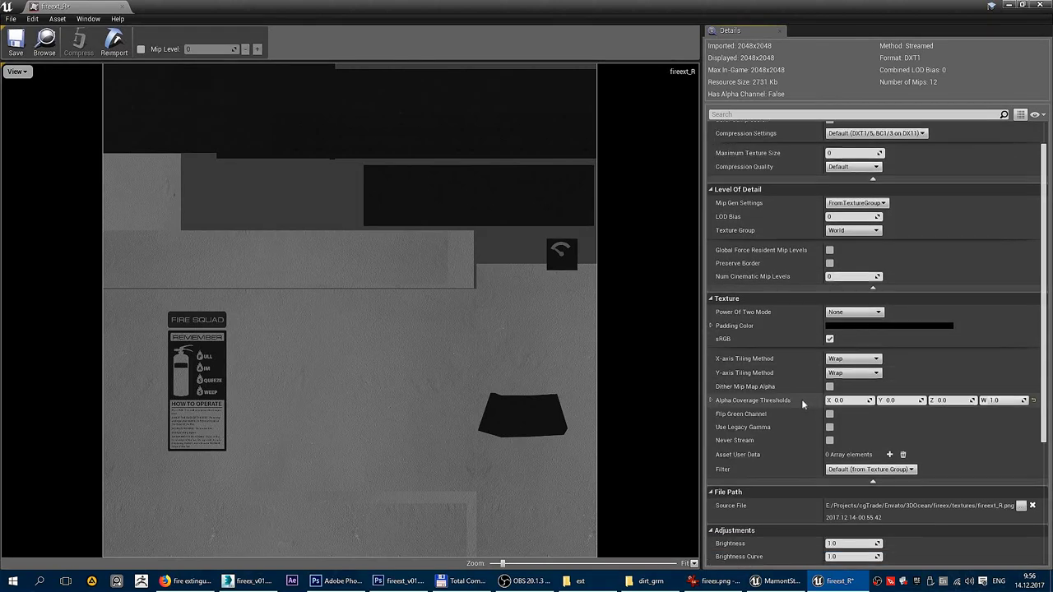
click(829, 338)
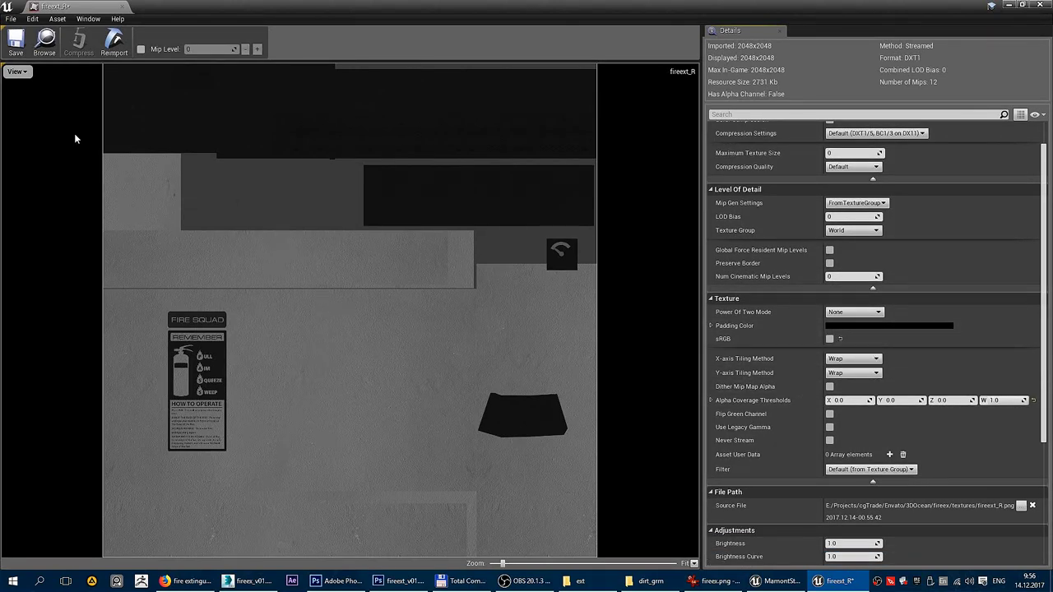
click(15, 41)
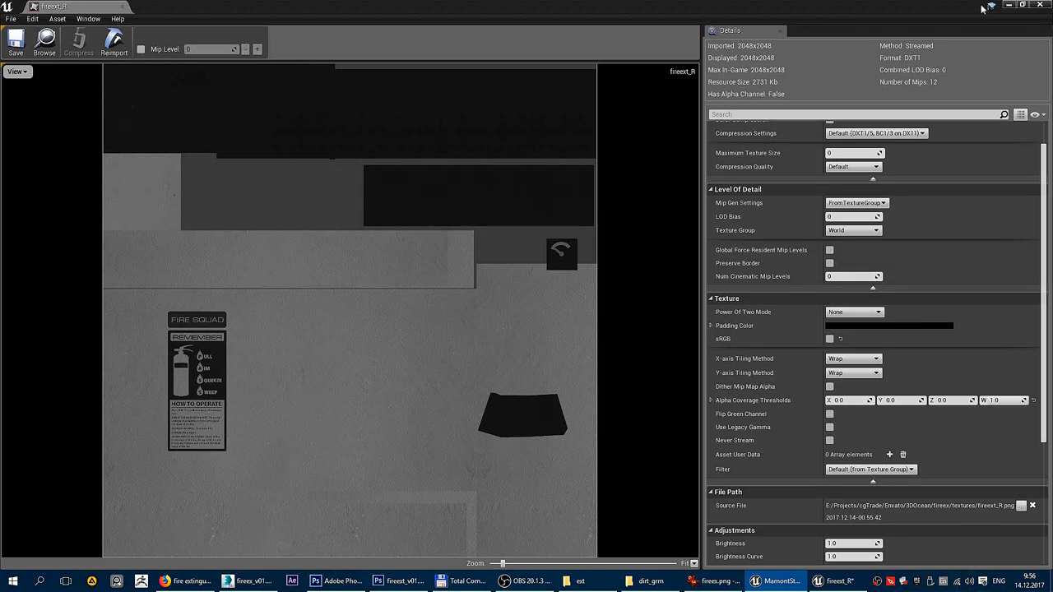
click(1009, 6)
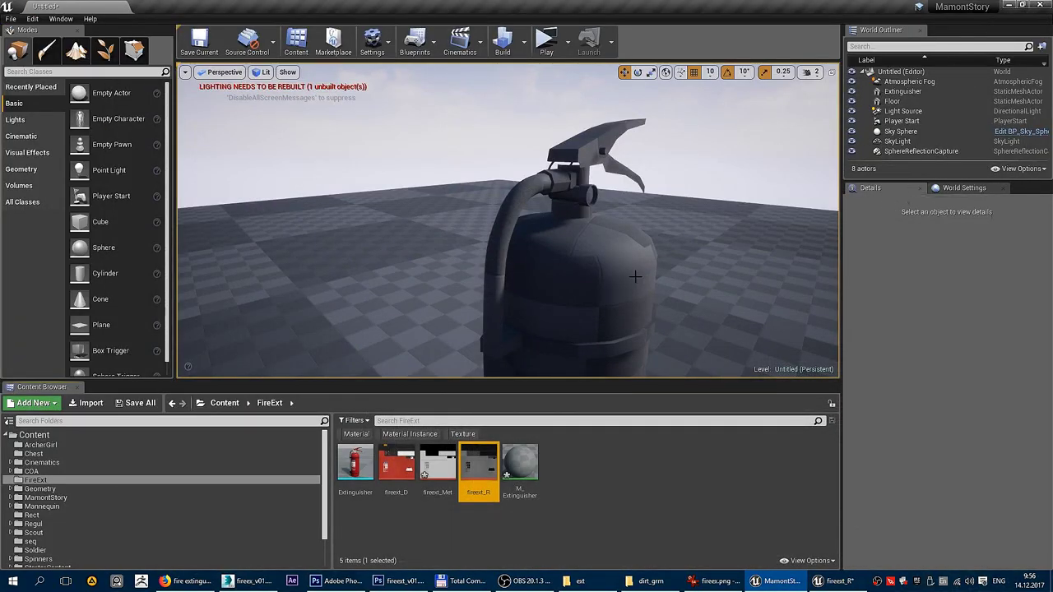
Step: Open fireext_R from M_Extinguisher's erroring Texture Sample, re-enable sRGB and save
double_click(521, 467)
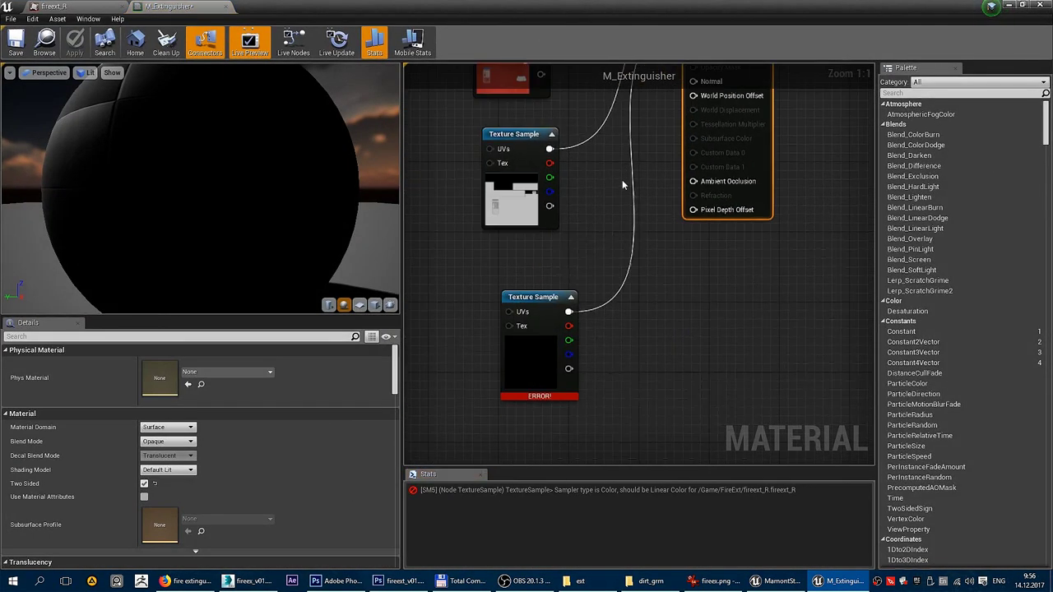
click(538, 378)
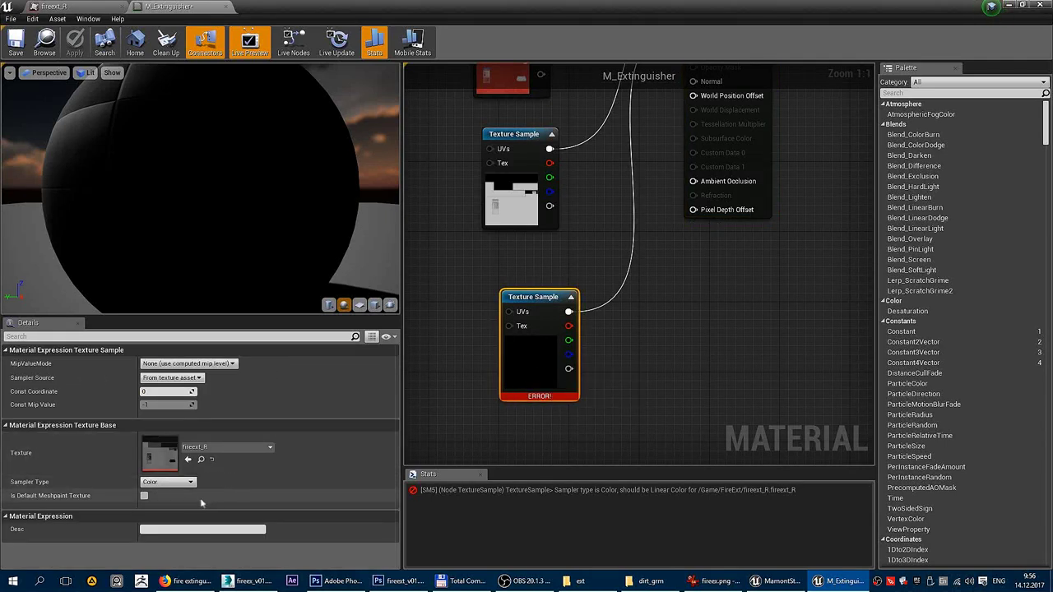
double_click(522, 348)
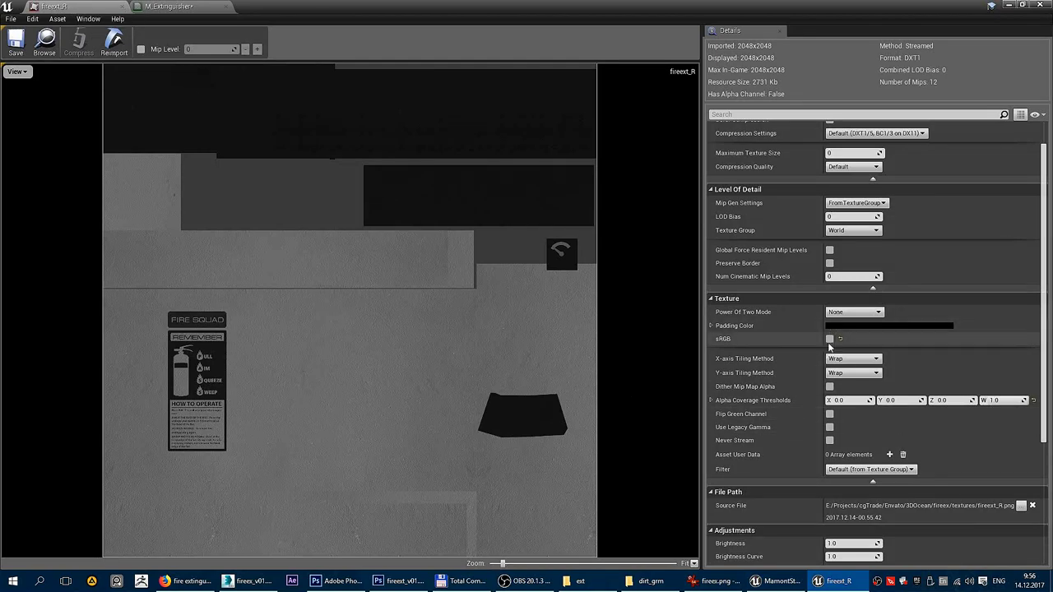
click(829, 339)
click(16, 41)
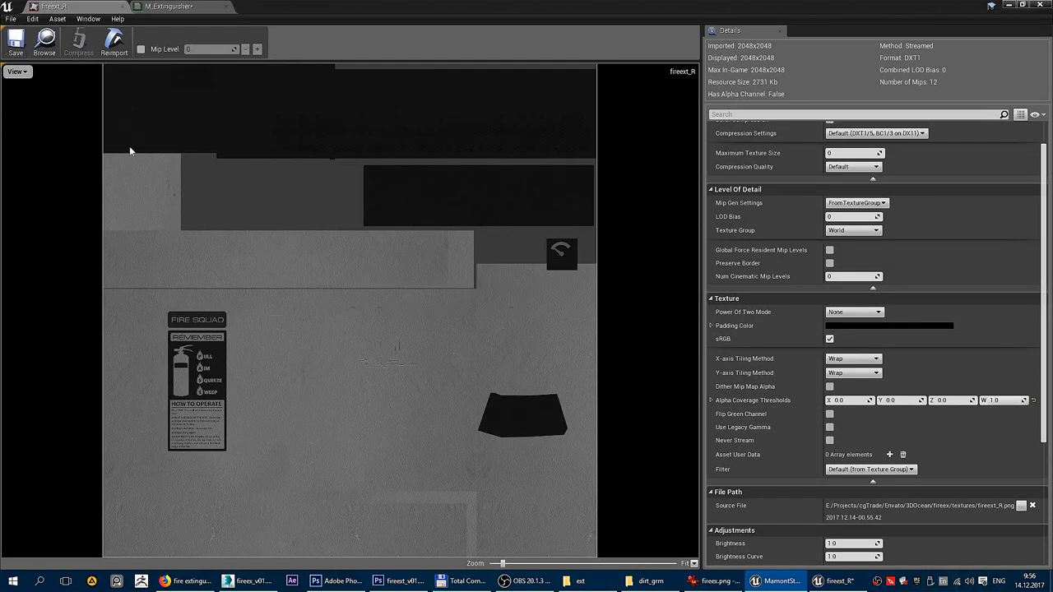
click(1039, 7)
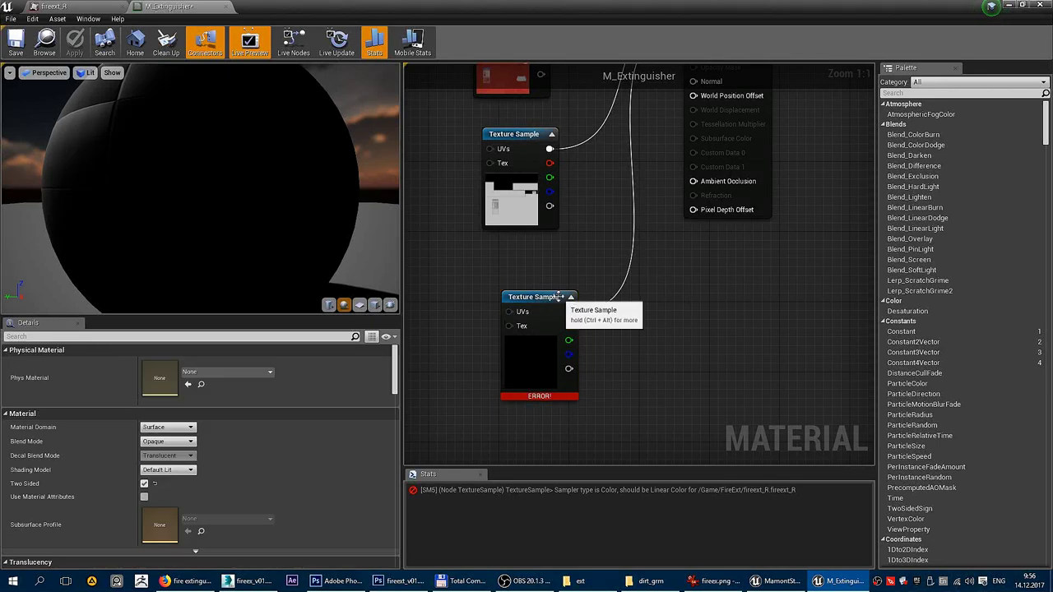
Step: Clear the erroring Texture Sample's texture, delete the node, and shrink the editor window
drag(559, 297, 546, 292)
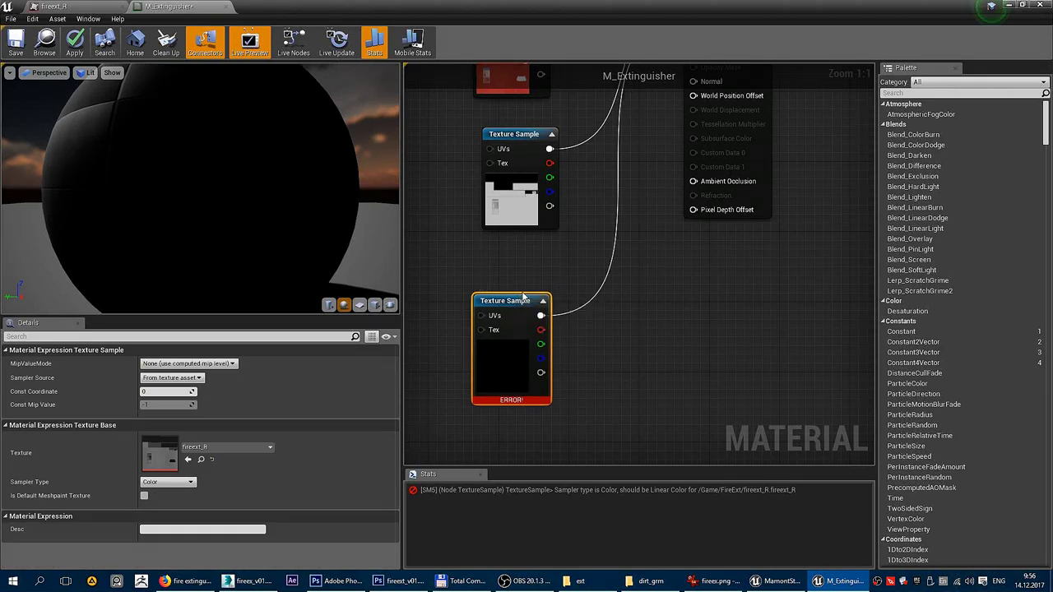
click(212, 459)
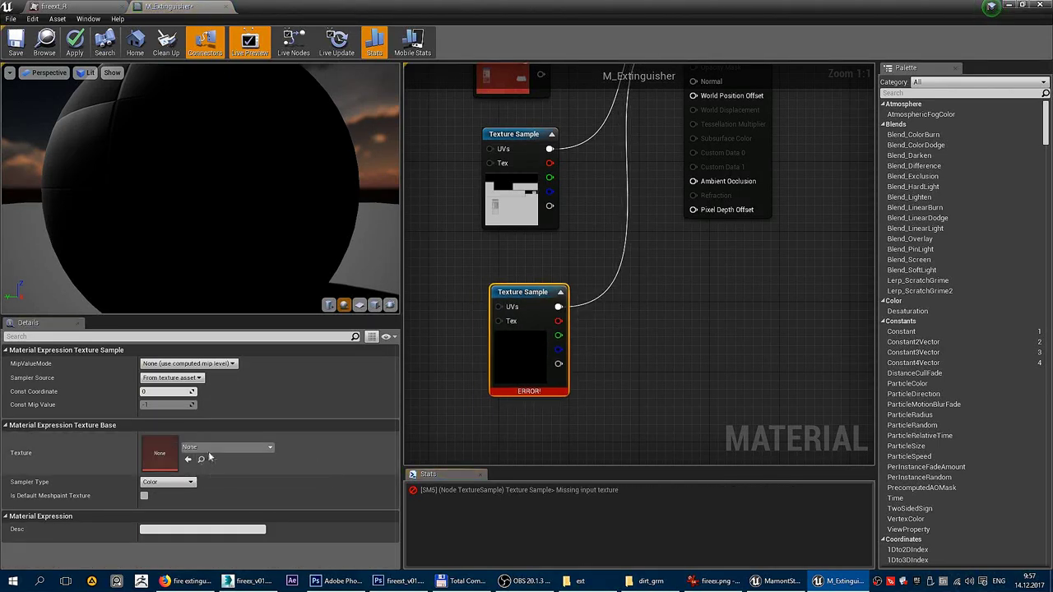
click(216, 448)
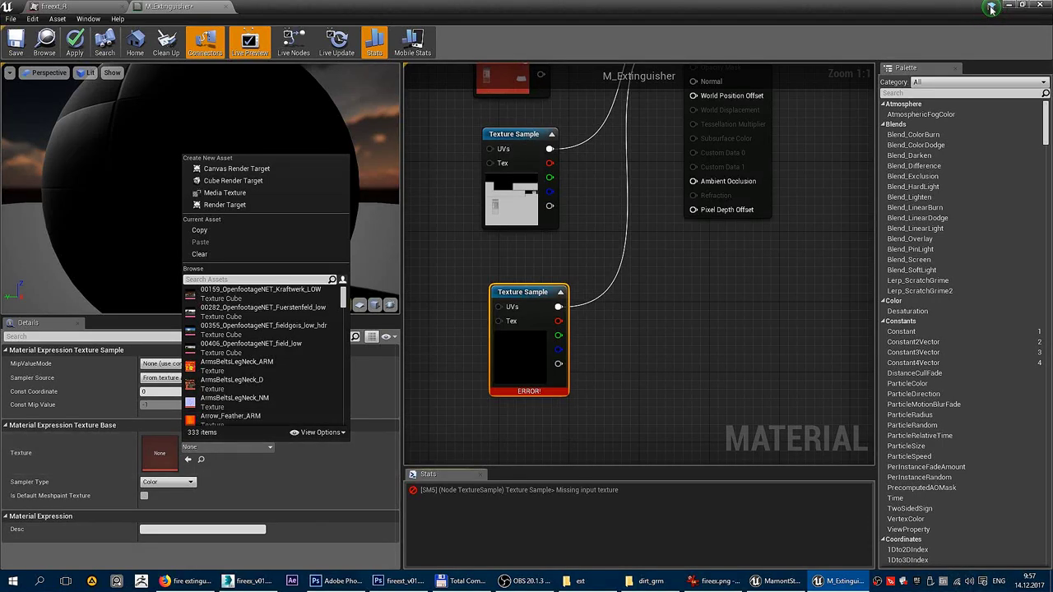
click(639, 381)
key(Delete)
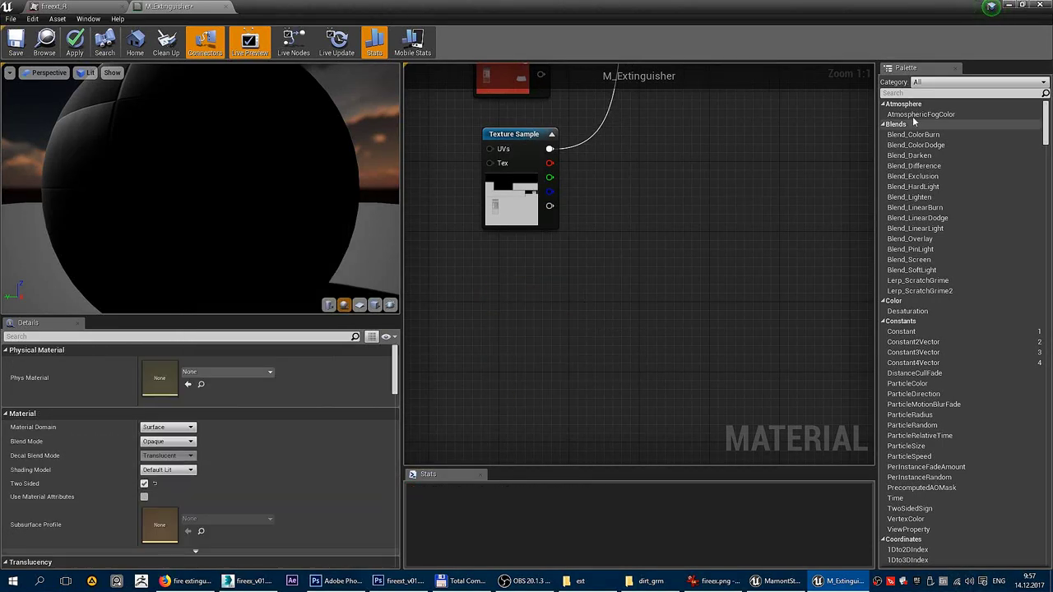
click(1021, 5)
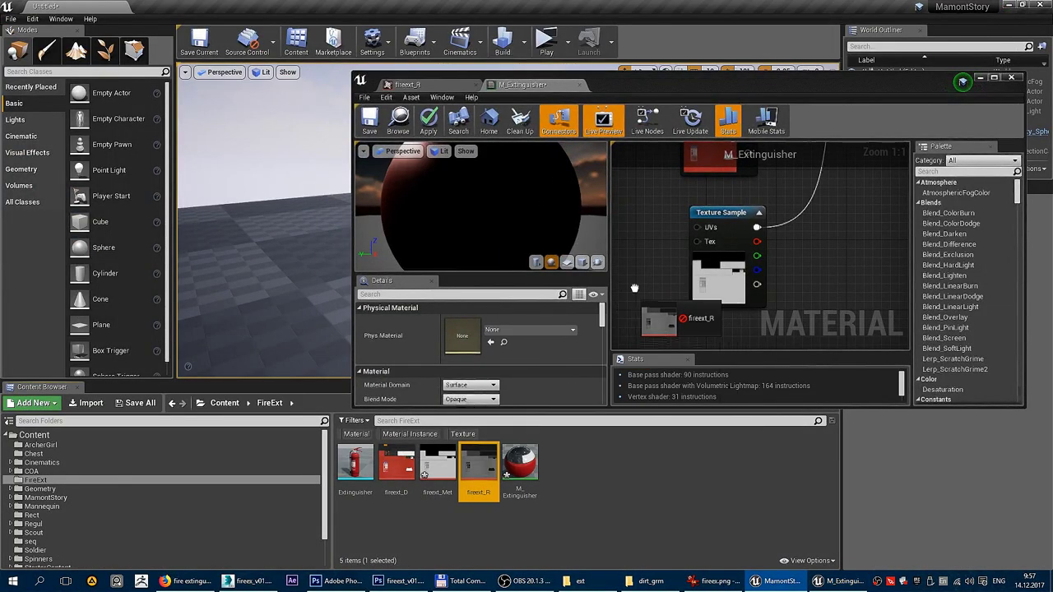
Step: Add a fresh fireext_R sample wired to Roughness, tidy the nodes, and close the editor
drag(479, 468, 641, 304)
scroll(714, 280, down, 3)
drag(714, 279, 655, 261)
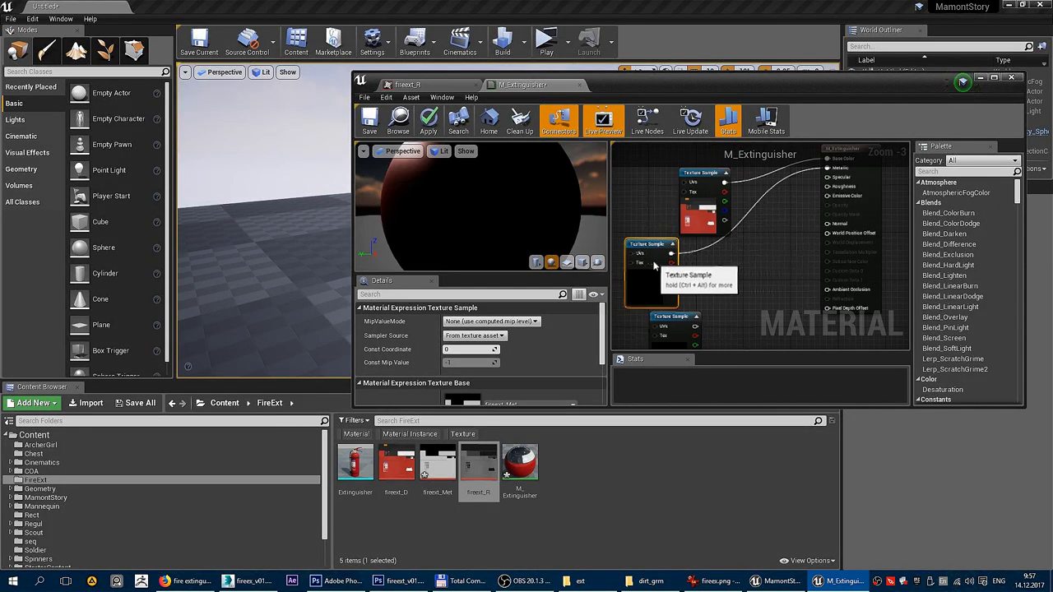
drag(695, 326, 828, 188)
click(740, 277)
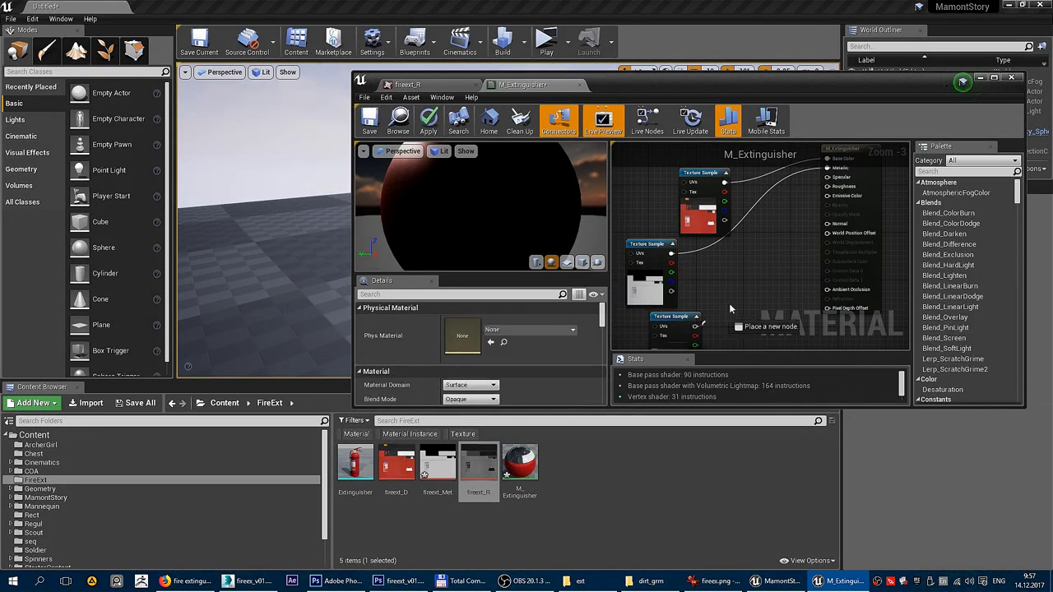
drag(761, 313, 757, 237)
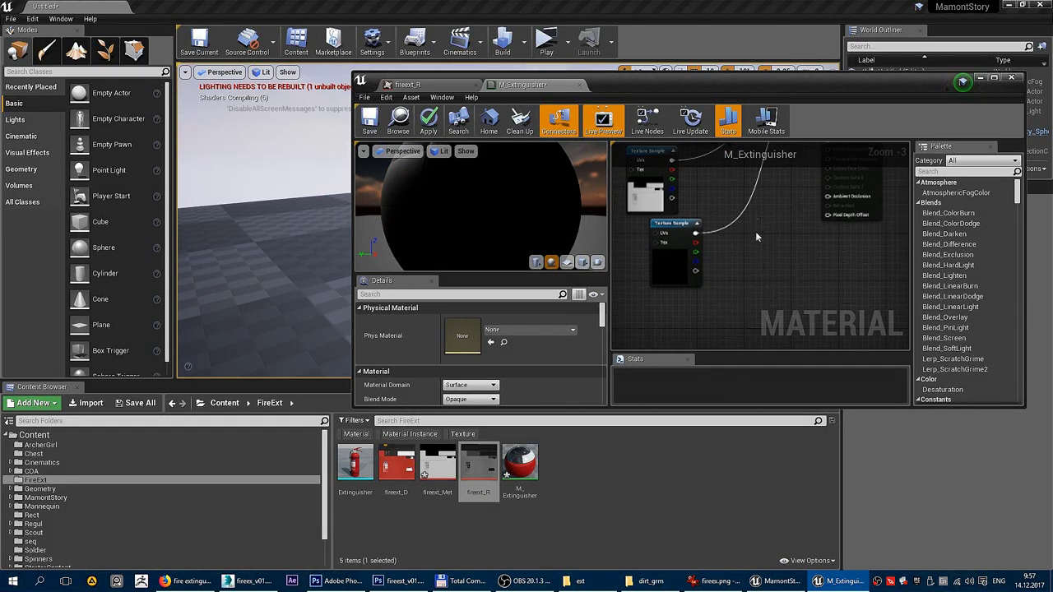
drag(677, 264, 696, 315)
drag(648, 197, 688, 232)
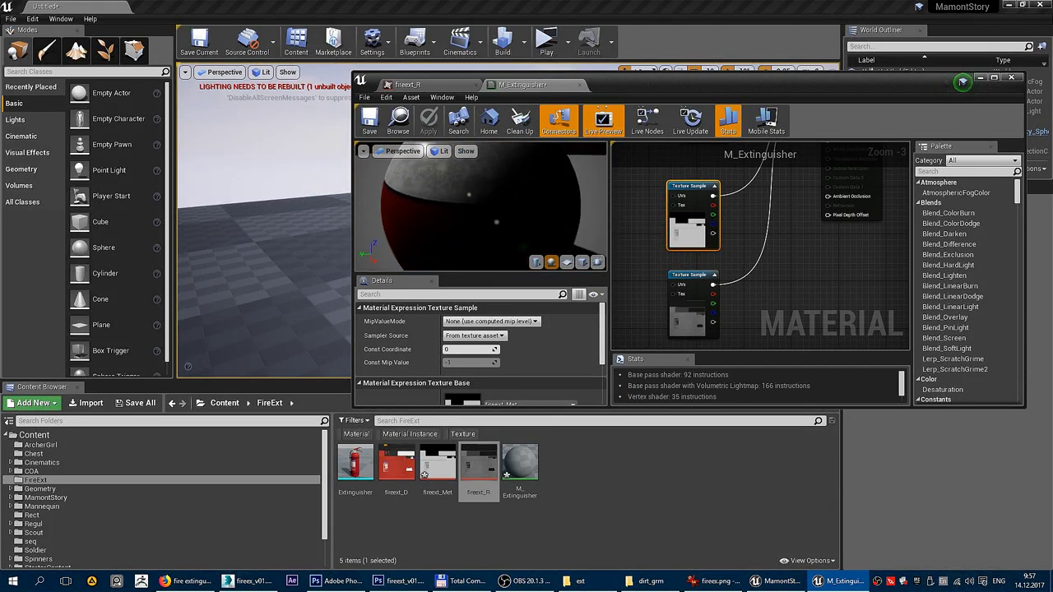
click(1019, 77)
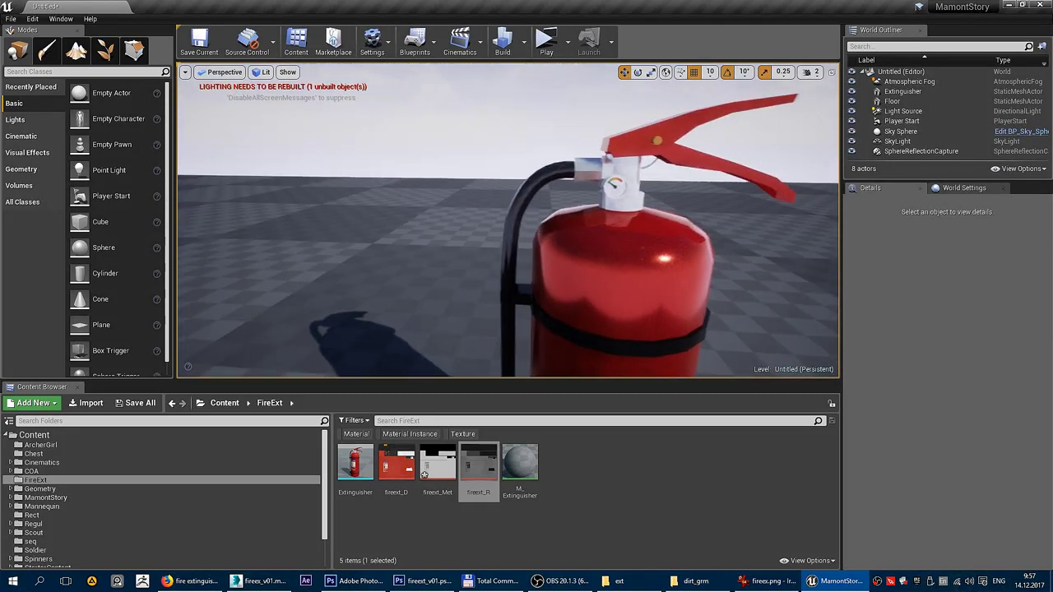
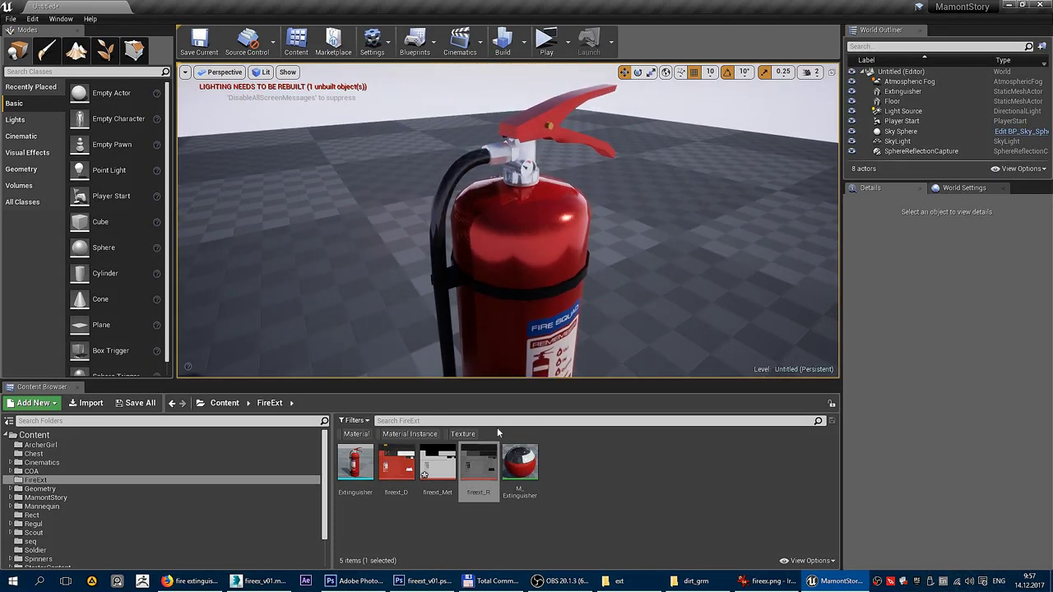
Step: Switch from Unreal Editor to Photoshop, bringing fireext_v01.psd to the front
click(428, 582)
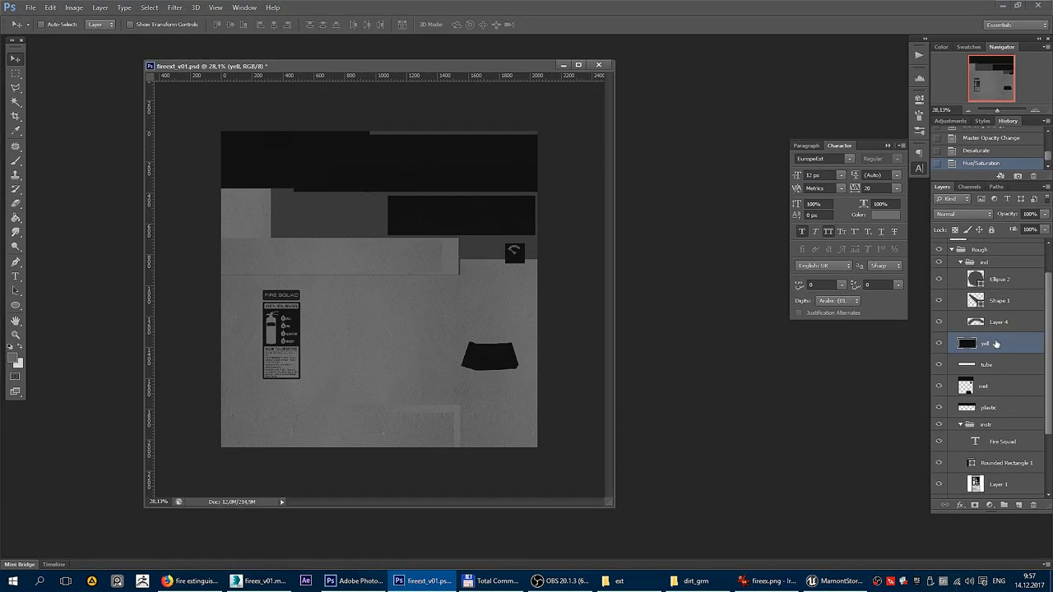
Step: Select the baseRedColor layer and toggle its visibility to compare the look
scroll(997, 344, up, 1)
scroll(998, 340, up, 1)
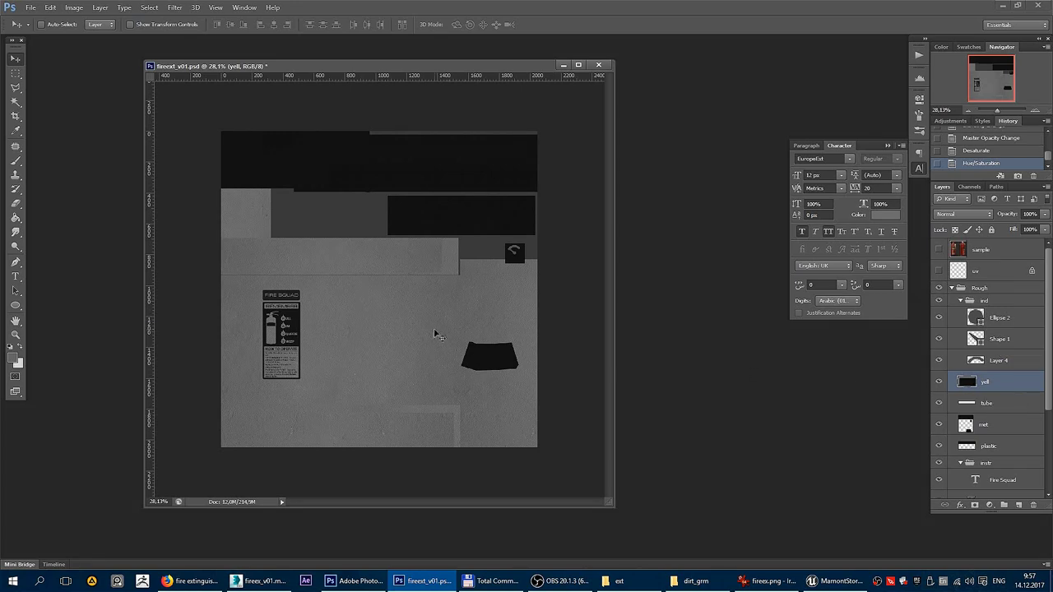
key(alt+comma)
click(939, 489)
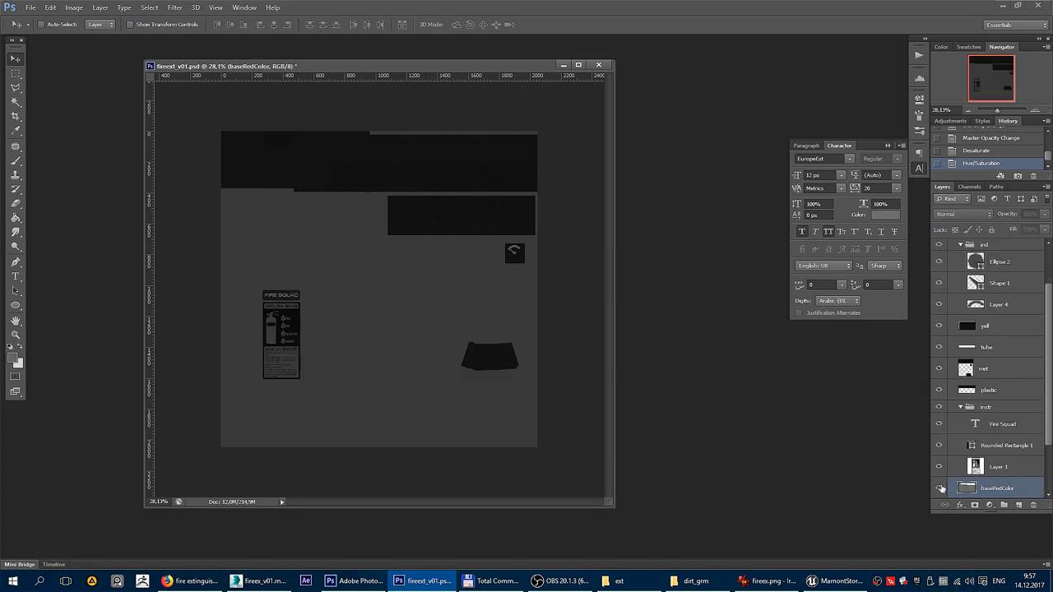
click(939, 488)
Step: Check the foreground colour, then brighten baseRedColor with Hue/Saturation Lightness +27
key(b)
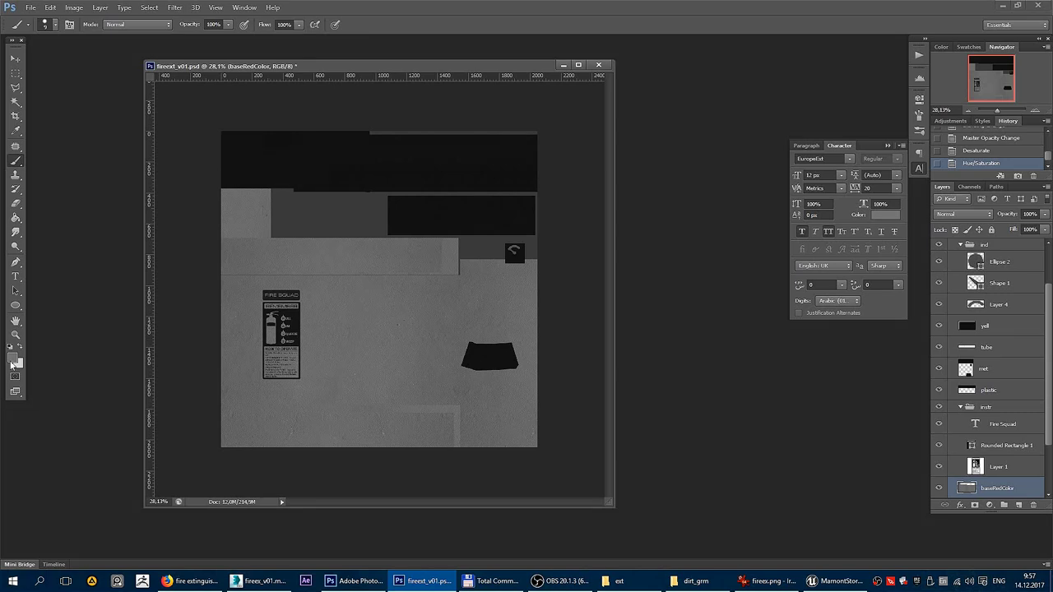
click(13, 359)
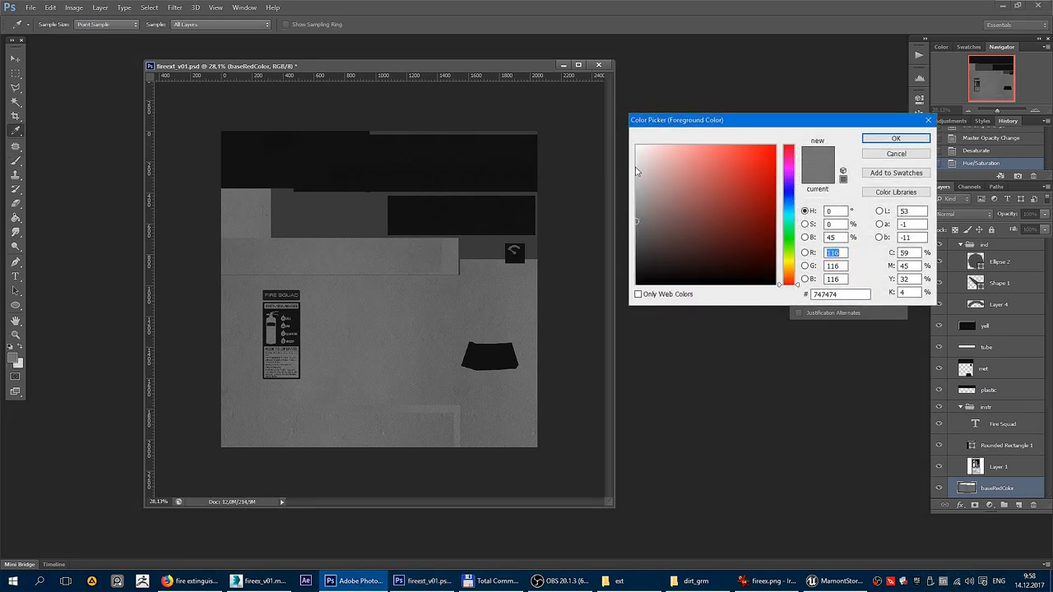
click(913, 155)
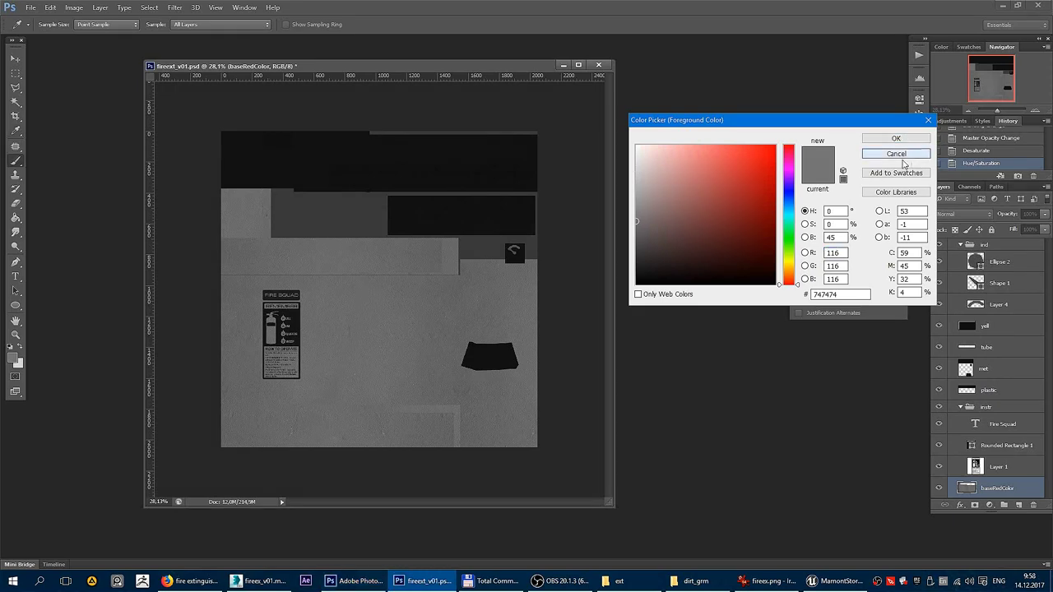
key(v)
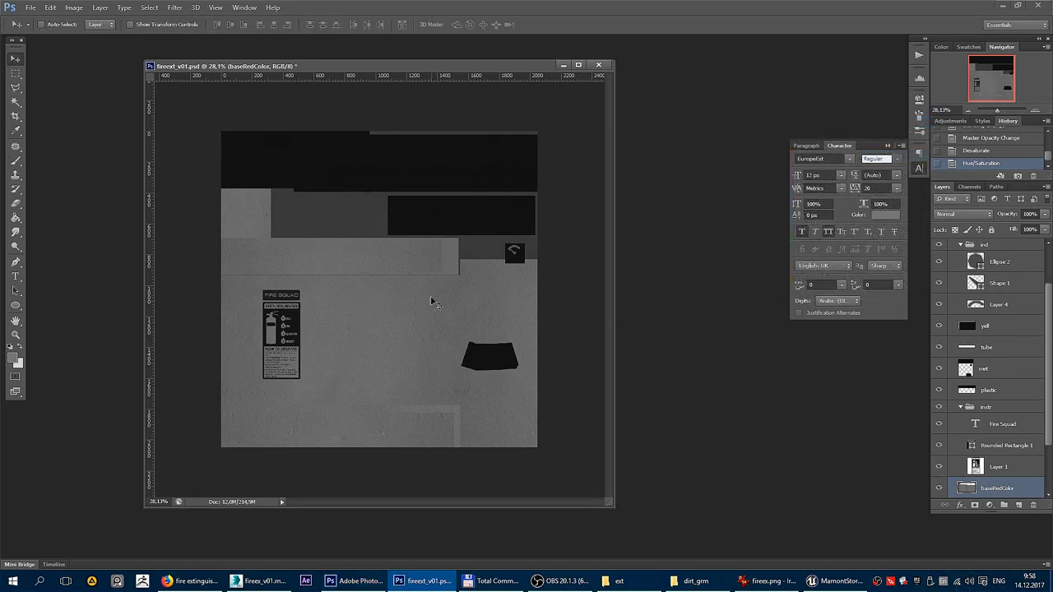
key(ctrl+u)
click(773, 202)
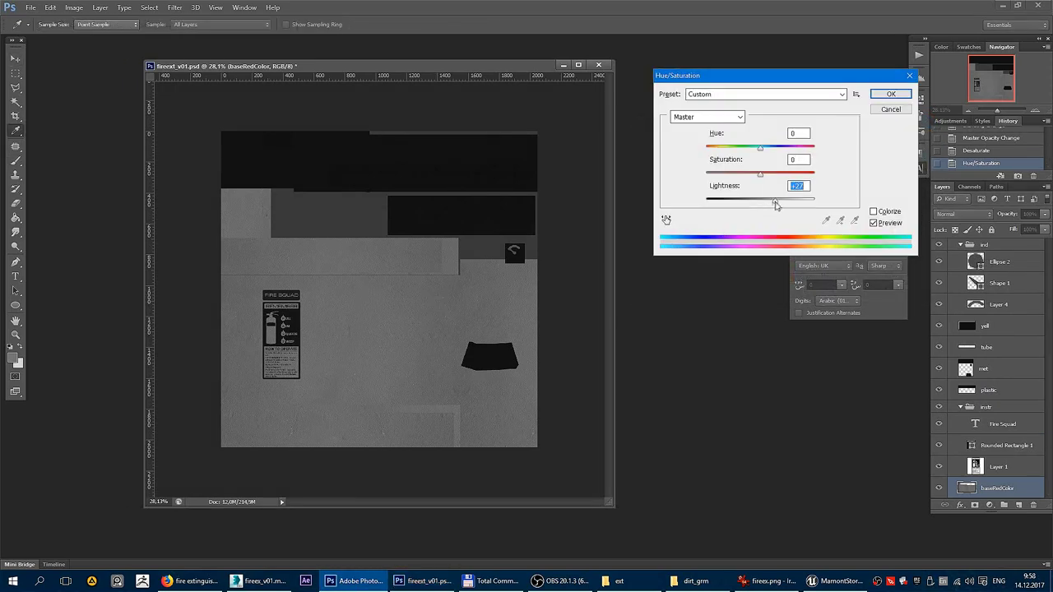
key(Return)
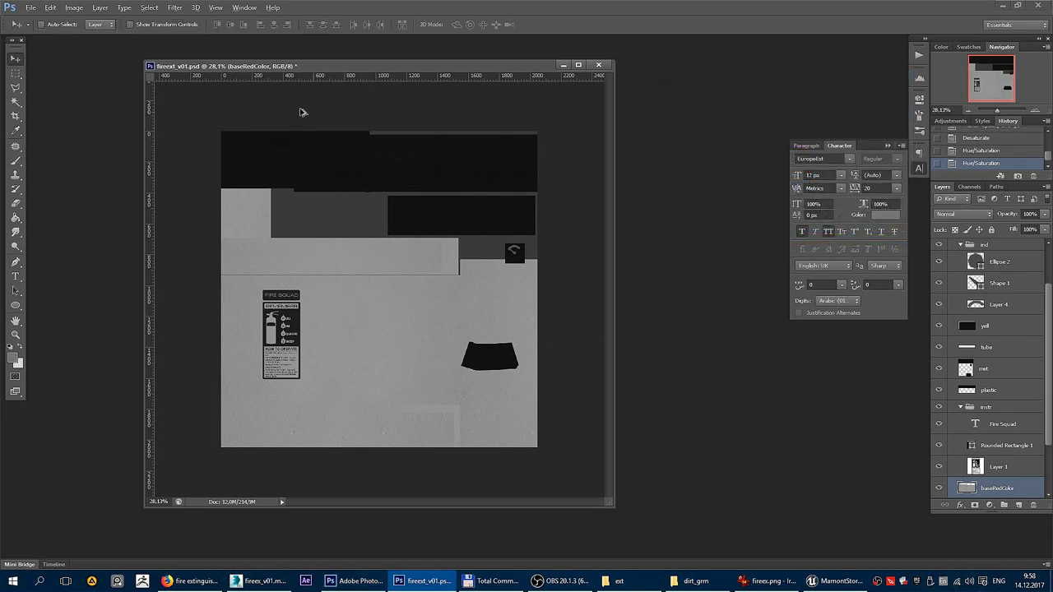
Step: Lighten the plastic layer with Hue/Saturation Lightness of about +29
scroll(301, 112, up, 3)
drag(329, 165, 367, 407)
ctrl+click(313, 159)
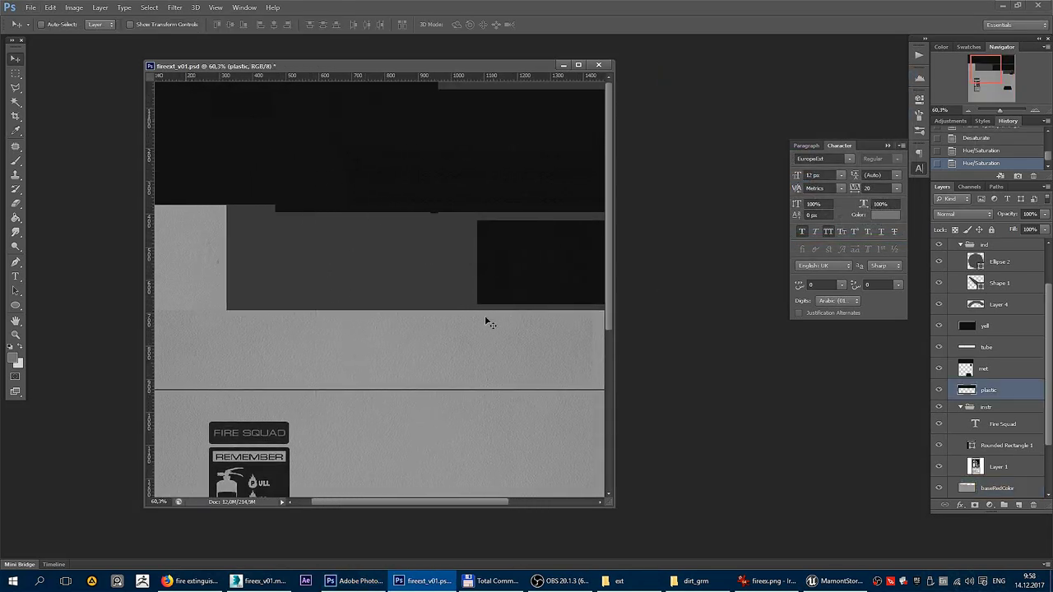
scroll(486, 320, down, 1)
key(i)
key(ctrl+u)
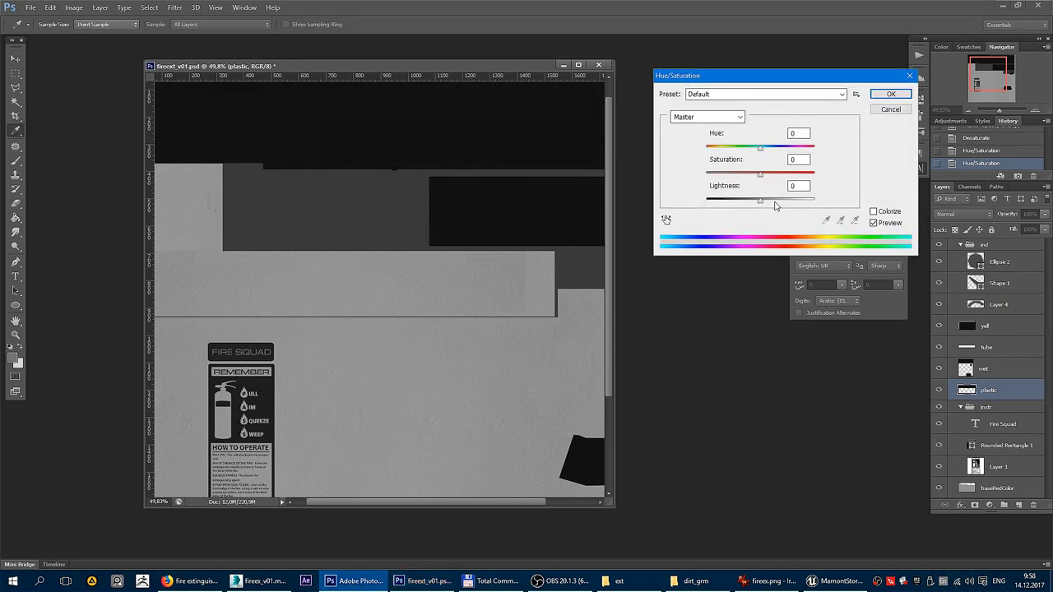
click(774, 203)
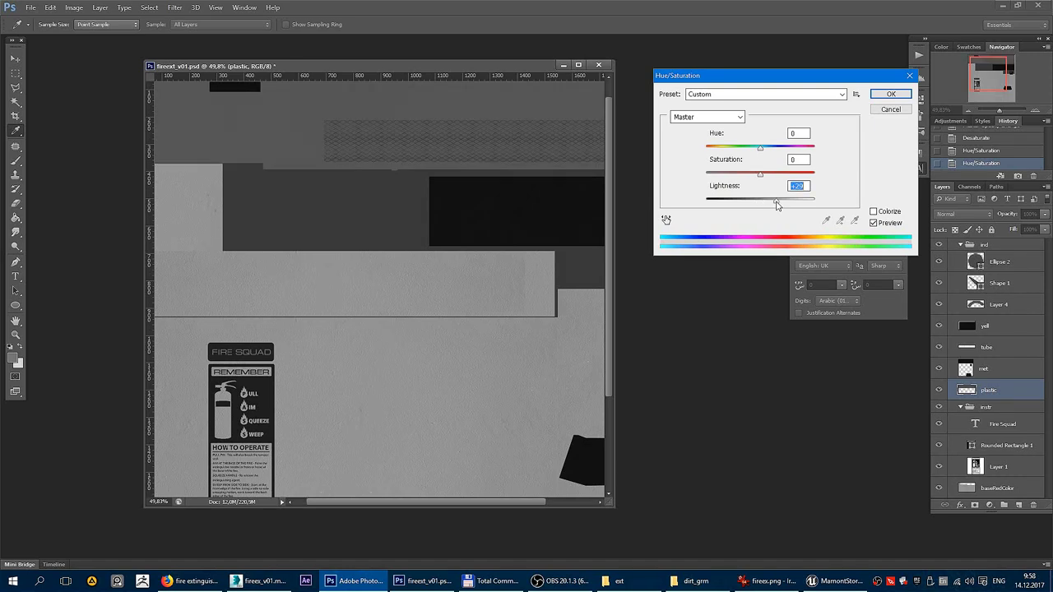
click(890, 94)
key(v)
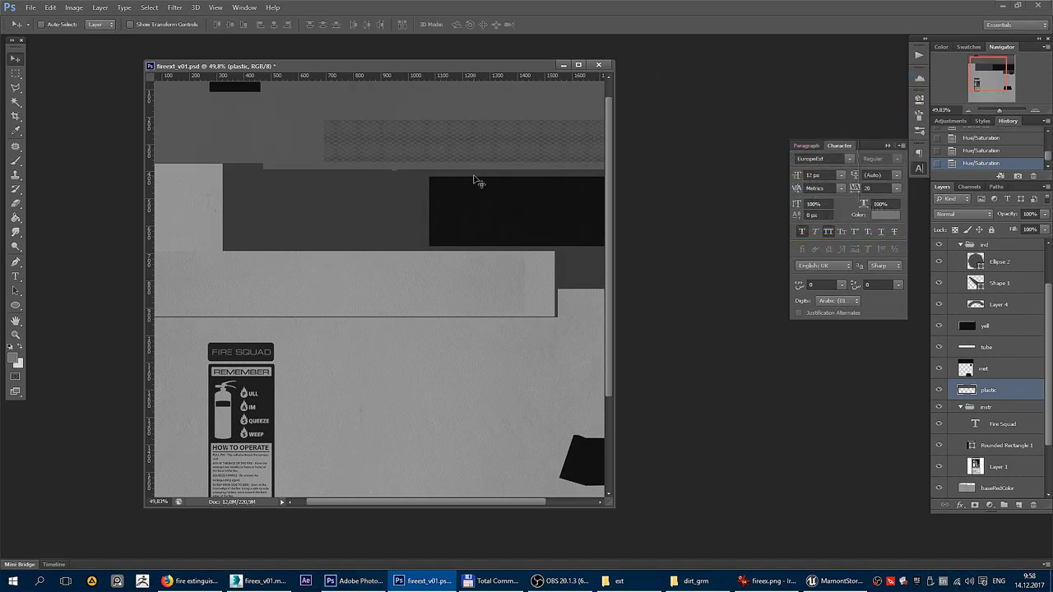
Step: Lighten the met layer with Hue/Saturation Lightness +15
drag(530, 206, 306, 217)
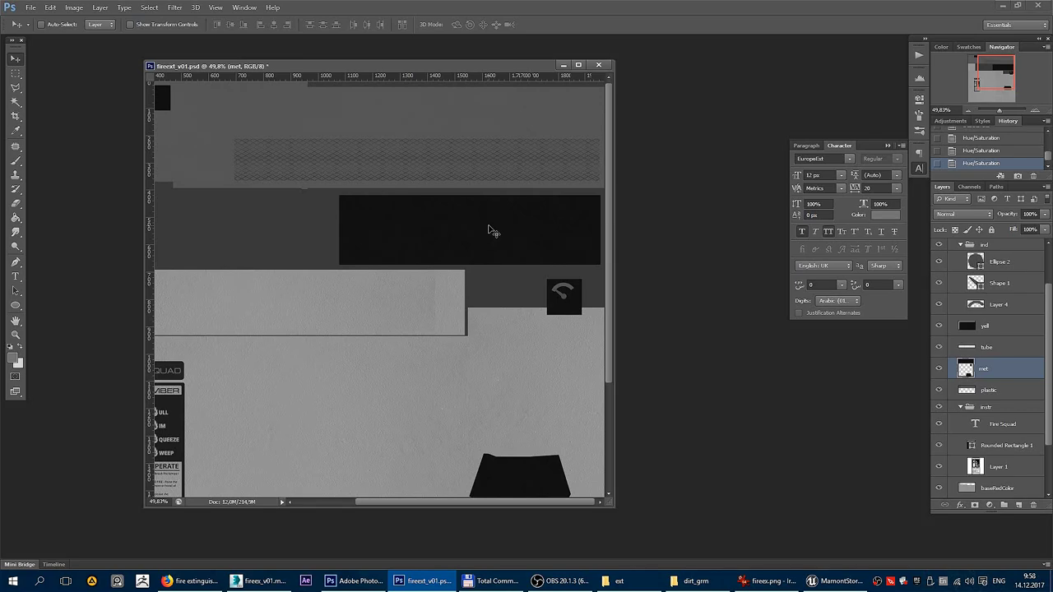
key(ctrl+u)
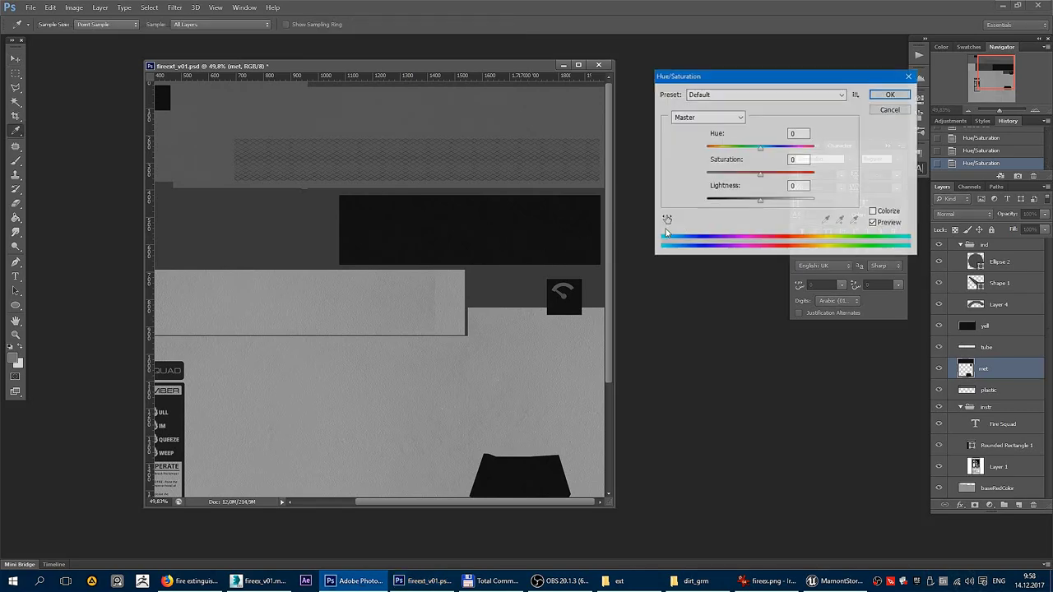
drag(760, 202, 770, 204)
key(Return)
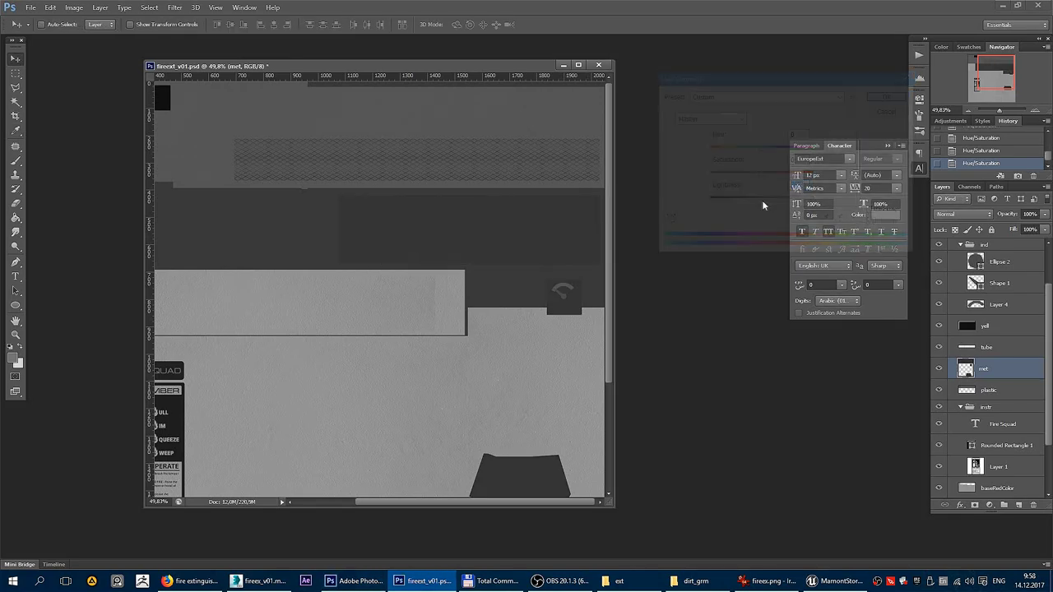
key(v)
scroll(289, 229, down, 2)
Step: Lower the opacity of Layer 1, the instruction sign, to 40%
ctrl+click(257, 111)
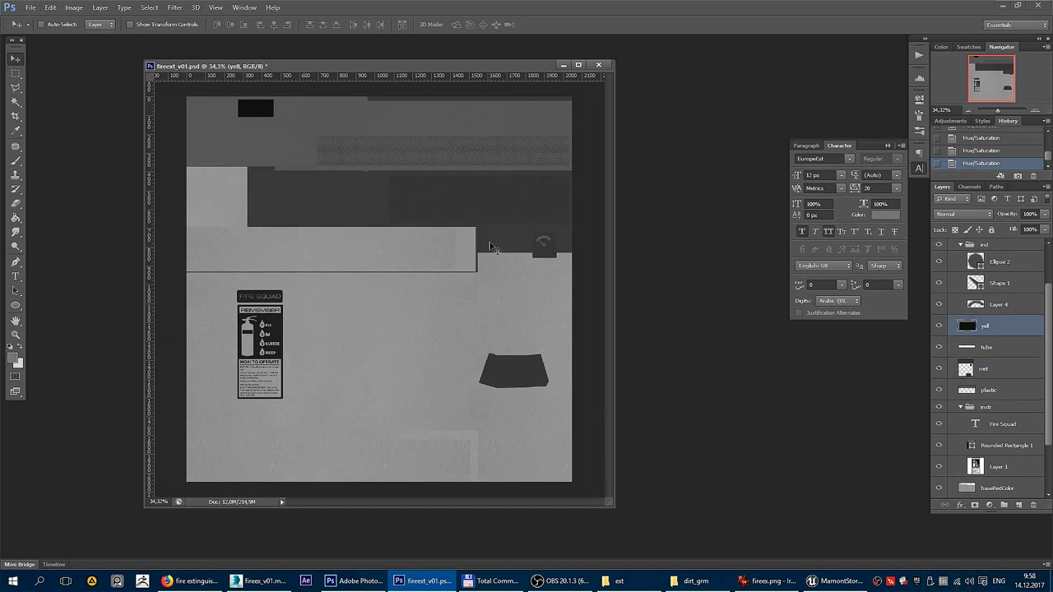
scroll(270, 352, up, 3)
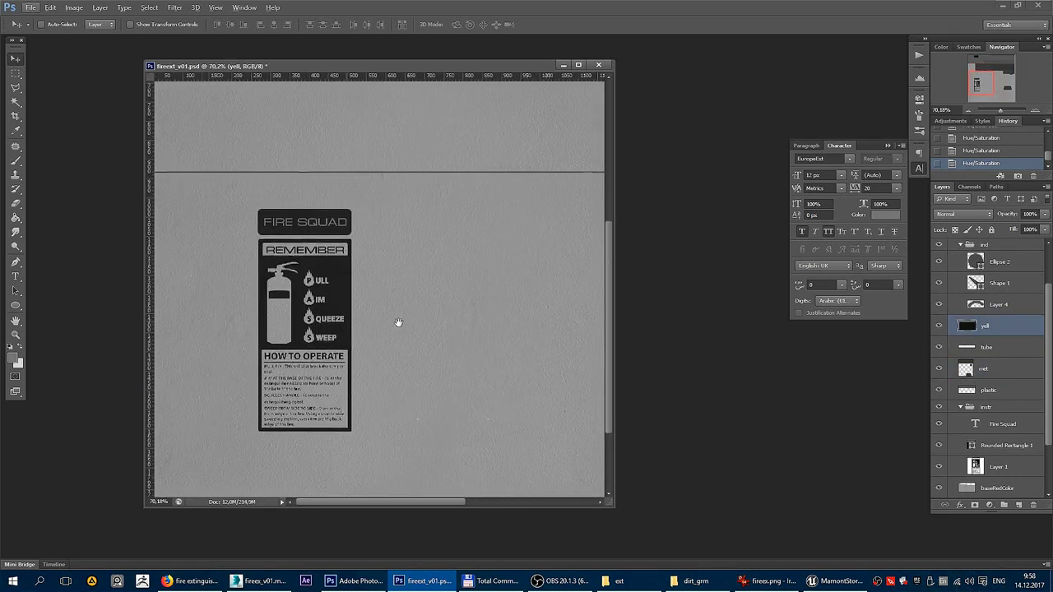
ctrl+click(340, 283)
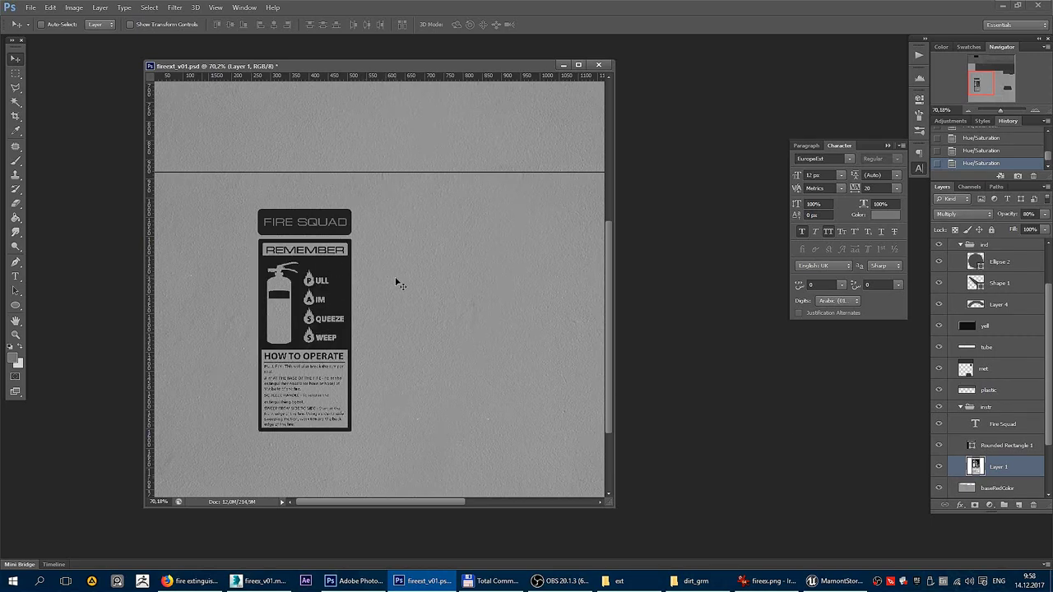
key(0)
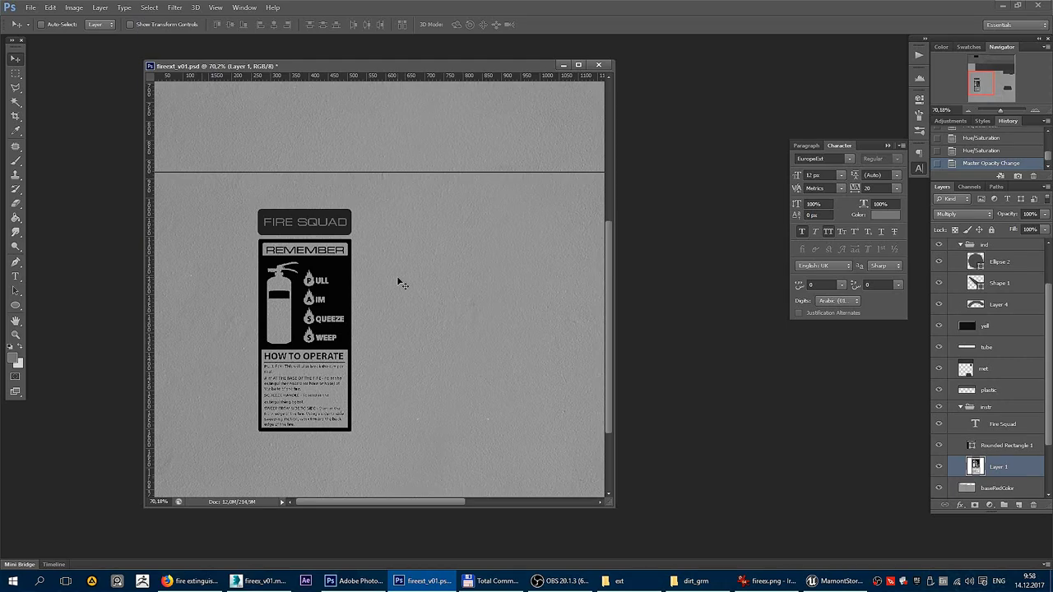
key(4)
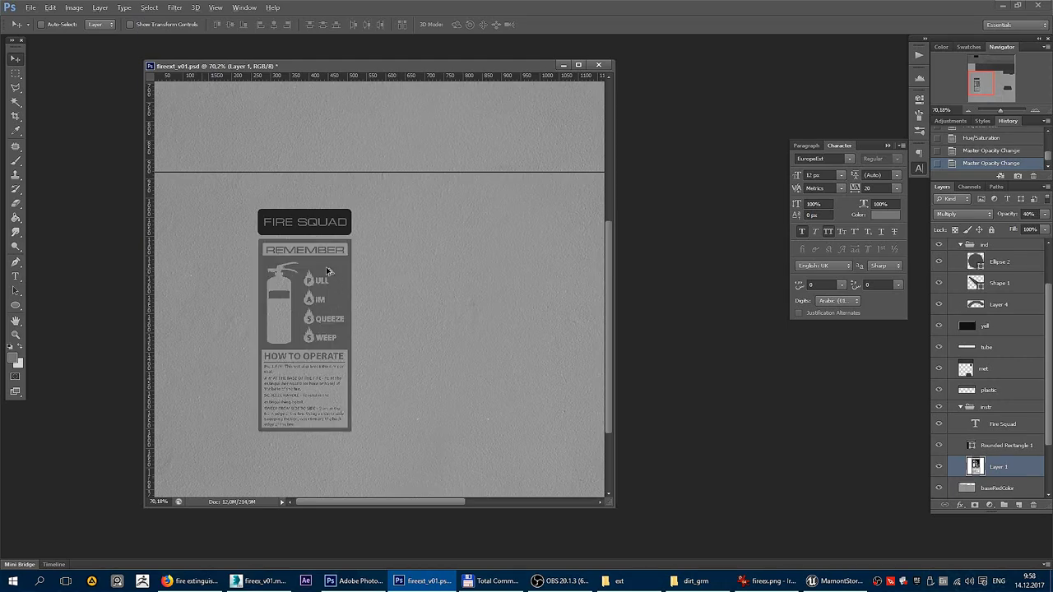
Step: Give the FIRE SQUAD box a lighter fill and the Fire Squad text a new colour
scroll(326, 269, up, 3)
double_click(971, 446)
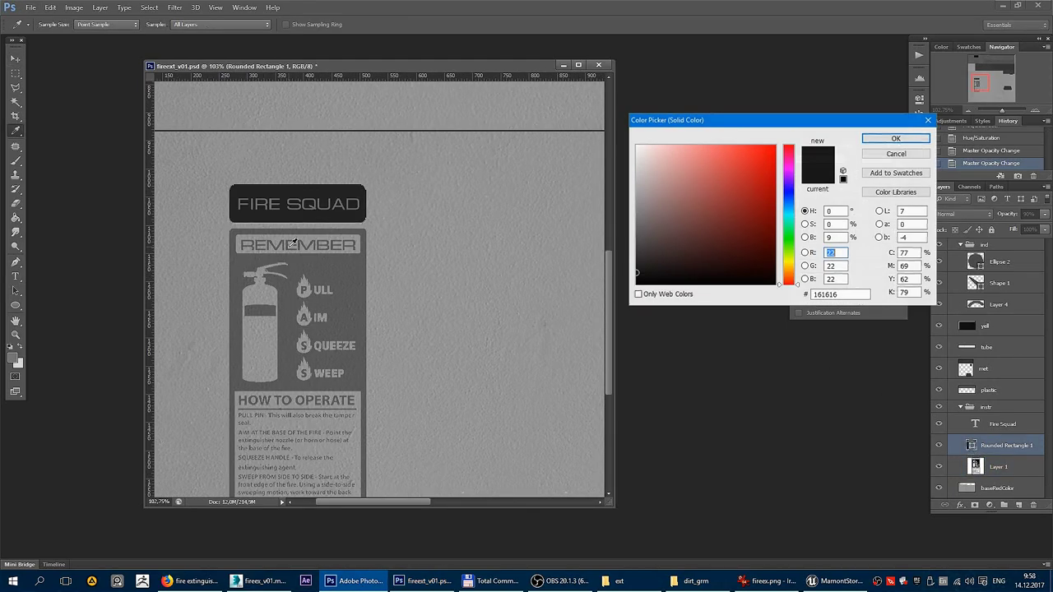
key(Return)
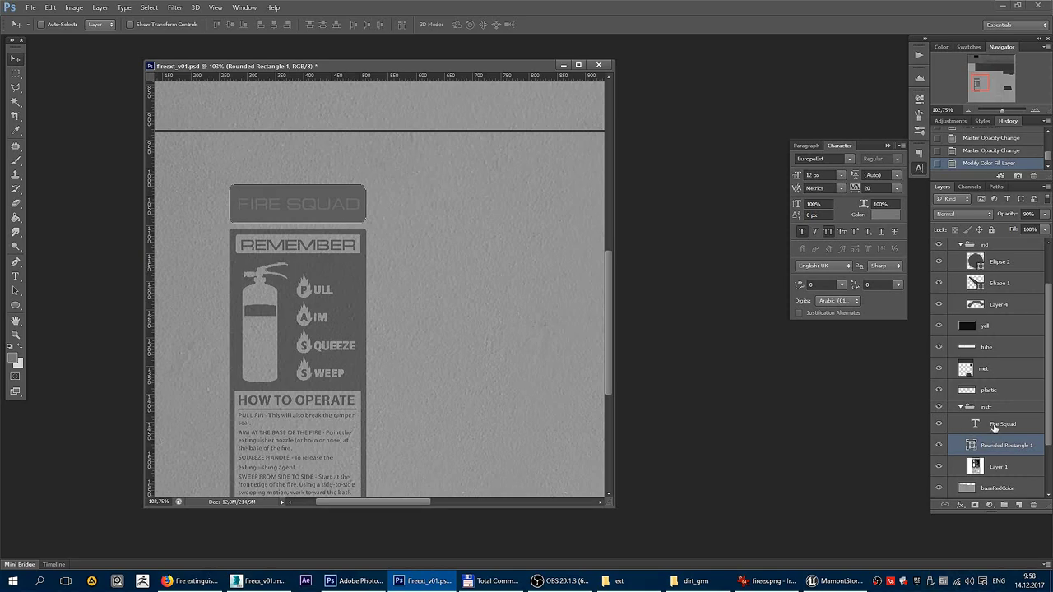
click(993, 426)
click(884, 215)
click(429, 241)
key(Return)
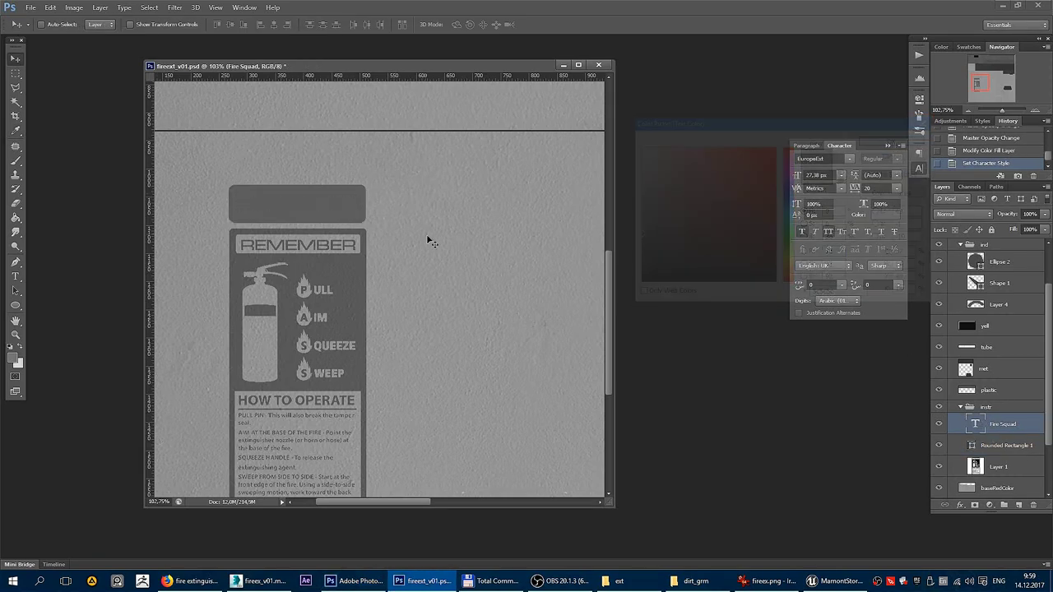
Step: Zoom out to view the whole texture and make the met layer active
scroll(411, 285, down, 4)
scroll(406, 307, up, 3)
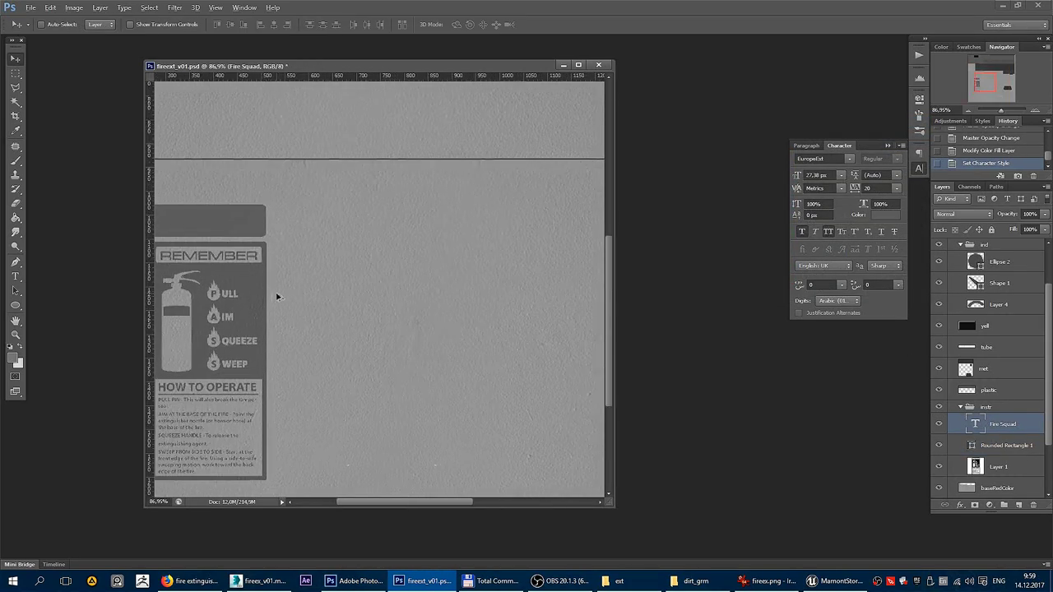
scroll(277, 297, down, 3)
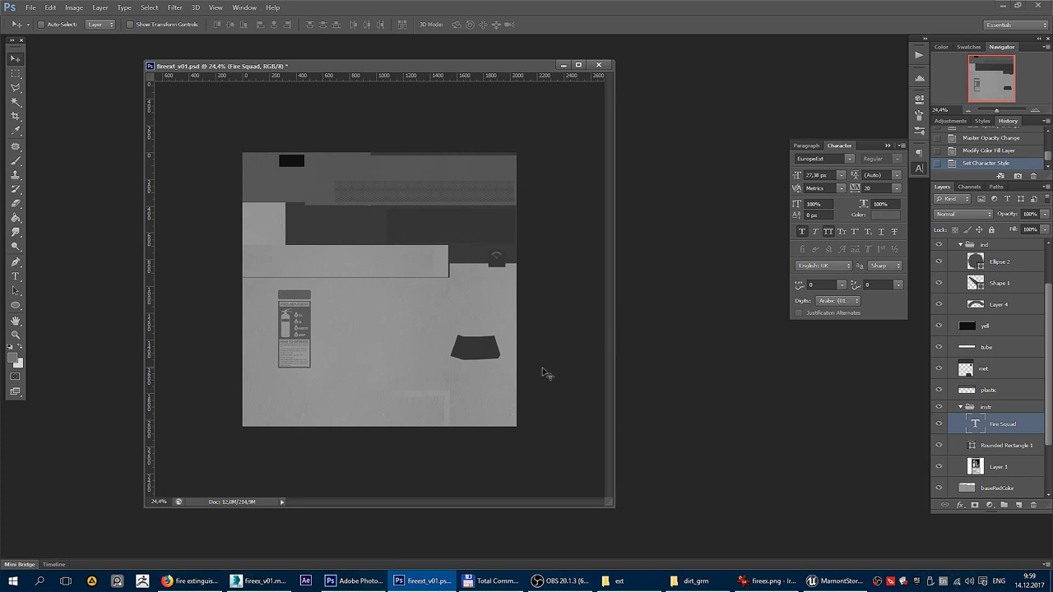
scroll(523, 370, up, 1)
ctrl+click(530, 395)
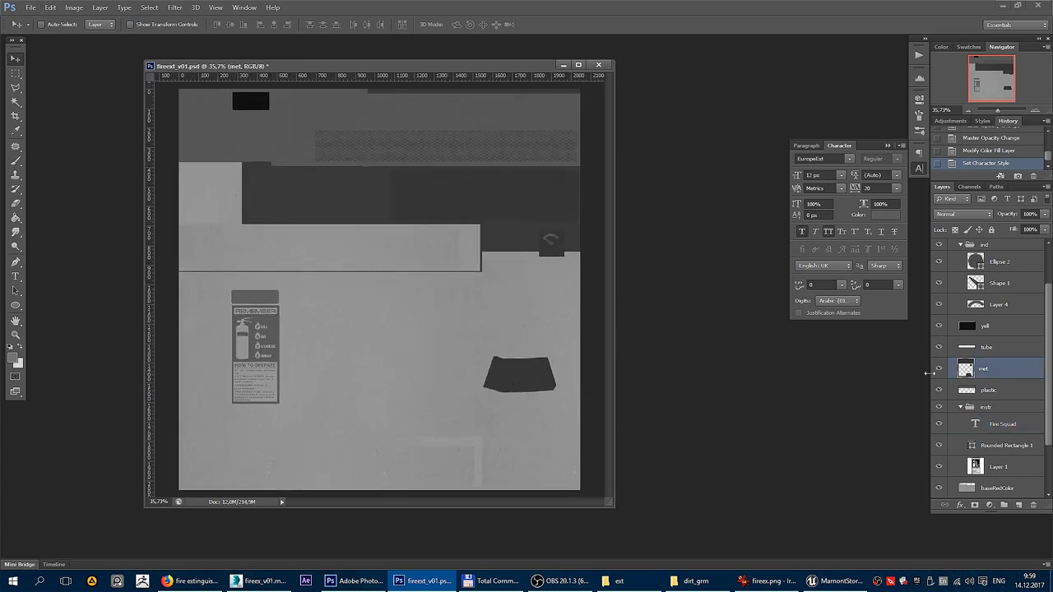
Step: Export the texture as a PNG copy over fireext_R.png, then switch to the Unreal Editor
click(938, 369)
click(938, 369)
key(ctrl+shift+s)
click(557, 300)
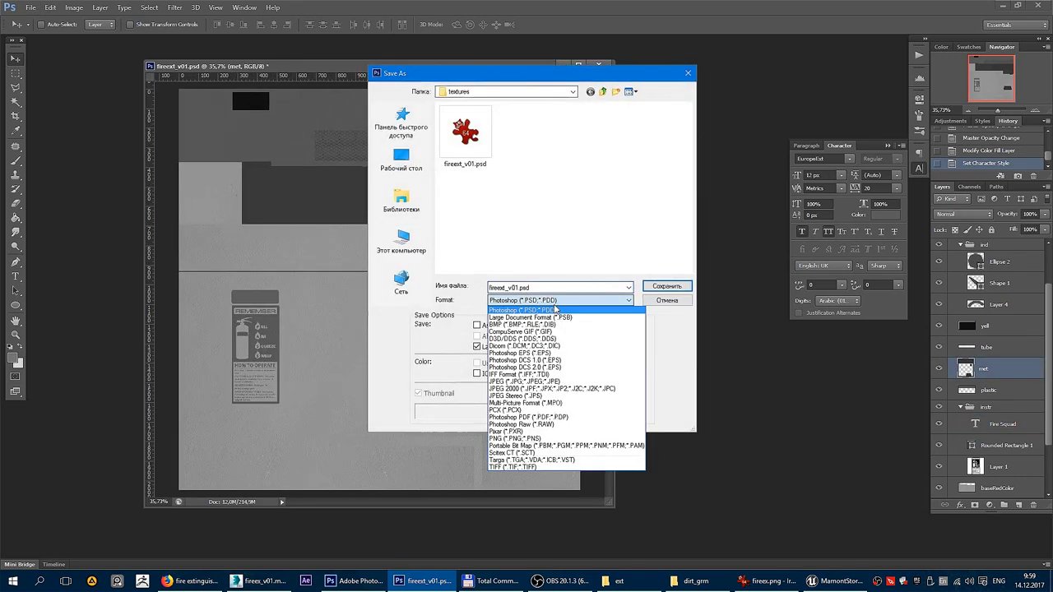
click(526, 438)
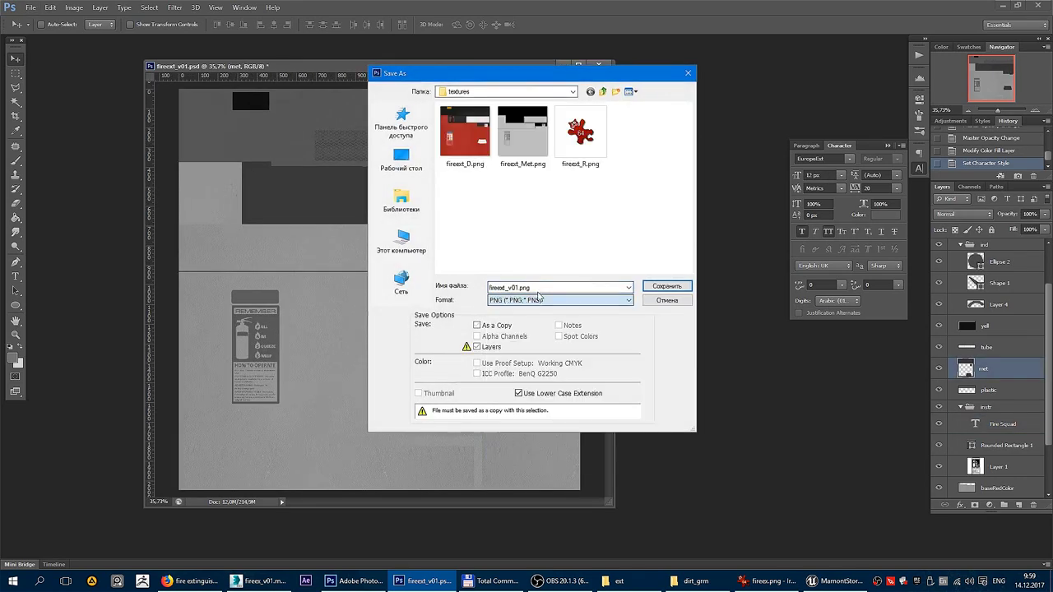
double_click(600, 153)
click(511, 231)
click(304, 181)
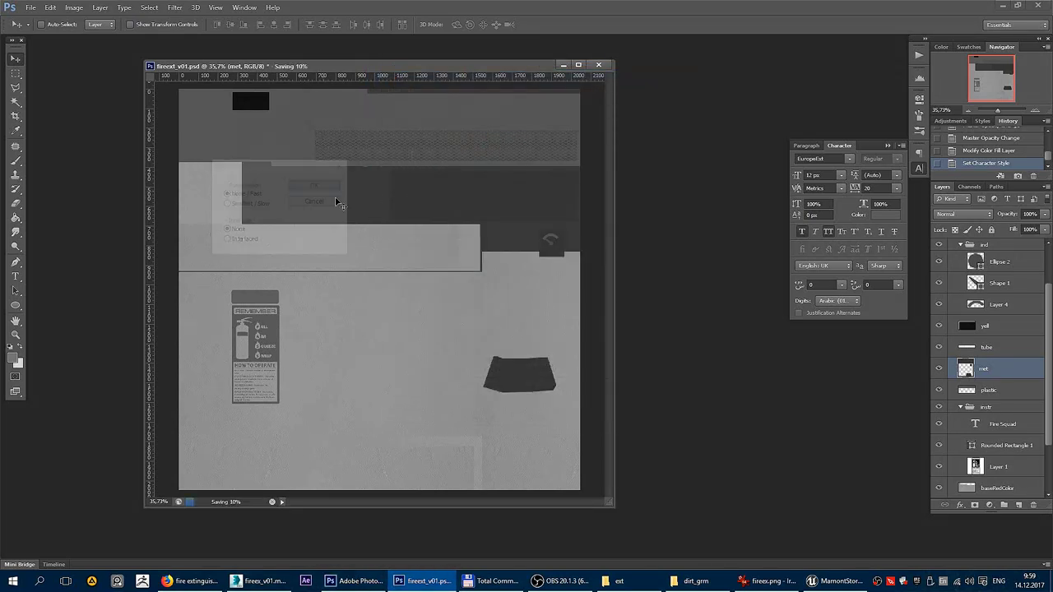
click(828, 583)
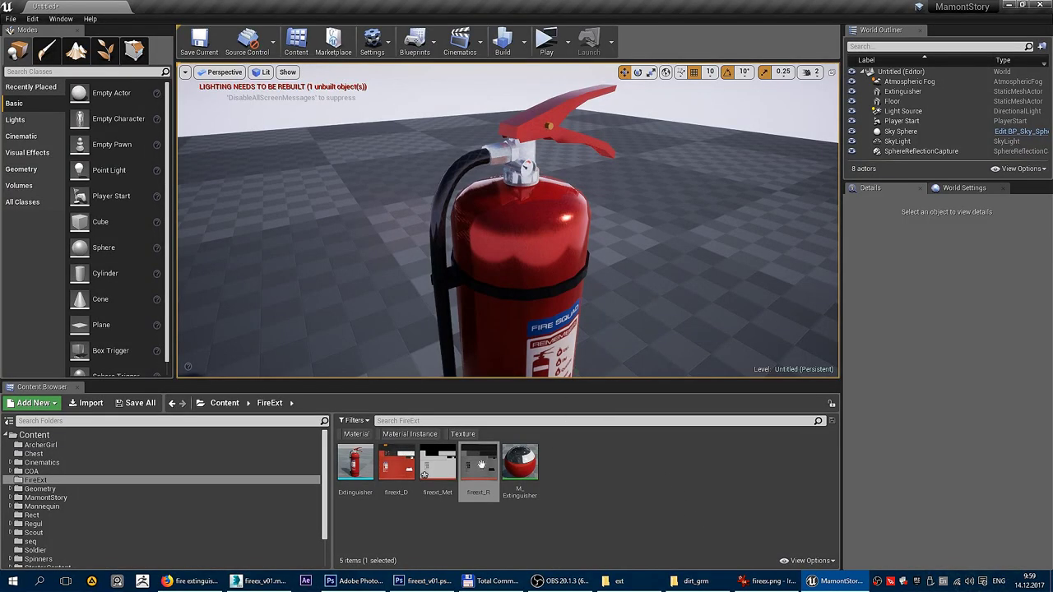
Step: Reimport fireext_R, inspect the extinguisher's top, then return to Photoshop
right_click(482, 464)
click(556, 223)
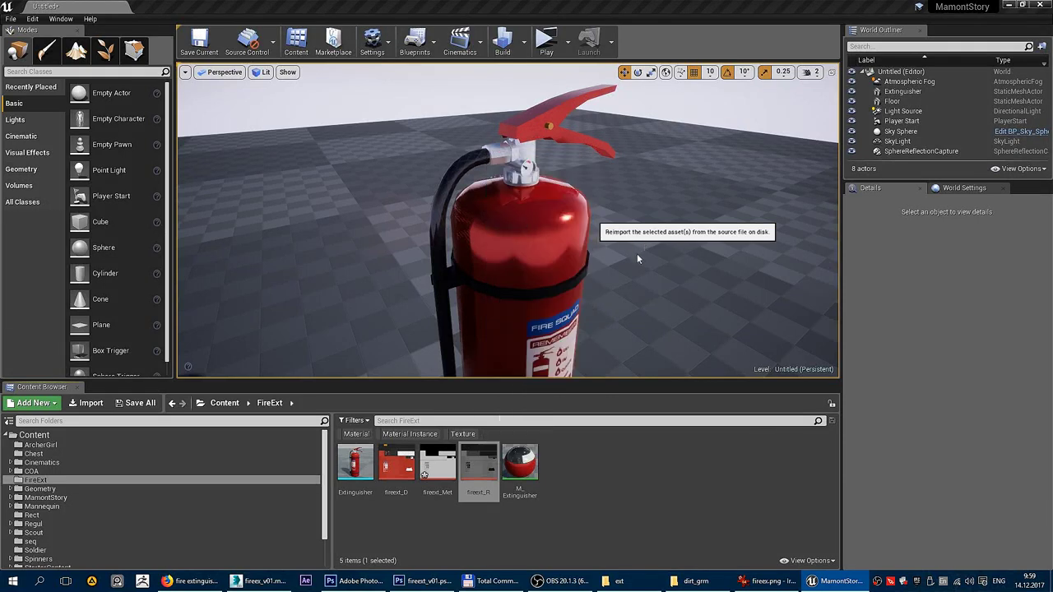
mouse_move(637, 254)
mouse_down()
mouse_move(636, 206)
mouse_move(543, 213)
mouse_move(527, 230)
mouse_move(395, 231)
mouse_up()
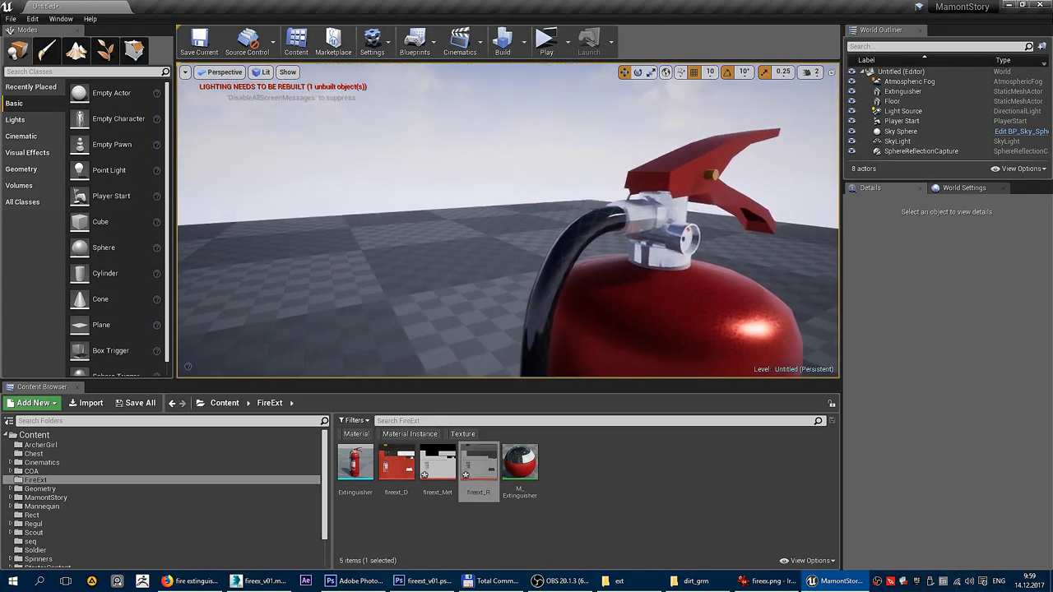
drag(653, 253, 633, 253)
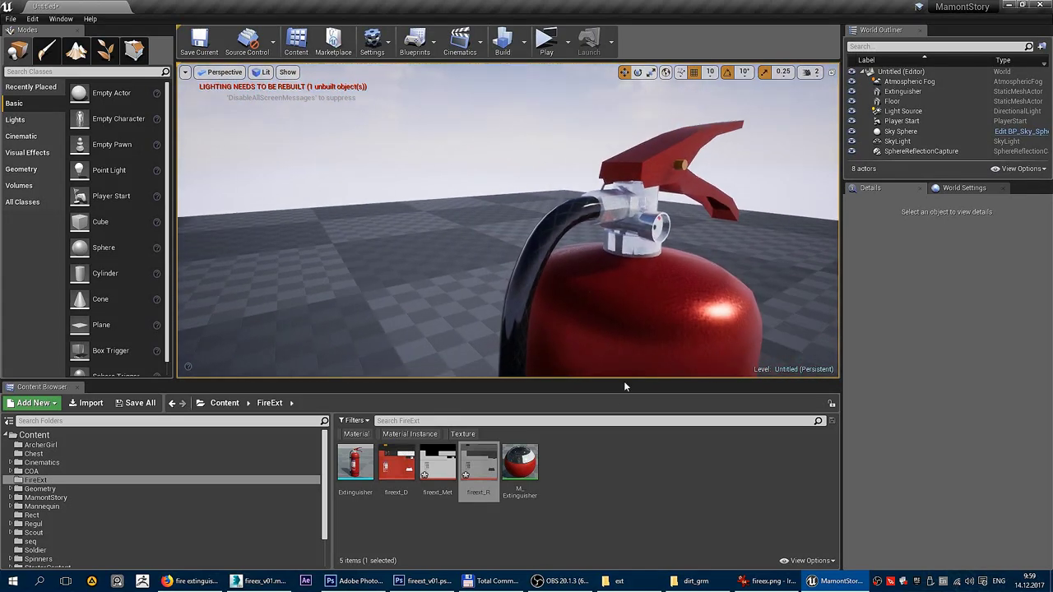
click(426, 581)
Step: Lighten the plastic layer with Hue/Saturation Lightness +22
click(961, 408)
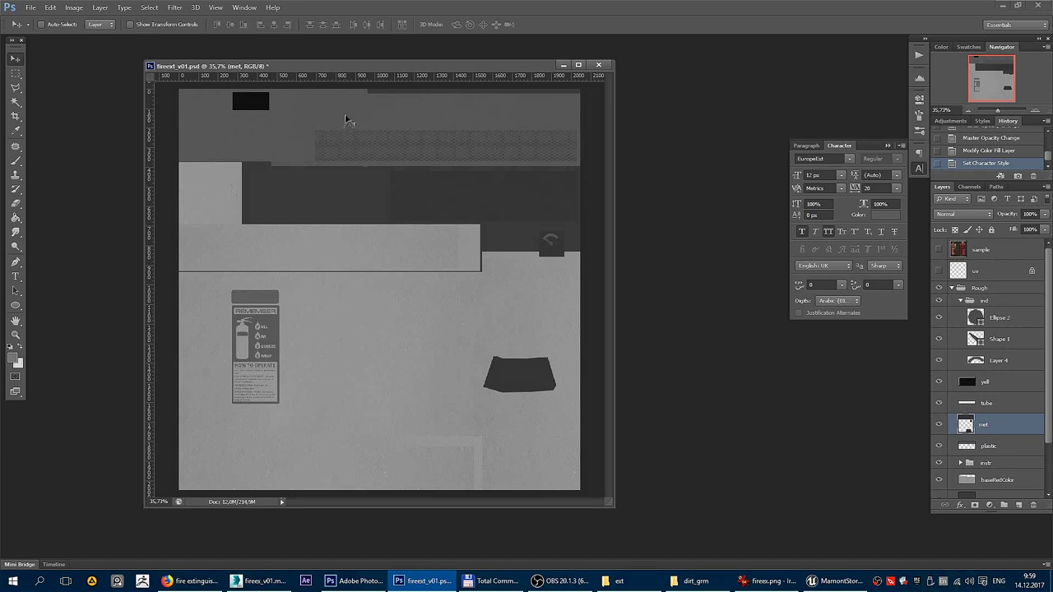
key(alt+bracketleft)
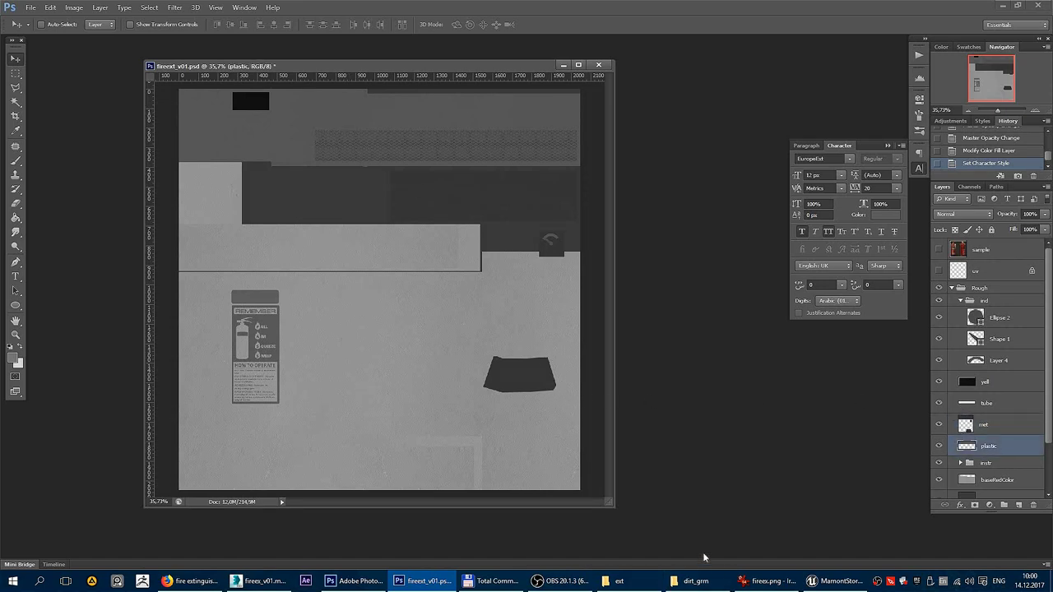
click(943, 446)
click(942, 447)
key(ctrl+u)
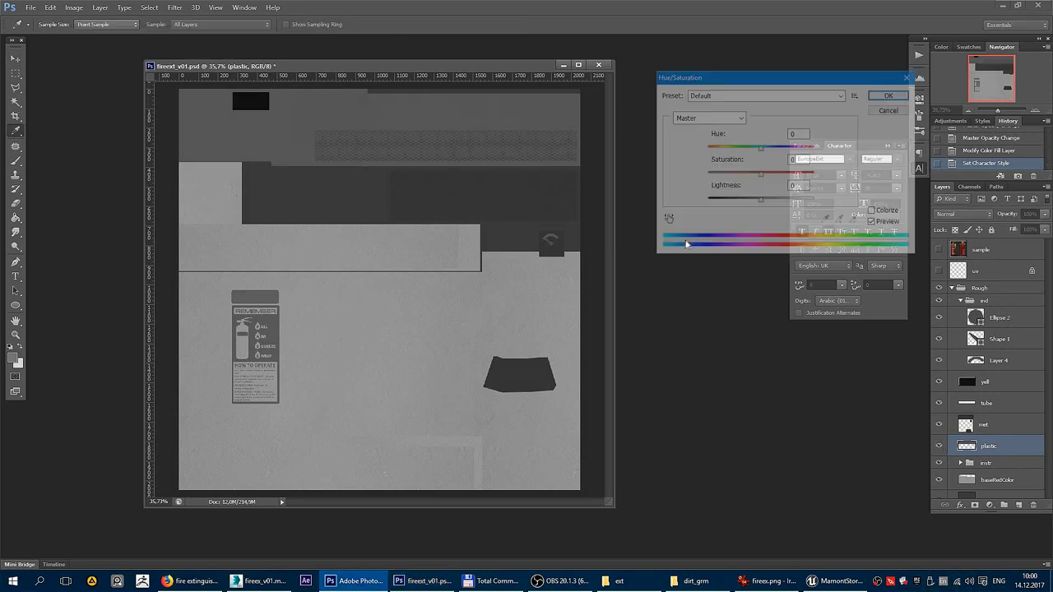
click(768, 206)
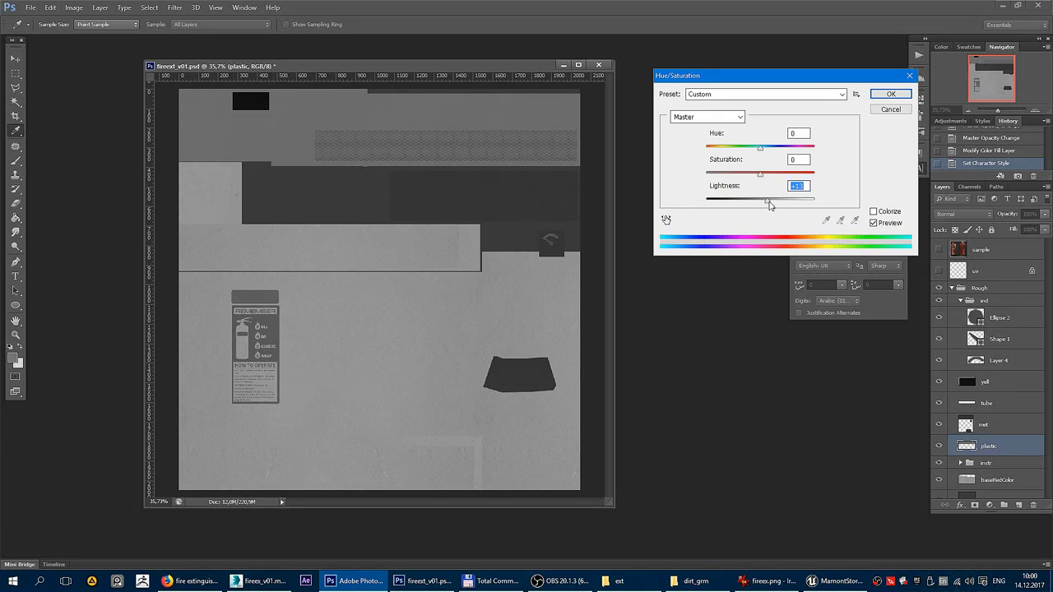
click(772, 205)
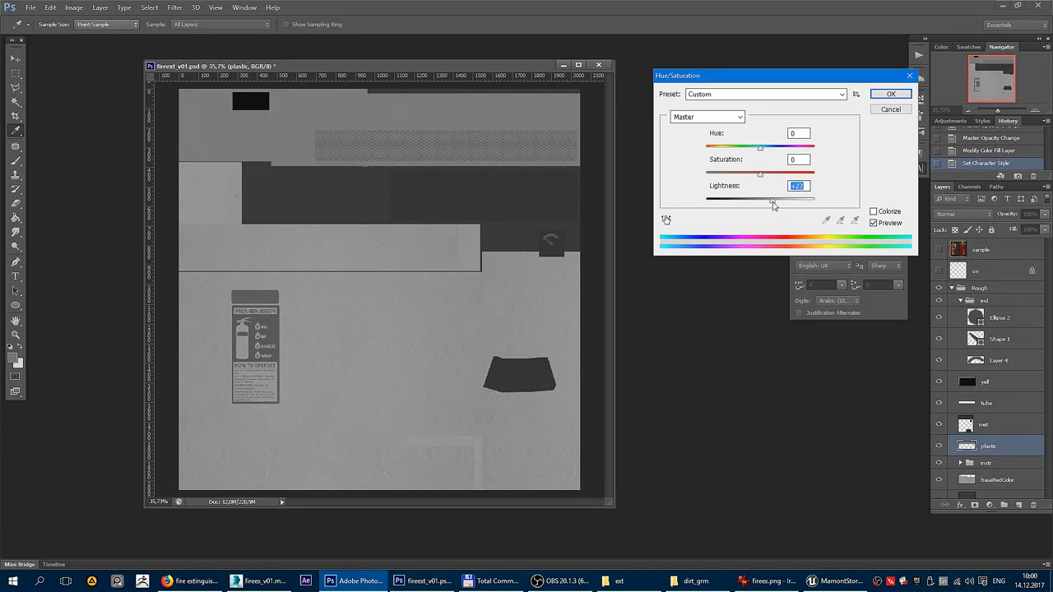
key(Return)
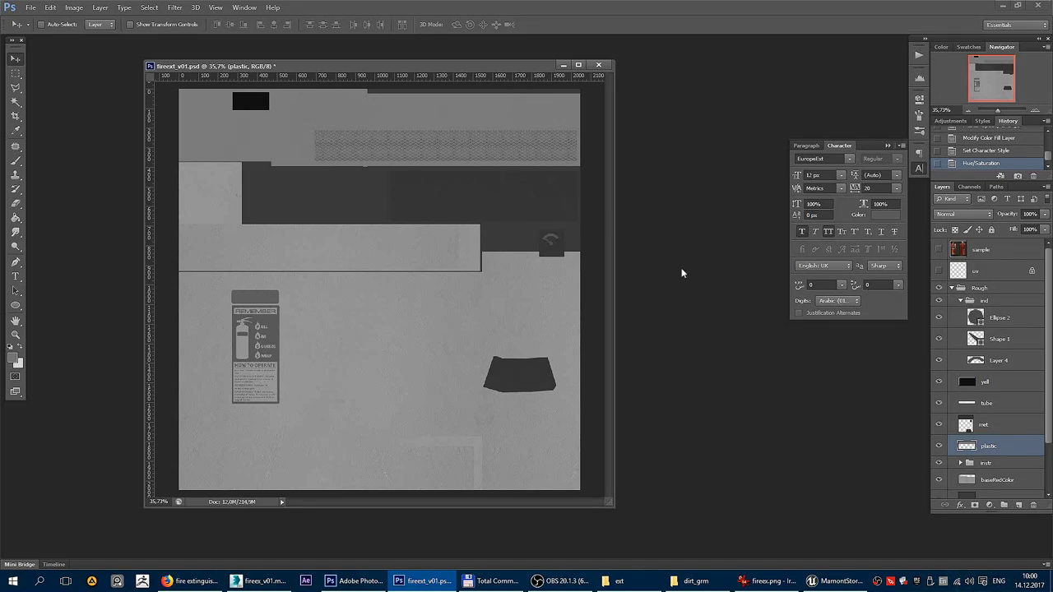
Step: Re-export the texture as a PNG copy over fireext_R.png and switch to Unreal
key(ctrl+shift+s)
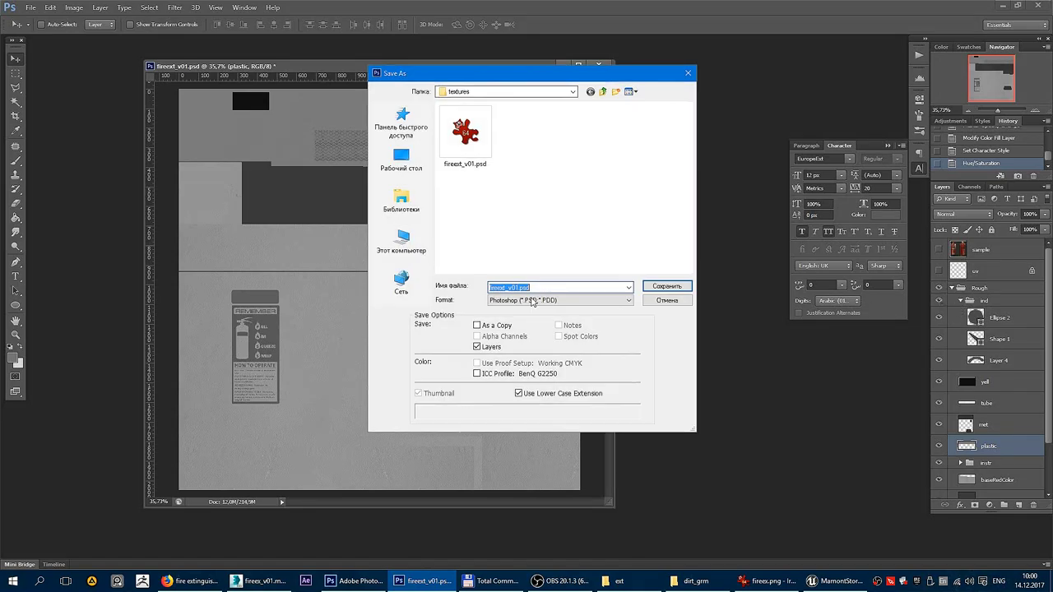
click(559, 300)
click(526, 436)
double_click(580, 131)
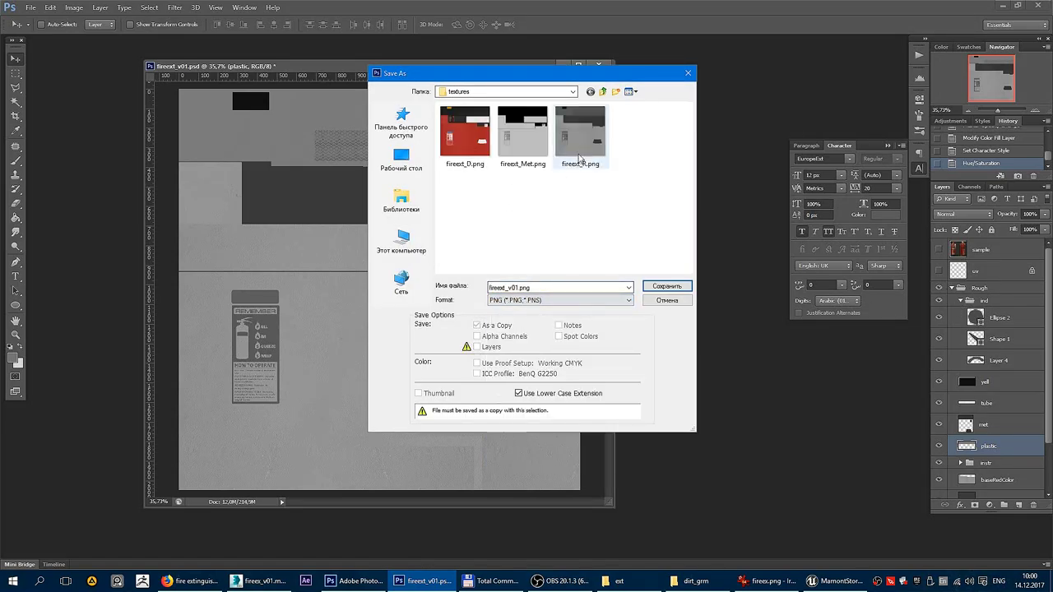
click(494, 230)
click(303, 189)
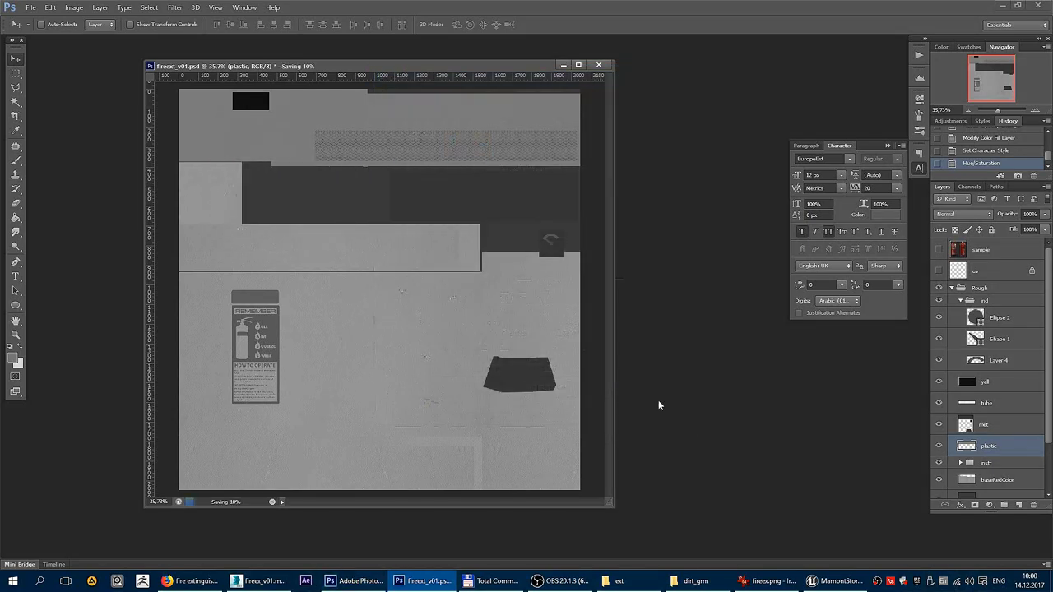
click(835, 581)
Step: Reimport fireext_R and orbit around the extinguisher to inspect the updated material
right_click(485, 471)
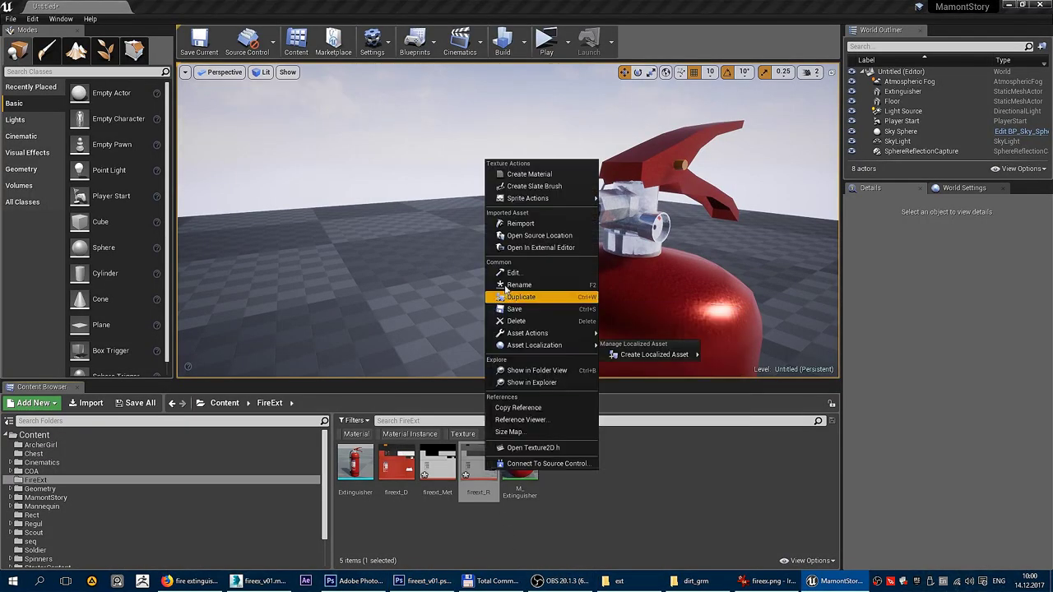
click(533, 237)
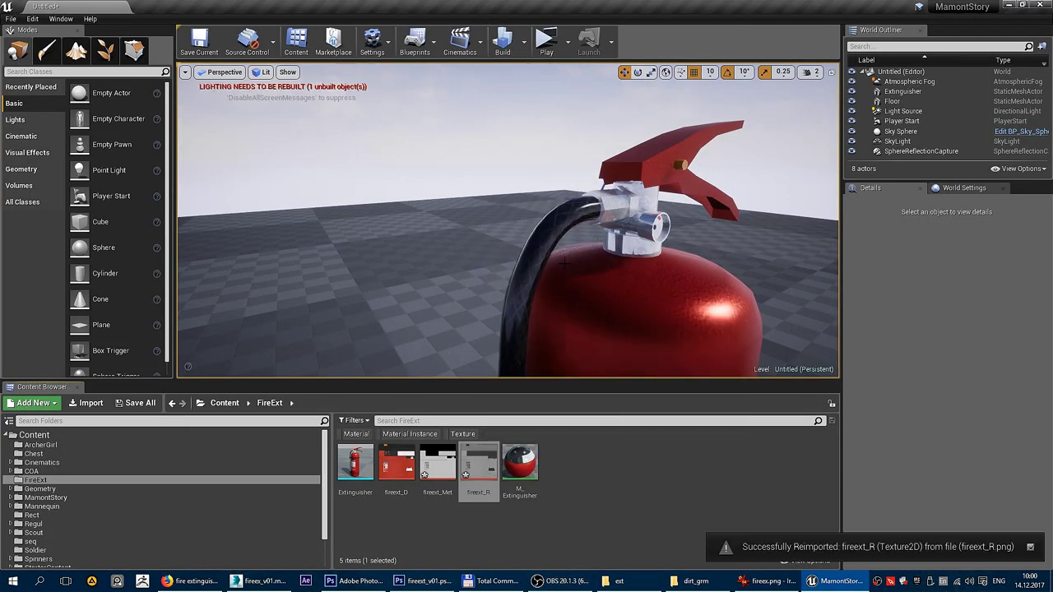
mouse_move(533, 236)
mouse_down()
mouse_move(411, 238)
mouse_move(460, 239)
mouse_up()
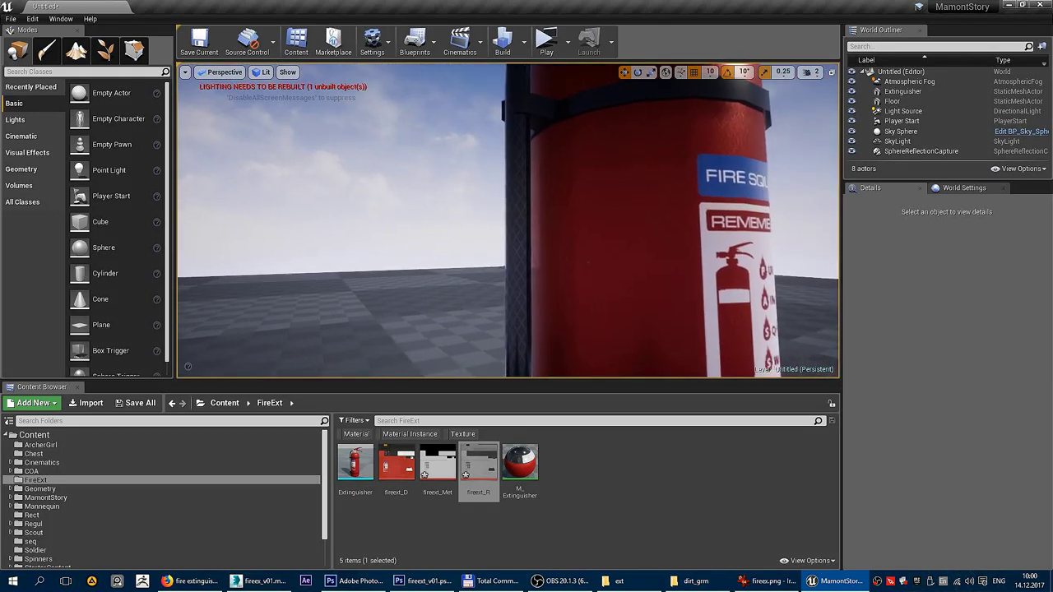
mouse_move(461, 239)
mouse_down()
mouse_move(493, 239)
mouse_move(493, 198)
mouse_up()
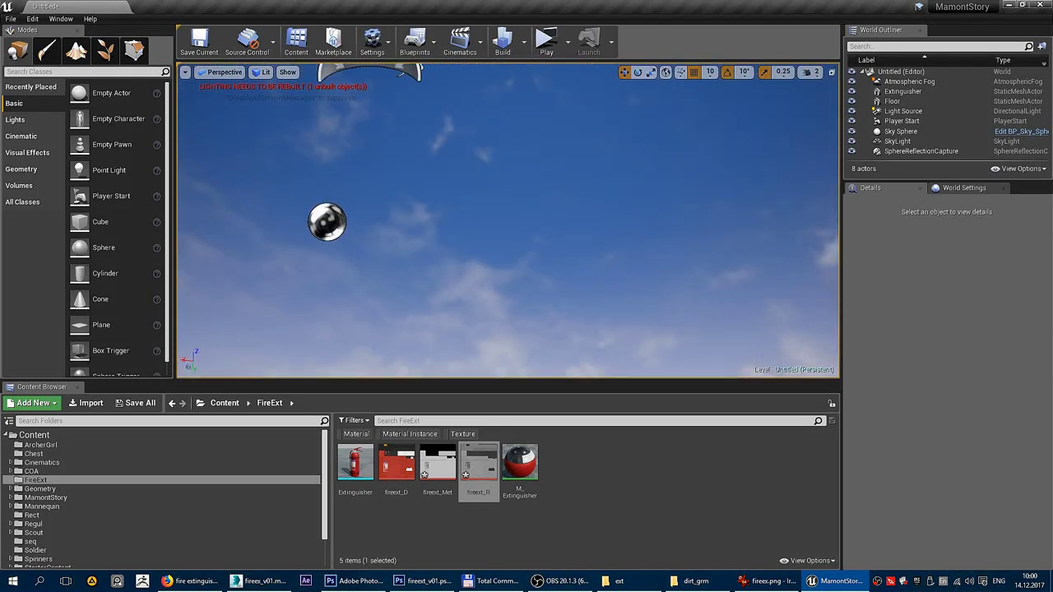
drag(494, 198, 447, 206)
Step: Place a point light on the floor beside the fire extinguisher
click(435, 171)
mouse_move(485, 244)
mouse_down()
mouse_move(484, 280)
mouse_move(484, 222)
mouse_up()
key(Escape)
drag(100, 176, 489, 290)
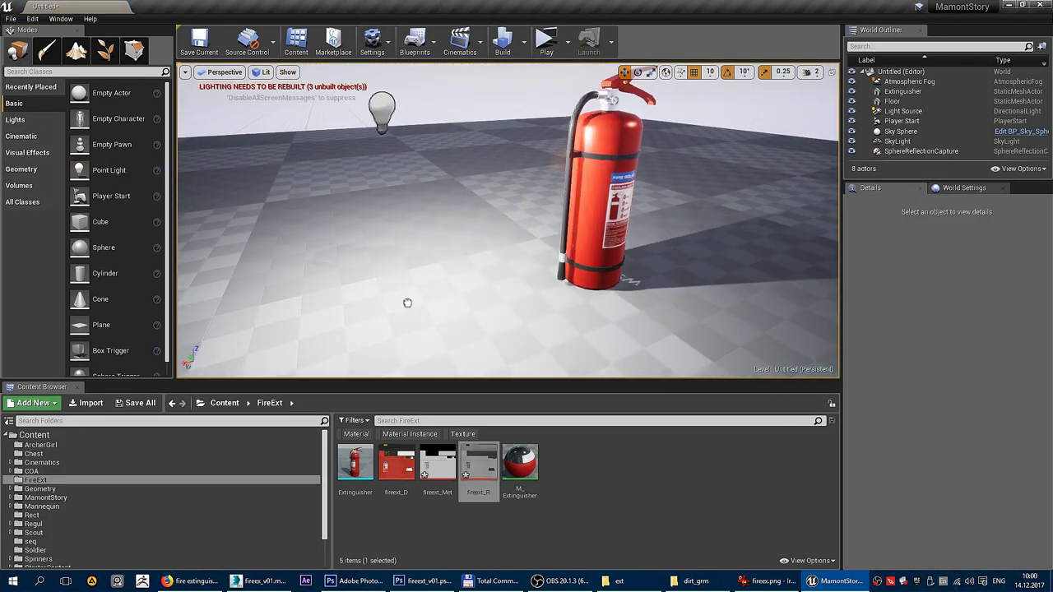
Step: Orbit around the extinguisher until the FIRE SQUAD label faces the view, then delete the point light
drag(421, 326, 395, 197)
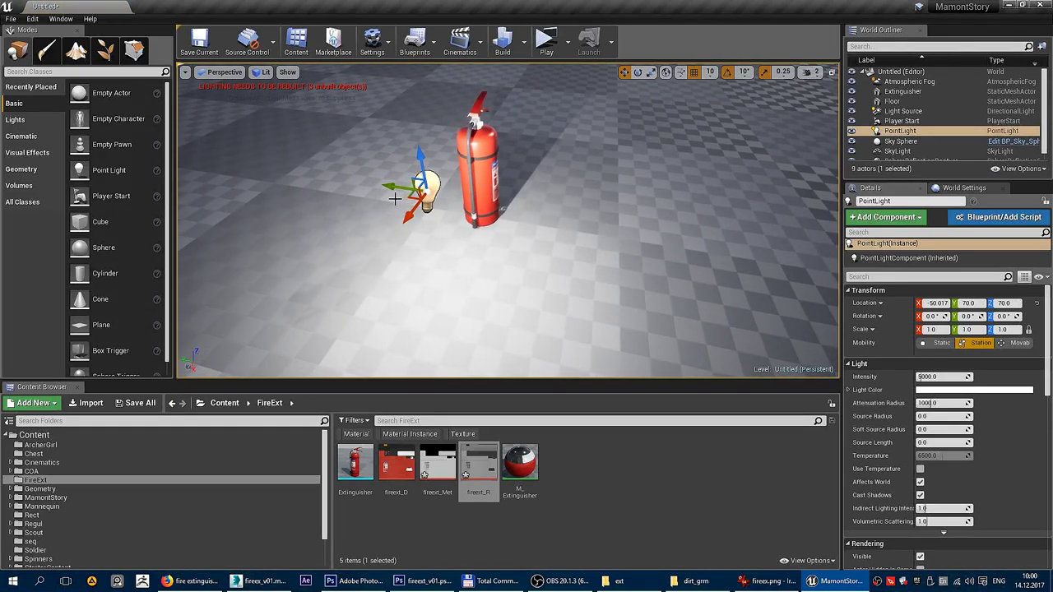
drag(573, 231, 567, 149)
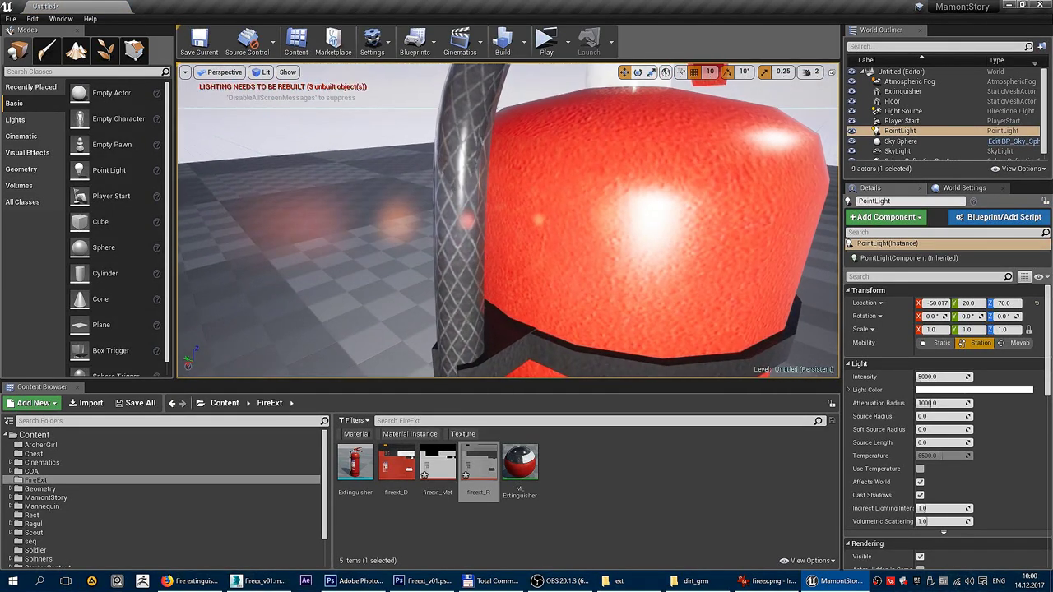
scroll(580, 219, down, 5)
key(Escape)
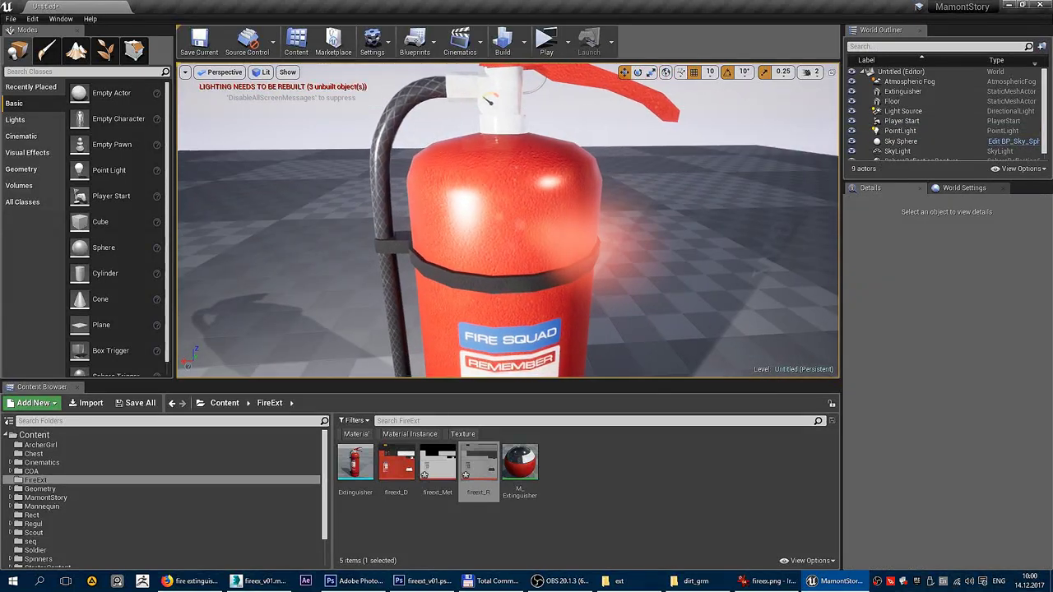
drag(580, 219, 625, 271)
drag(508, 221, 461, 220)
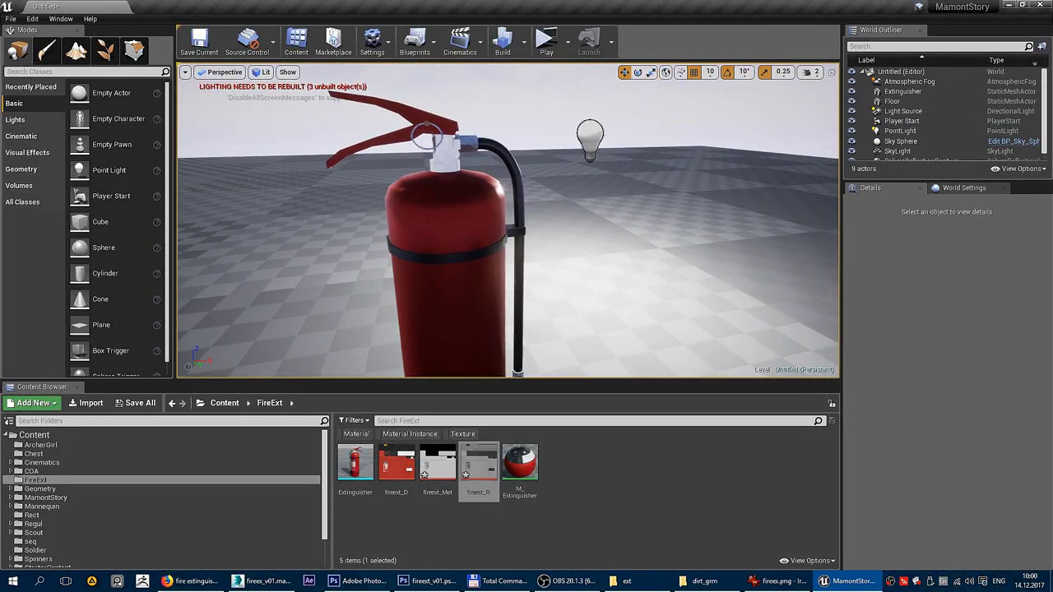
mouse_move(461, 220)
mouse_down()
mouse_move(575, 220)
mouse_move(576, 271)
mouse_move(576, 214)
mouse_move(559, 247)
mouse_move(523, 243)
mouse_up()
click(466, 226)
key(Delete)
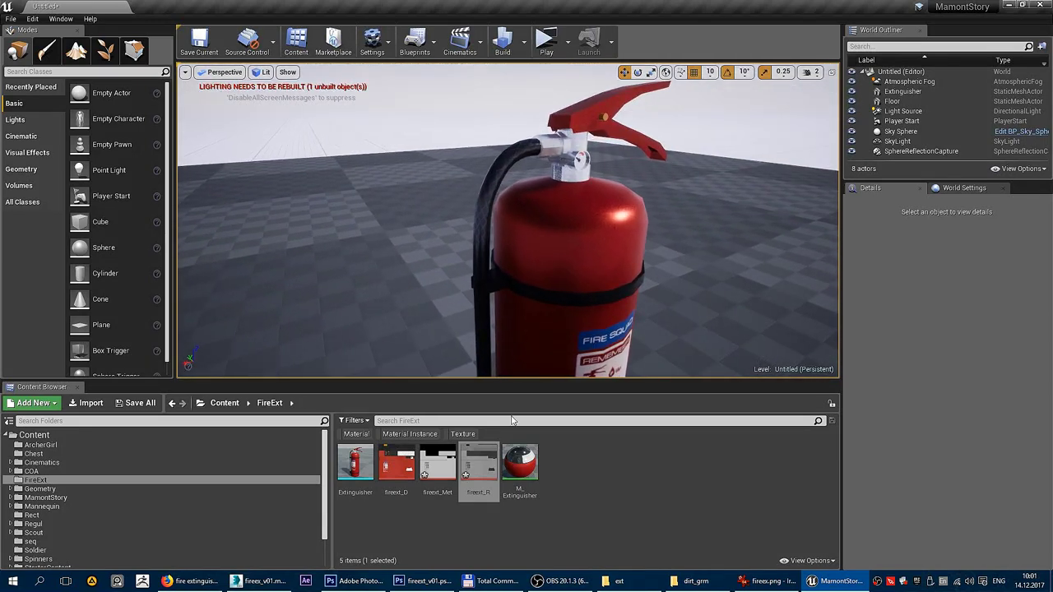
Step: Back in Photoshop, hide the Rough group, show BaseColor, and move bg into BaseColor
click(429, 580)
click(952, 288)
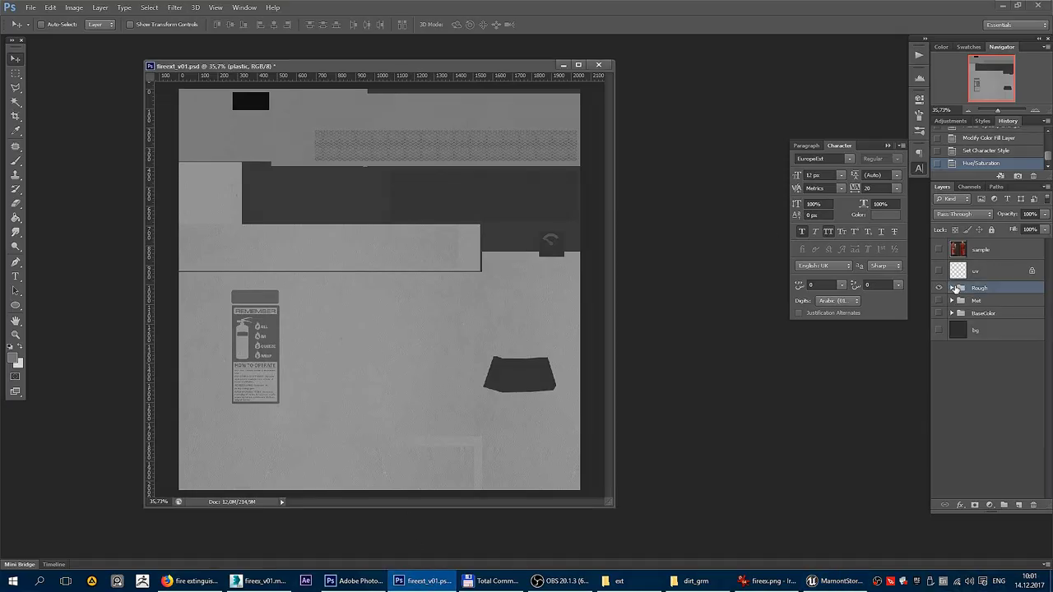
click(939, 288)
click(939, 314)
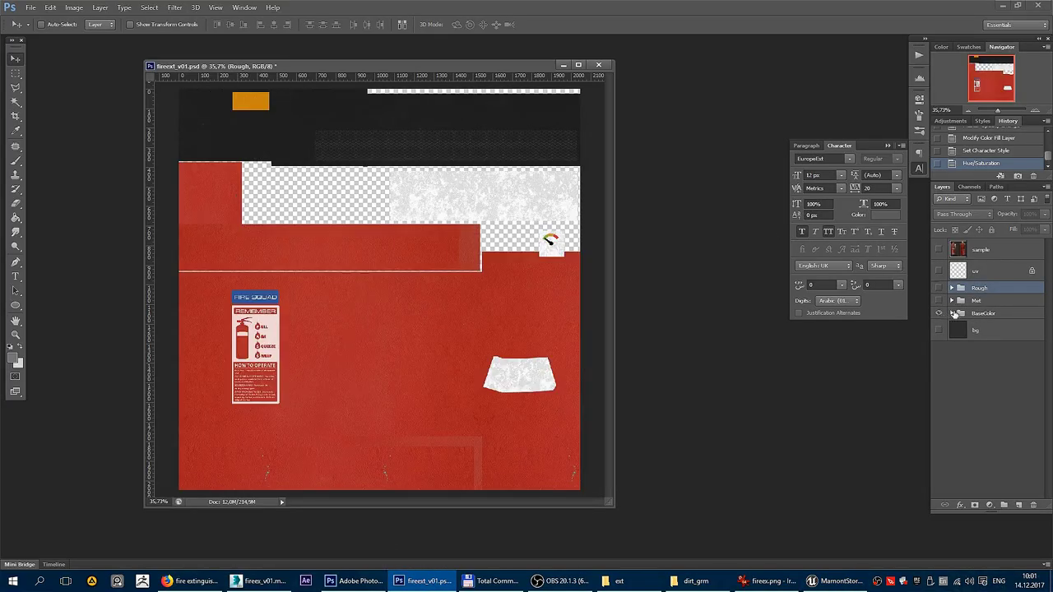
click(940, 330)
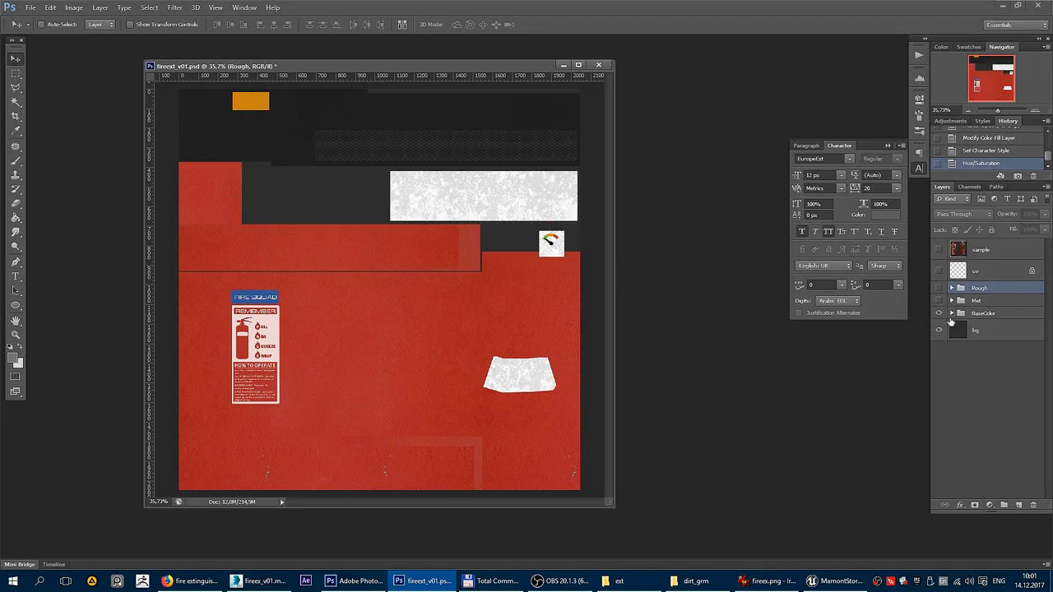
drag(979, 330, 958, 316)
click(952, 313)
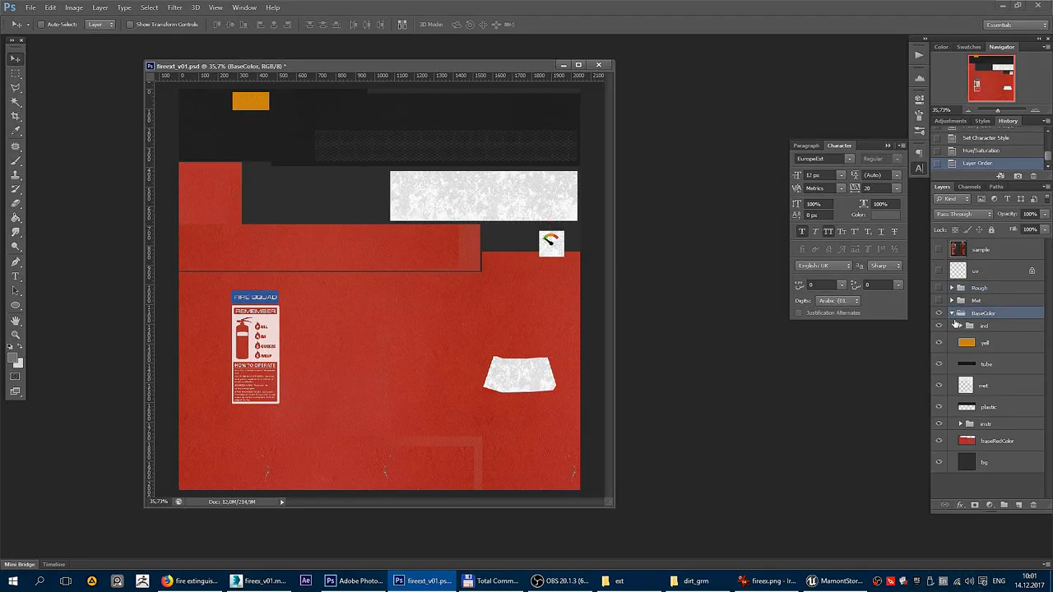
Step: Select the met layer, check its content, and open Hue/Saturation on it
scroll(436, 198, up, 2)
scroll(500, 186, up, 2)
scroll(515, 203, up, 2)
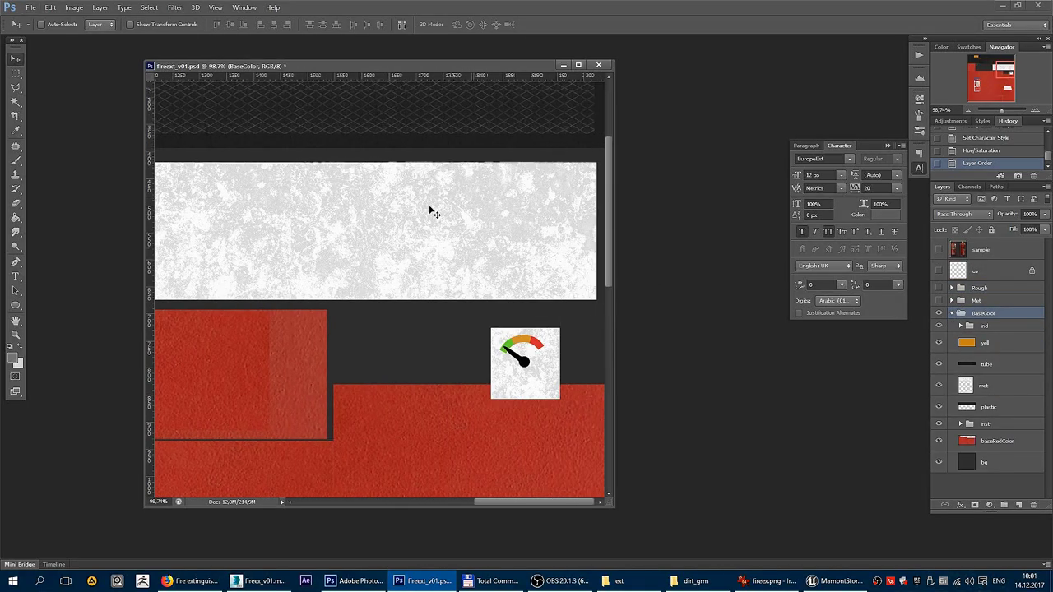
scroll(457, 233, down, 2)
scroll(367, 217, down, 2)
ctrl+click(356, 200)
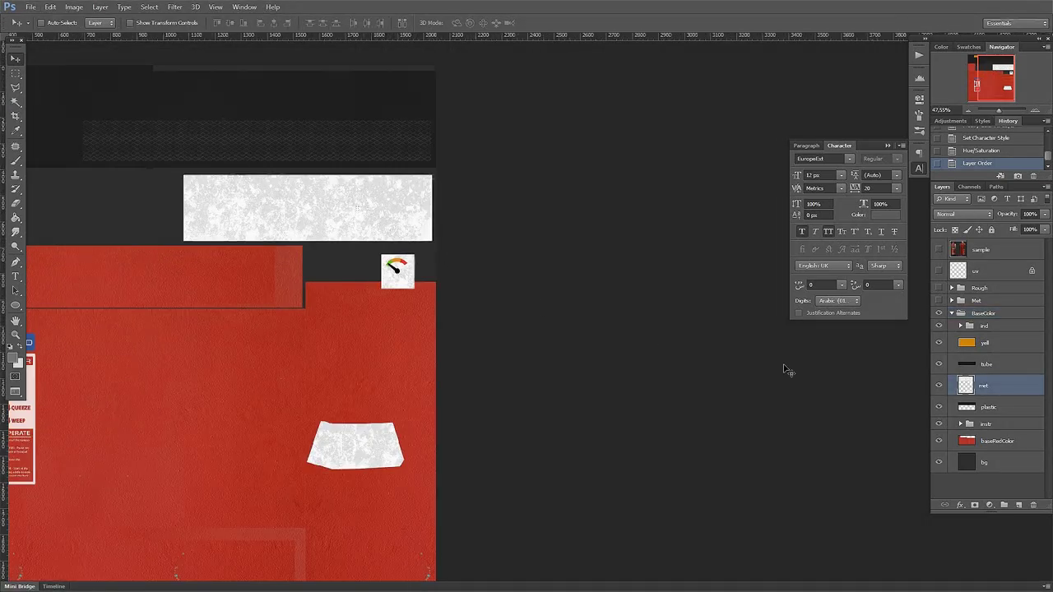
click(939, 388)
click(939, 388)
drag(264, 248, 346, 238)
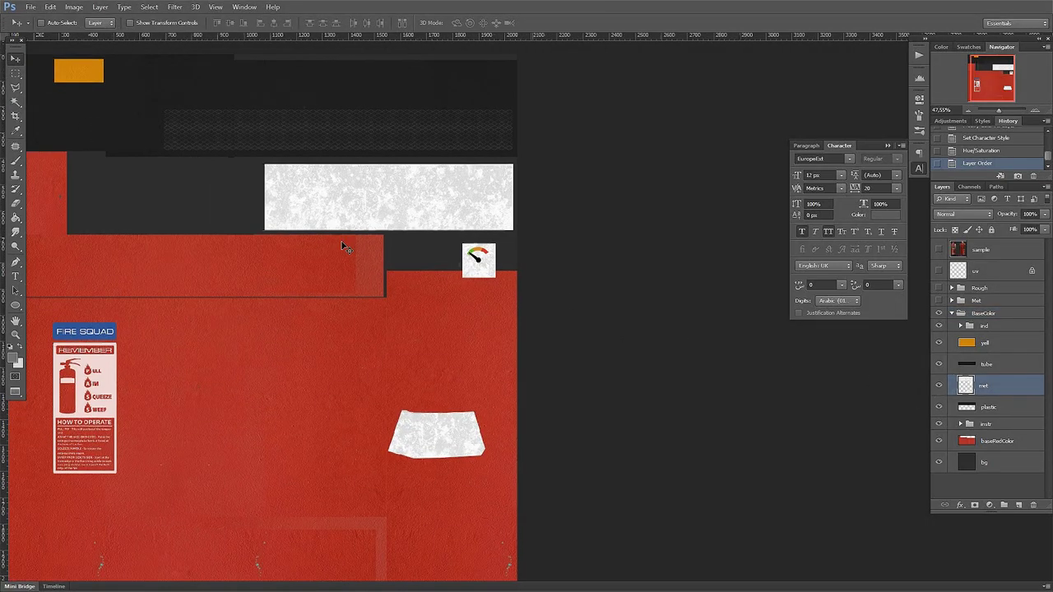
key(ctrl+u)
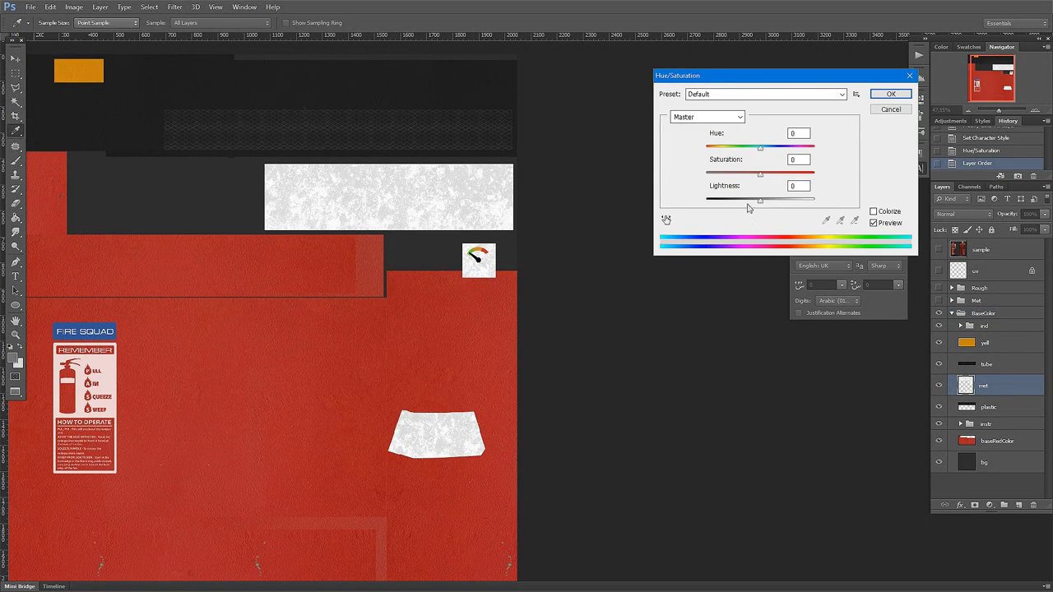
Step: Darken the met layer's pale patches by lowering Lightness in Hue/Saturation
drag(747, 208, 742, 208)
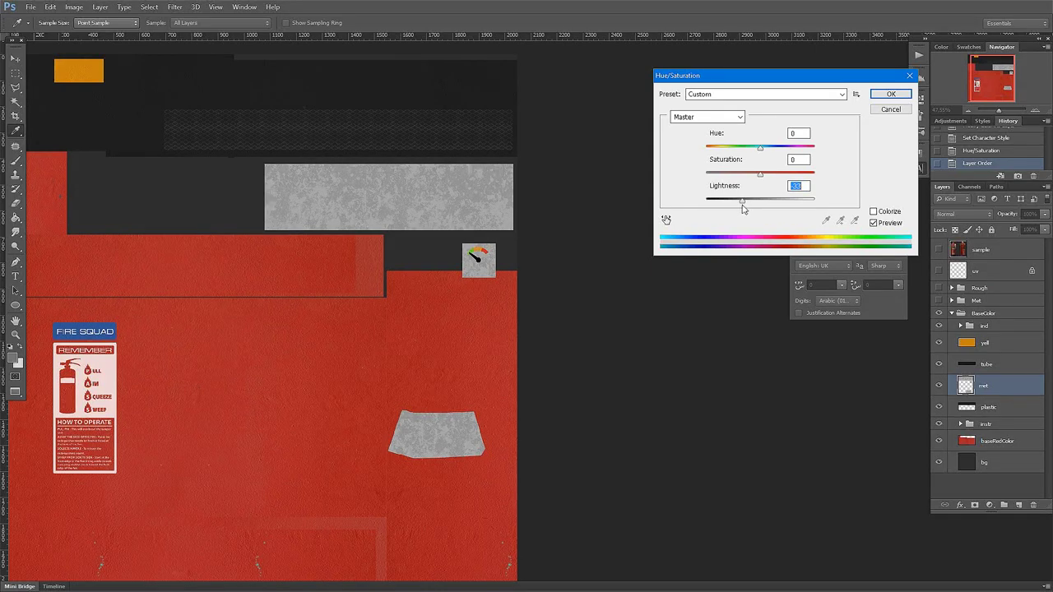
key(Return)
scroll(464, 227, up, 3)
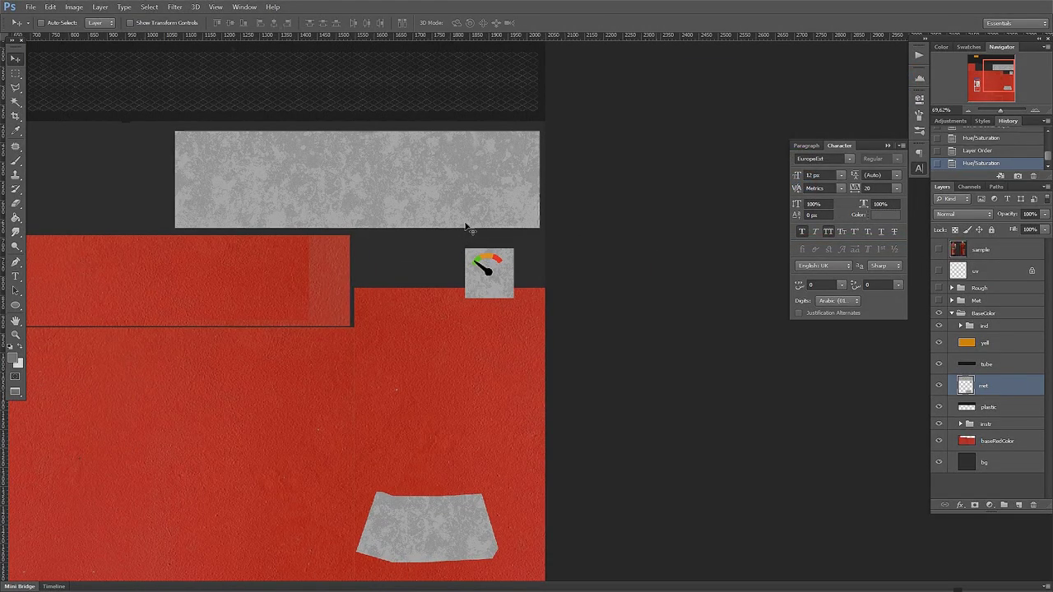
Step: Apply two Color Balance adjustments shifting the beige patches toward yellow
key(ctrl+b)
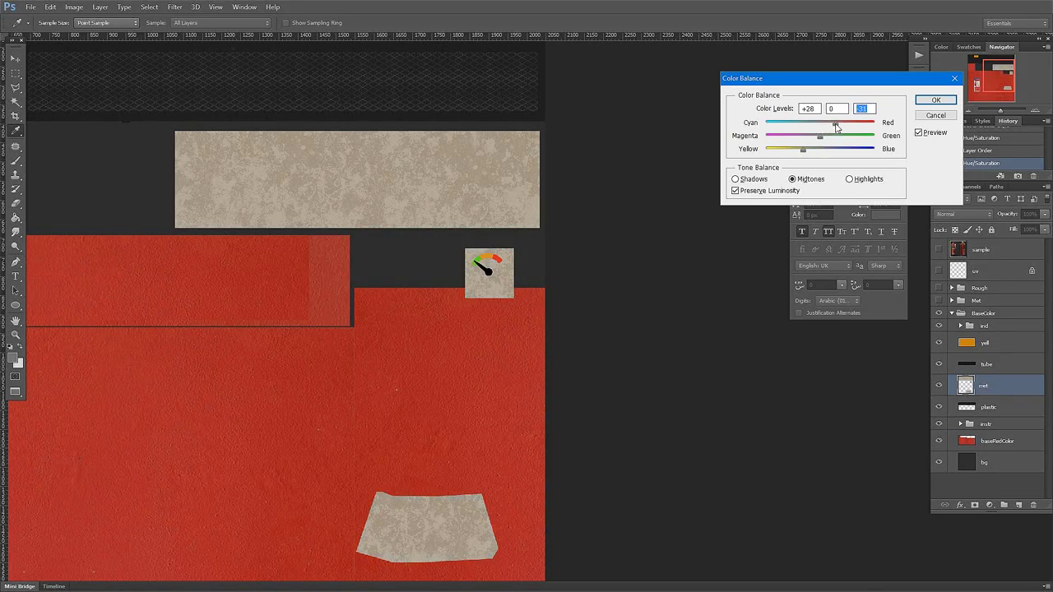
key(Return)
key(ctrl+b)
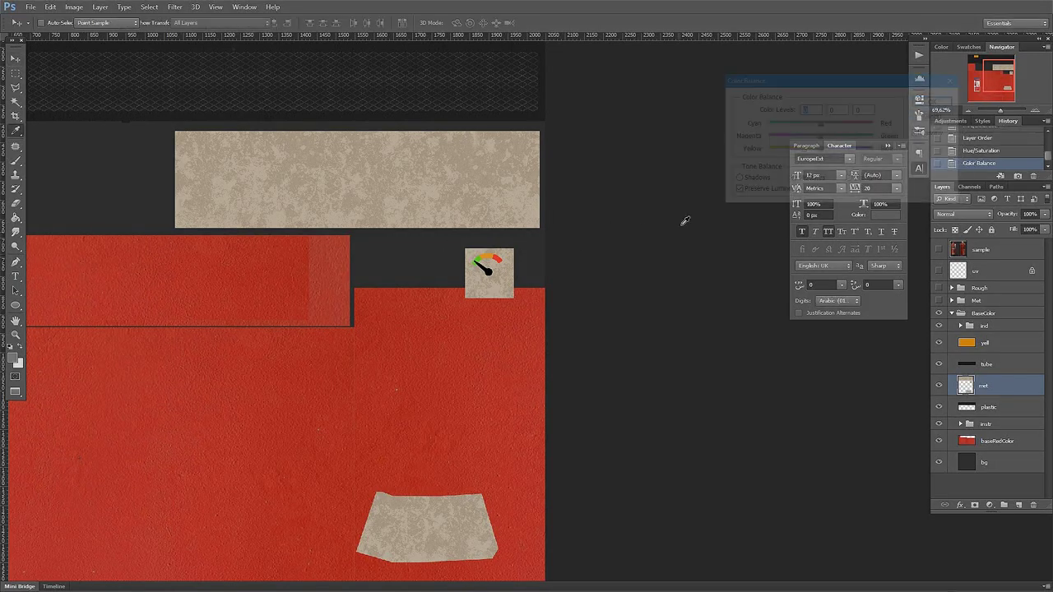
click(792, 153)
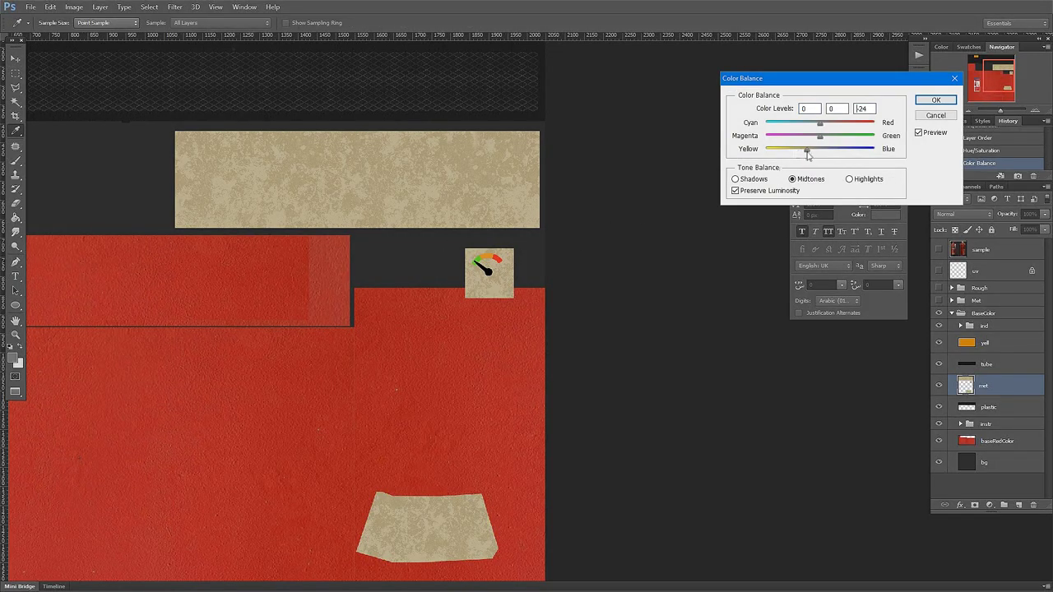
click(936, 100)
scroll(459, 305, down, 2)
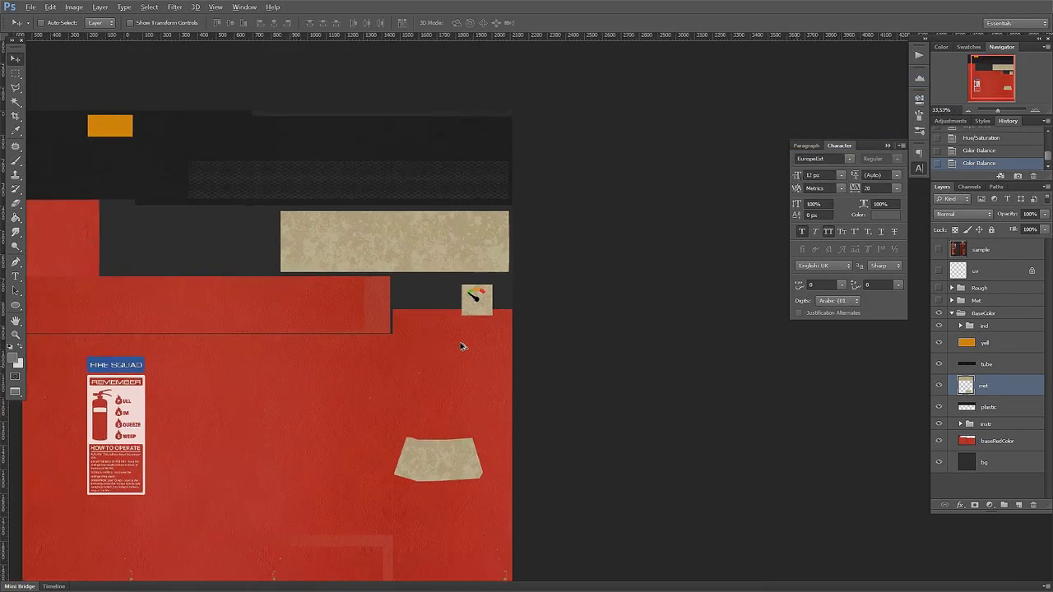
scroll(463, 341, down, 2)
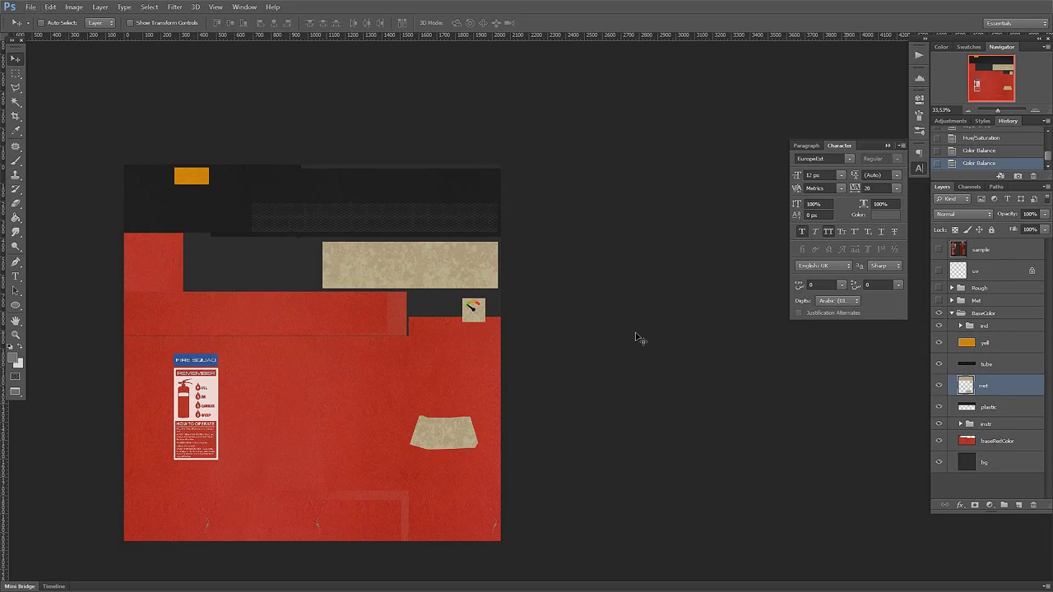
Step: Save the texture as PNG, overwriting fireext_D.png
key(ctrl+shift+s)
click(559, 300)
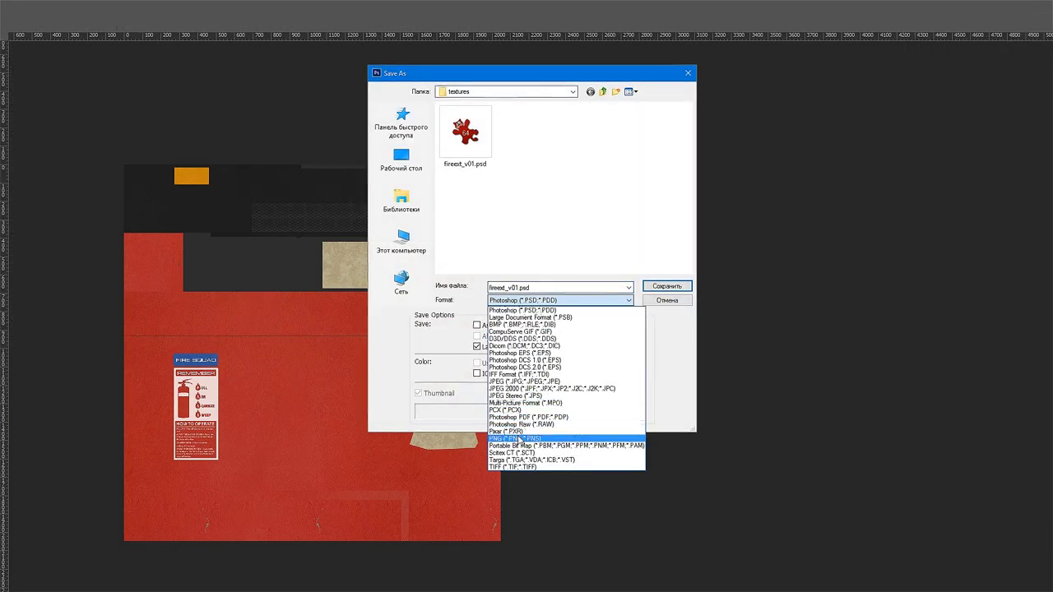
click(520, 439)
double_click(466, 132)
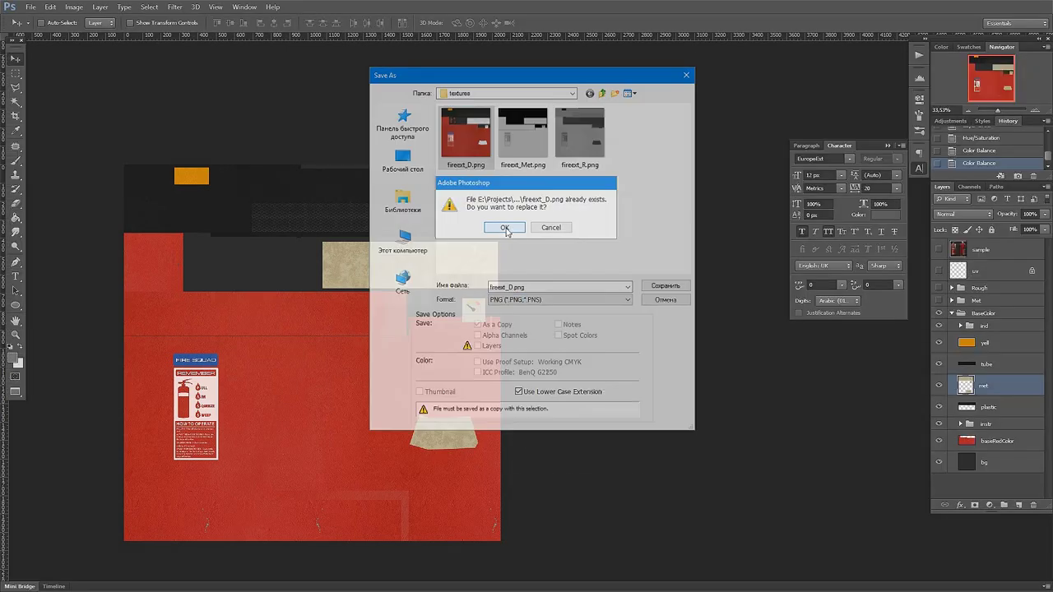
click(505, 228)
click(301, 181)
Step: Back in Unreal Engine, reimport the fireext_D texture from the updated file
key(f)
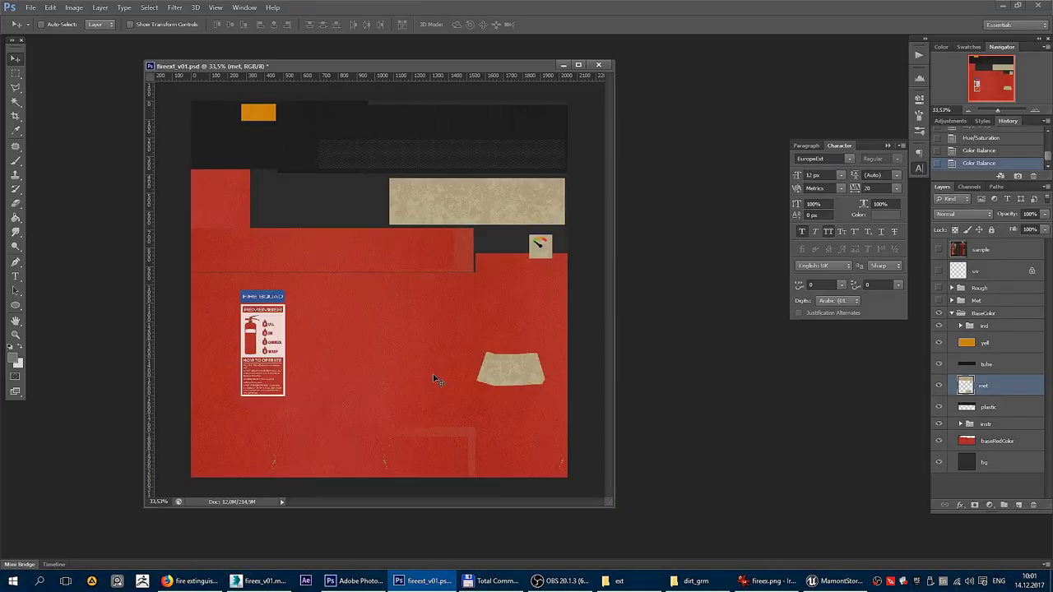
click(833, 581)
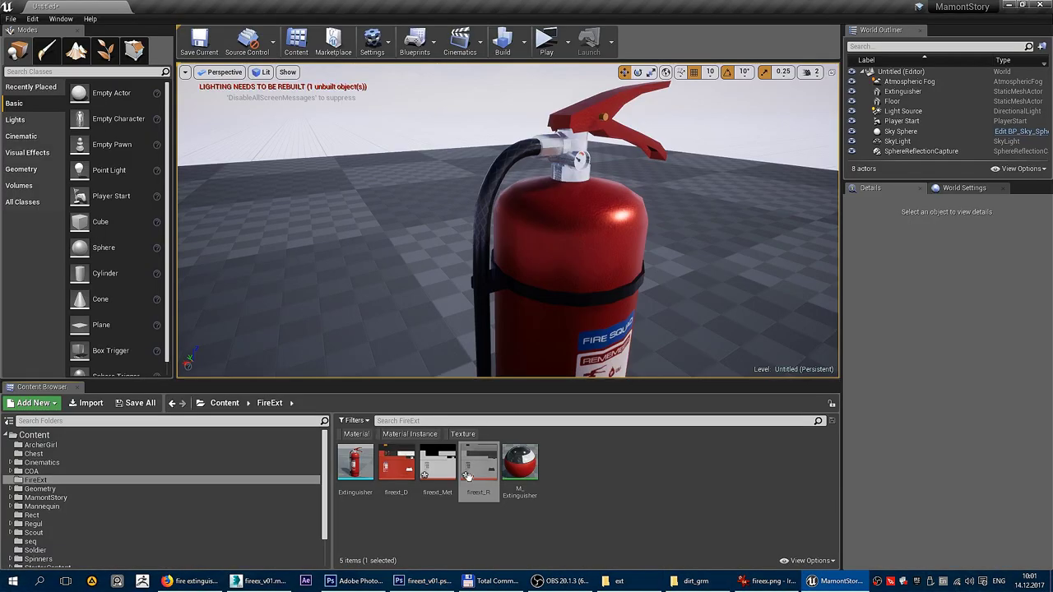
right_click(396, 465)
click(448, 197)
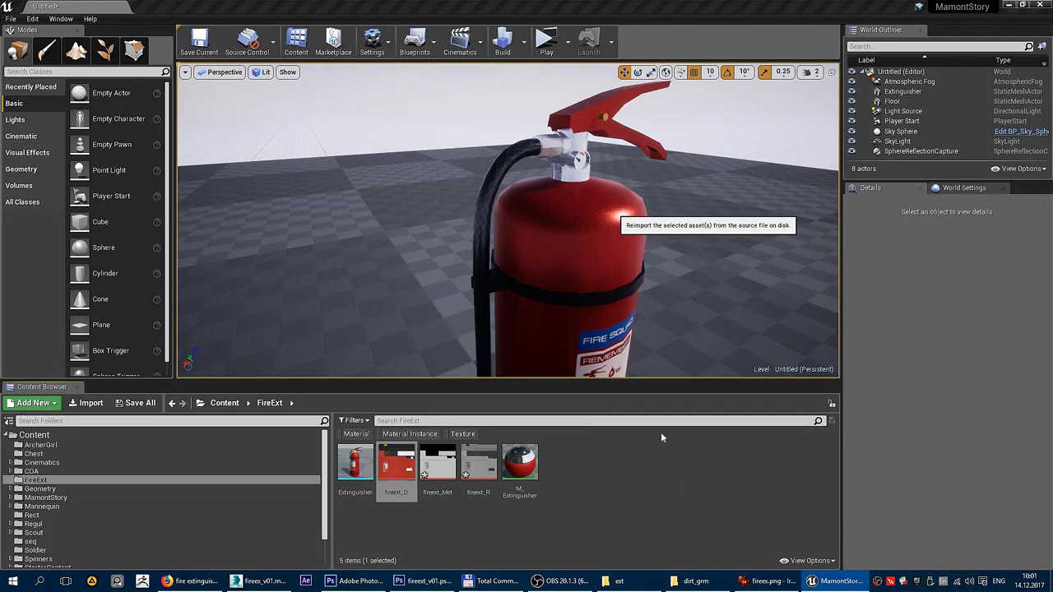
Step: Fly around the extinguisher in the viewport to inspect the updated texture
mouse_move(611, 185)
mouse_down()
mouse_move(634, 164)
mouse_move(578, 162)
mouse_move(526, 214)
mouse_move(427, 206)
mouse_move(493, 205)
mouse_up()
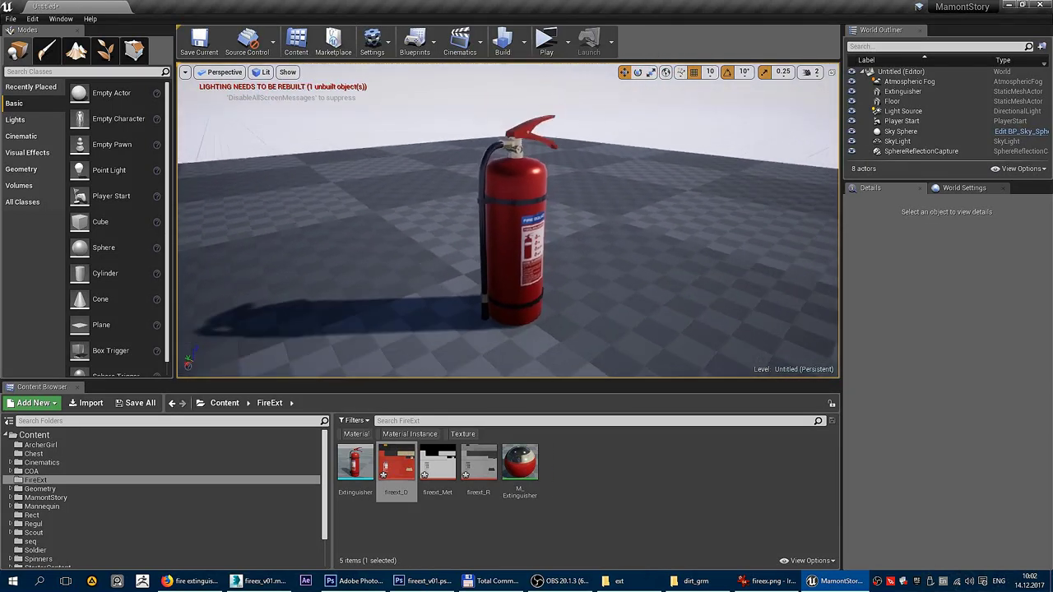
mouse_move(494, 206)
mouse_down()
mouse_move(509, 214)
mouse_move(480, 298)
mouse_up()
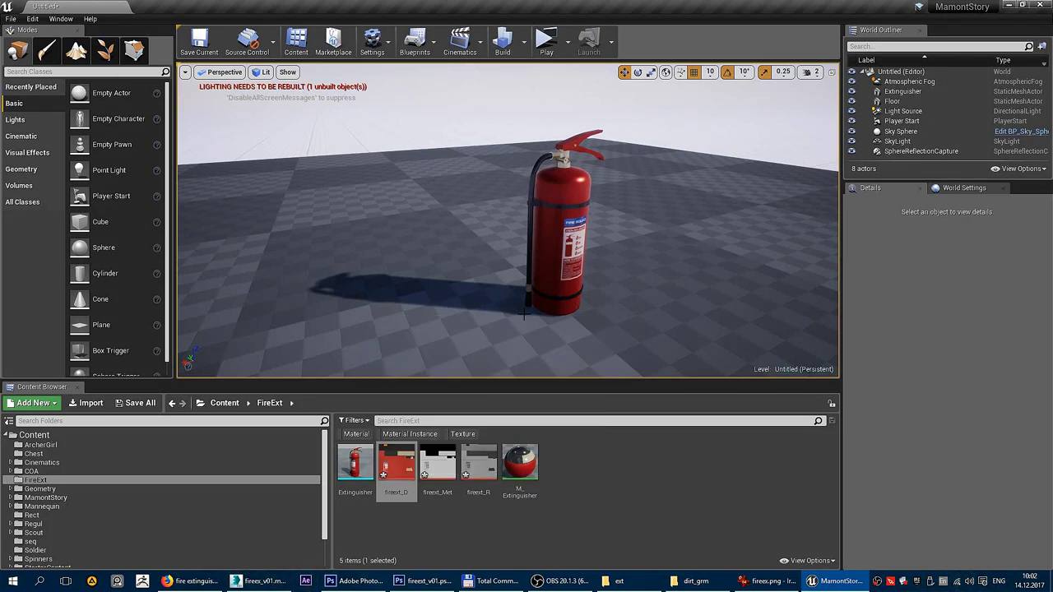
drag(523, 315, 493, 247)
click(434, 109)
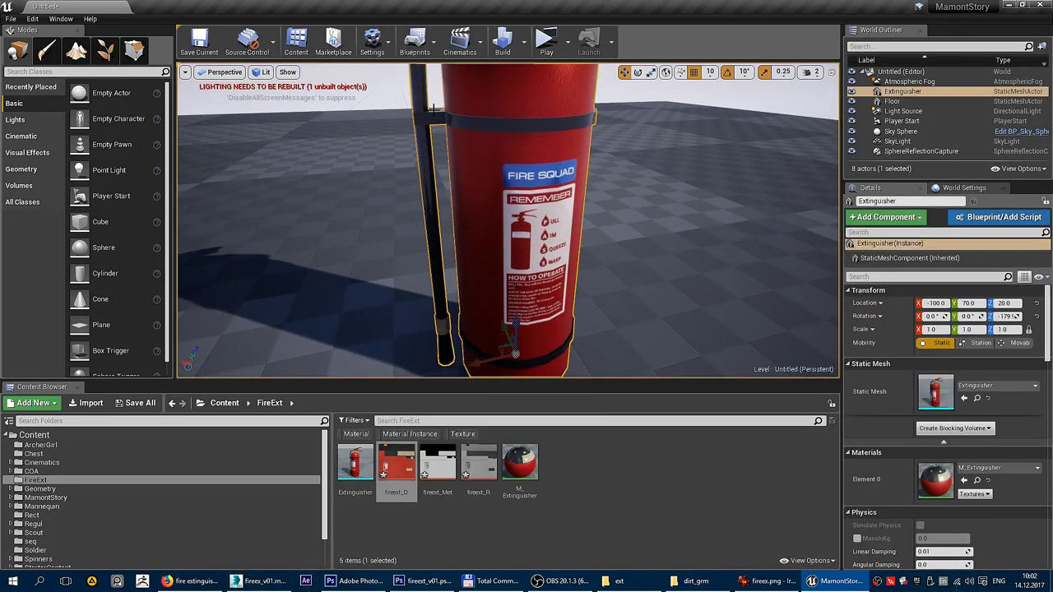
scroll(571, 134, down, 5)
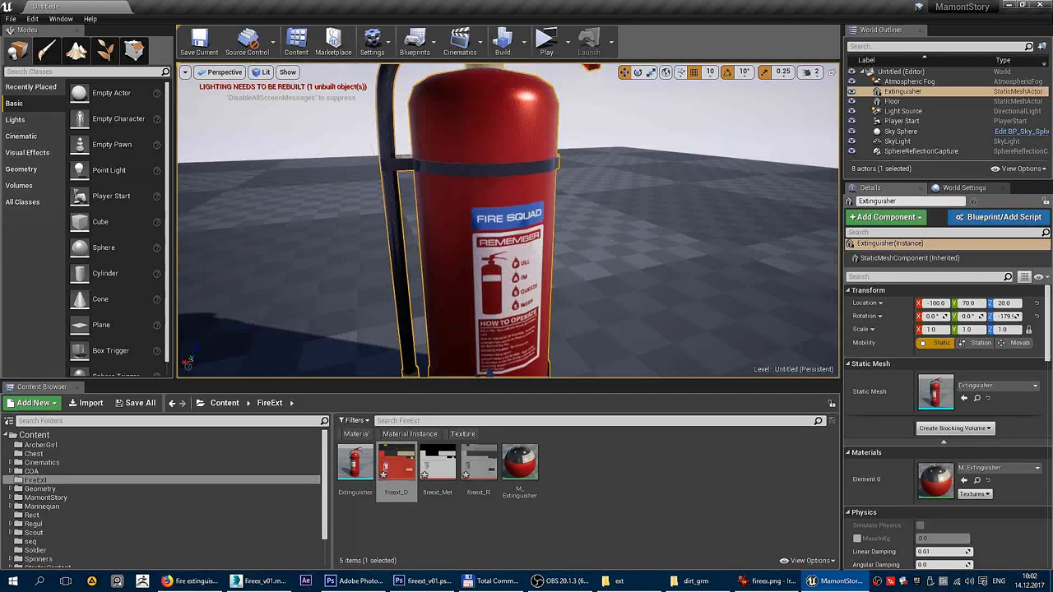
click(571, 134)
Step: In 3ds Max, select the hose bracket polygons on the extinguisher mesh
key(alt+Tab)
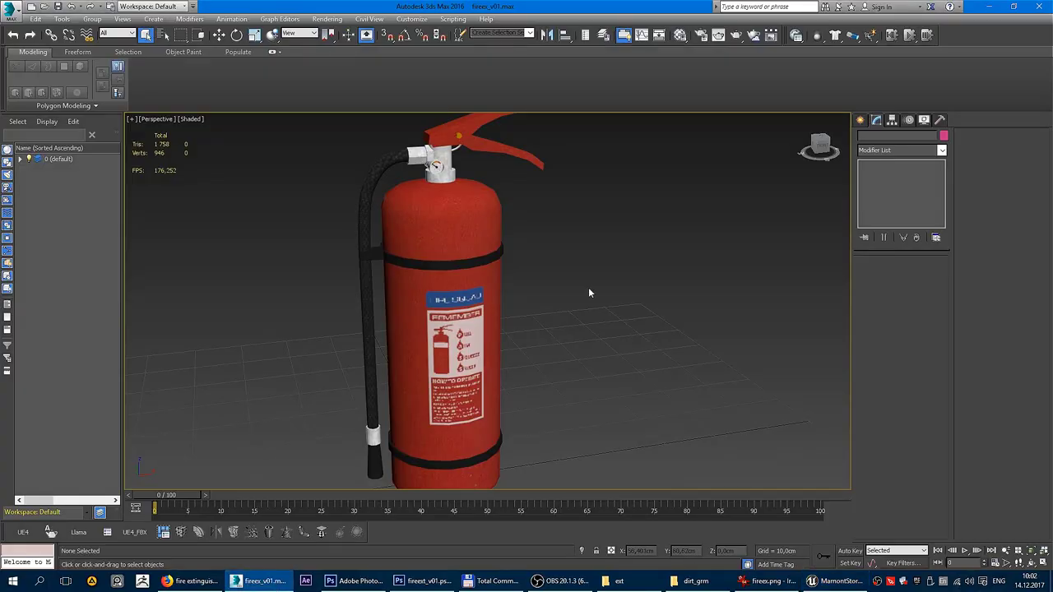
click(376, 257)
scroll(378, 262, up, 5)
key(4)
scroll(387, 266, down, 1)
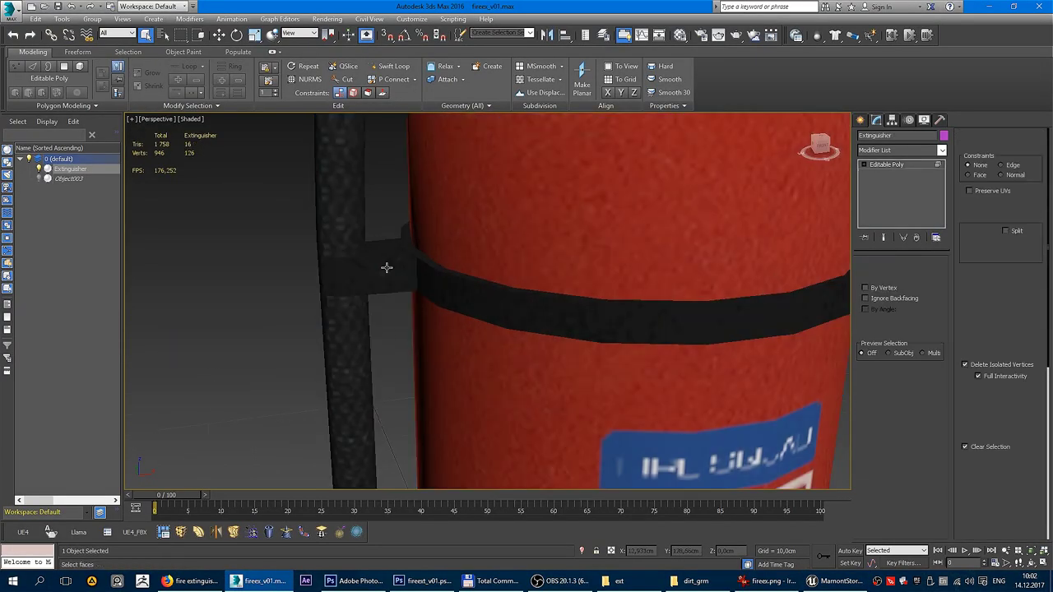
click(386, 264)
scroll(383, 268, down, 3)
scroll(384, 268, down, 3)
scroll(394, 164, up, 2)
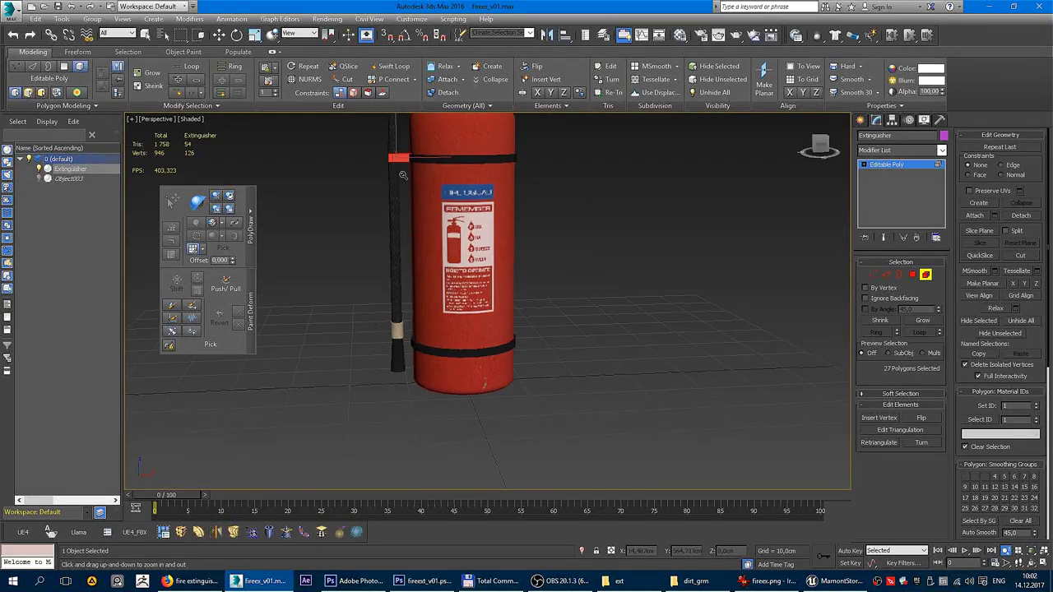
Step: Clone the bracket as an element down to the hose's lower band
key(w)
drag(398, 129, 390, 314)
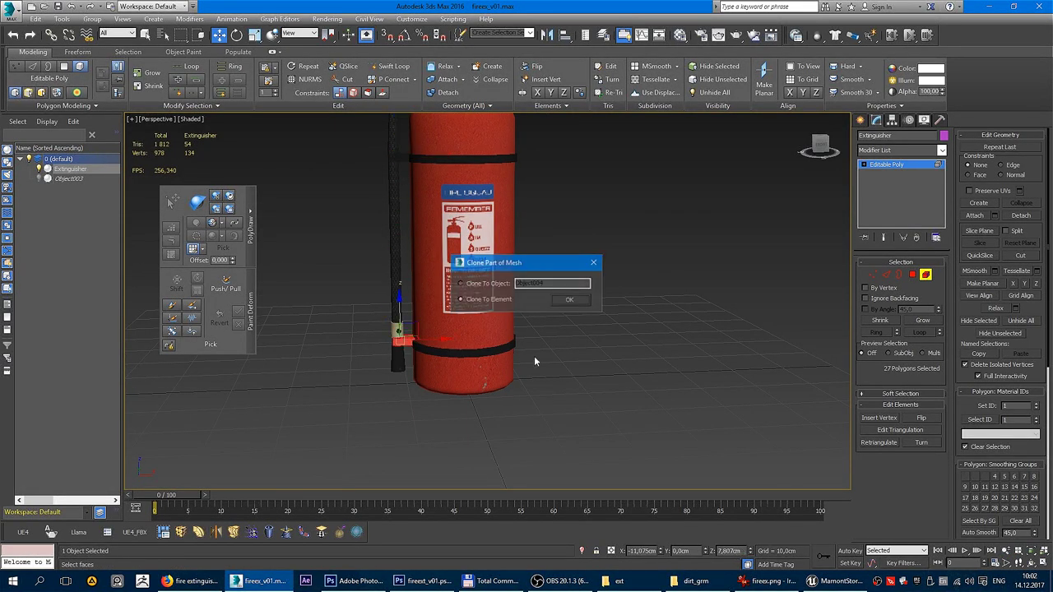
click(568, 303)
scroll(469, 277, up, 5)
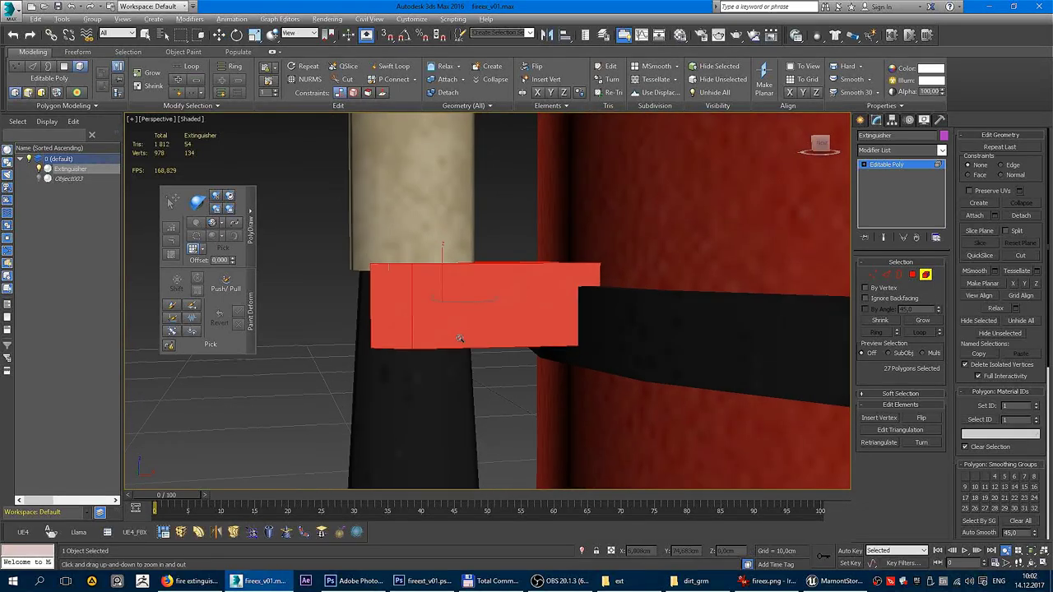
scroll(493, 320, down, 2)
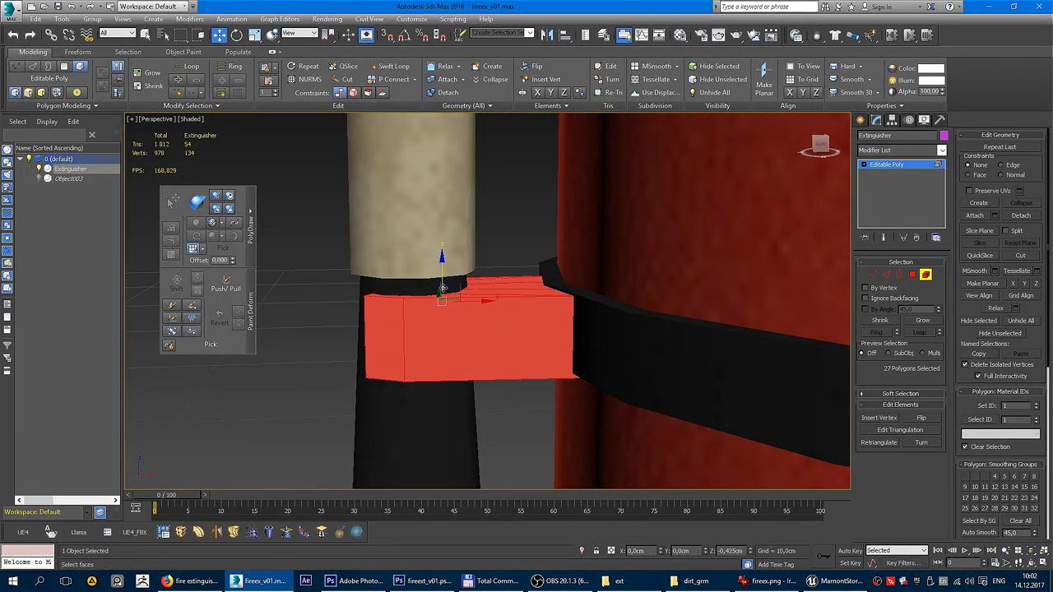
scroll(493, 321, down, 10)
key(5)
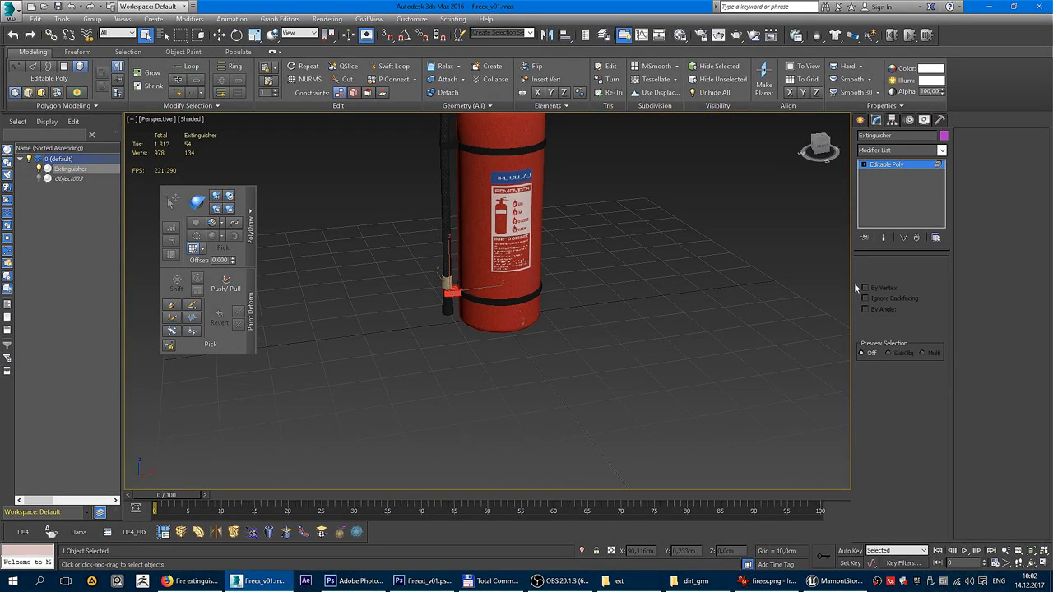
Step: Export the model as FBX, overwriting Extinguisher.FBX
key(ctrl+e)
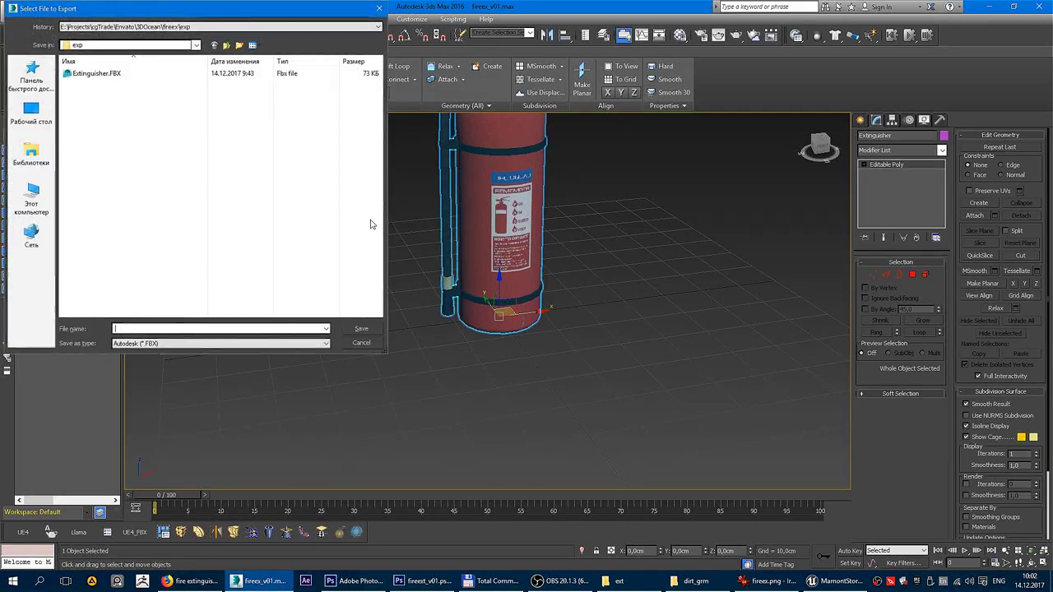
double_click(89, 77)
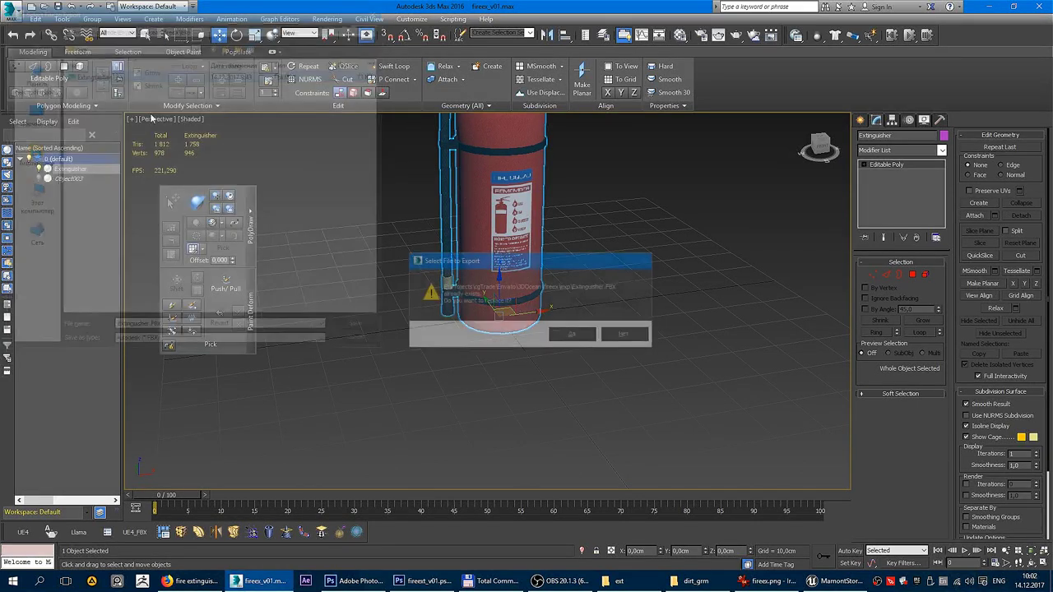
click(564, 334)
click(467, 373)
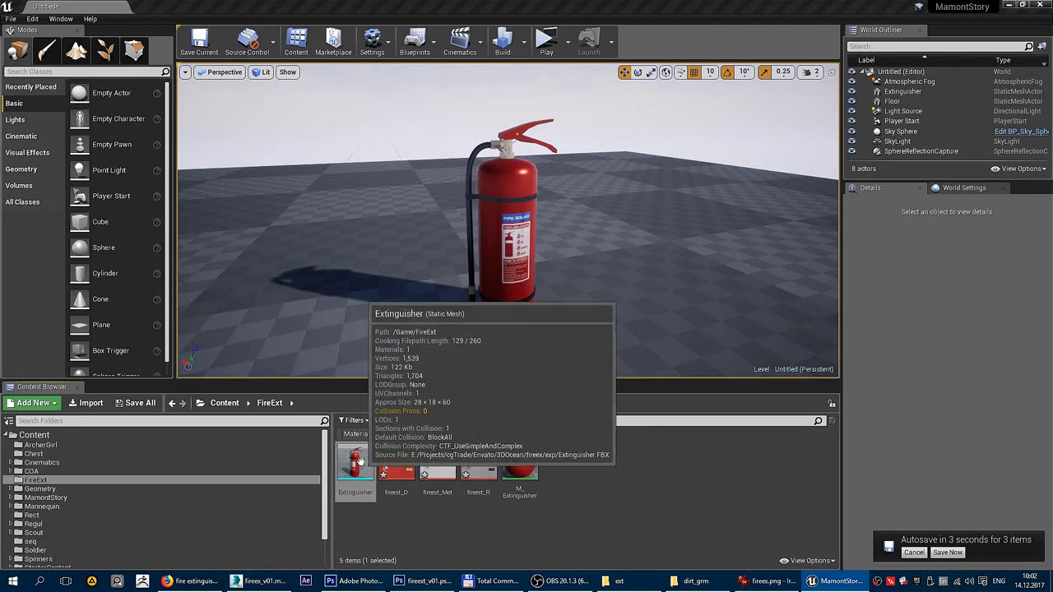
Step: Reimport the Extinguisher asset from Extinguisher.FBX and view the added lower hose clamp
right_click(355, 464)
click(400, 204)
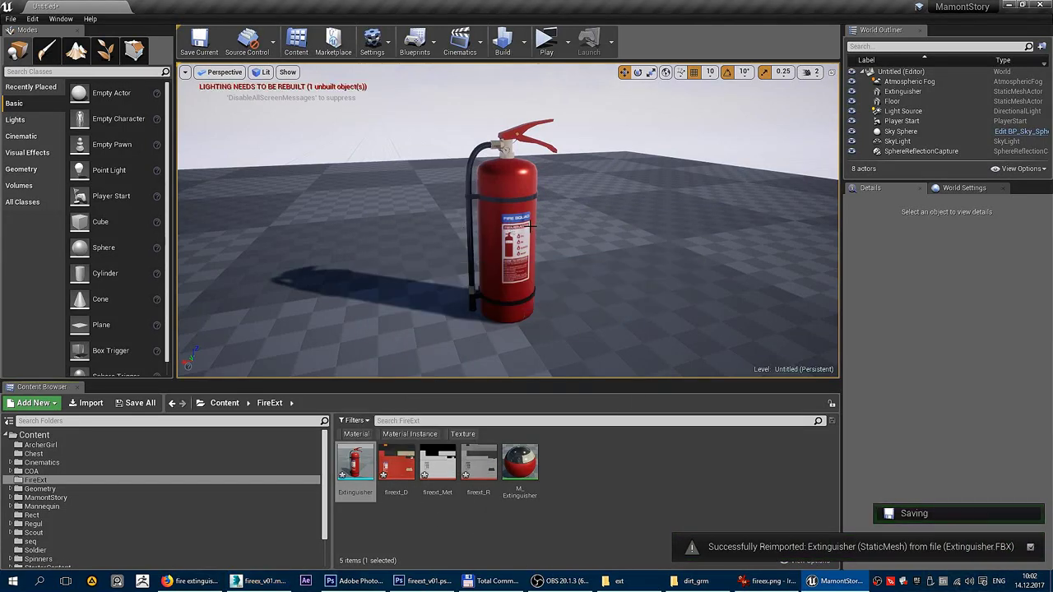
drag(545, 237, 449, 216)
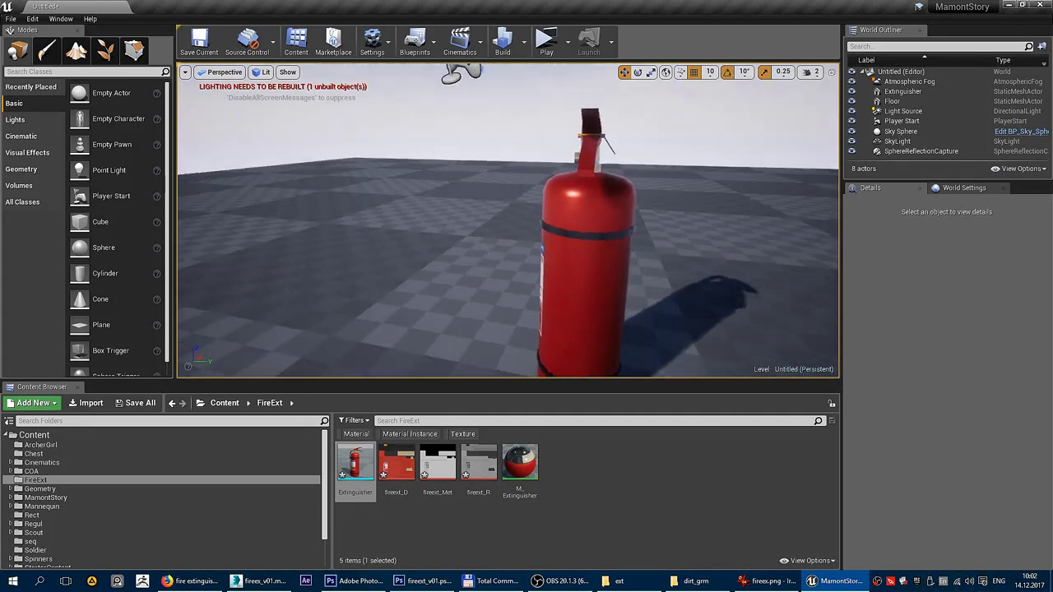
Step: Duplicate the extinguisher to its left and turn the copy 180 degrees
drag(436, 155, 510, 244)
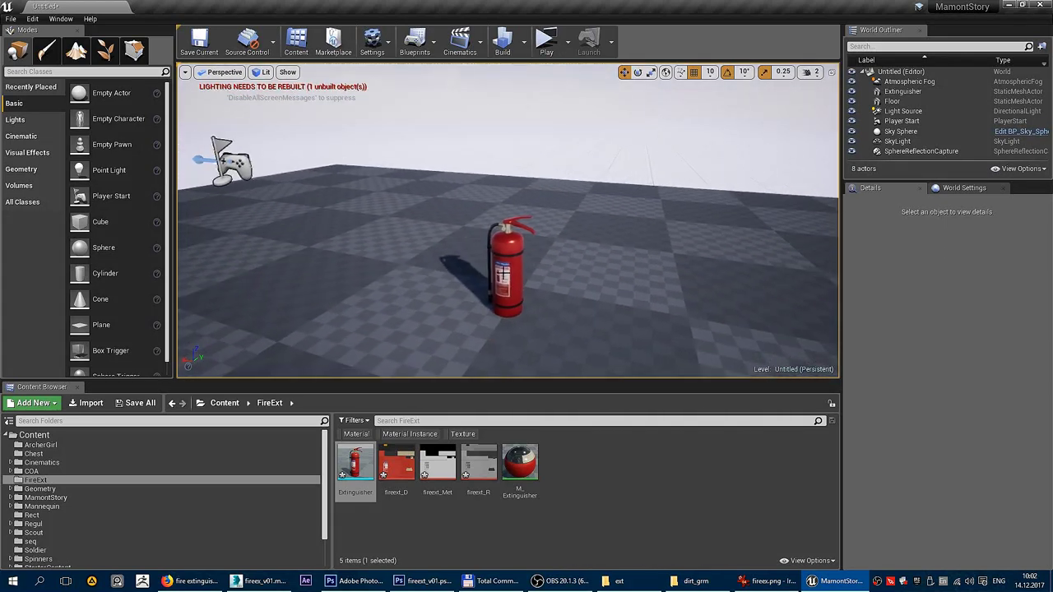
click(510, 244)
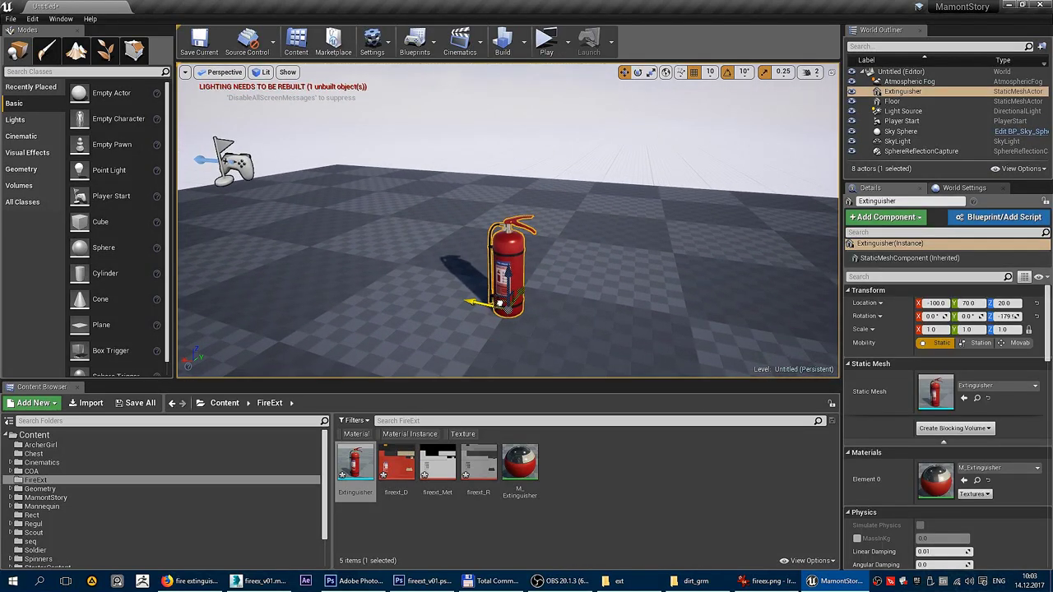
drag(499, 303, 445, 311)
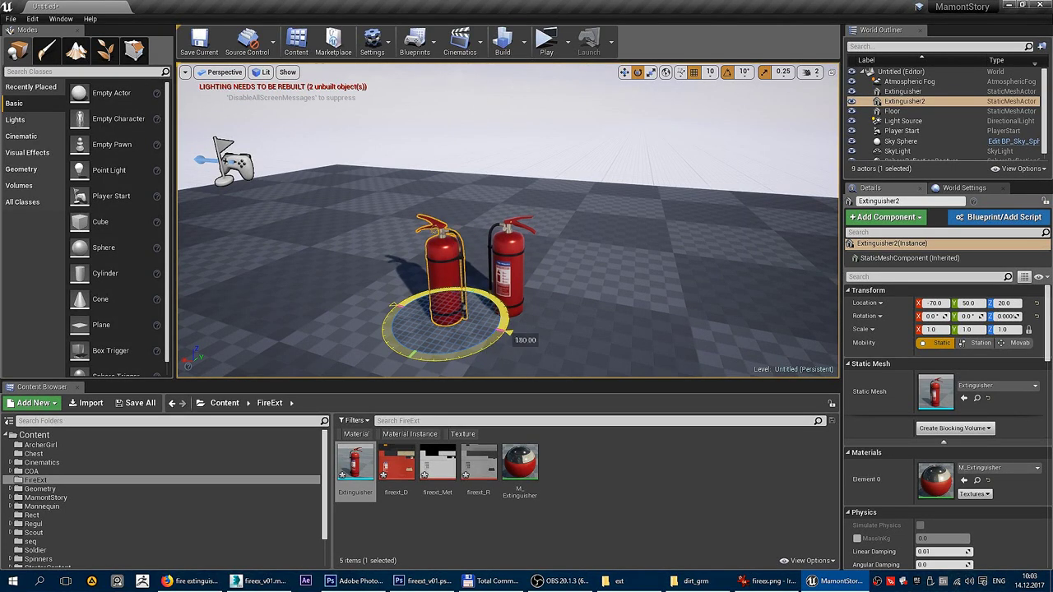
drag(390, 347, 390, 347)
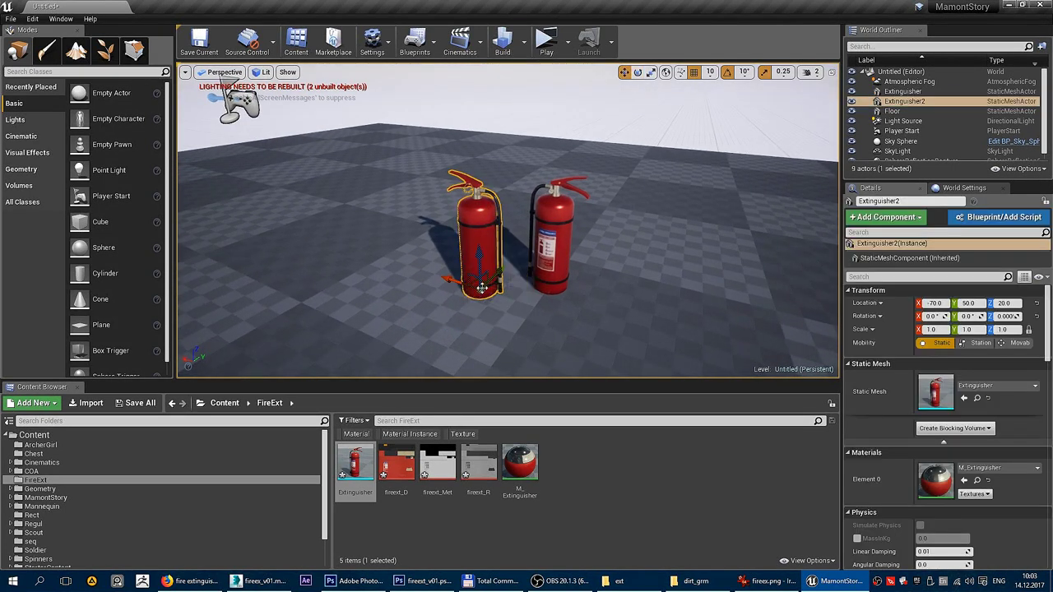
Step: Place a third extinguisher left of the second, deselect, and go full-screen viewport
drag(475, 281, 445, 276)
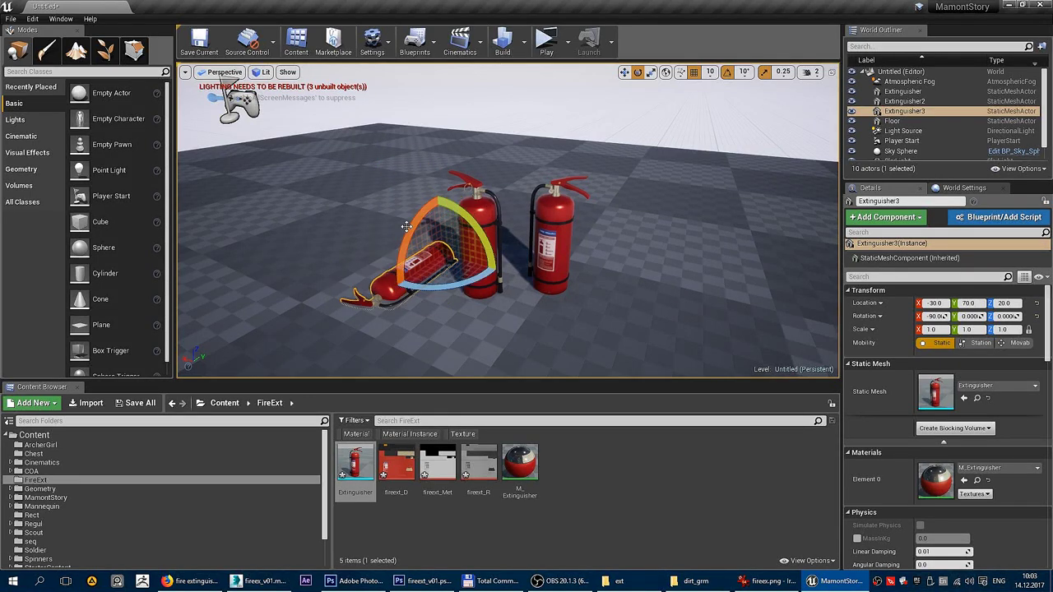
key(Escape)
mouse_move(444, 212)
mouse_down()
mouse_move(493, 247)
mouse_move(493, 272)
mouse_move(494, 247)
mouse_move(571, 247)
mouse_up()
key(F11)
drag(493, 193, 493, 194)
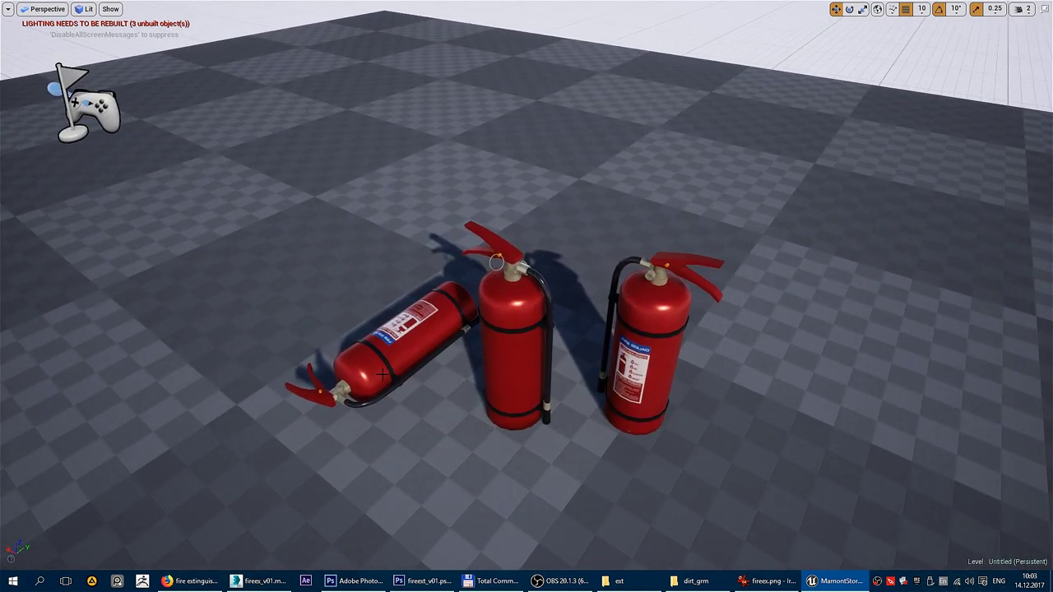
mouse_move(574, 312)
mouse_down()
mouse_move(526, 288)
mouse_move(539, 300)
mouse_up()
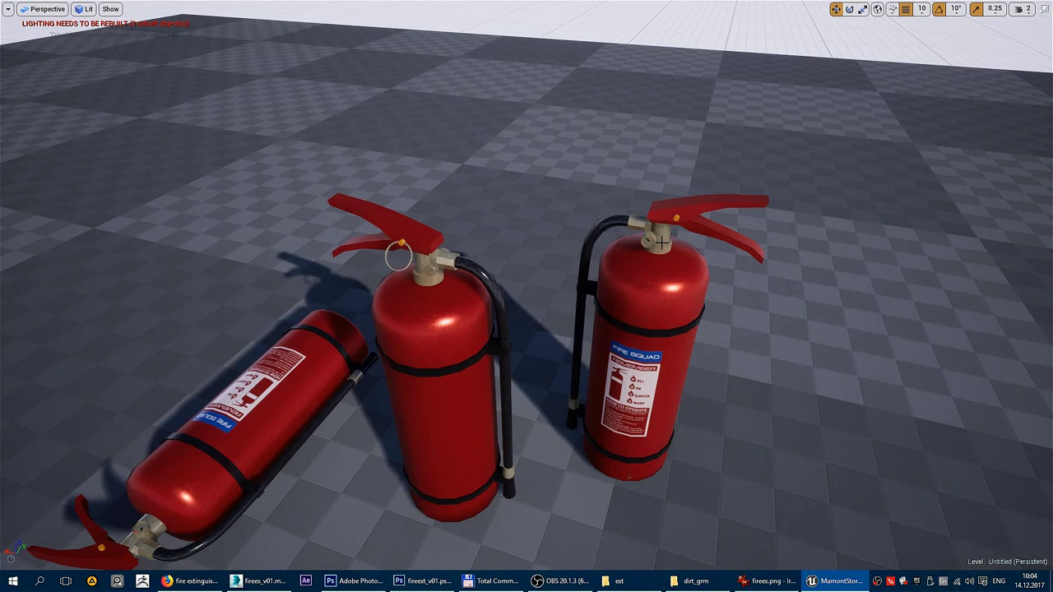
drag(654, 287, 625, 280)
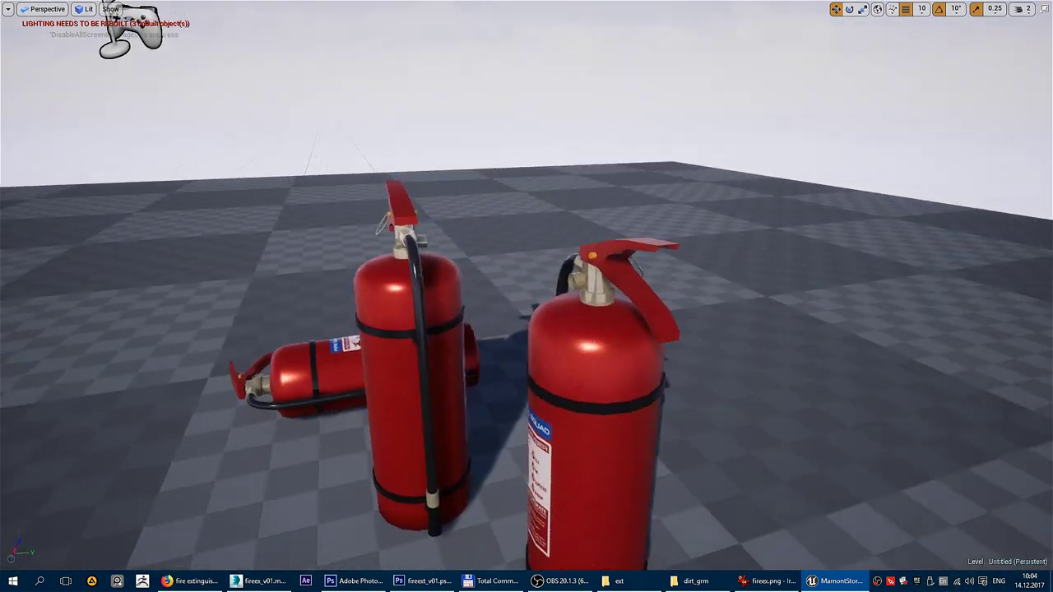
drag(131, 31, 881, 35)
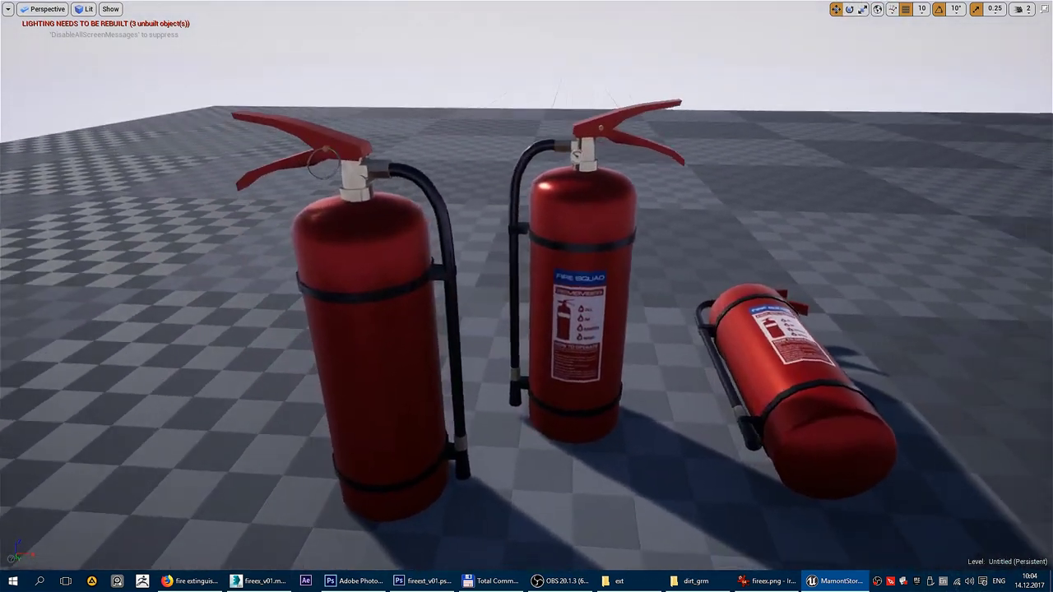
drag(526, 296, 520, 295)
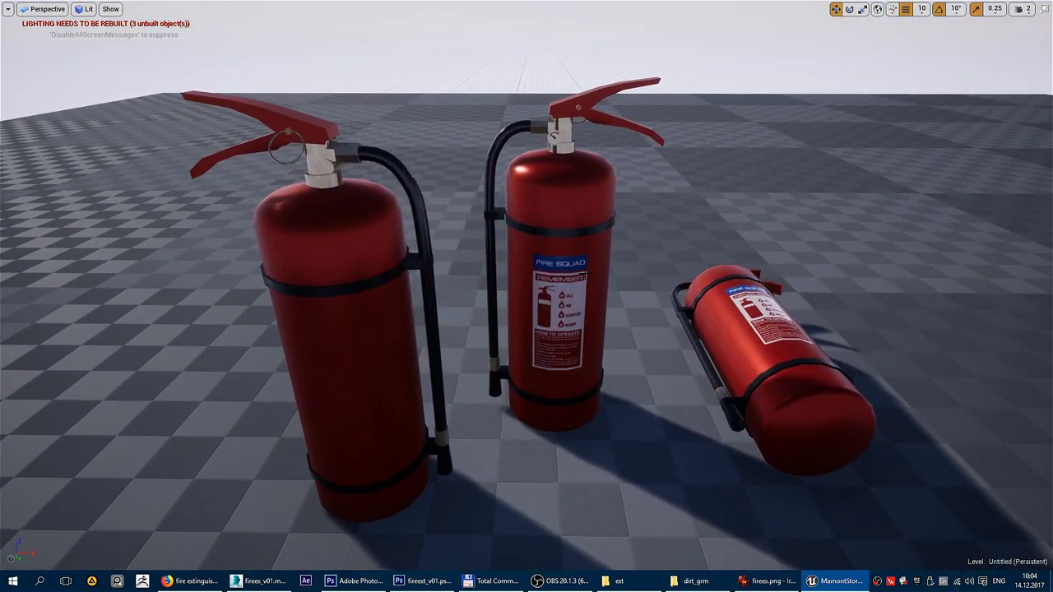